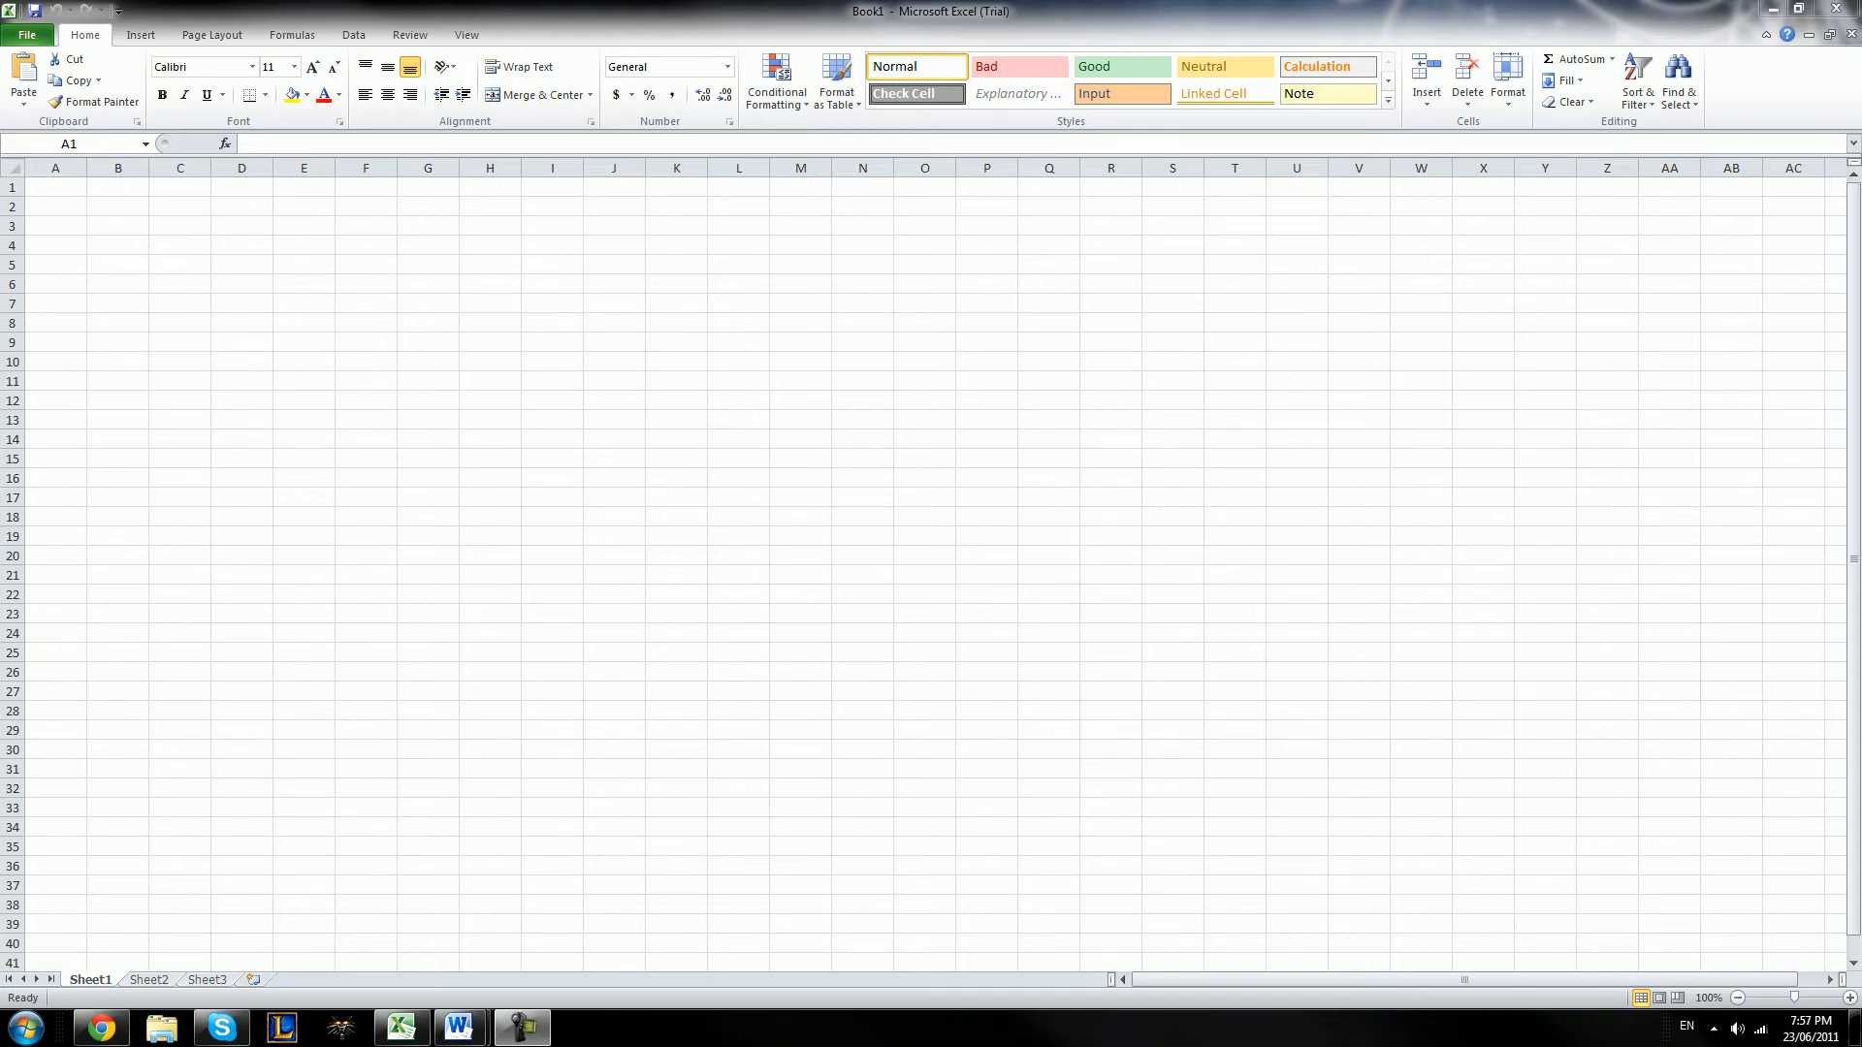
# Look through the command groups from Home to View, and the lists of fonts and number formats
pyautogui.click(89, 34)
pyautogui.click(141, 35)
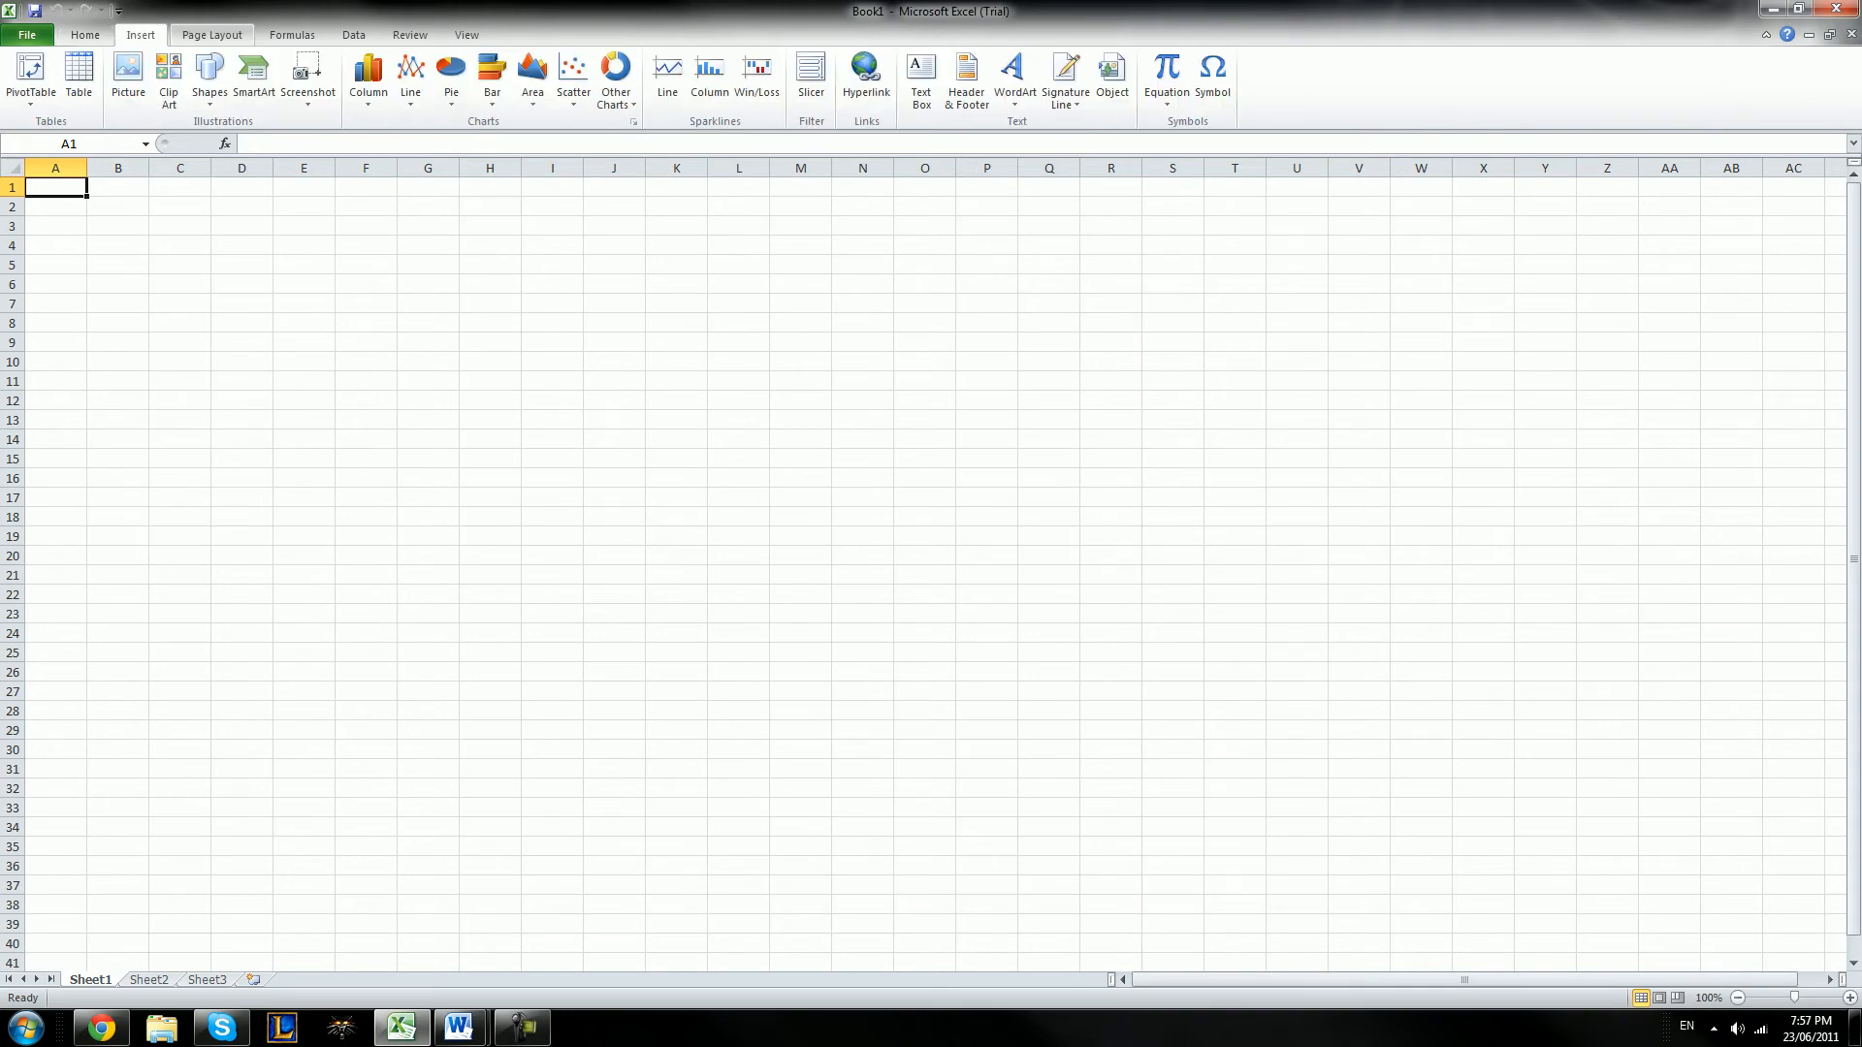
pyautogui.click(211, 34)
pyautogui.click(292, 34)
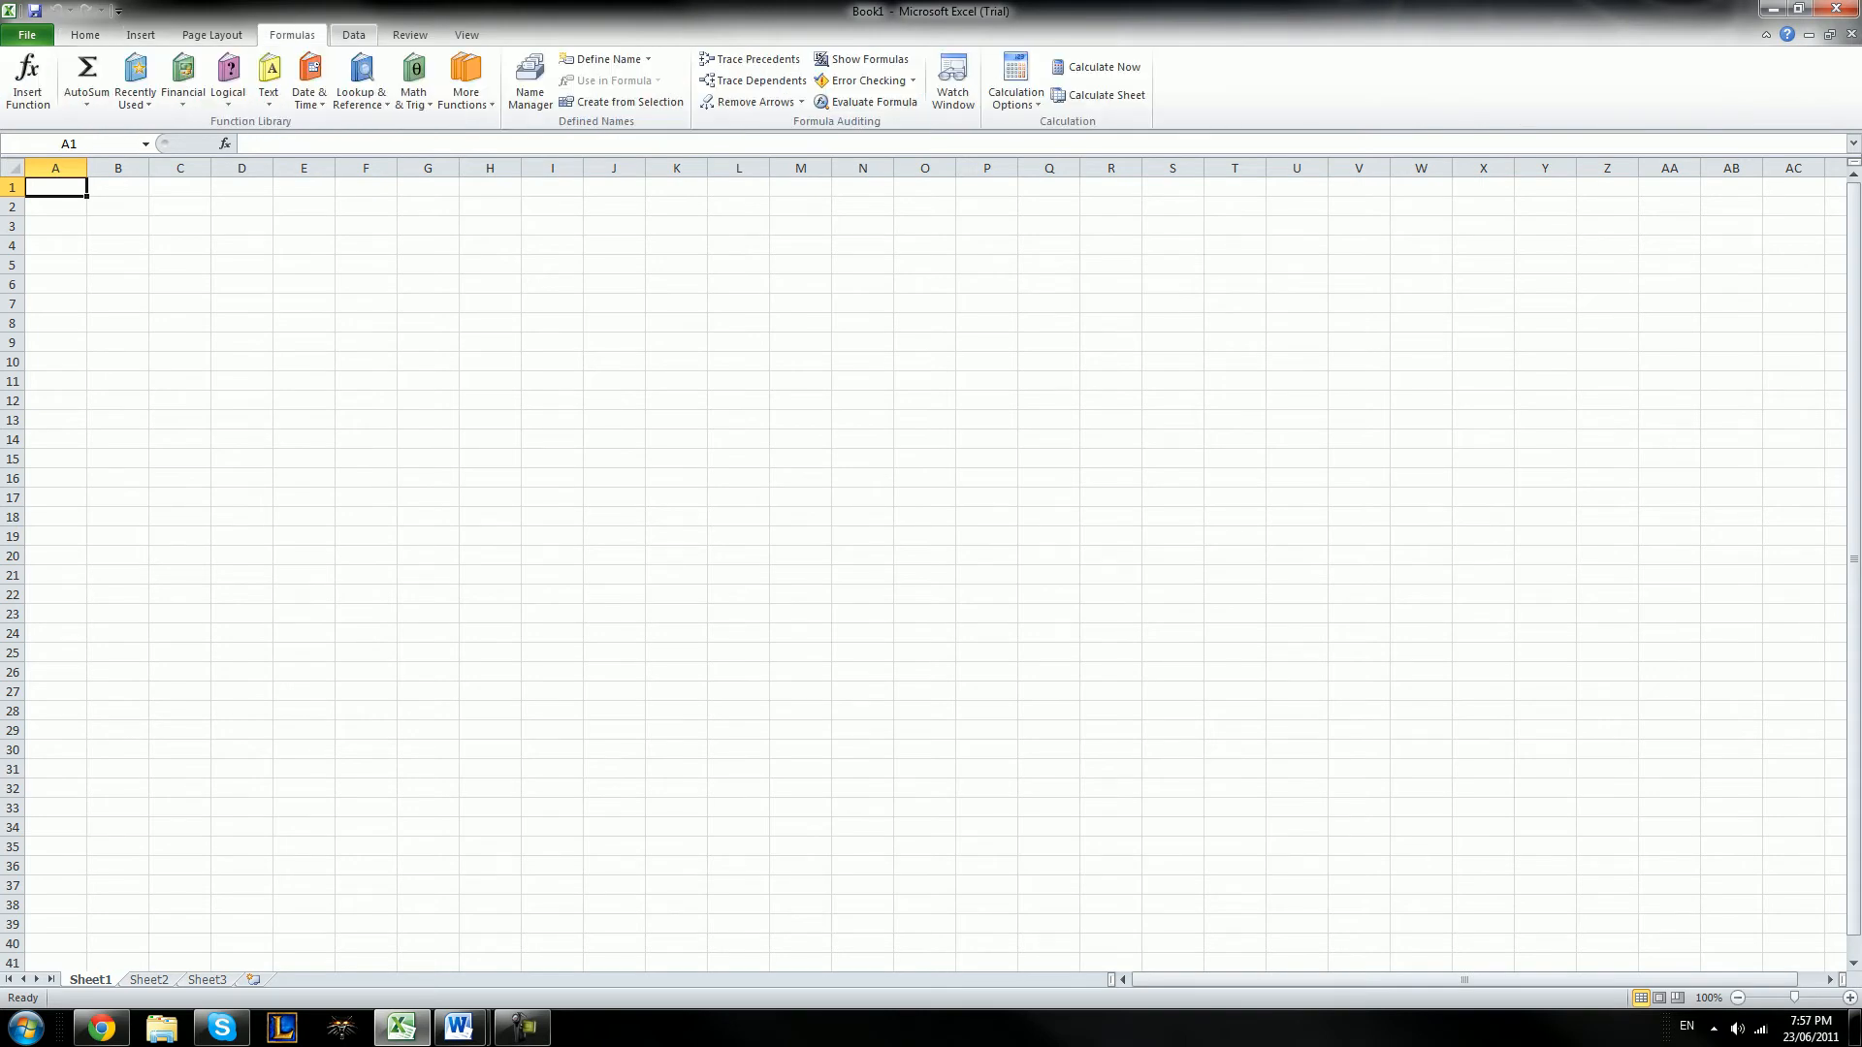
pyautogui.click(353, 35)
pyautogui.click(409, 35)
pyautogui.click(467, 35)
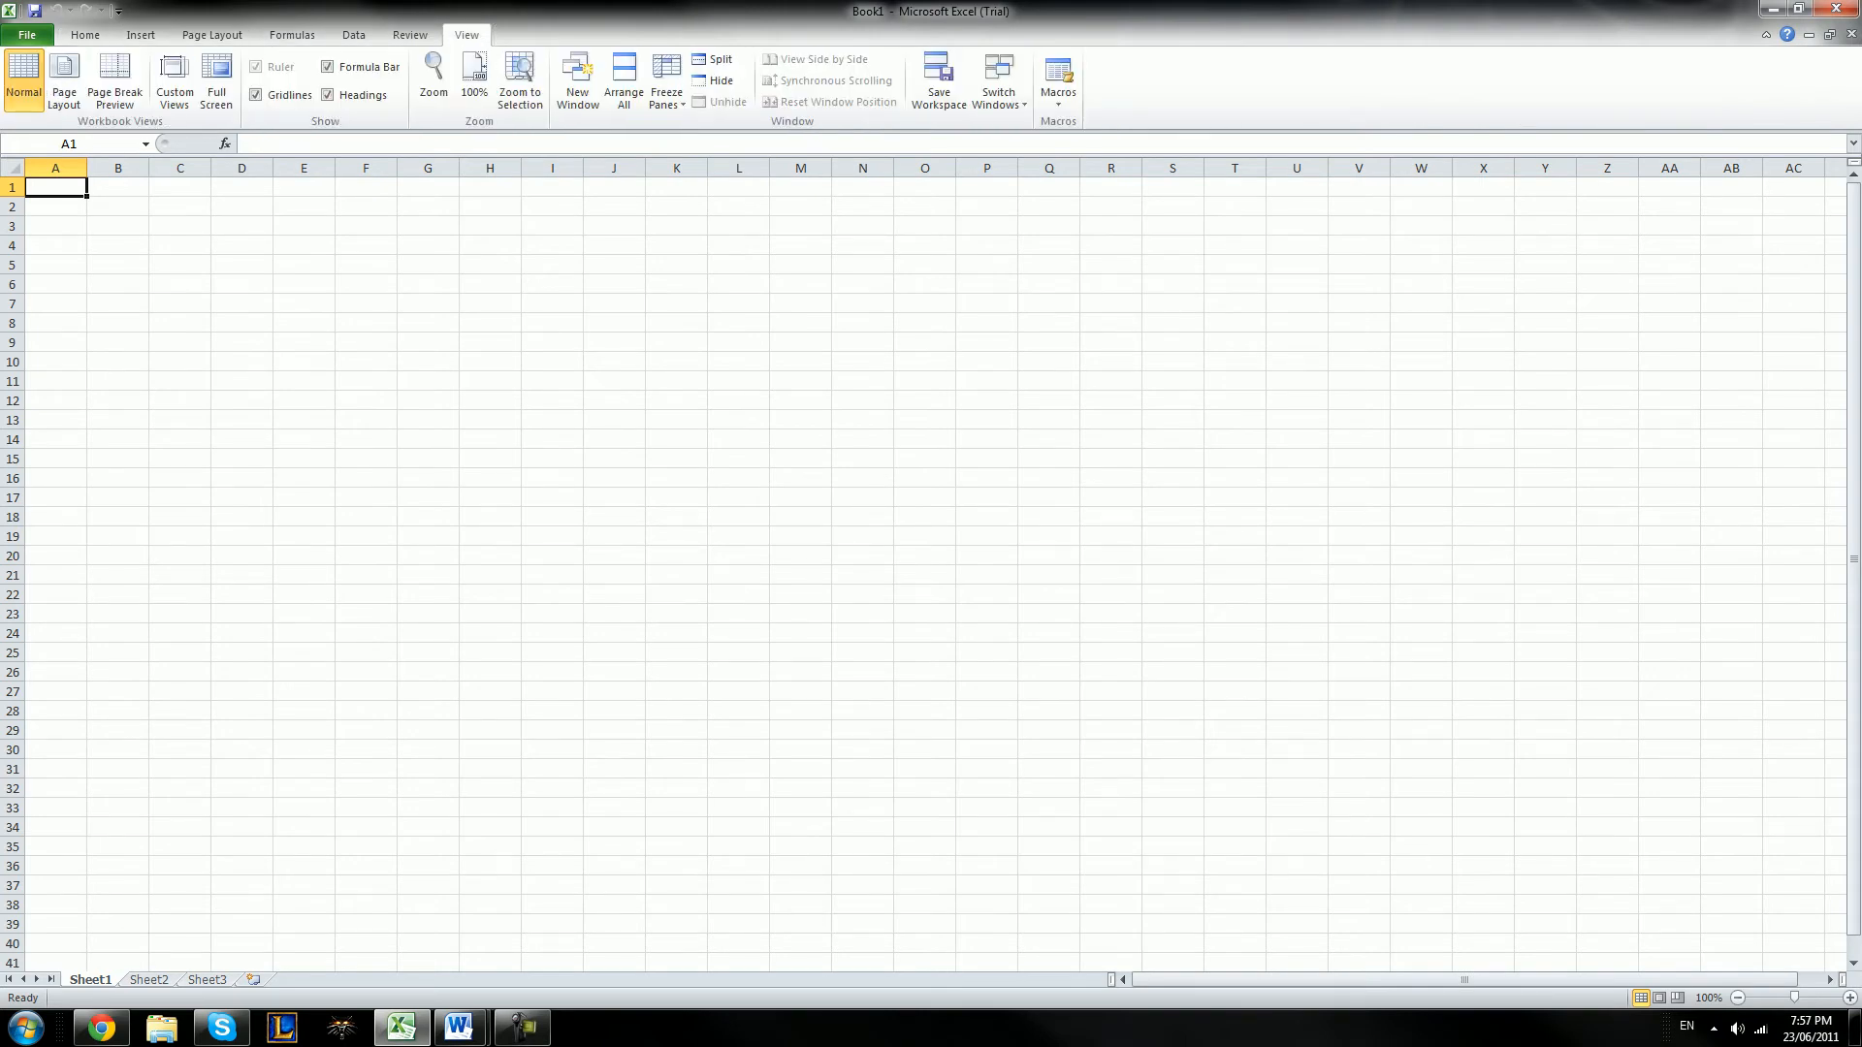
pyautogui.click(85, 35)
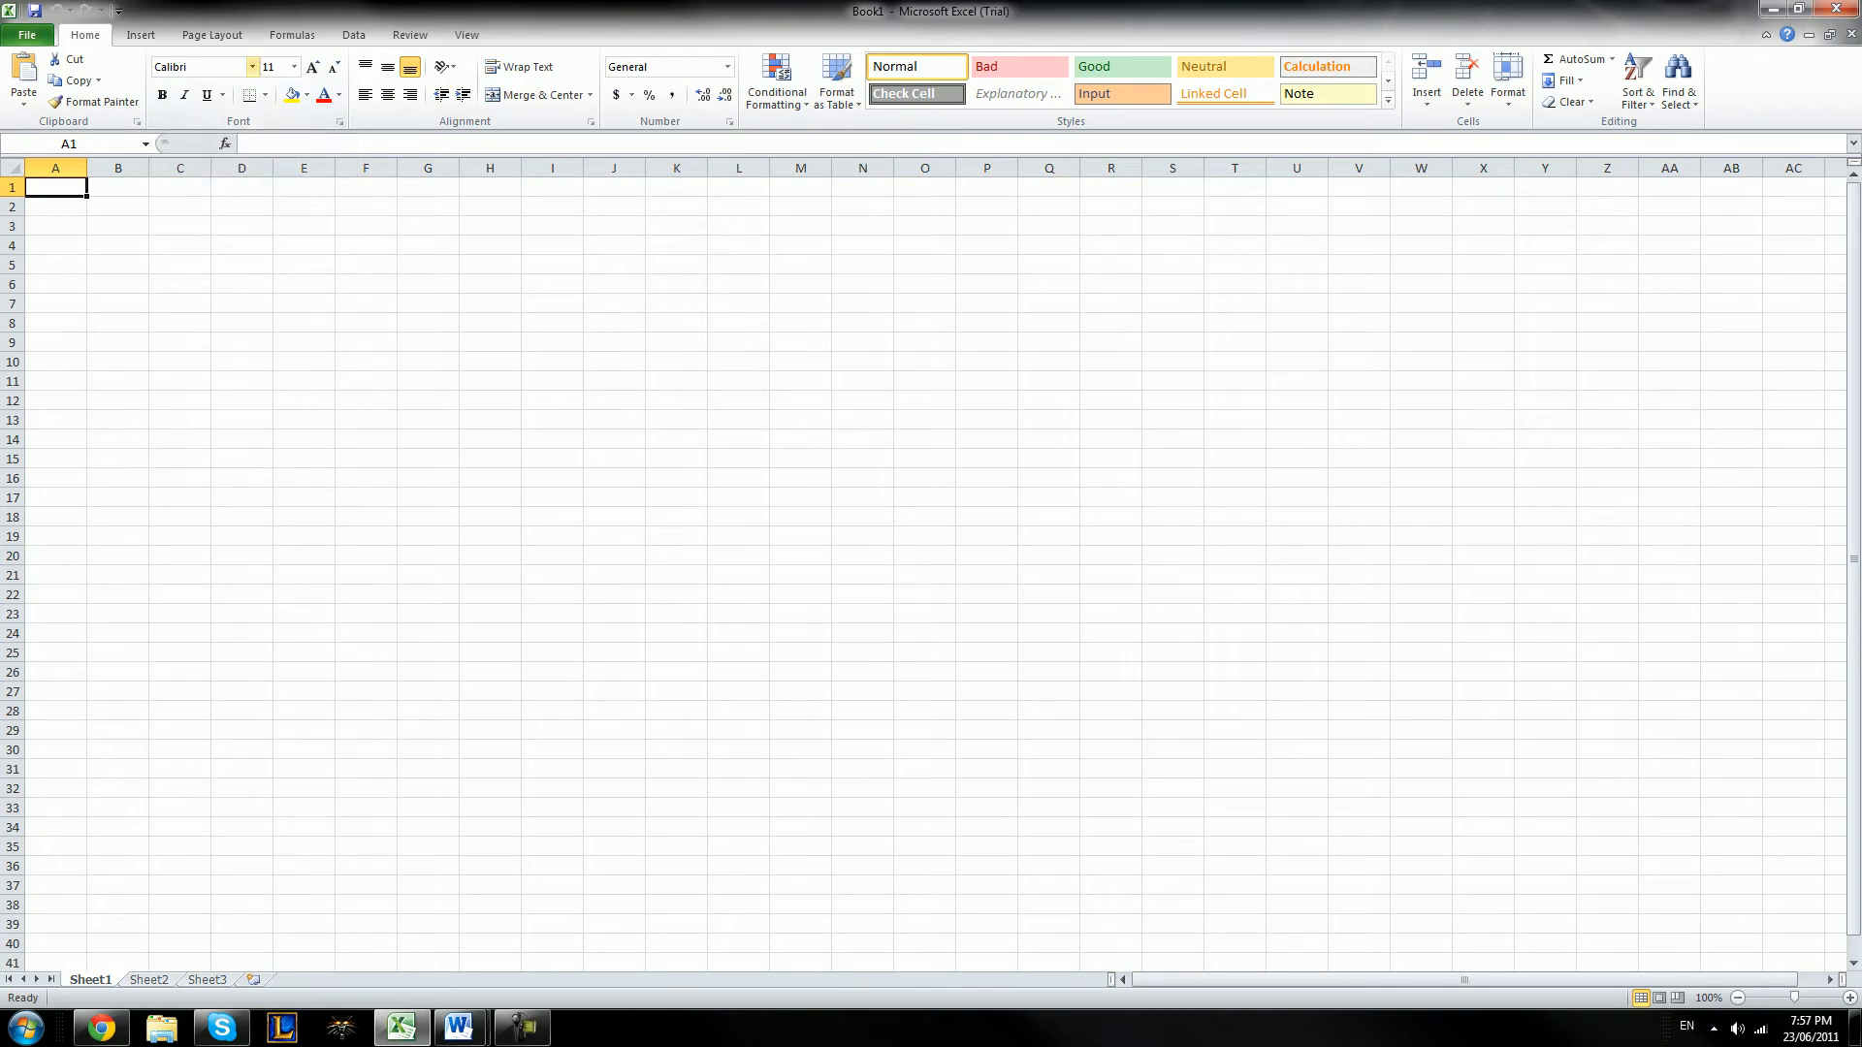
pyautogui.click(252, 67)
pyautogui.click(252, 67)
pyautogui.click(727, 66)
pyautogui.click(728, 66)
# Draw a rectangle shape about 9.3 cm wide and 6.8 cm high across columns E to J, and undo it
pyautogui.click(140, 35)
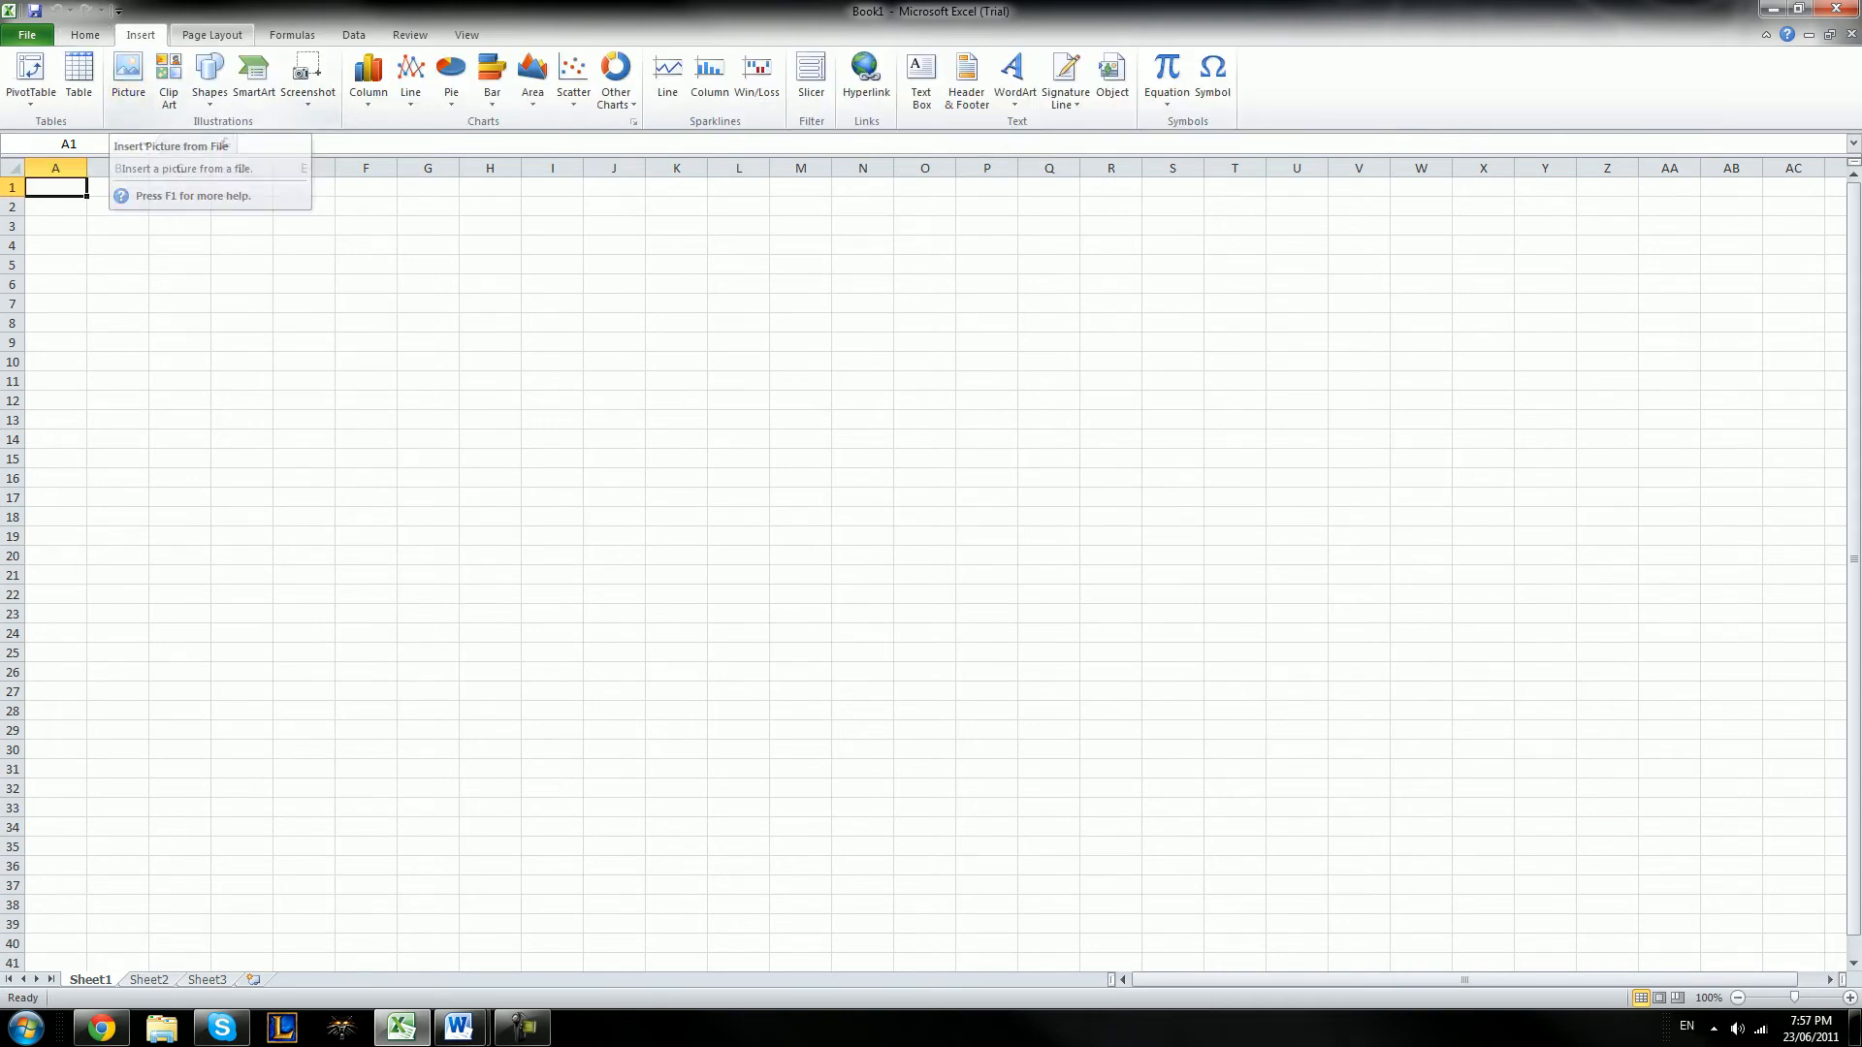
pyautogui.click(209, 78)
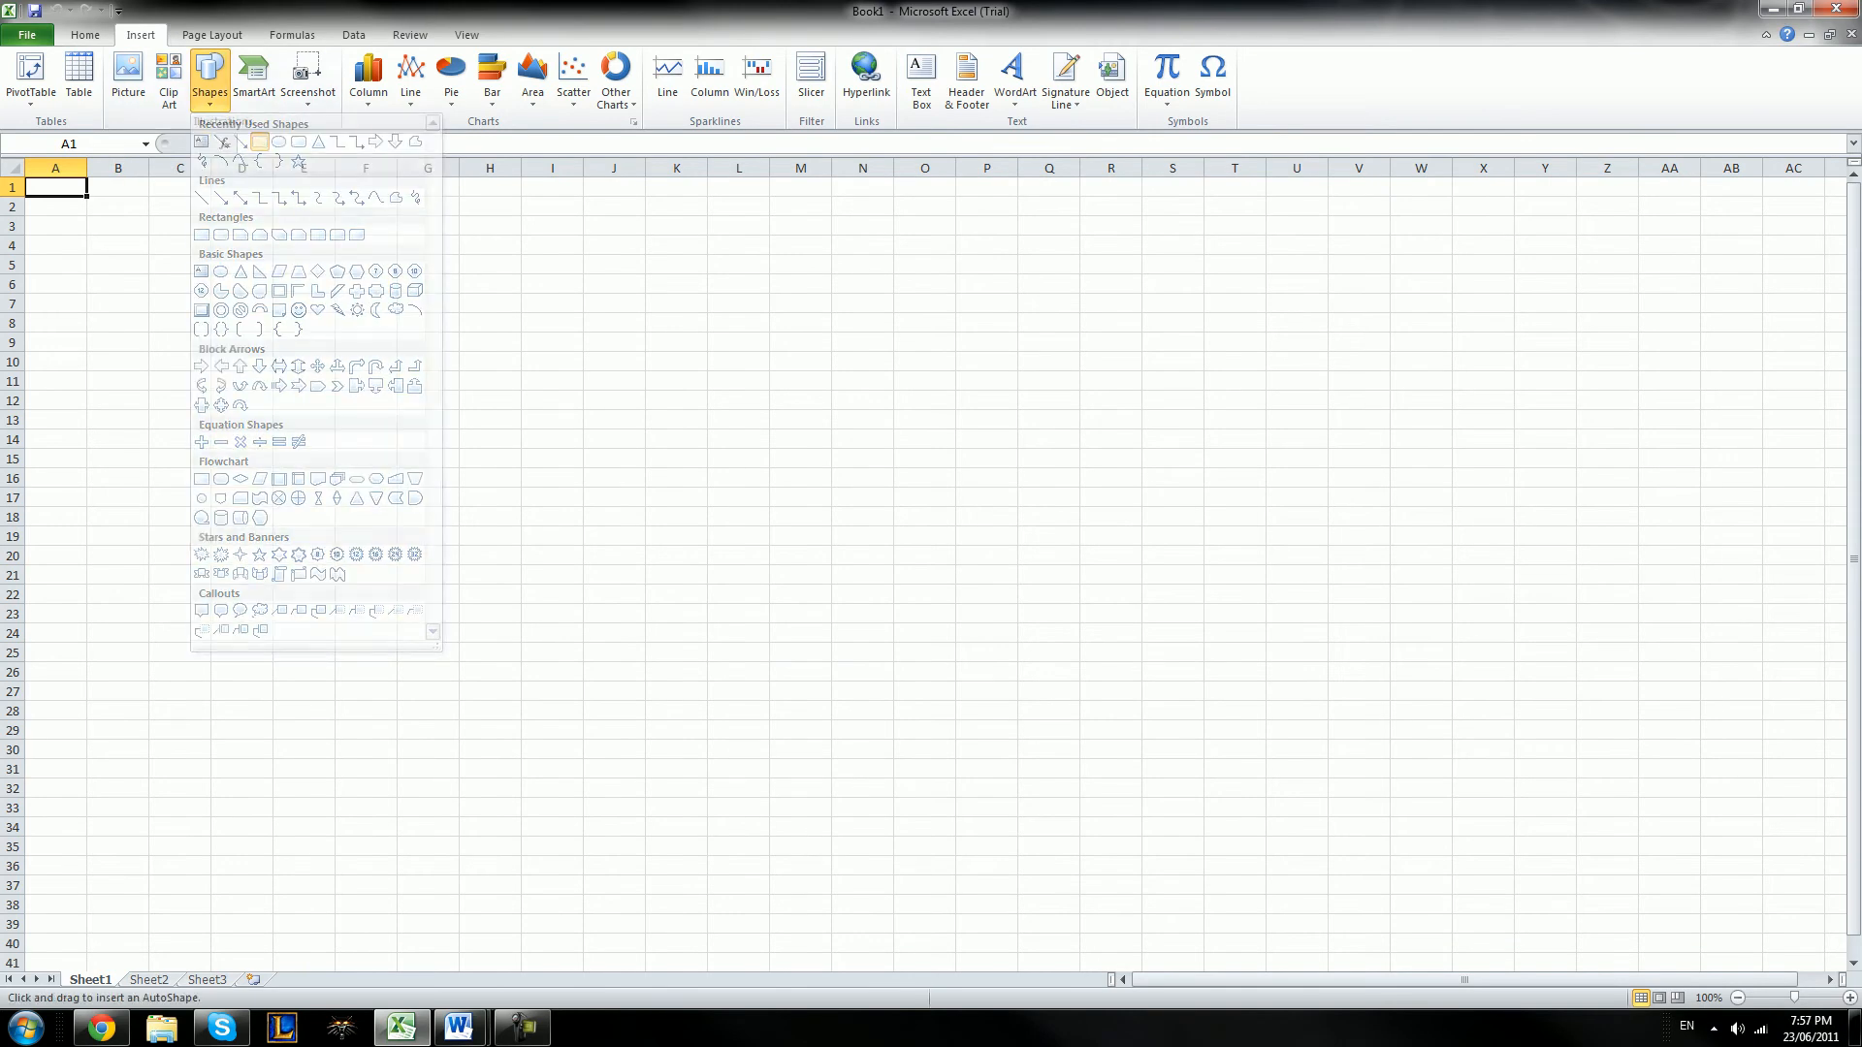
pyautogui.click(260, 142)
pyautogui.moveTo(280, 276); pyautogui.dragTo(621, 524)
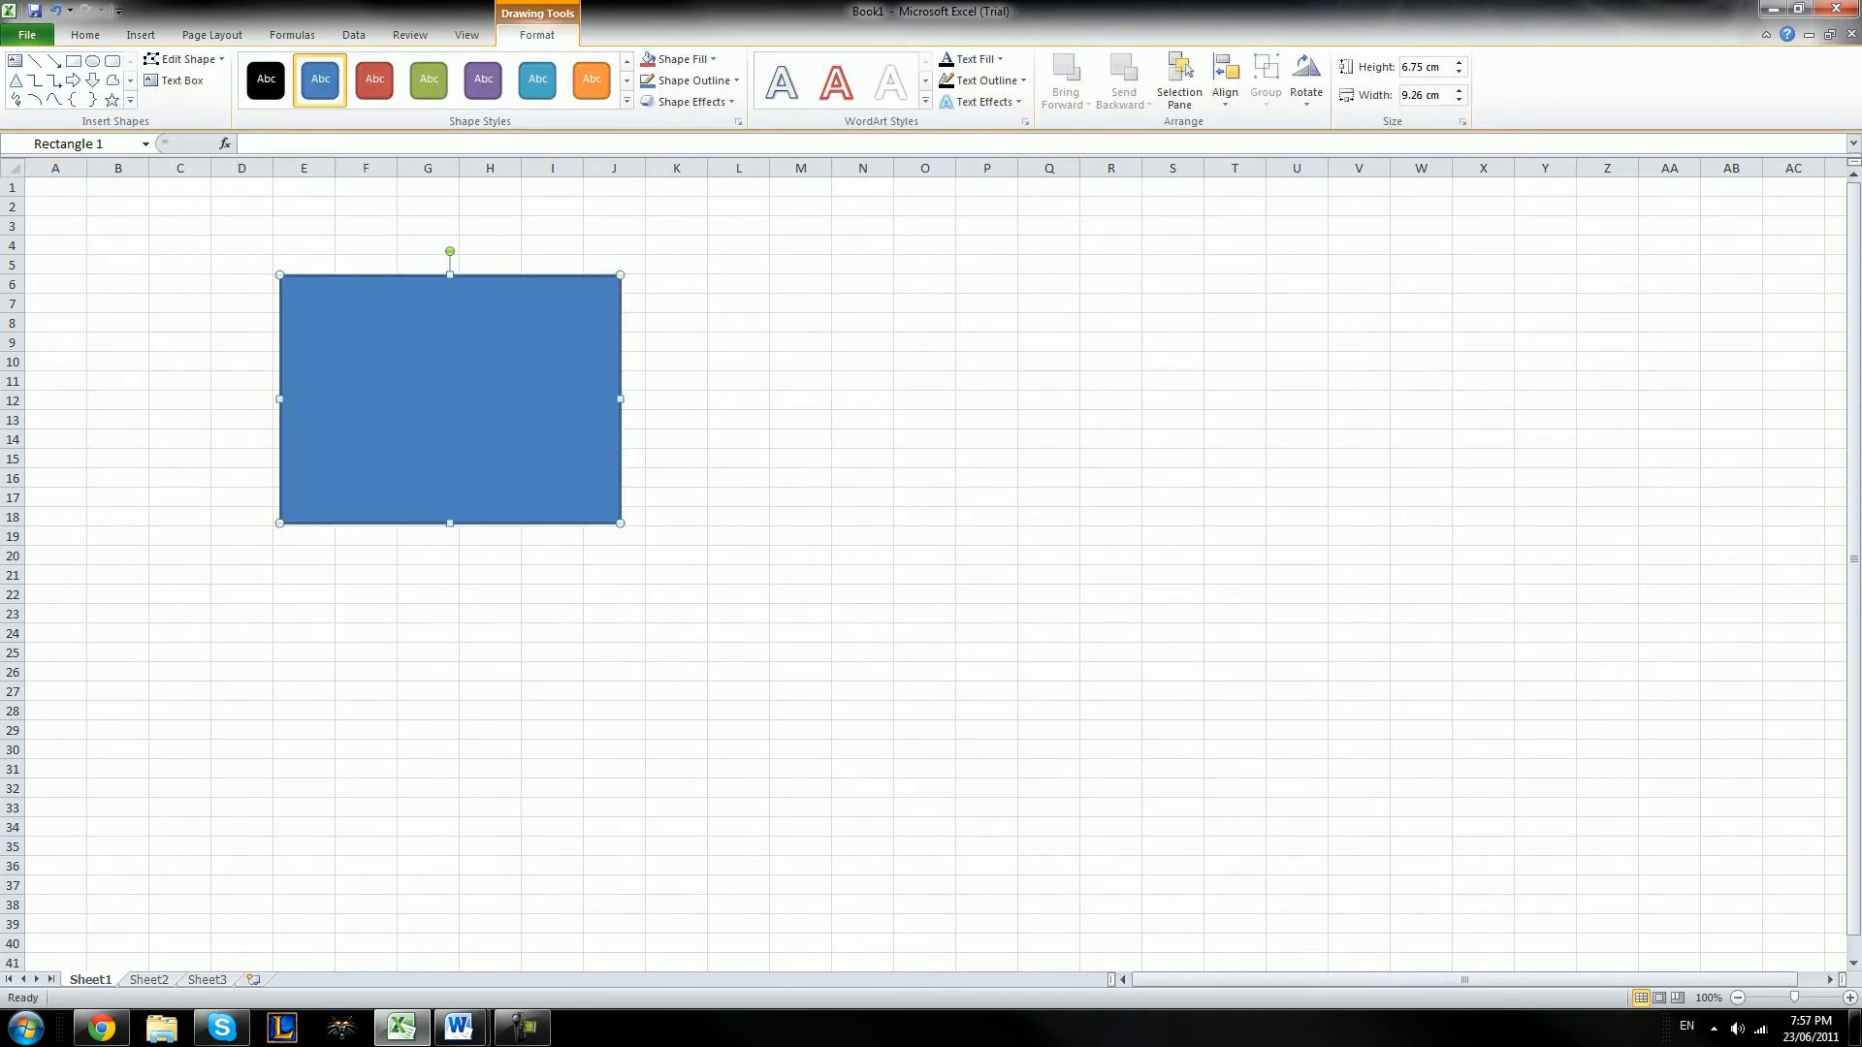
pyautogui.click(56, 11)
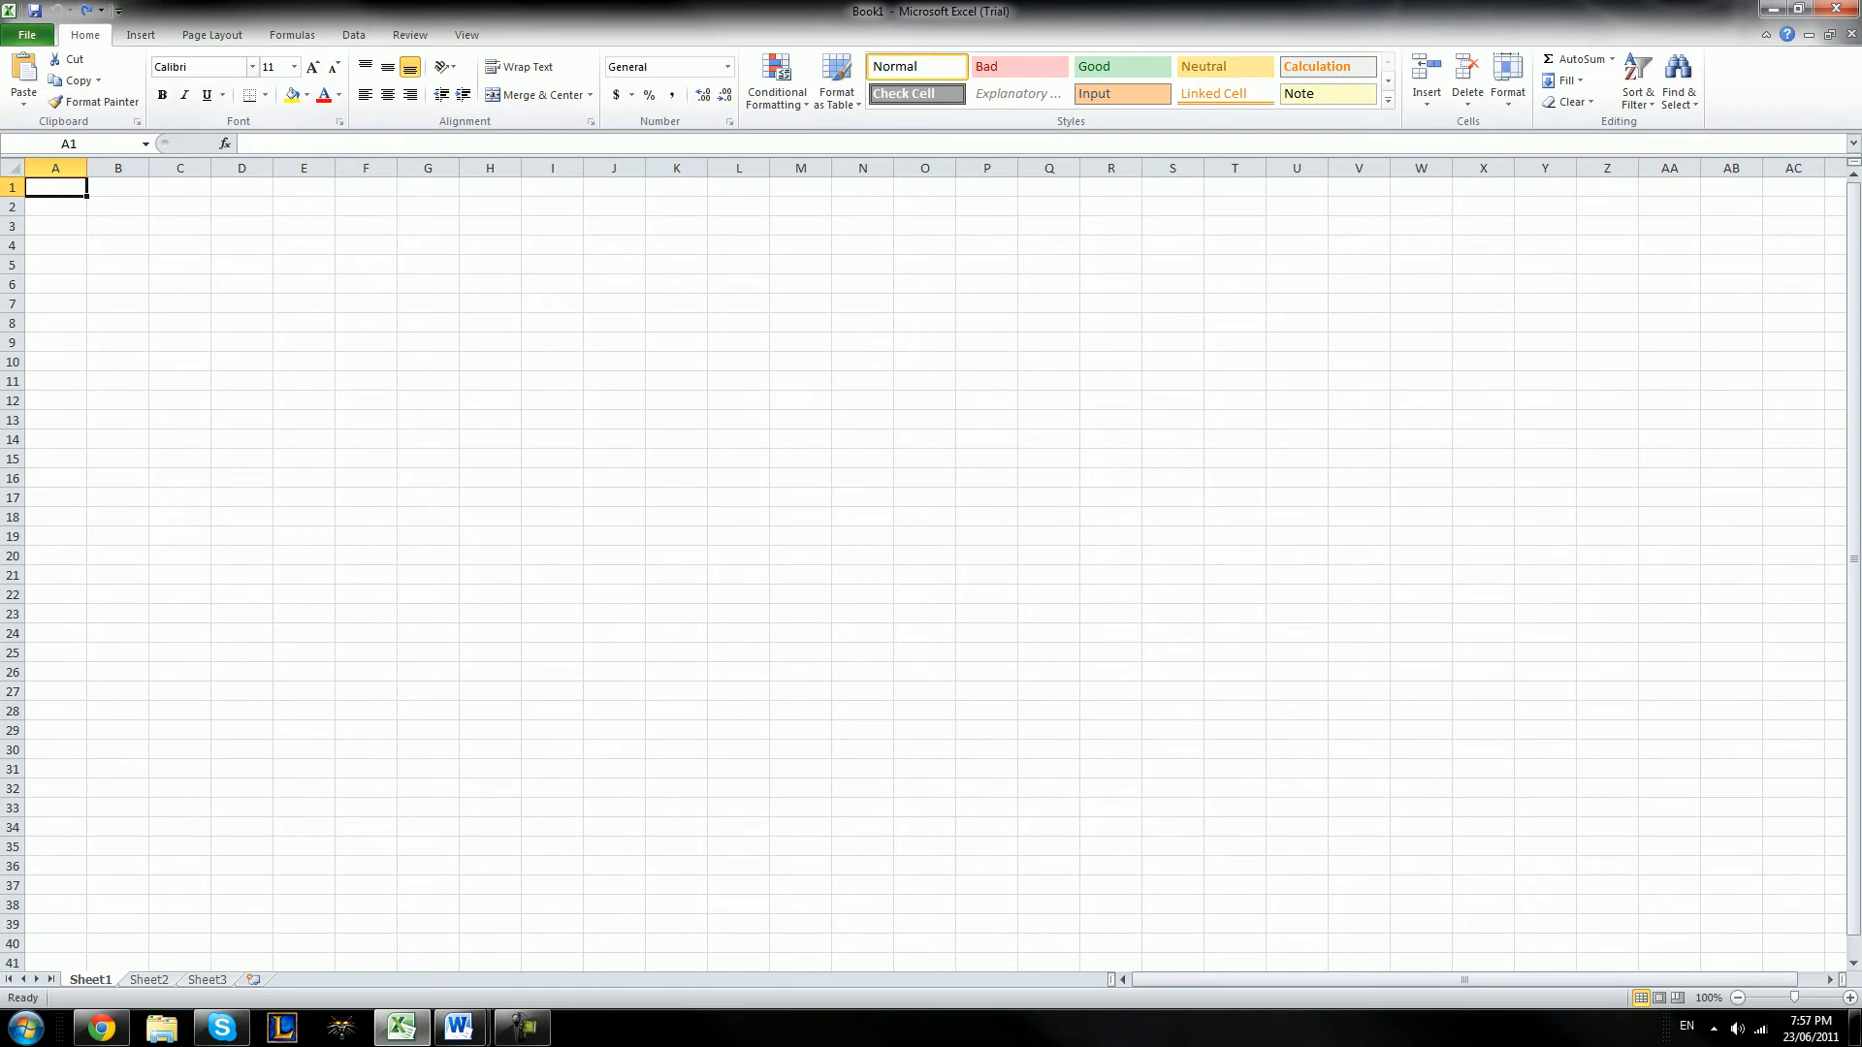
# Examine the insert and page layout commands with the built-in themes, and the formula, data, review and view commands
pyautogui.click(140, 35)
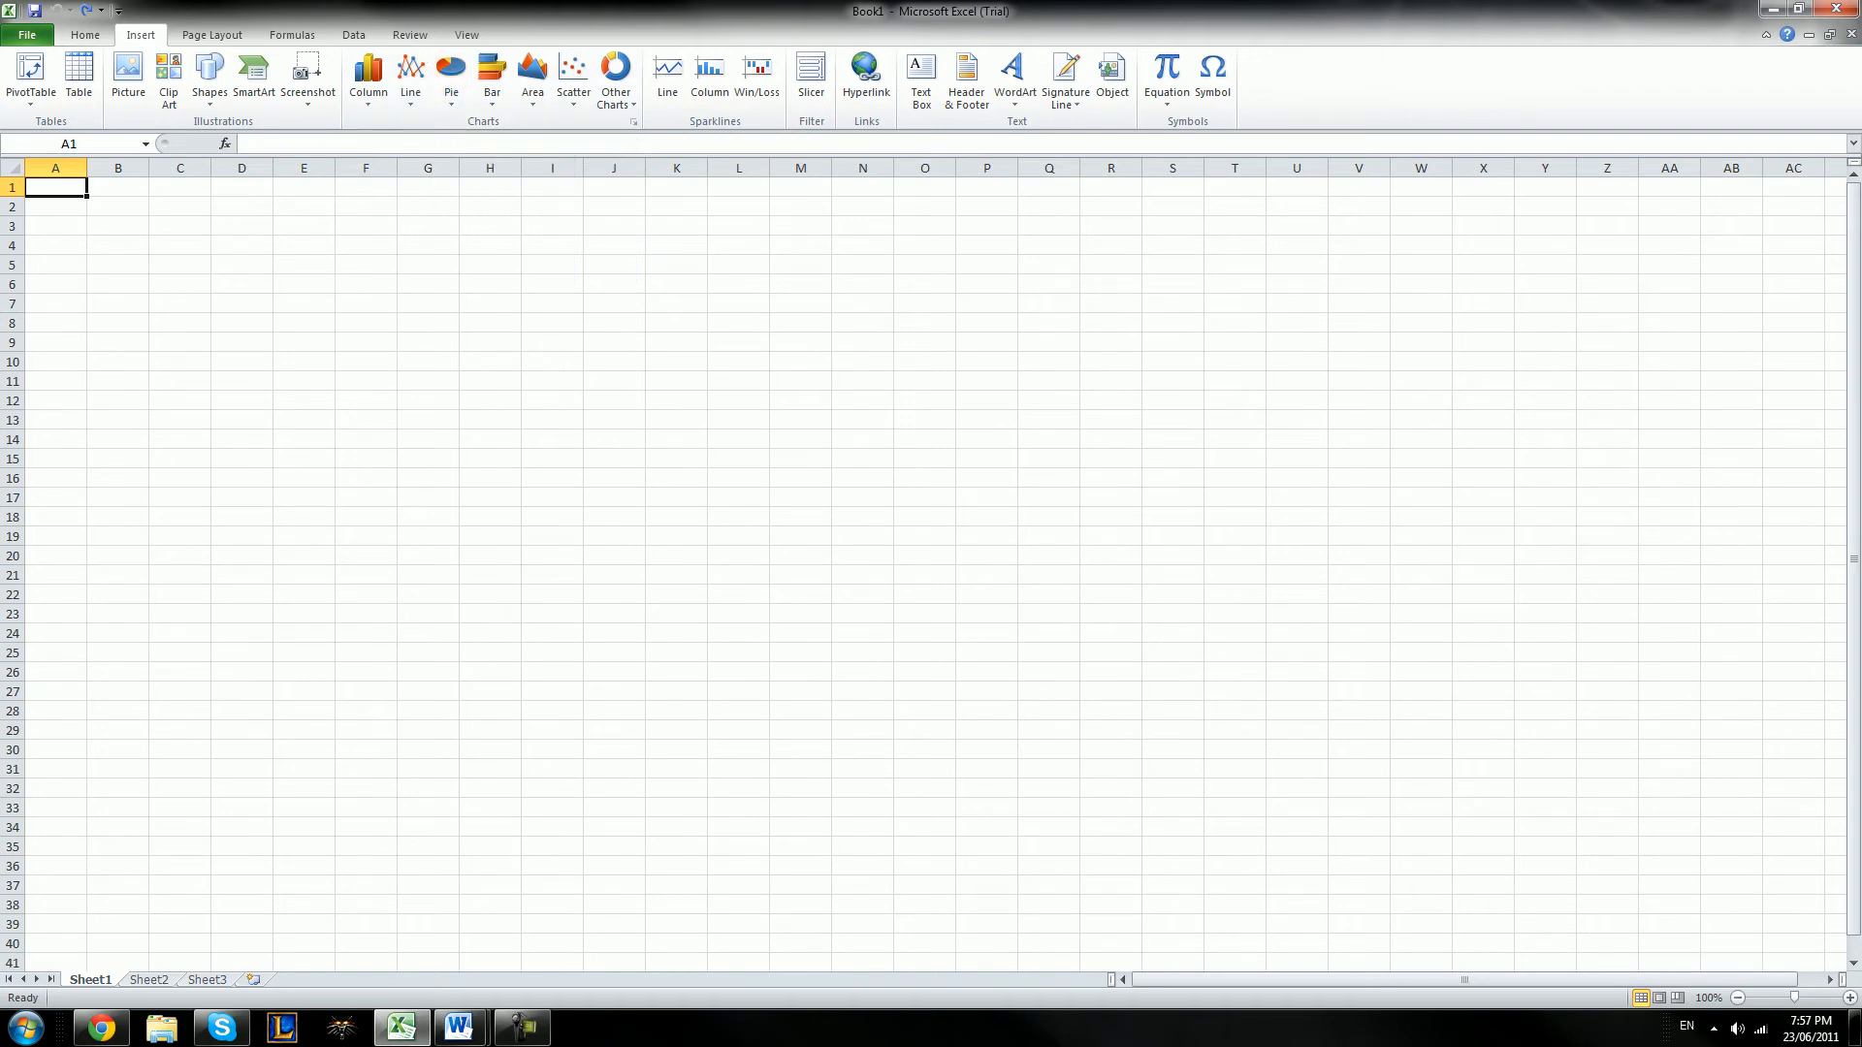
pyautogui.click(212, 35)
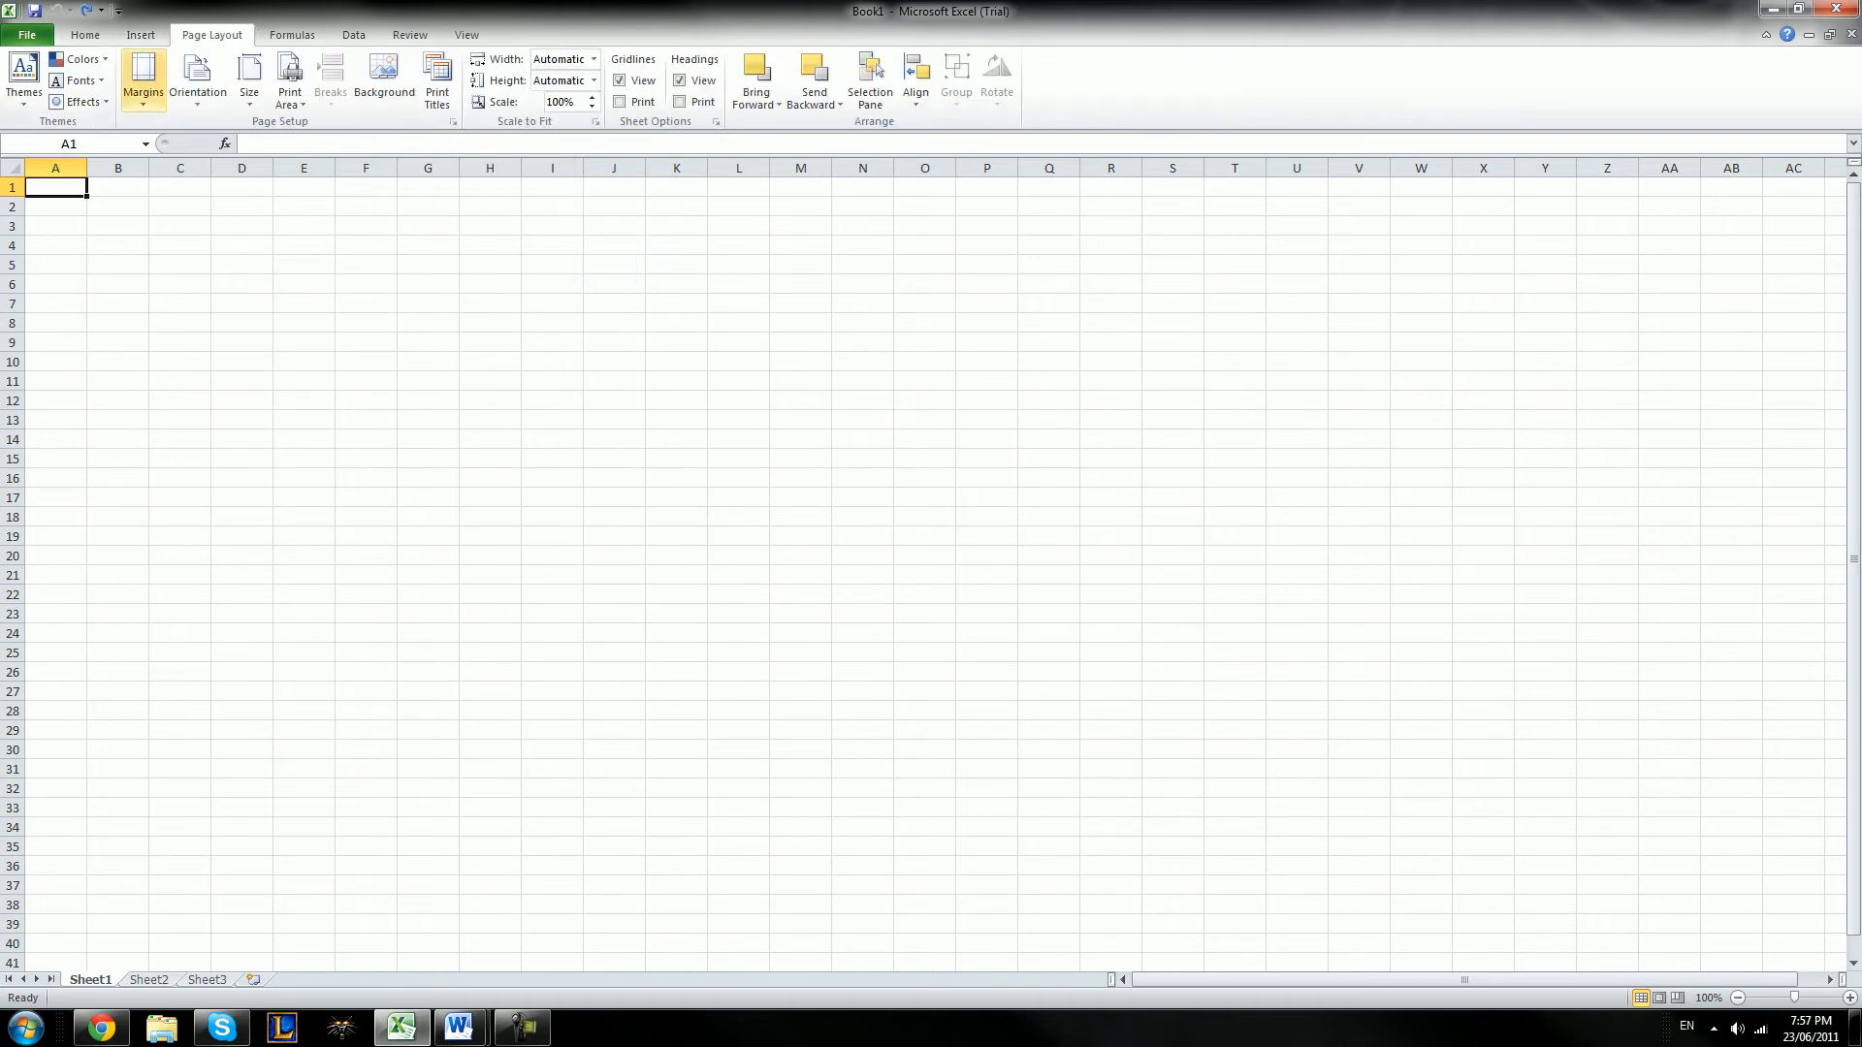
pyautogui.click(24, 78)
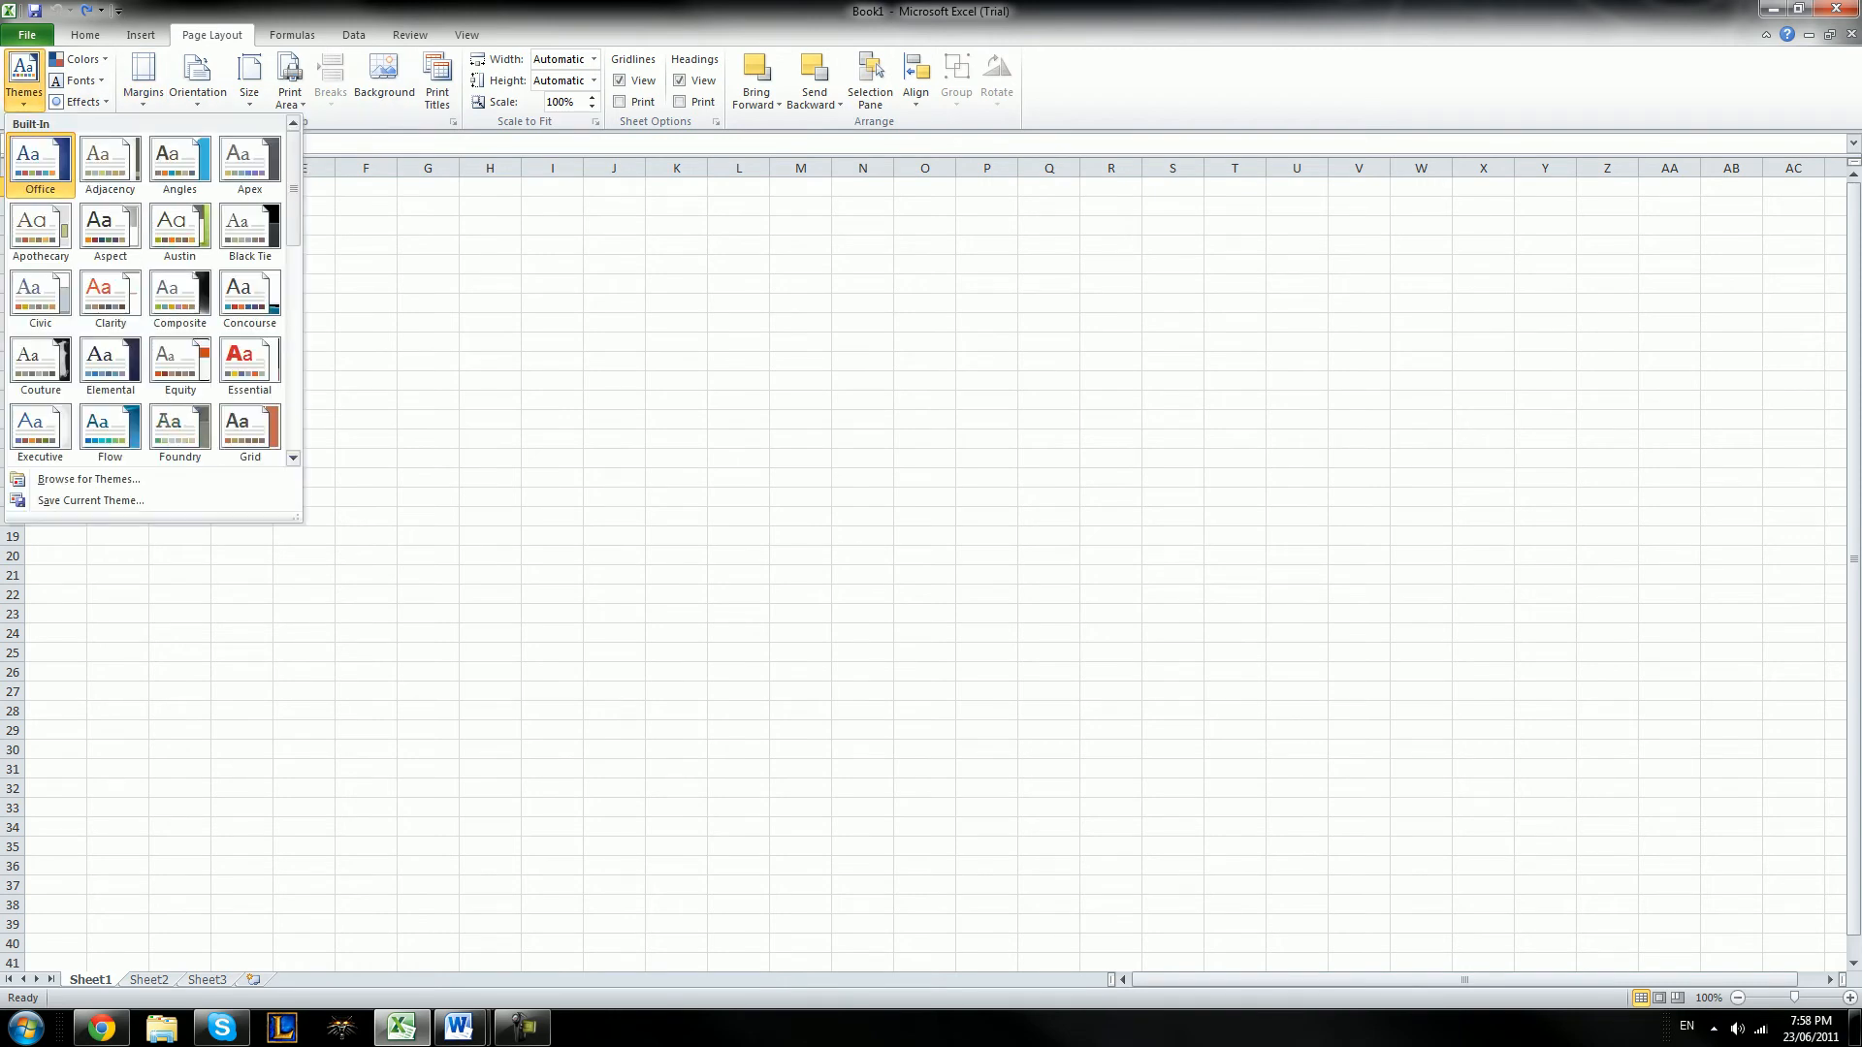
pyautogui.click(388, 233)
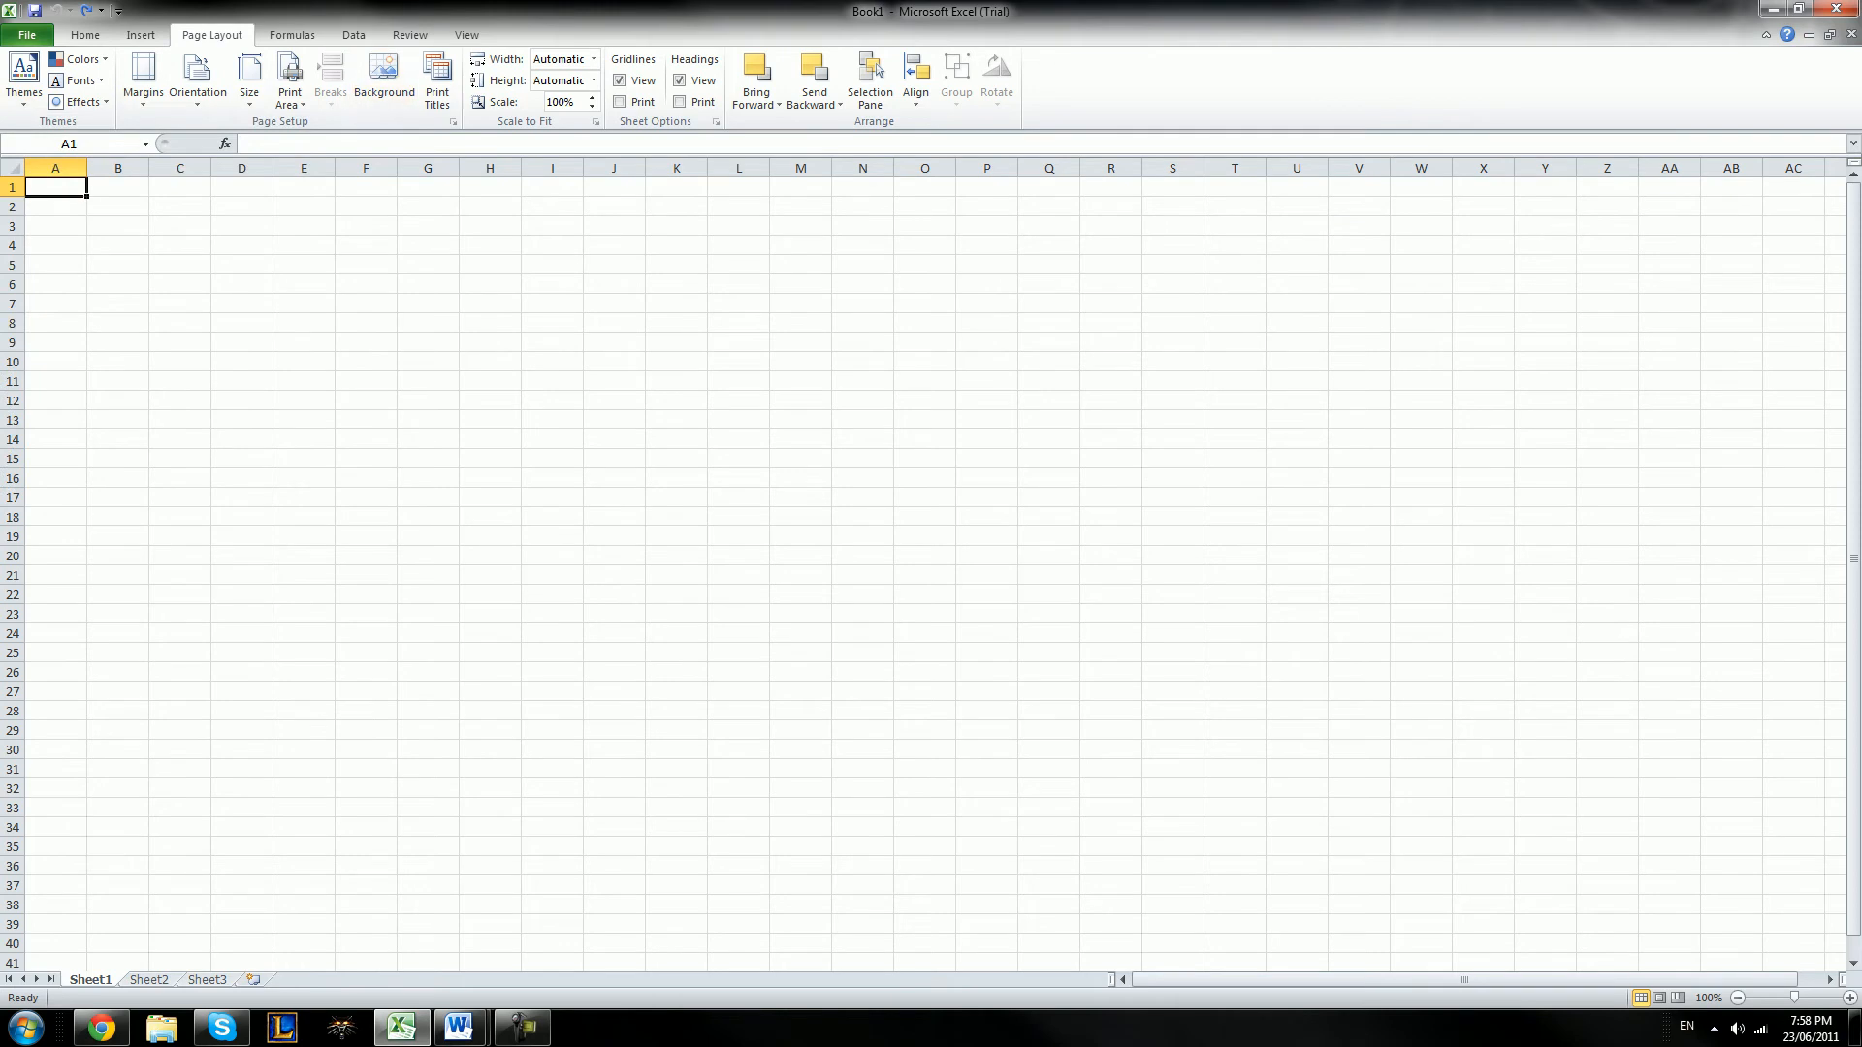
pyautogui.click(292, 35)
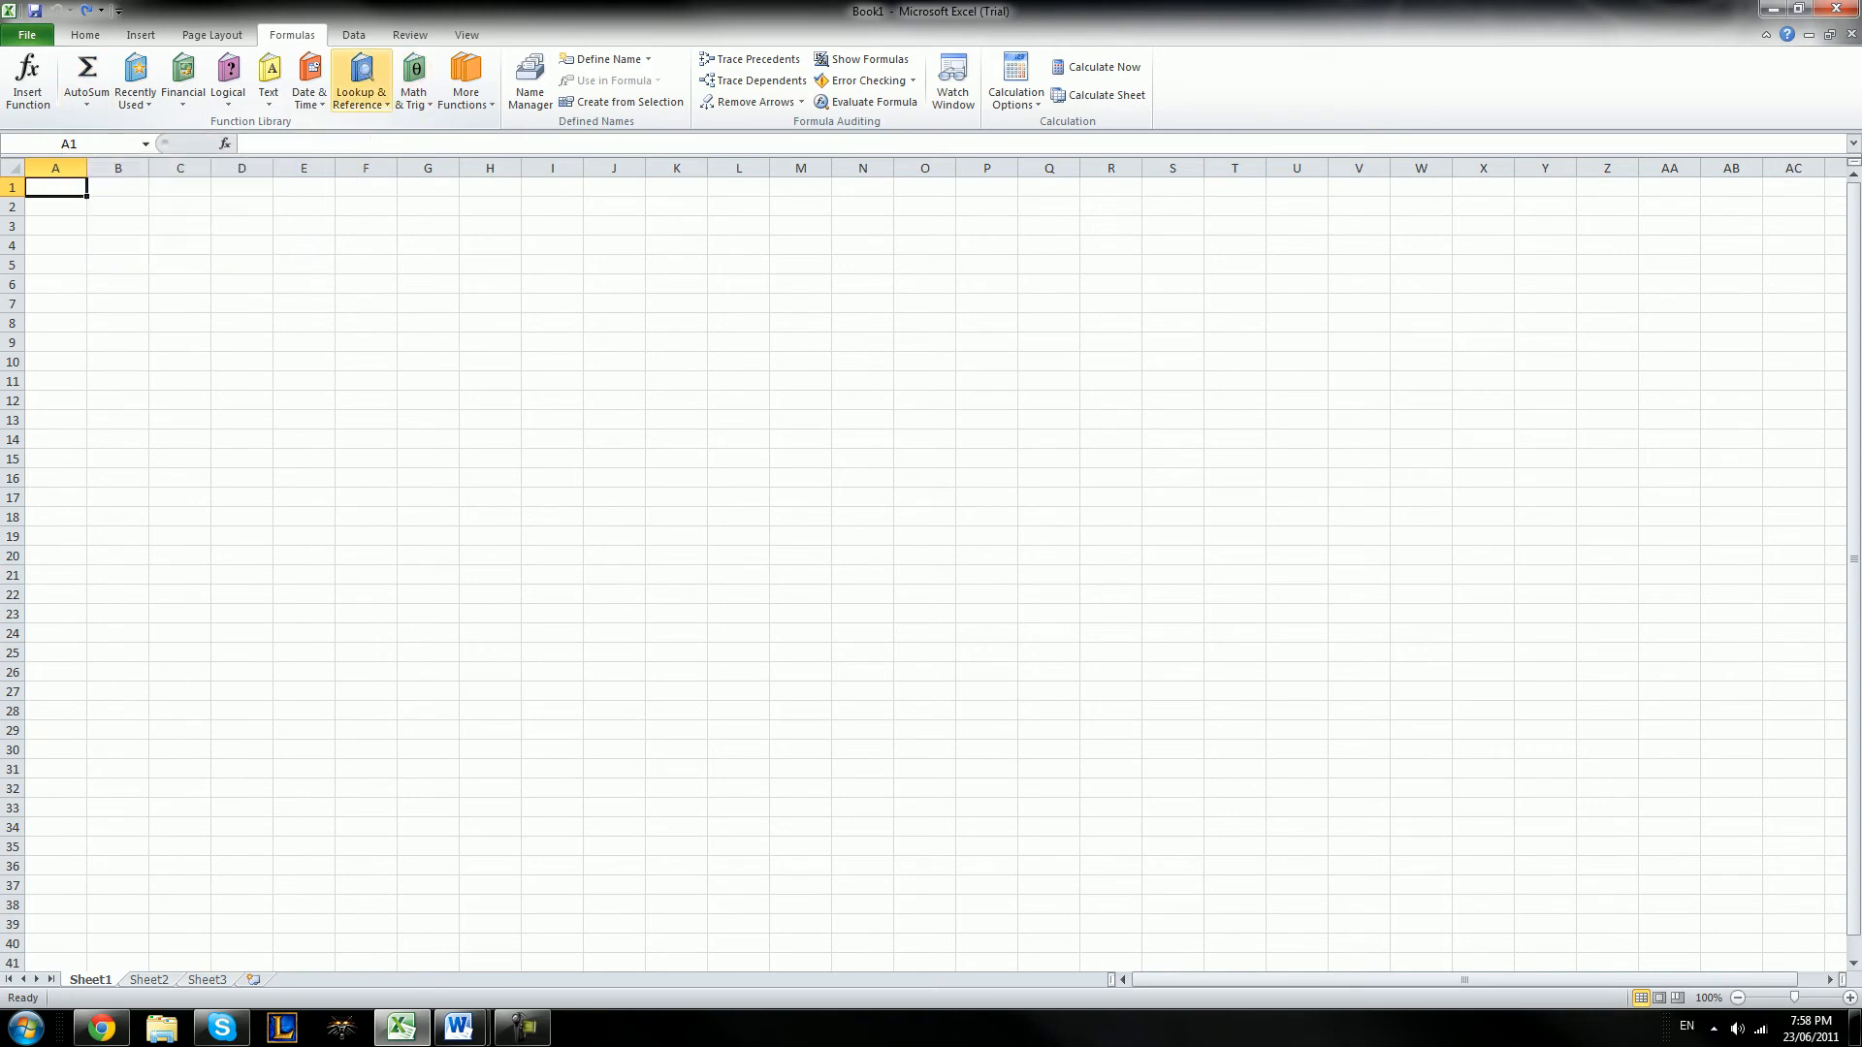
pyautogui.click(353, 34)
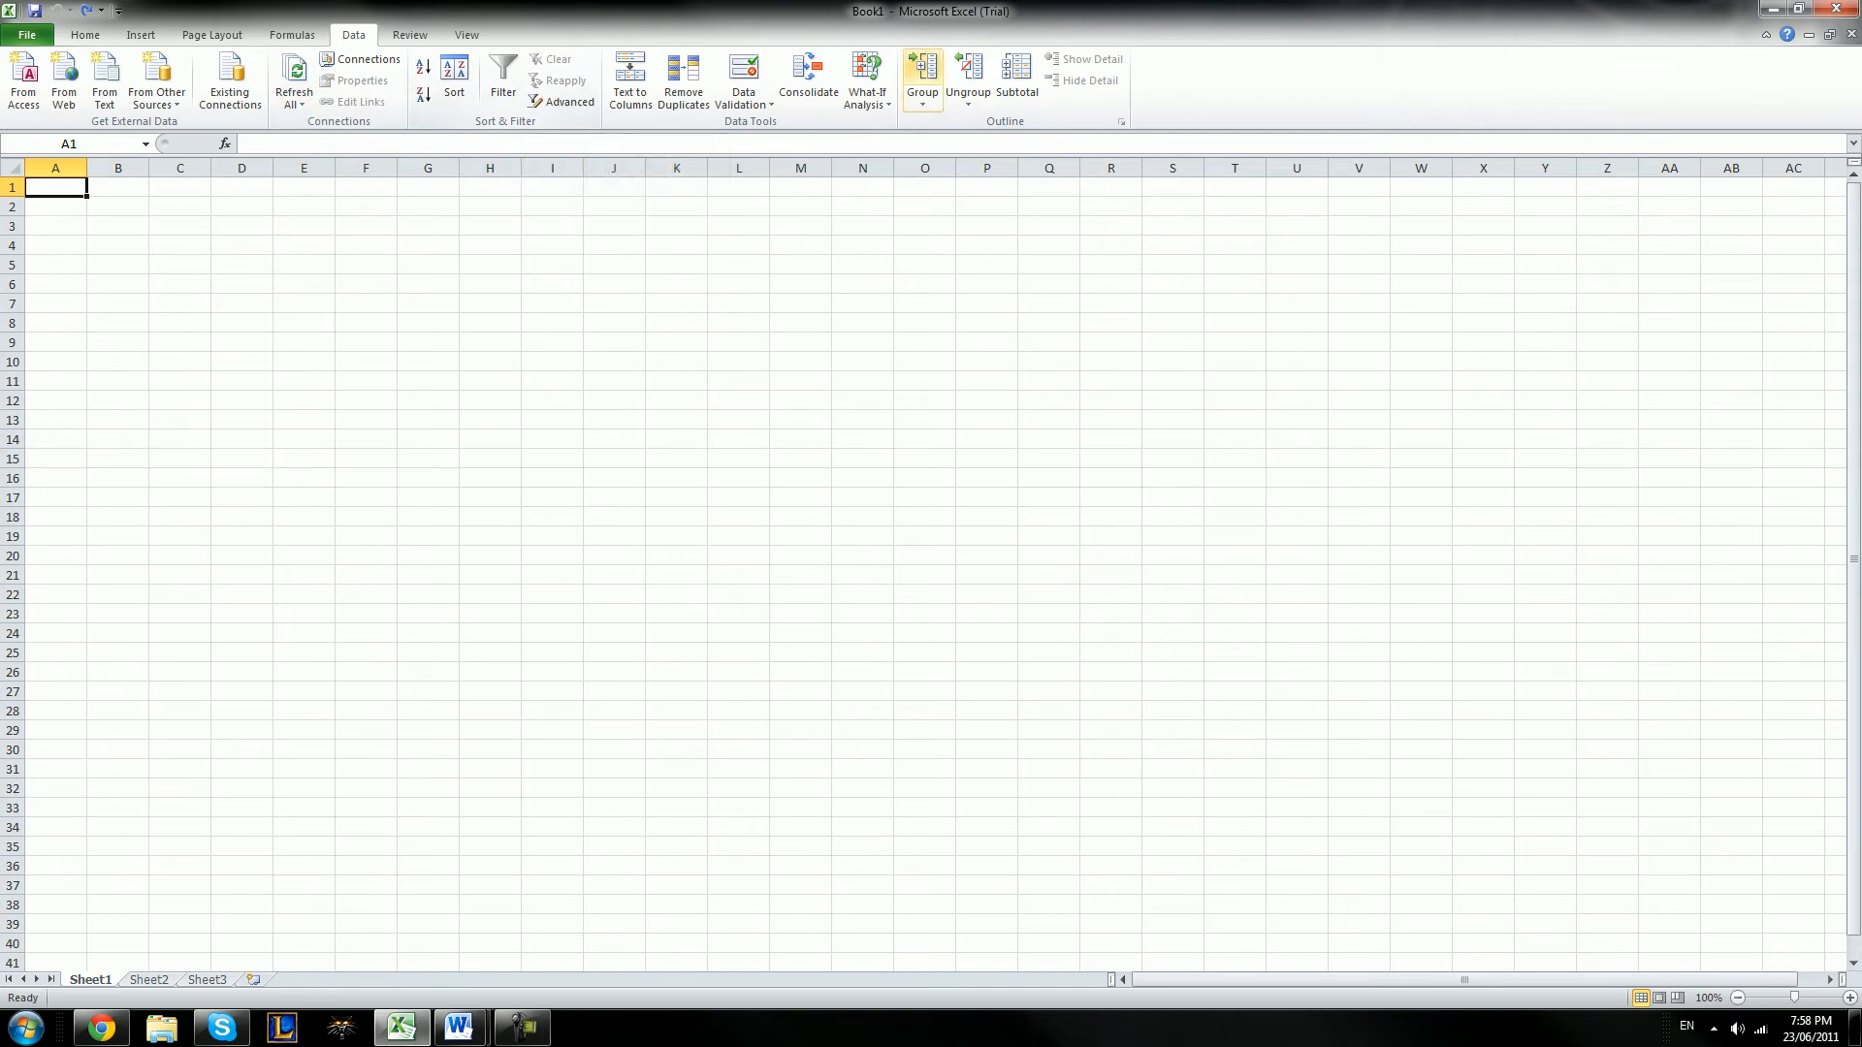
pyautogui.click(409, 34)
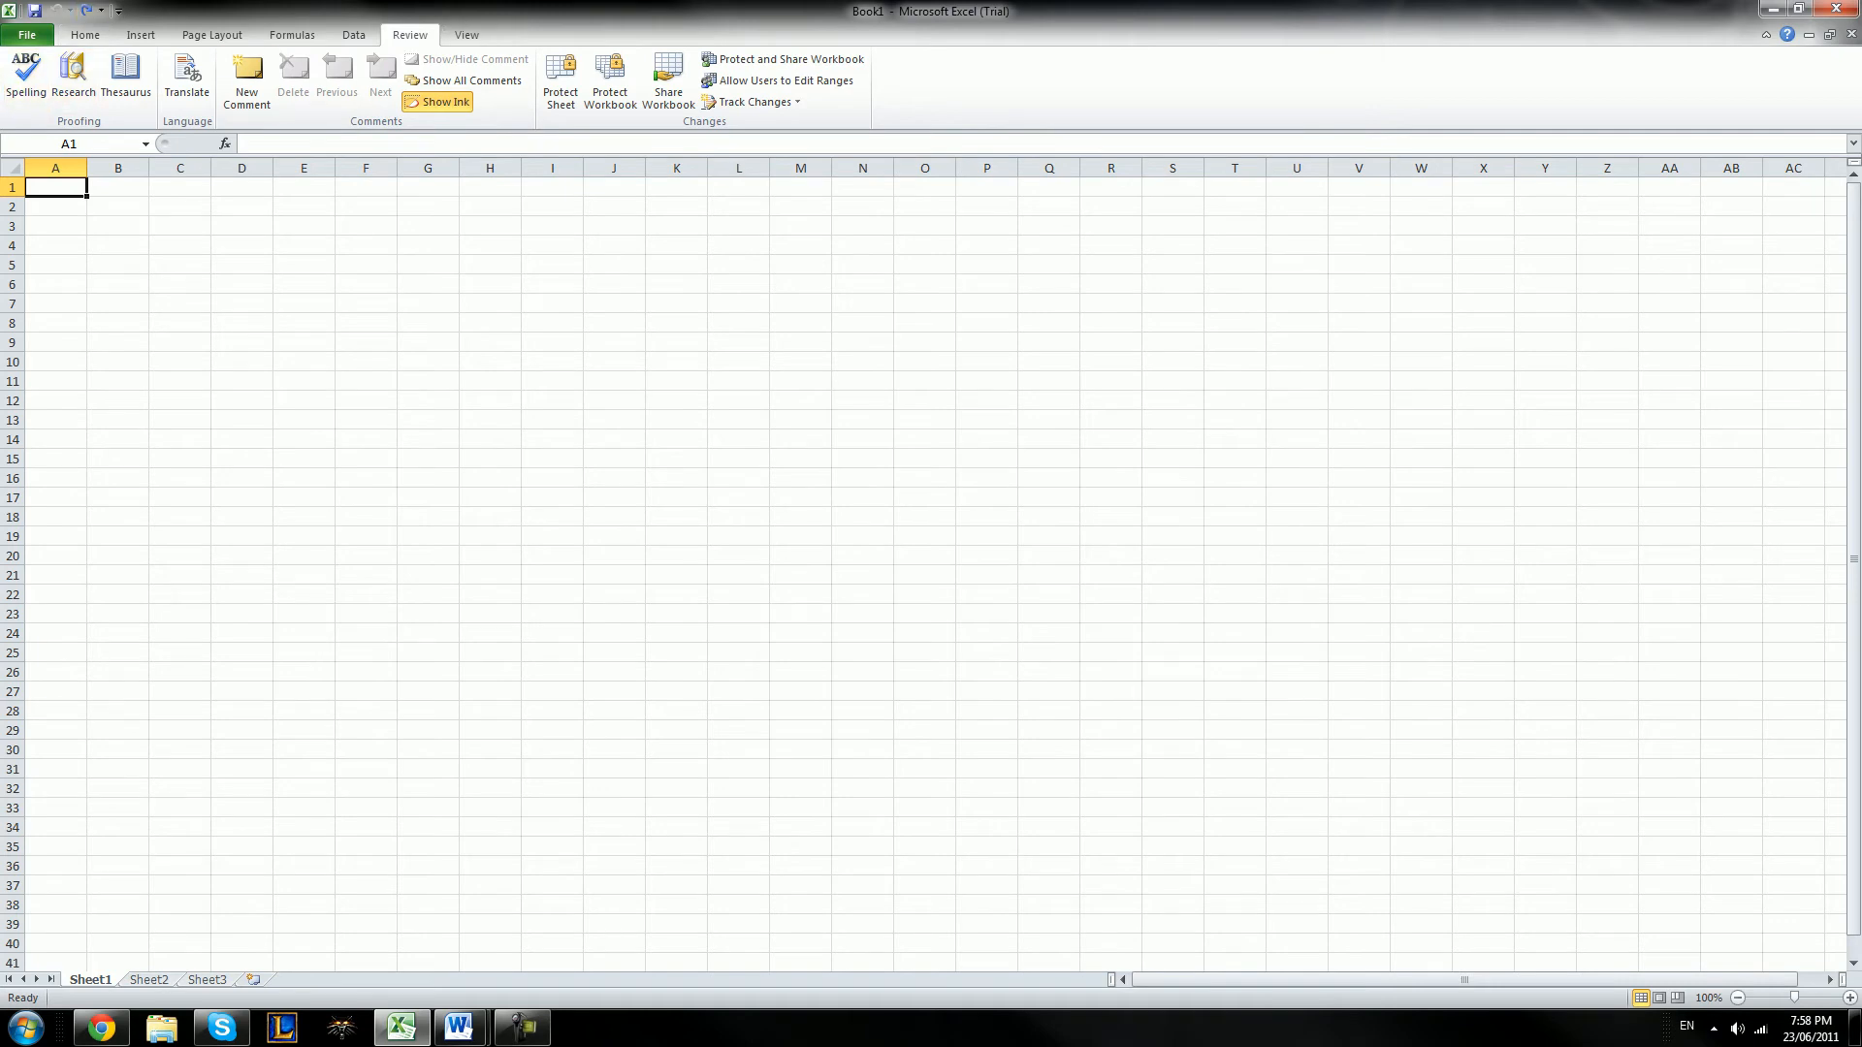
pyautogui.click(467, 34)
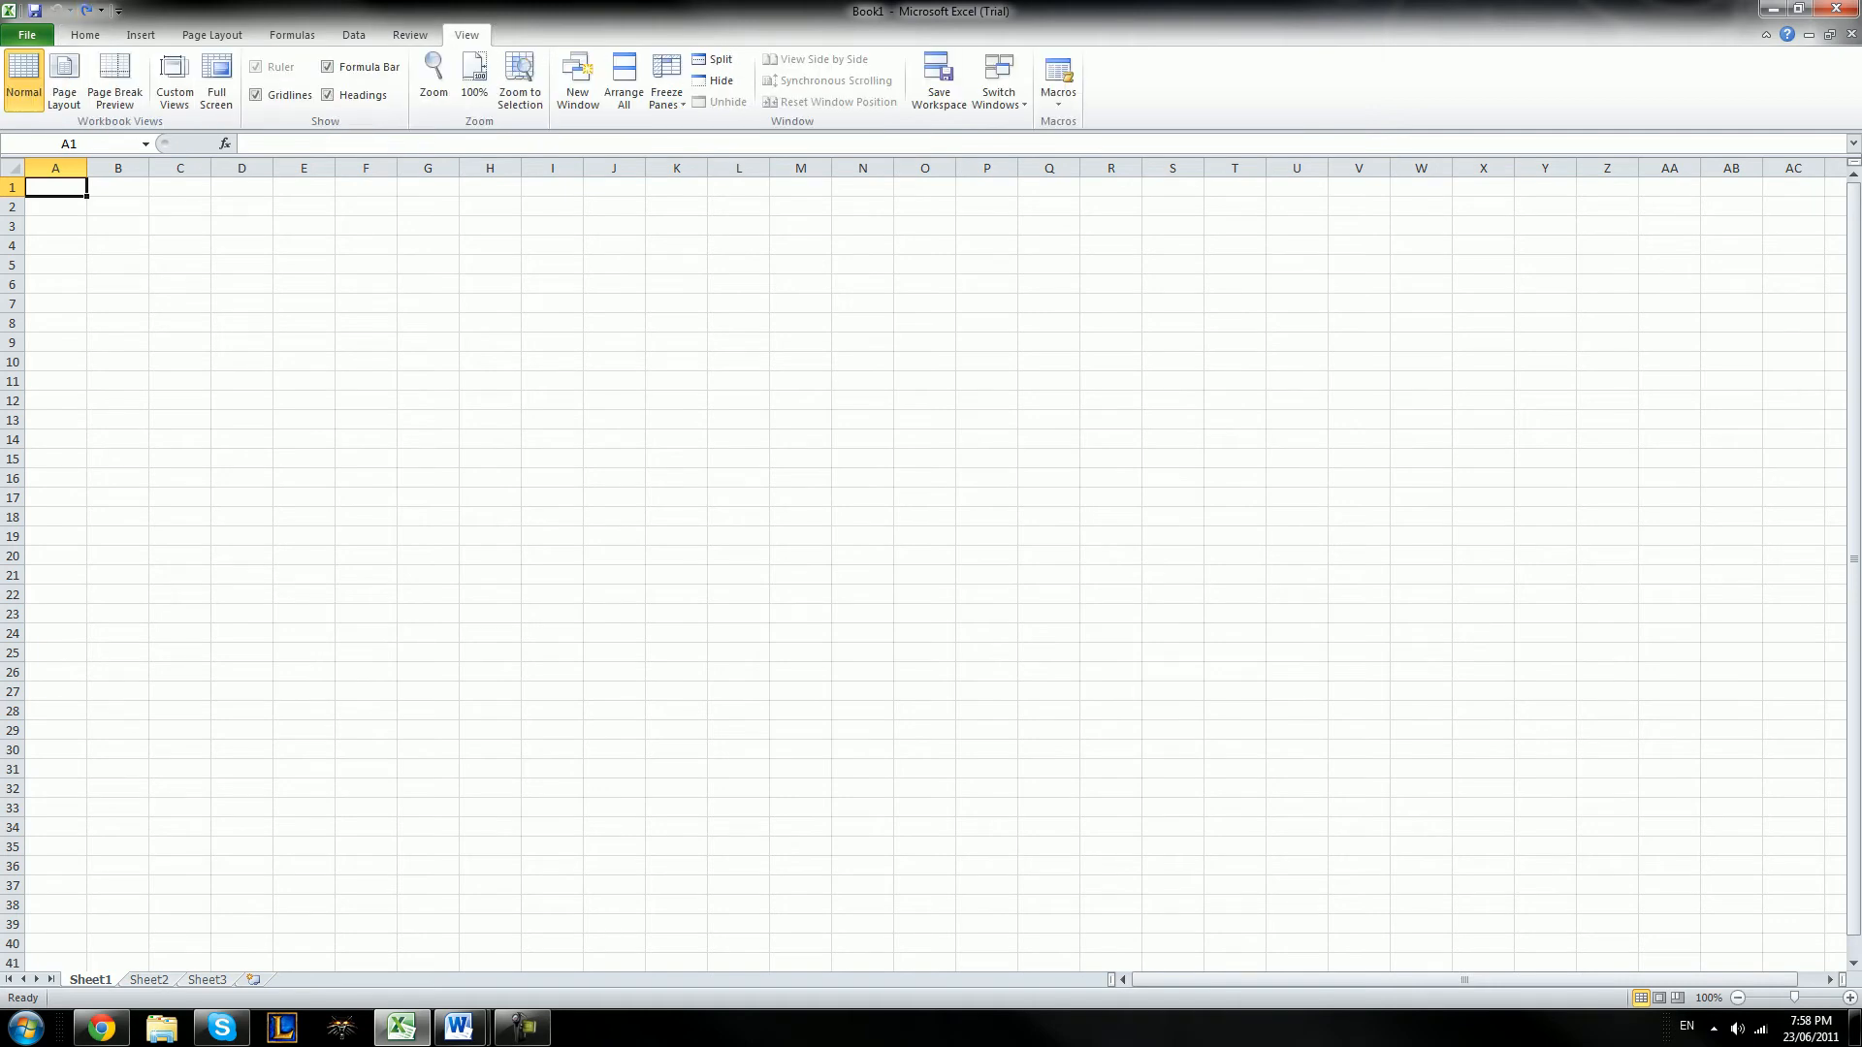
# Show the sheet in Page Layout view and in Page Break Preview
pyautogui.click(64, 82)
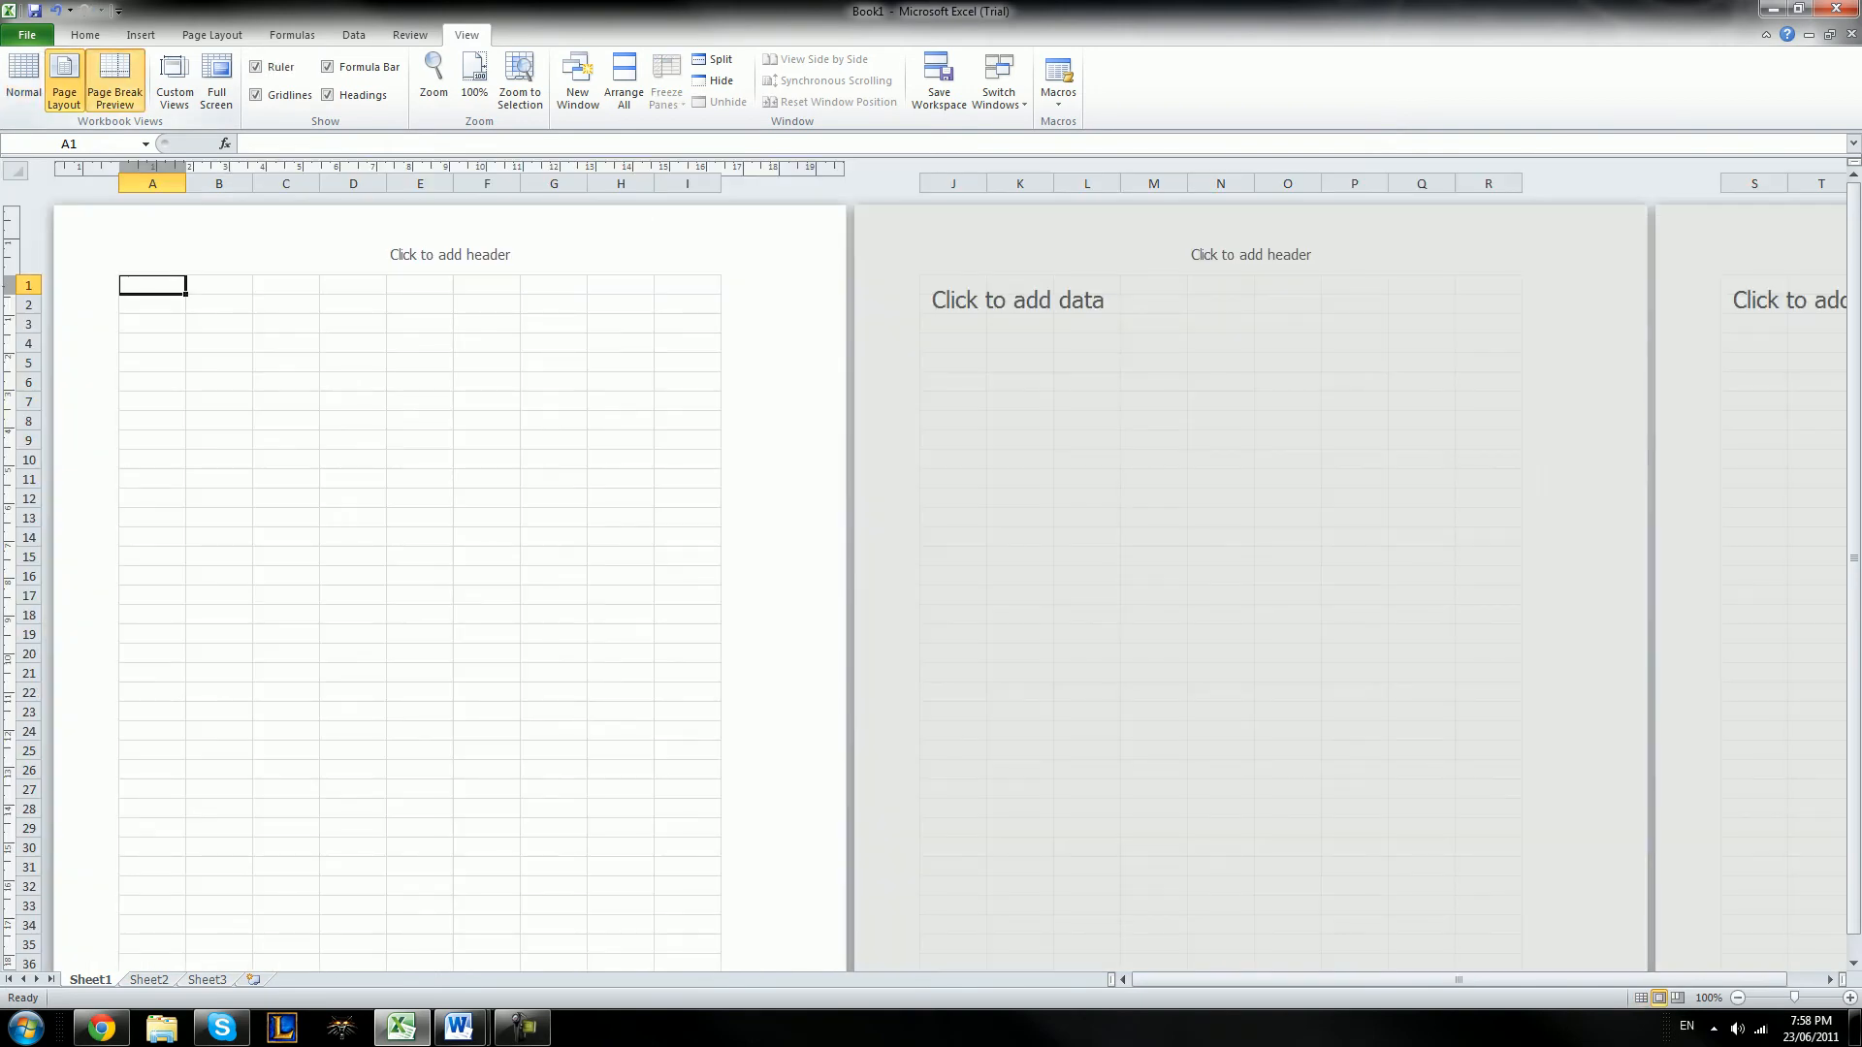
pyautogui.click(114, 82)
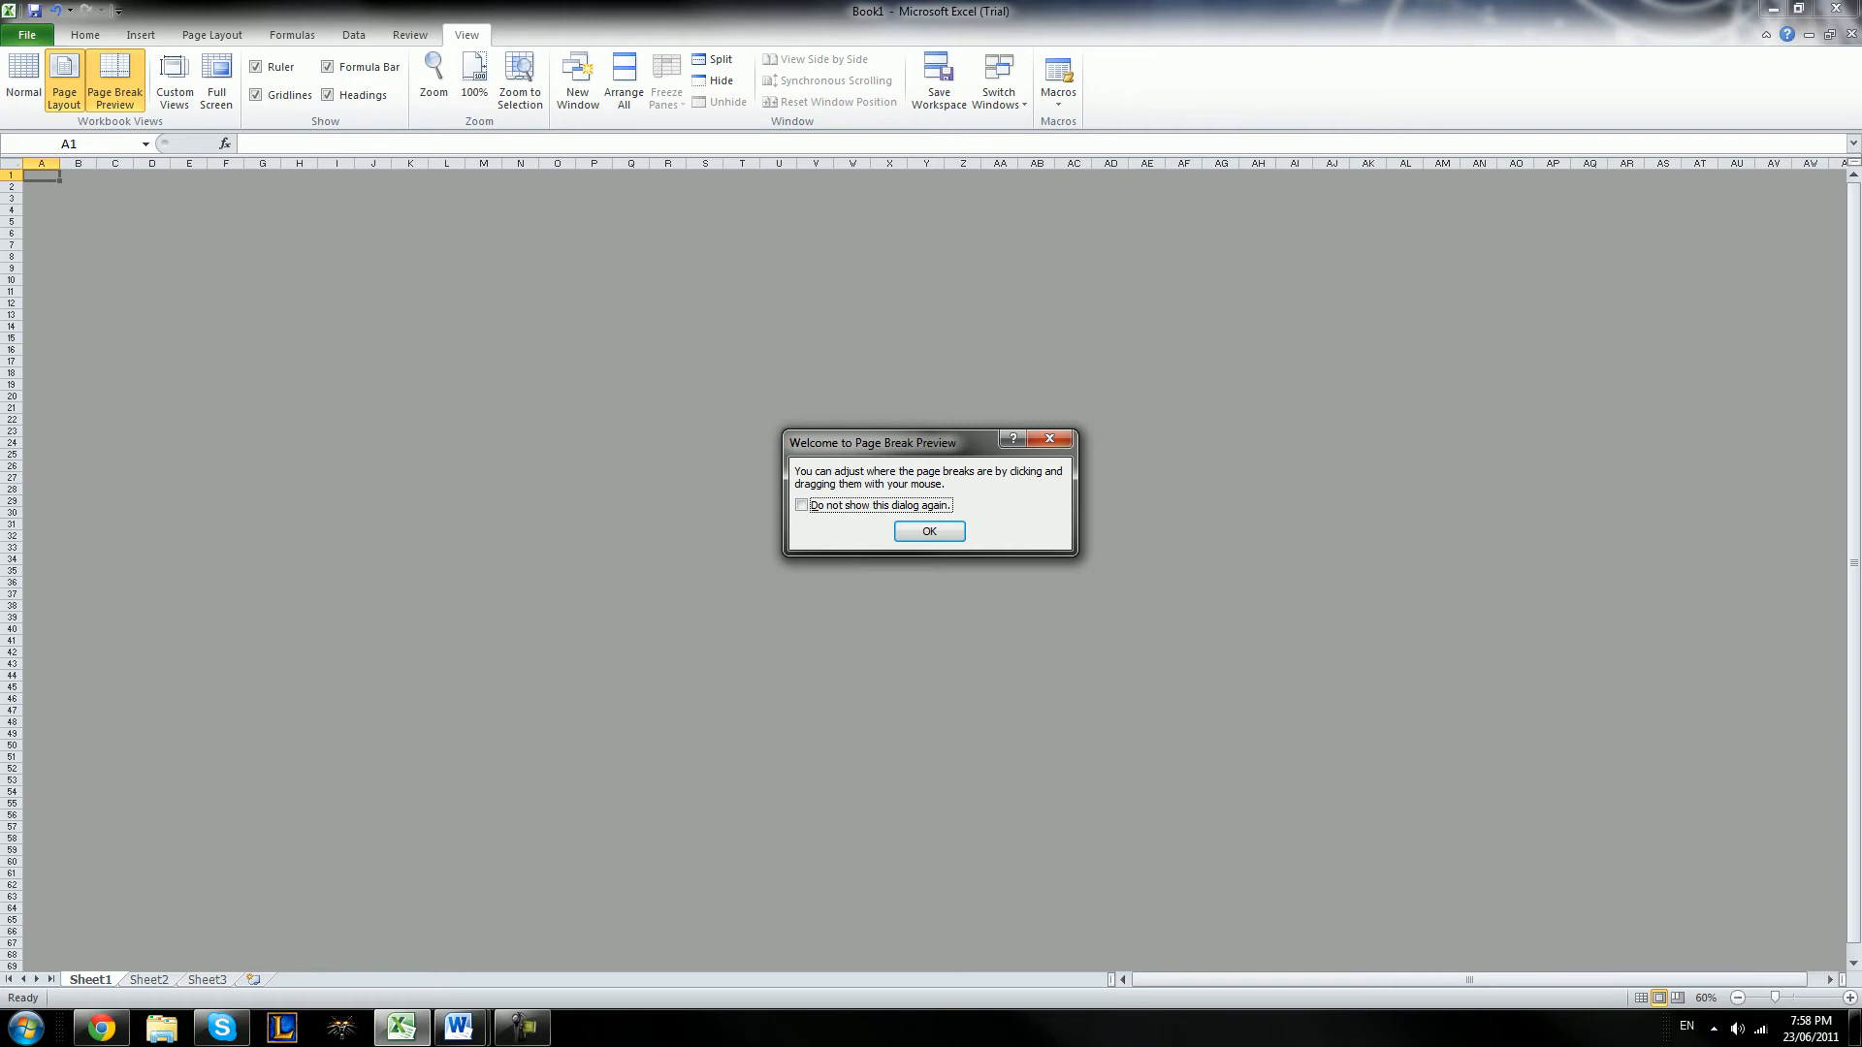
pyautogui.press('Return')
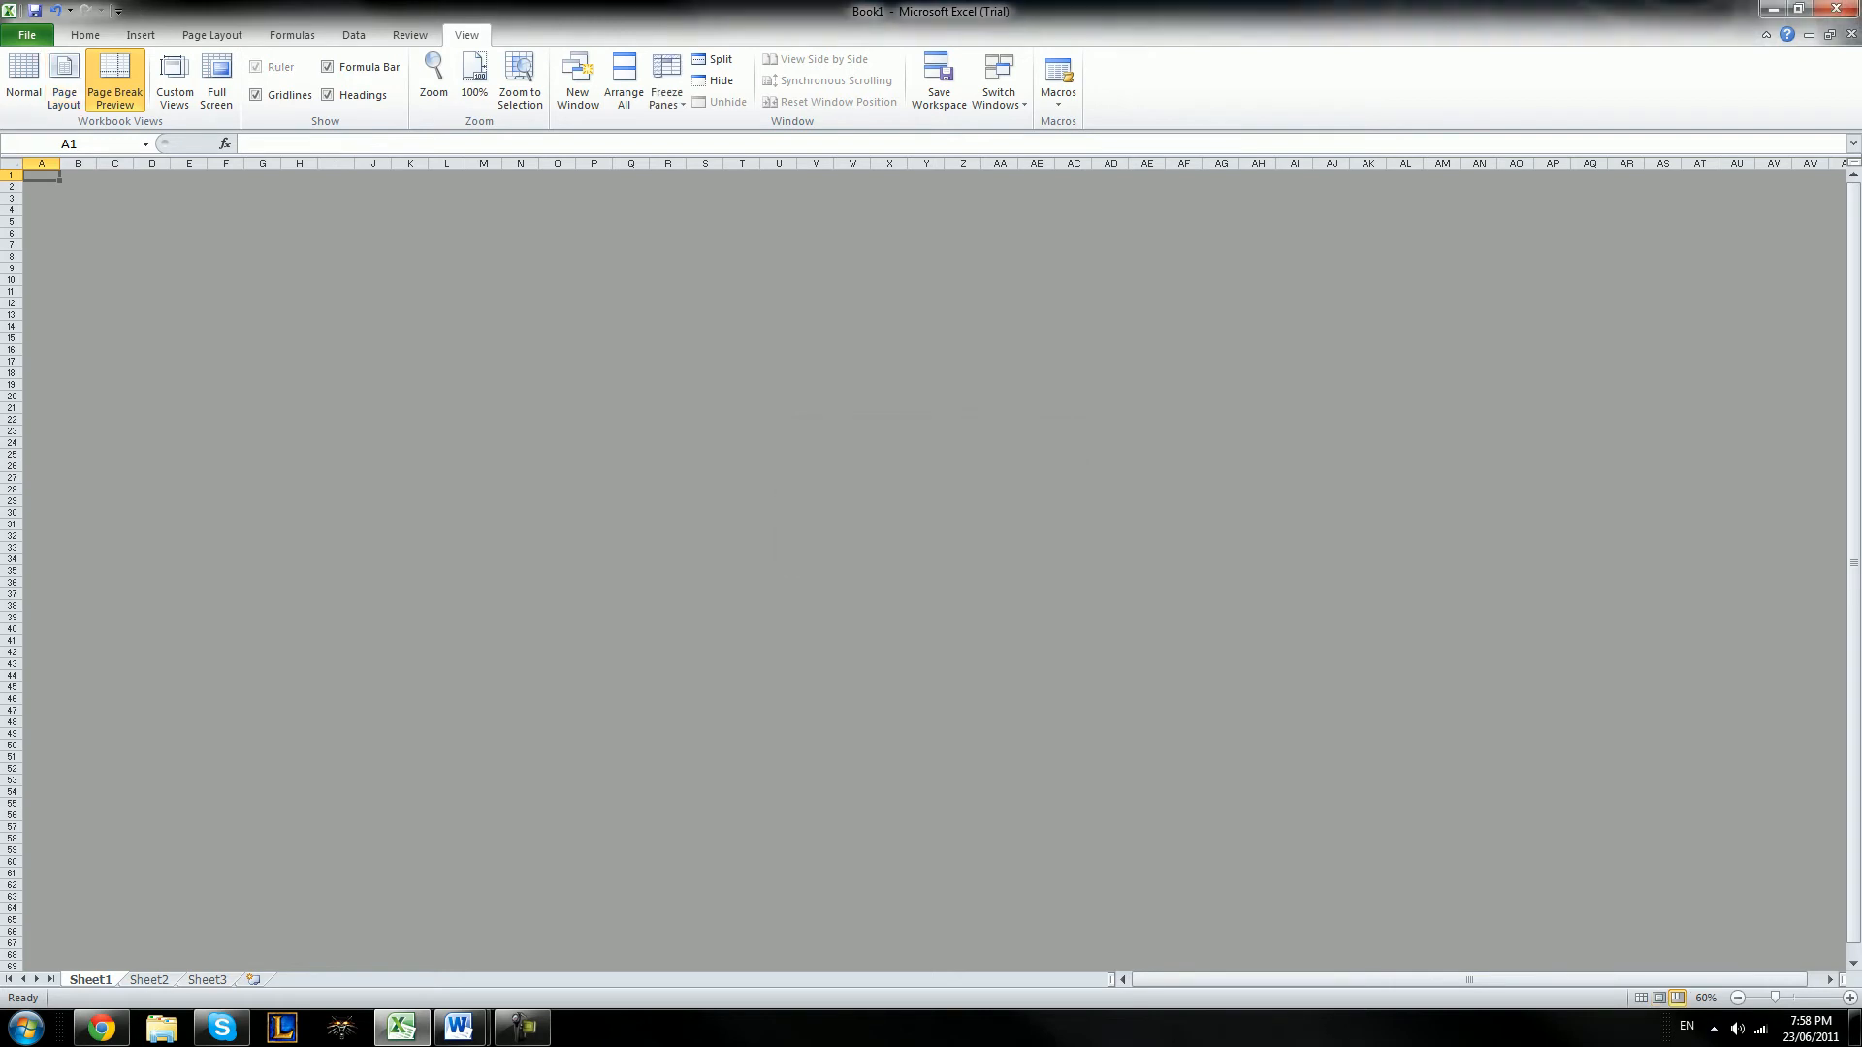
# Check the Custom Views list and the Full Screen view, and return the sheet to Normal view
pyautogui.click(175, 83)
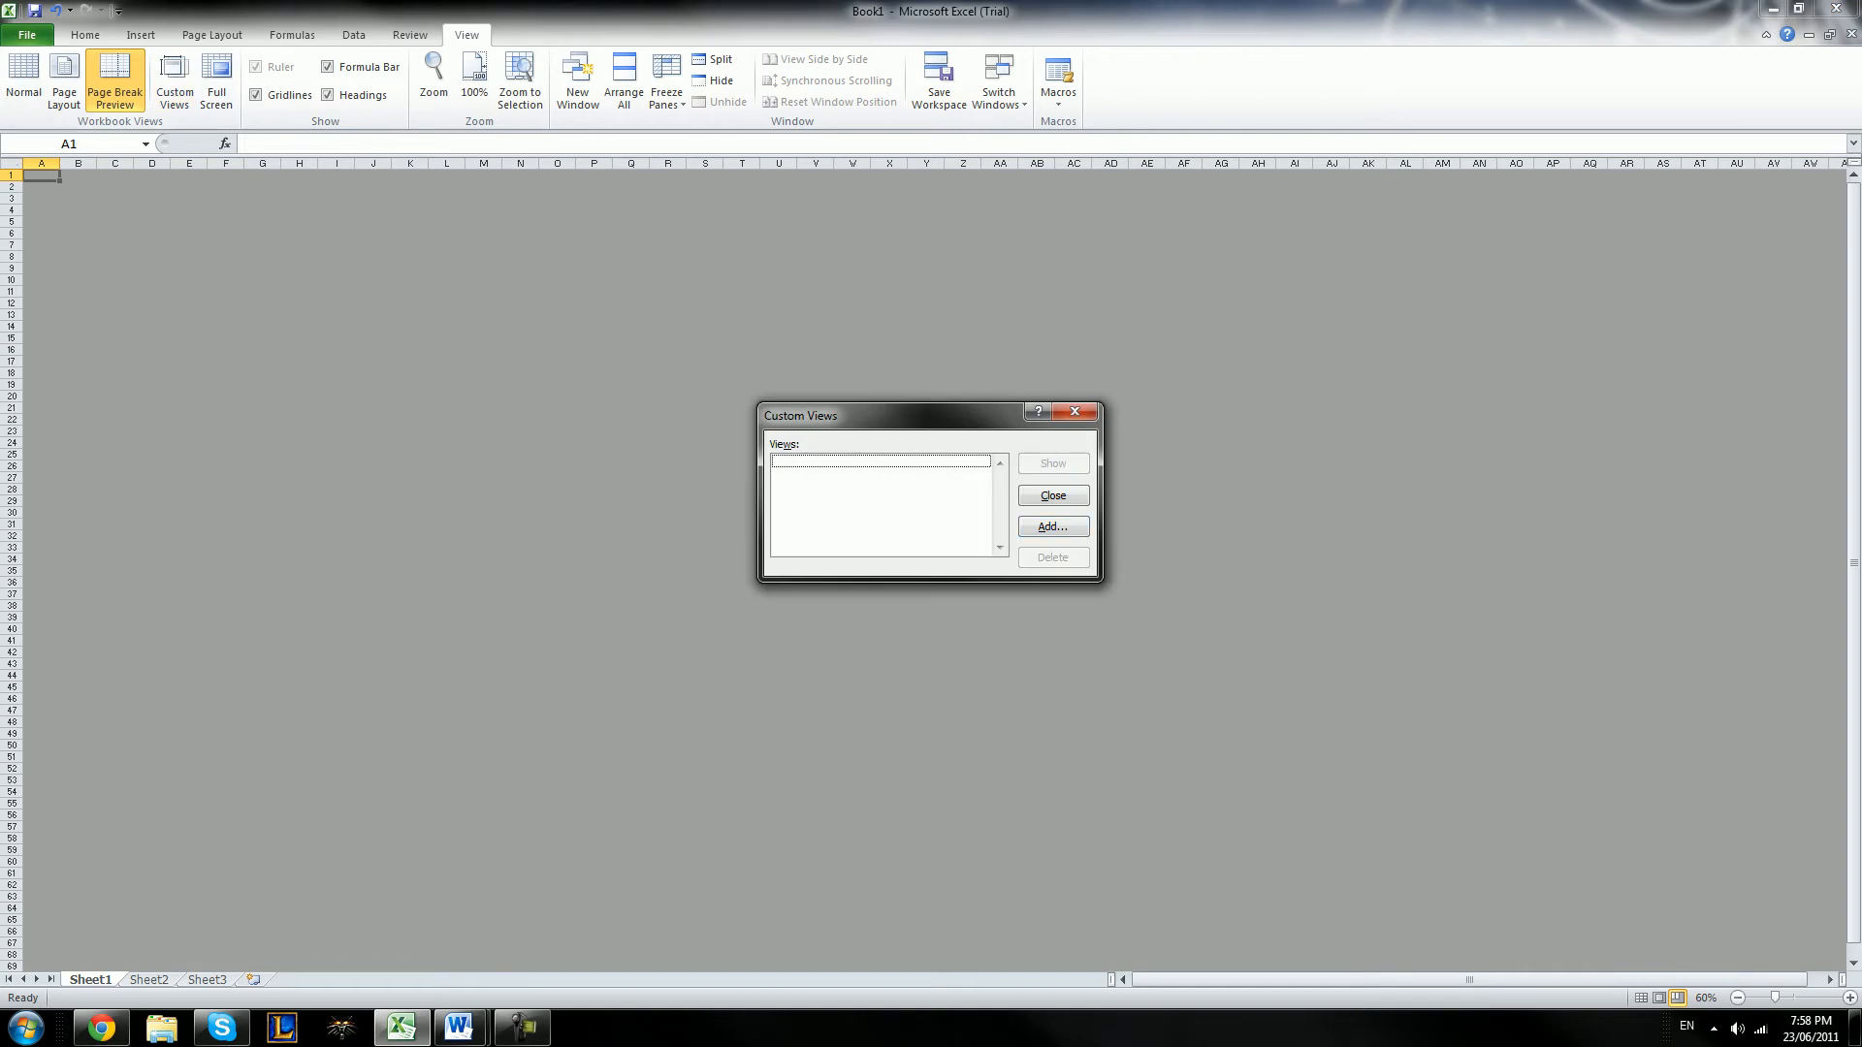
pyautogui.click(1075, 411)
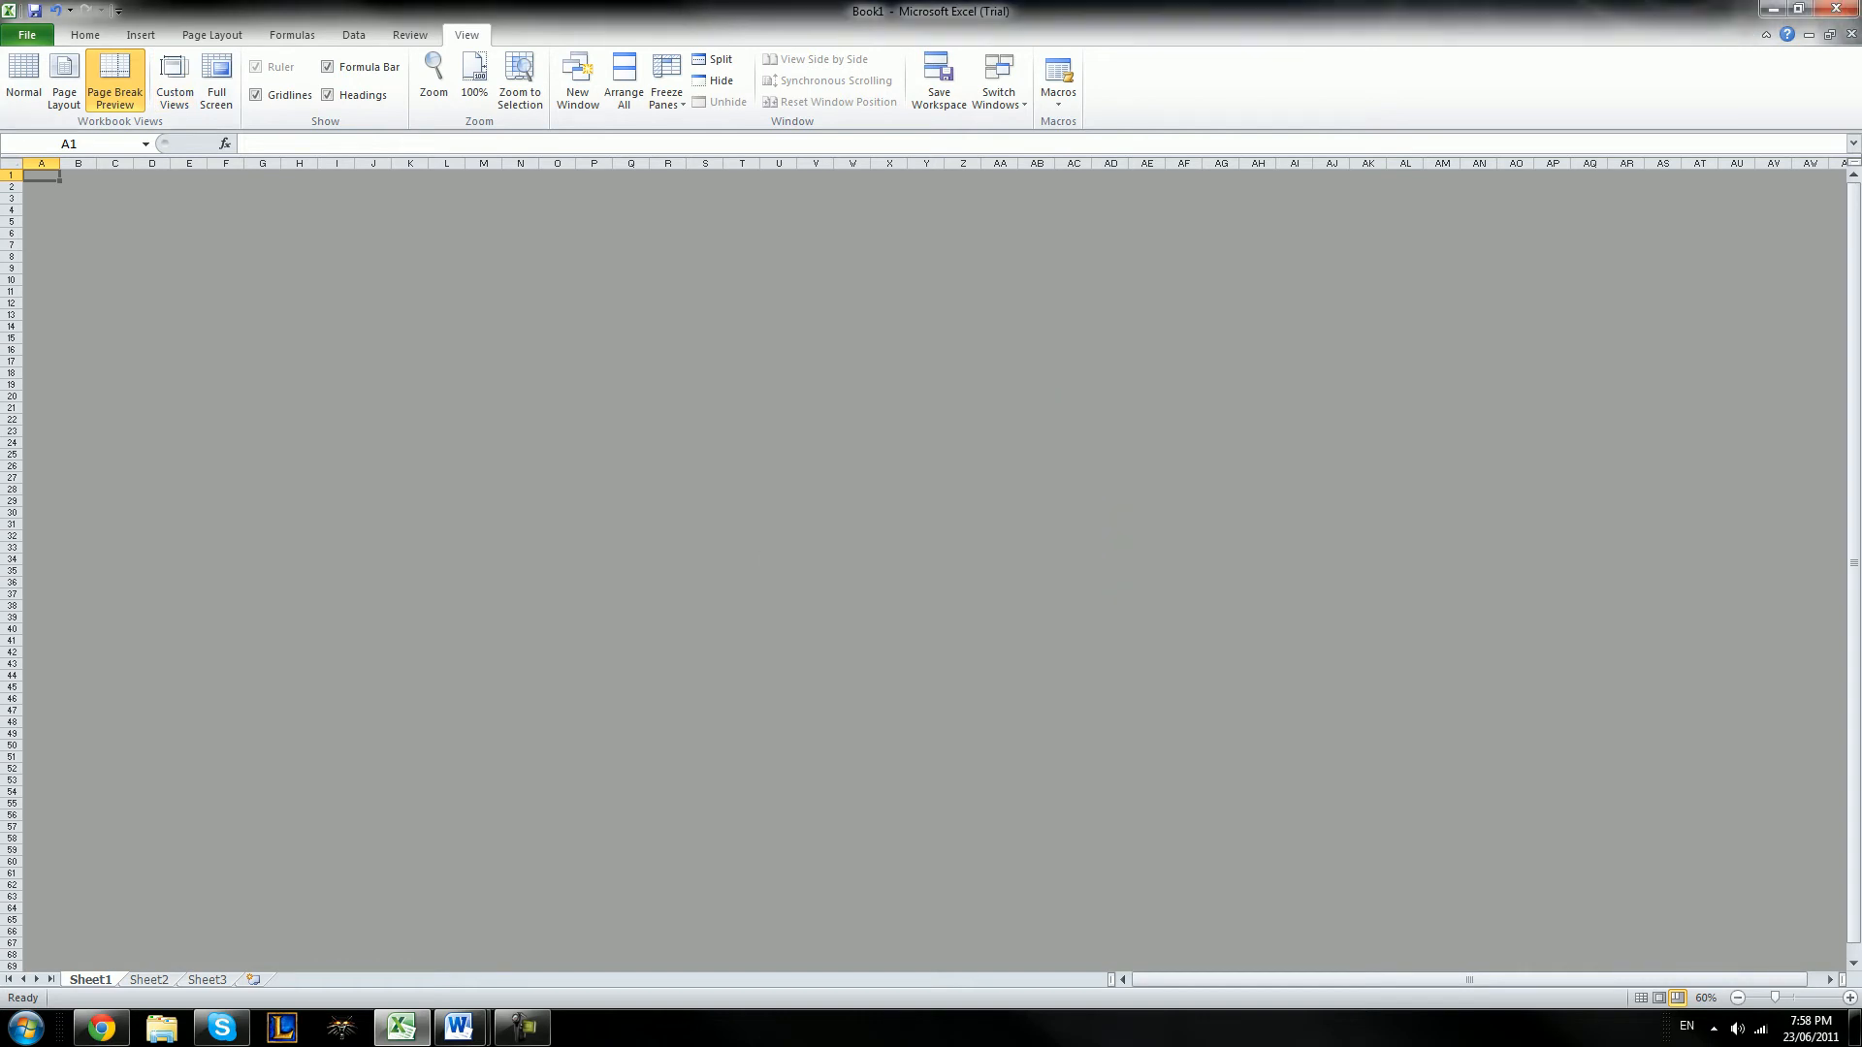
pyautogui.click(216, 82)
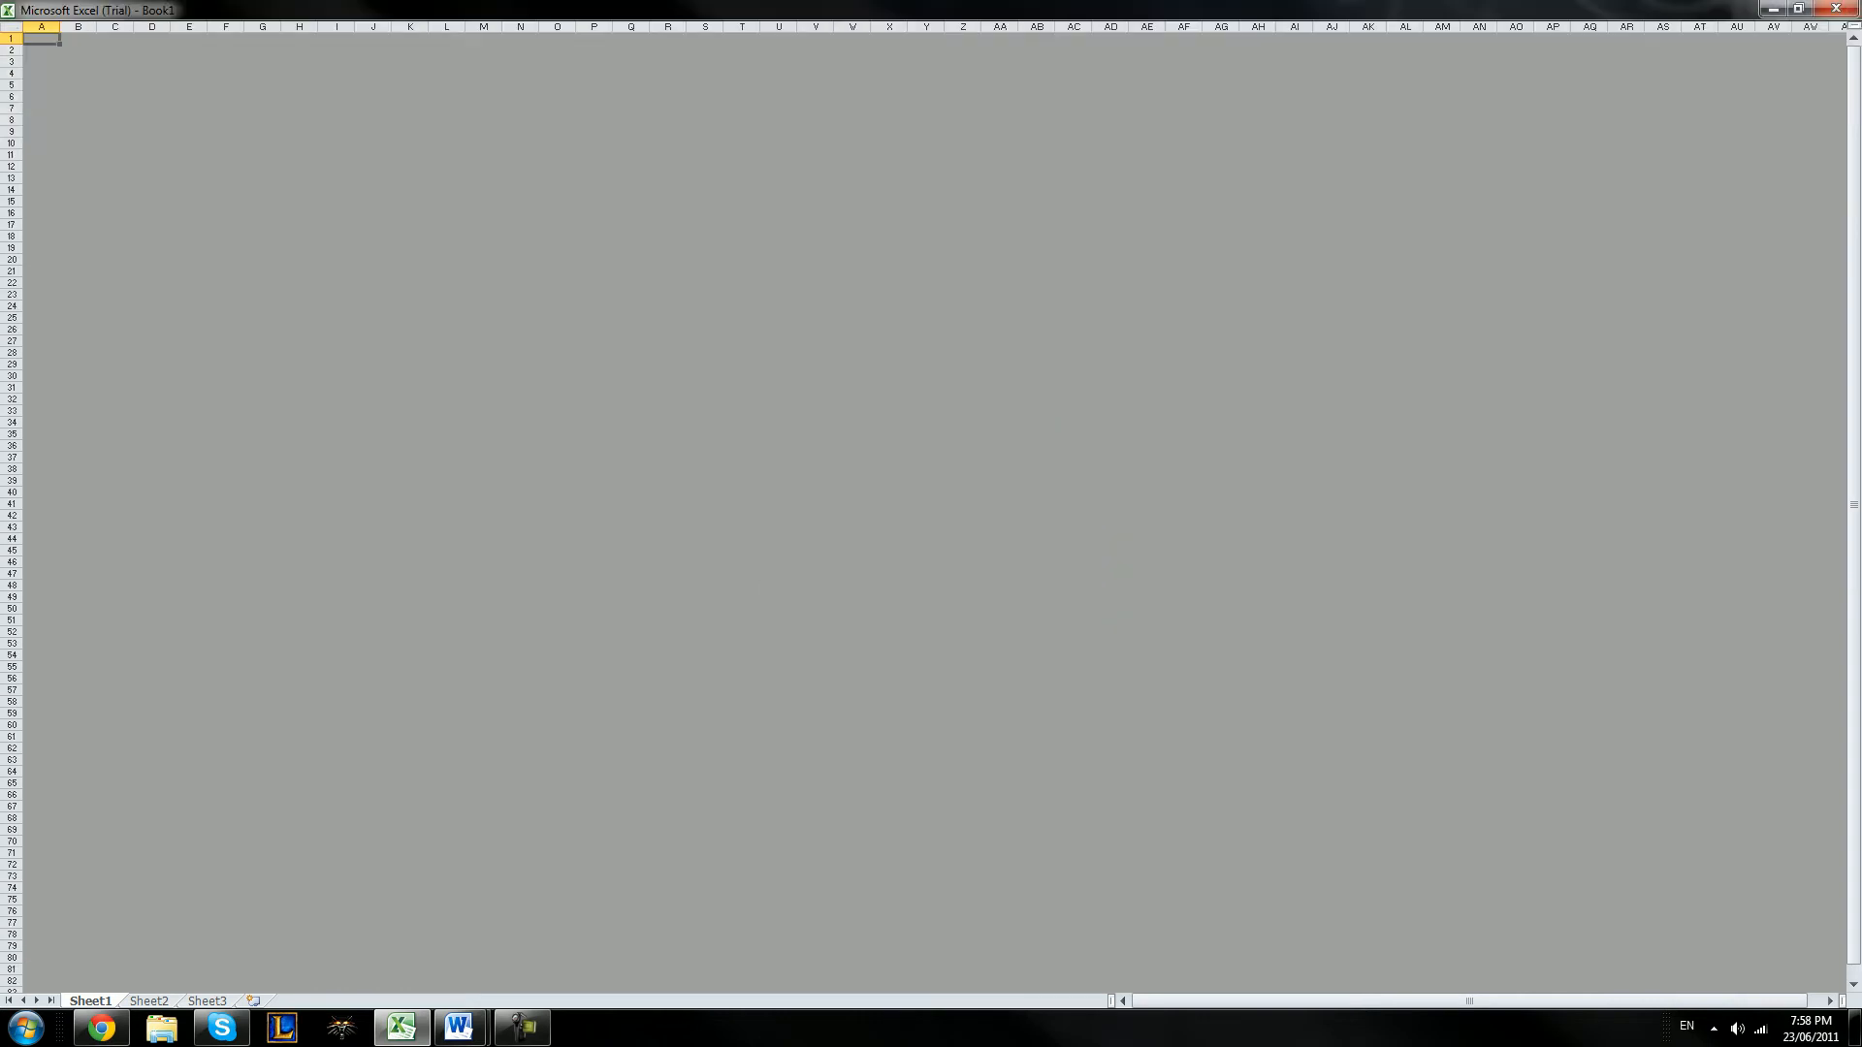
pyautogui.press('Escape')
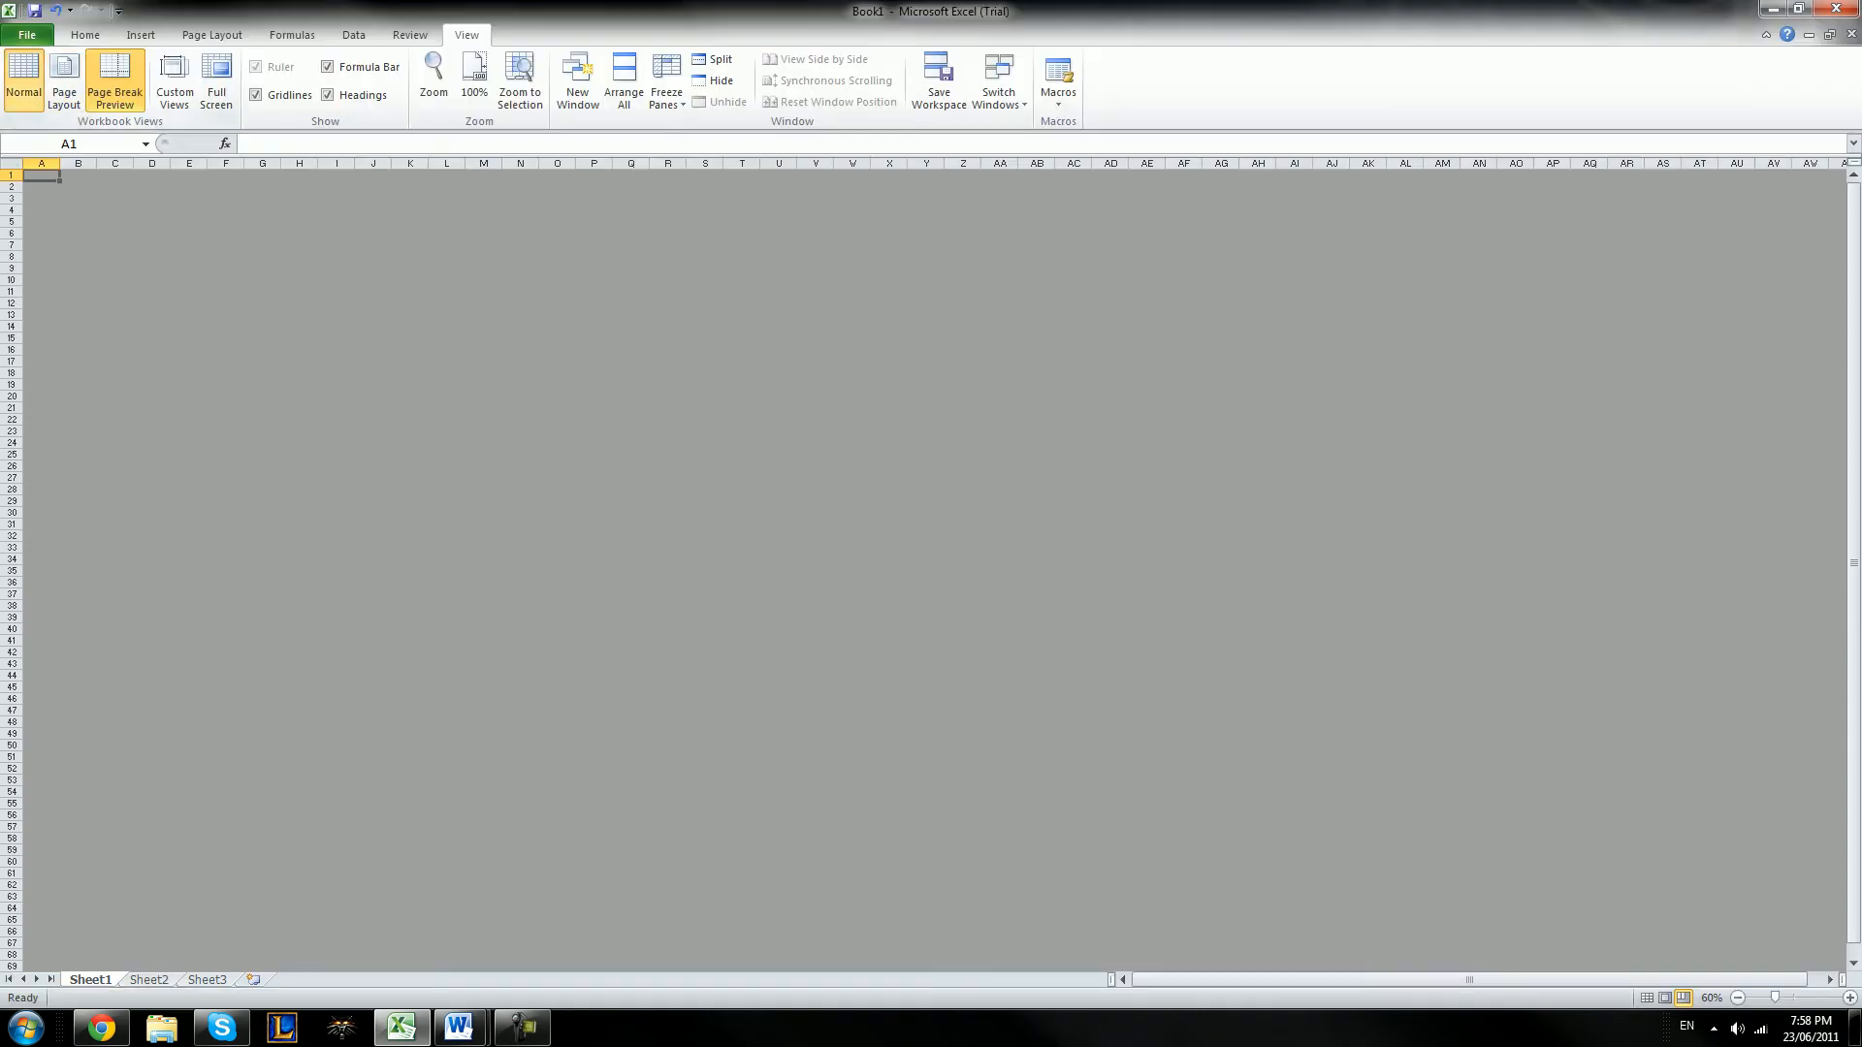
pyautogui.click(490, 245)
pyautogui.click(553, 264)
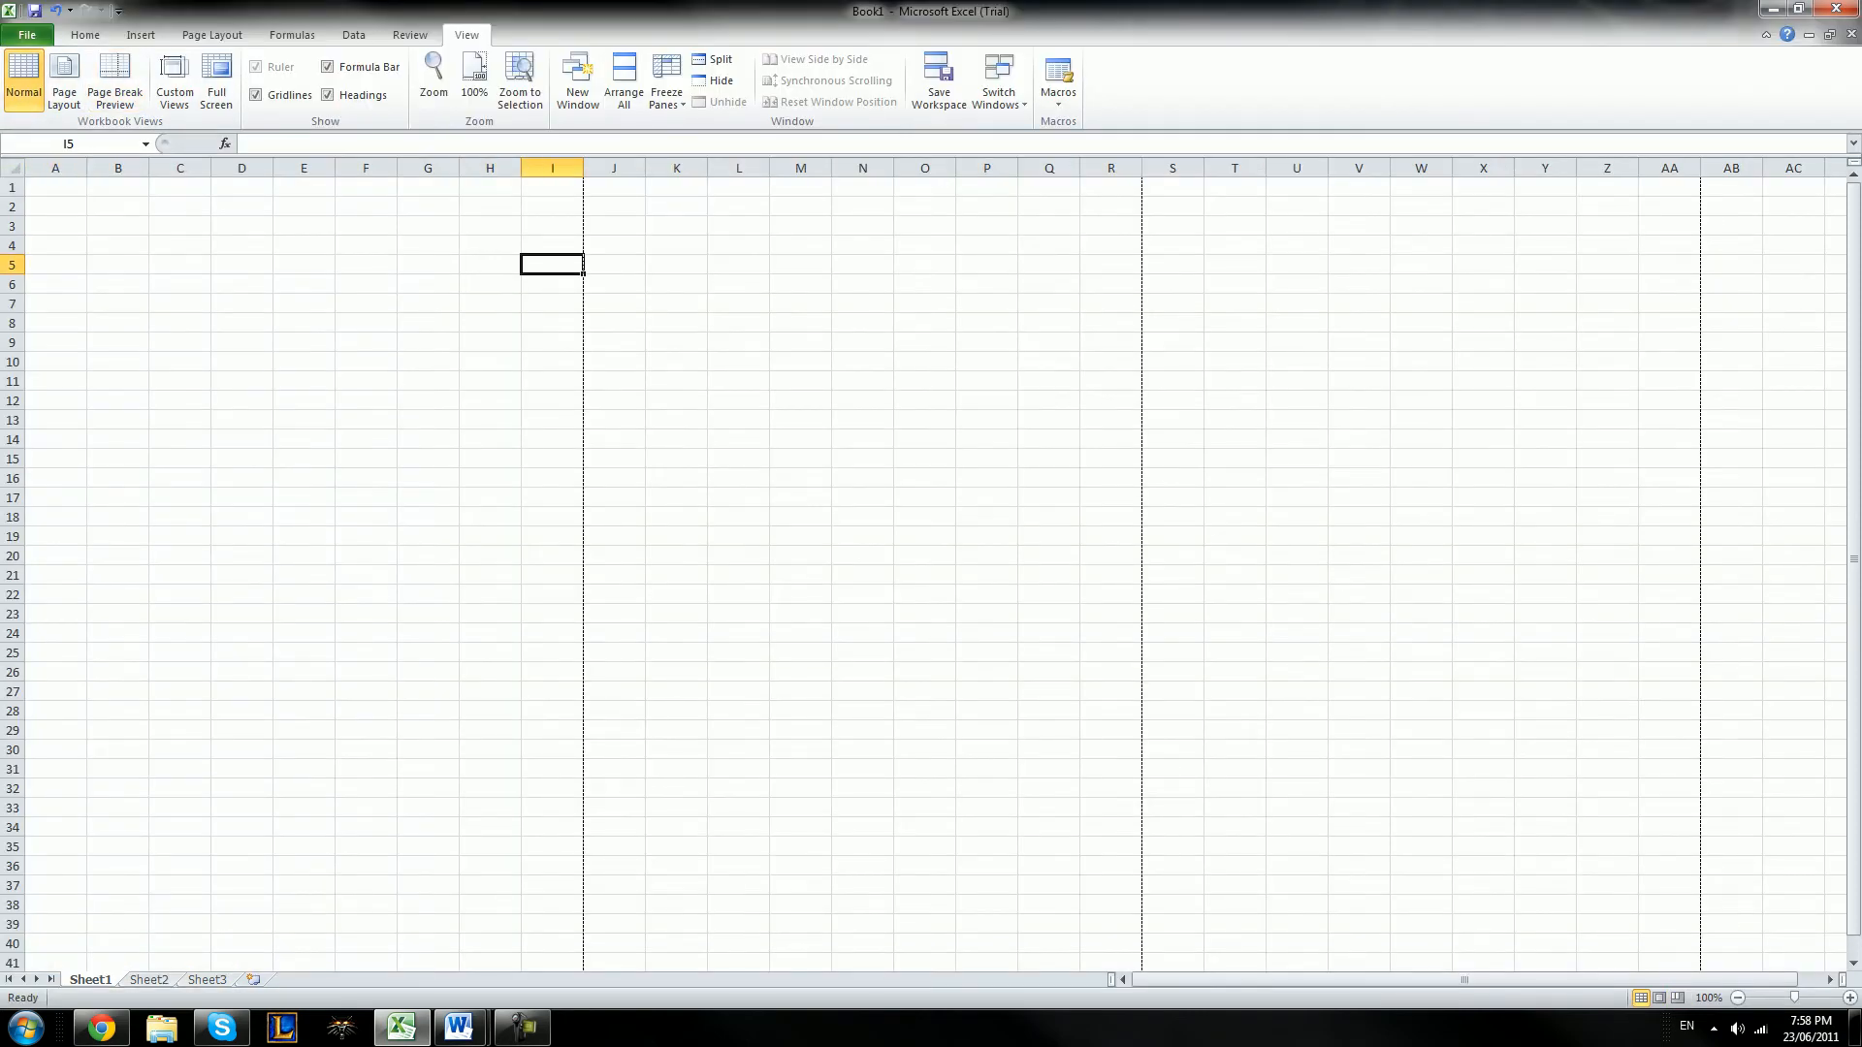
pyautogui.moveTo(583, 257); pyautogui.dragTo(614, 246)
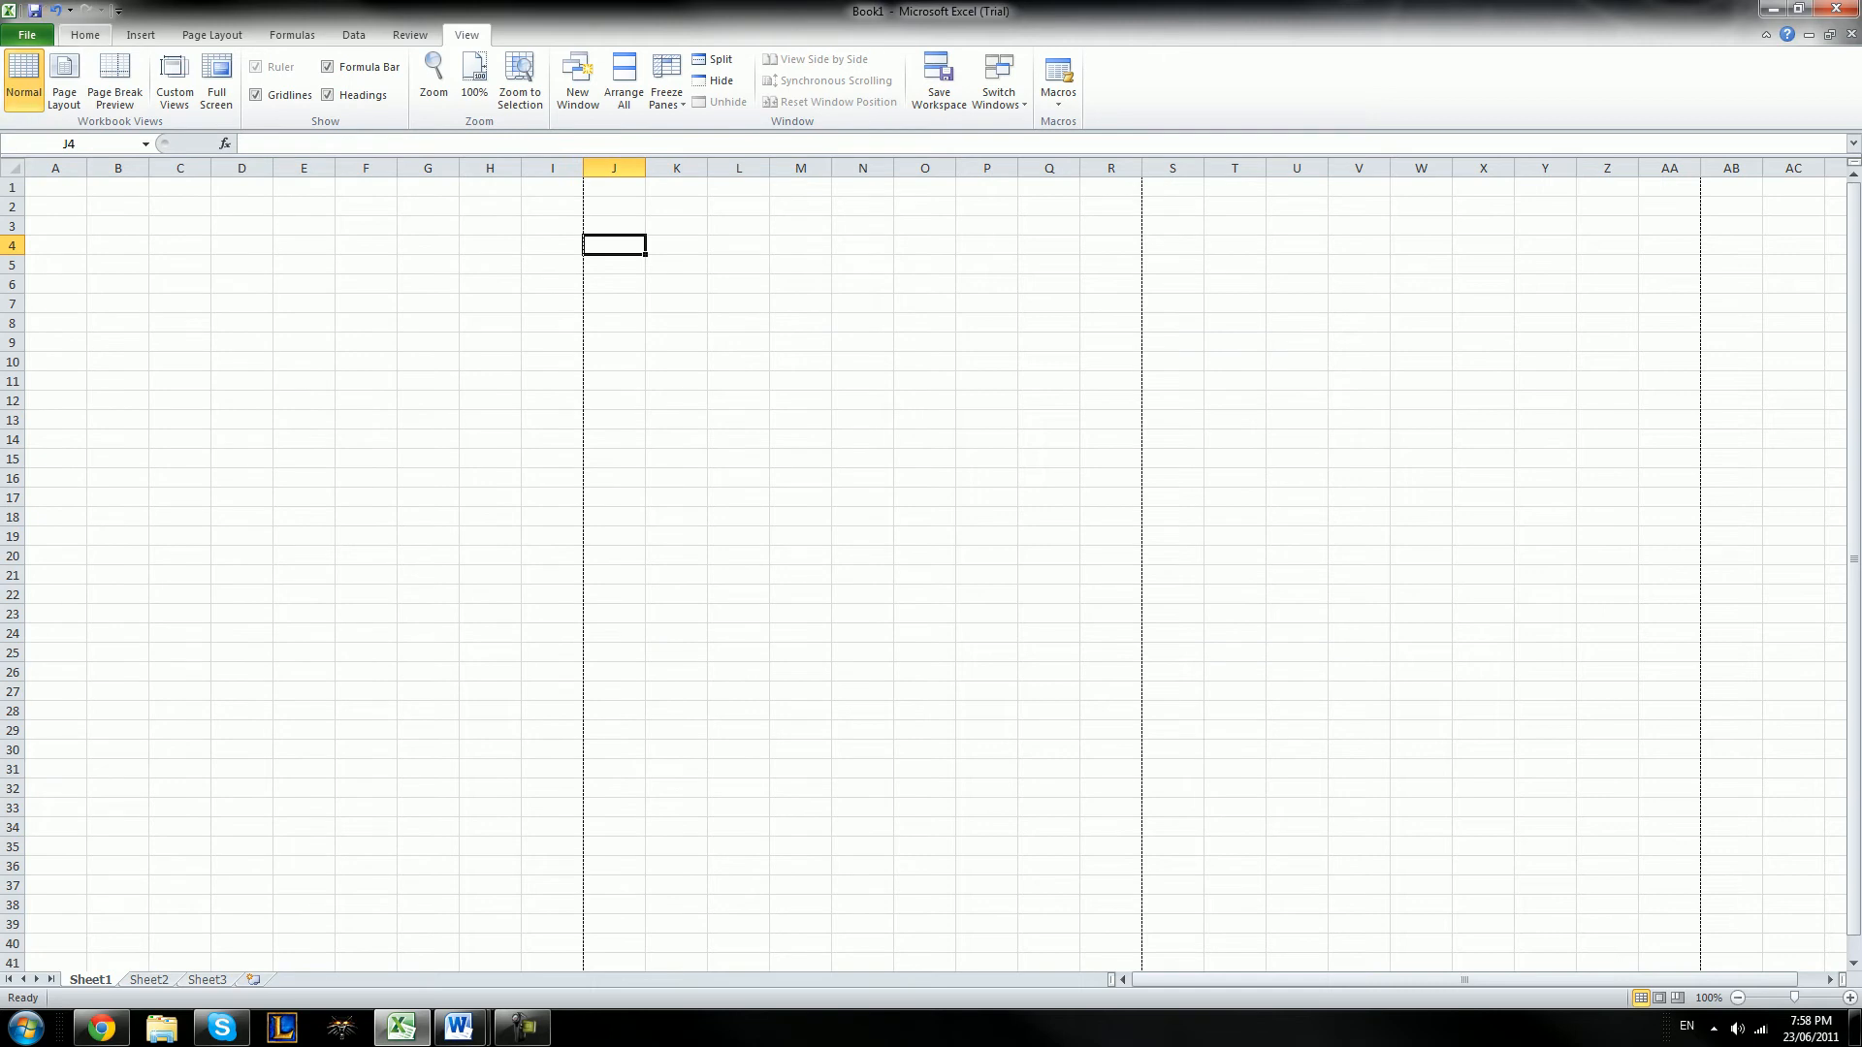
# Browse through the workbook's sheets and make Sheet2 the active one
pyautogui.click(86, 35)
pyautogui.click(149, 980)
pyautogui.hotkey('ctrl', 'pageup')
pyautogui.hotkey('ctrl', 'pagedown')
pyautogui.hotkey('ctrl', 'pagedown')
pyautogui.hotkey('ctrl', 'pageup')
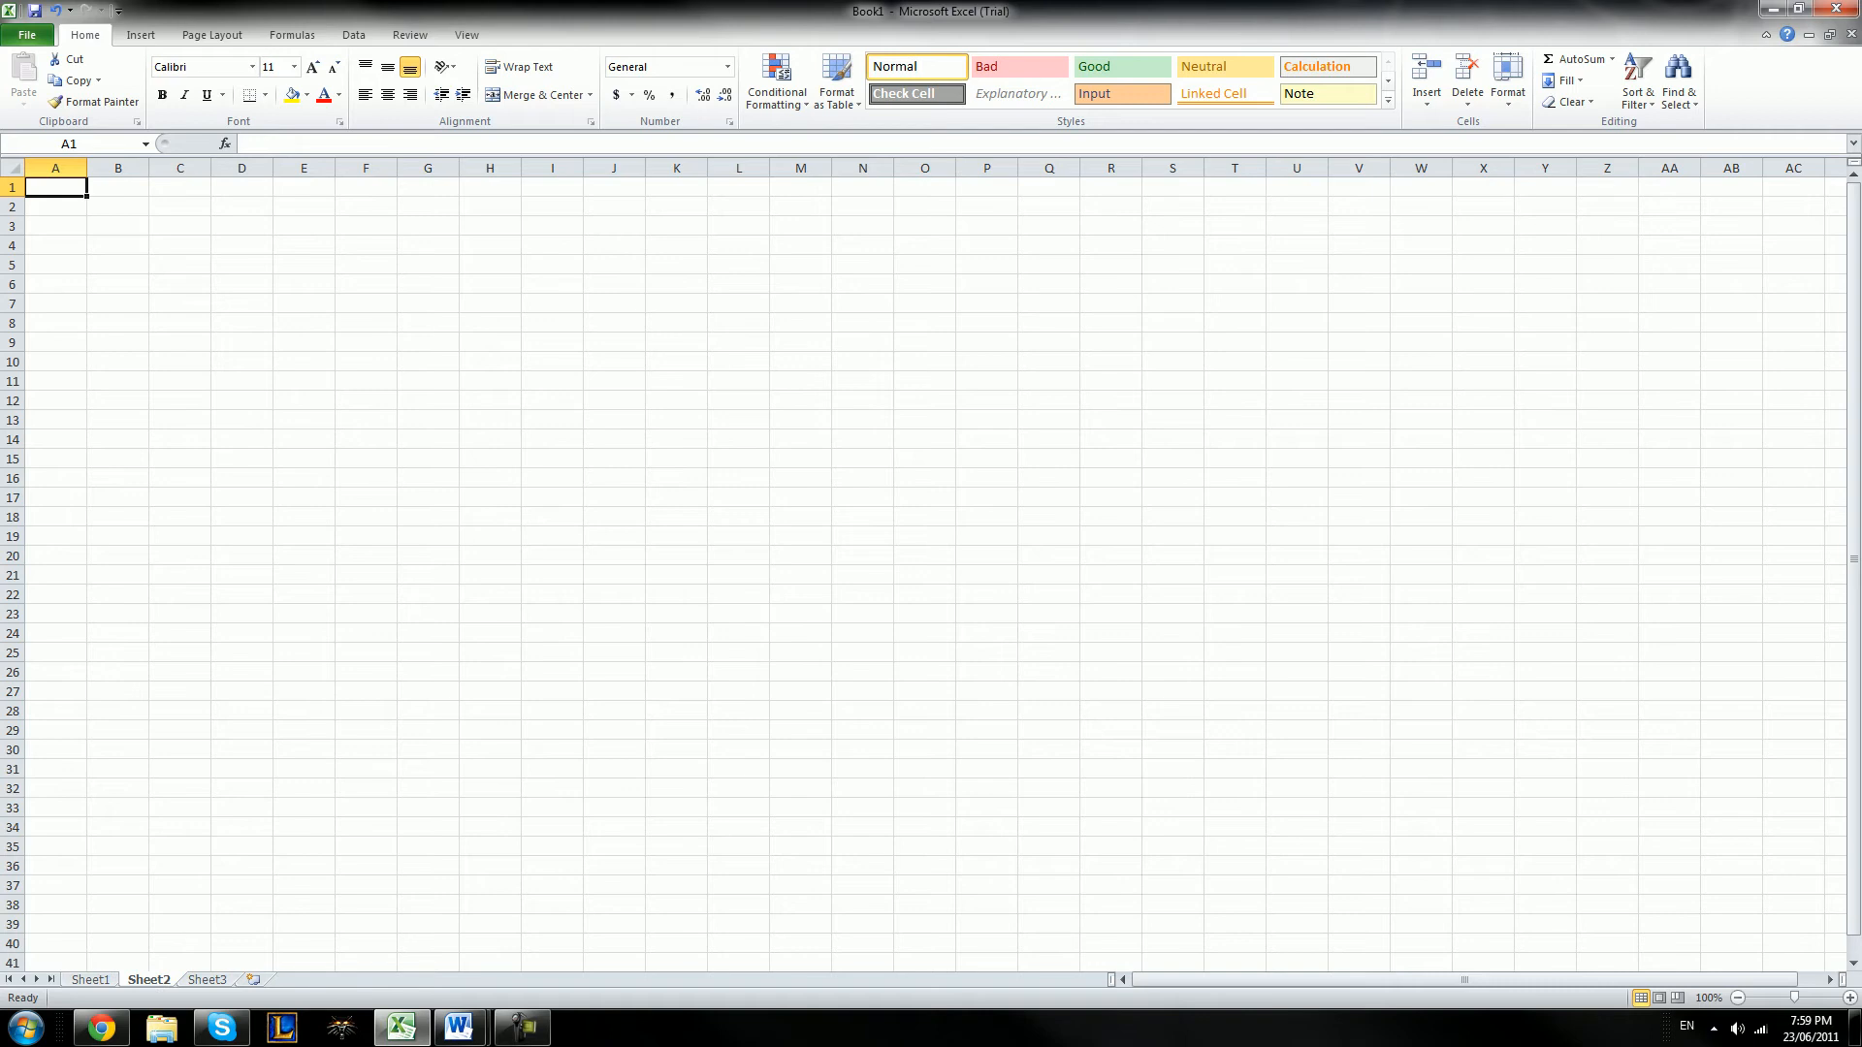
# Move the selection cell by cell from A1 to M16, checking the cell reference along the way
pyautogui.moveTo(55, 226); pyautogui.dragTo(56, 187)
pyautogui.click(56, 188)
pyautogui.press('Right')
pyautogui.press('Right')
pyautogui.press('Right')
pyautogui.press('Right')
pyautogui.press('Right')
pyautogui.press('Down')
pyautogui.press('Down')
pyautogui.press('Left')
pyautogui.press('Left')
pyautogui.press('Left')
pyautogui.press('Left')
pyautogui.press('Left')
pyautogui.press('Up')
pyautogui.press('Right')
pyautogui.press('Right')
pyautogui.press('Right')
pyautogui.press('Right')
pyautogui.press('Down')
pyautogui.press('Down')
pyautogui.hotkey('ctrl', 'Home')
pyautogui.press('Down')
pyautogui.press('Down')
pyautogui.press('Down')
pyautogui.press('Down')
pyautogui.press('Right')
pyautogui.press('Right')
pyautogui.press('Right')
pyautogui.press('Right')
pyautogui.press('Right')
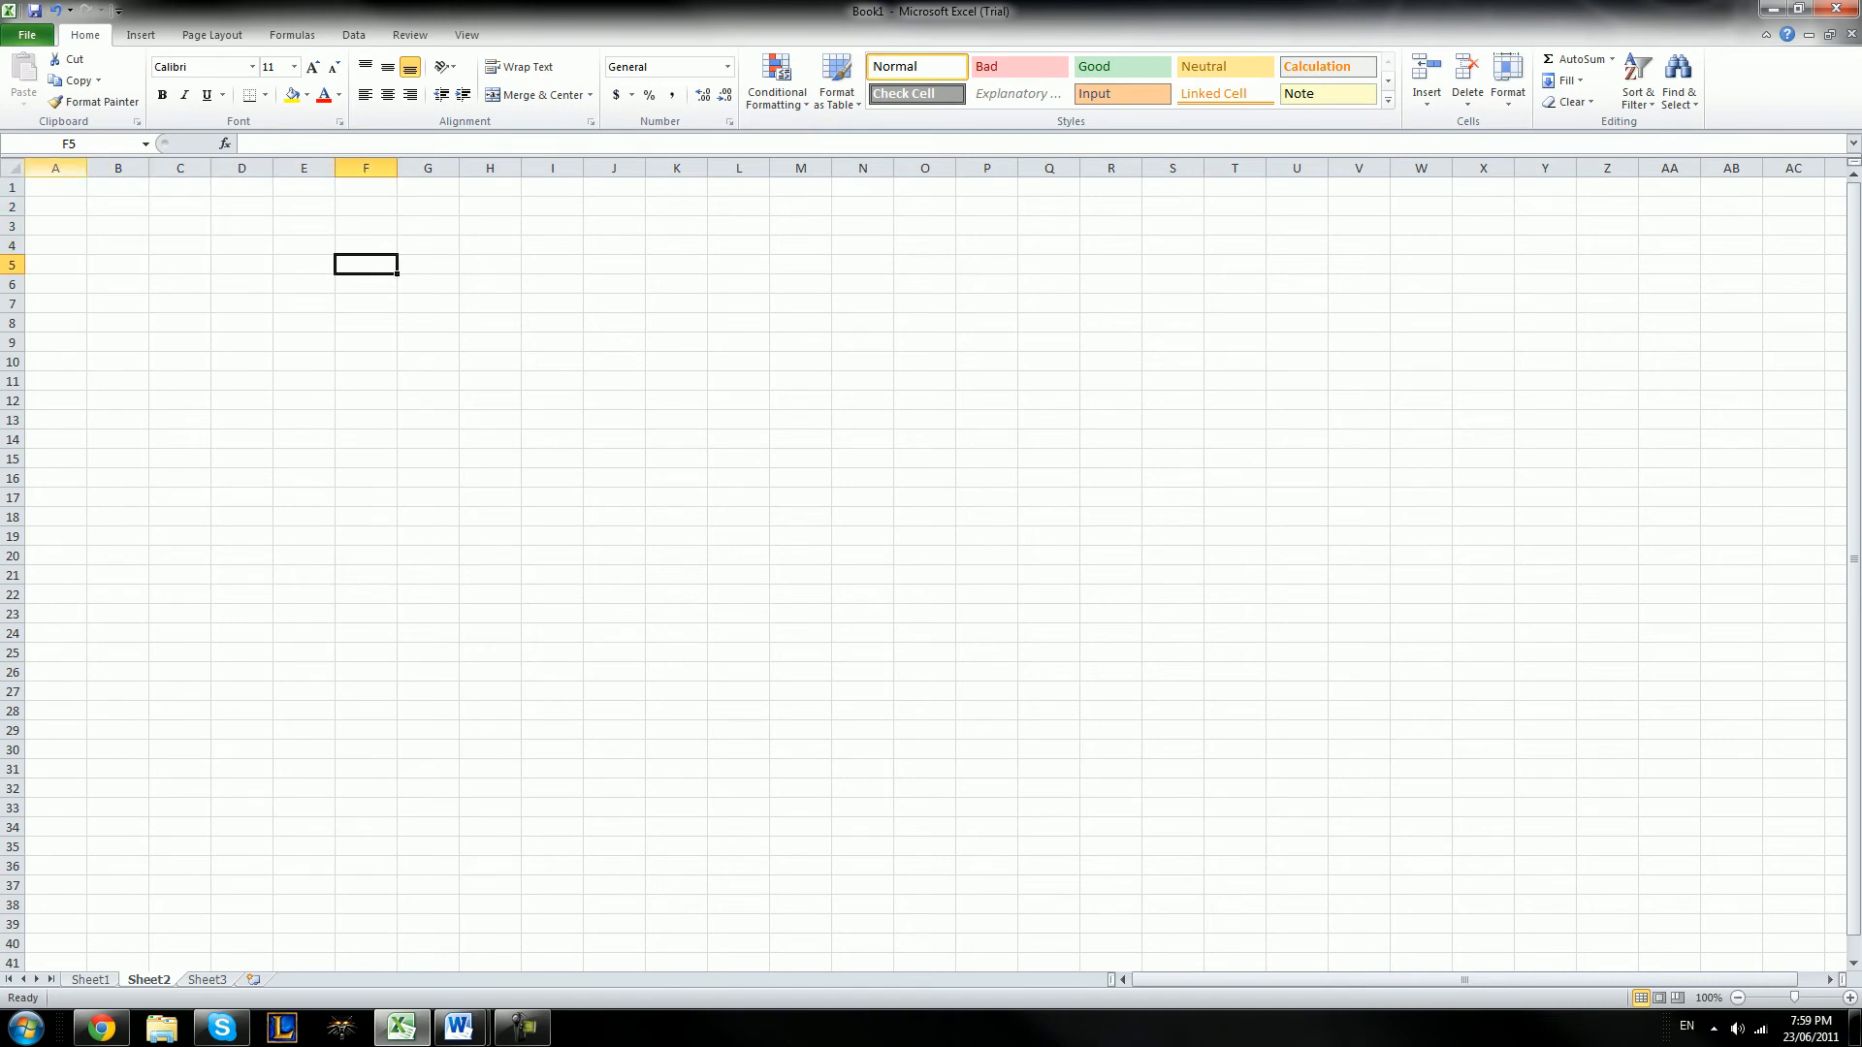
pyautogui.press('Down')
pyautogui.press('Right')
pyautogui.press('Right')
pyautogui.press('Up')
pyautogui.press('Down')
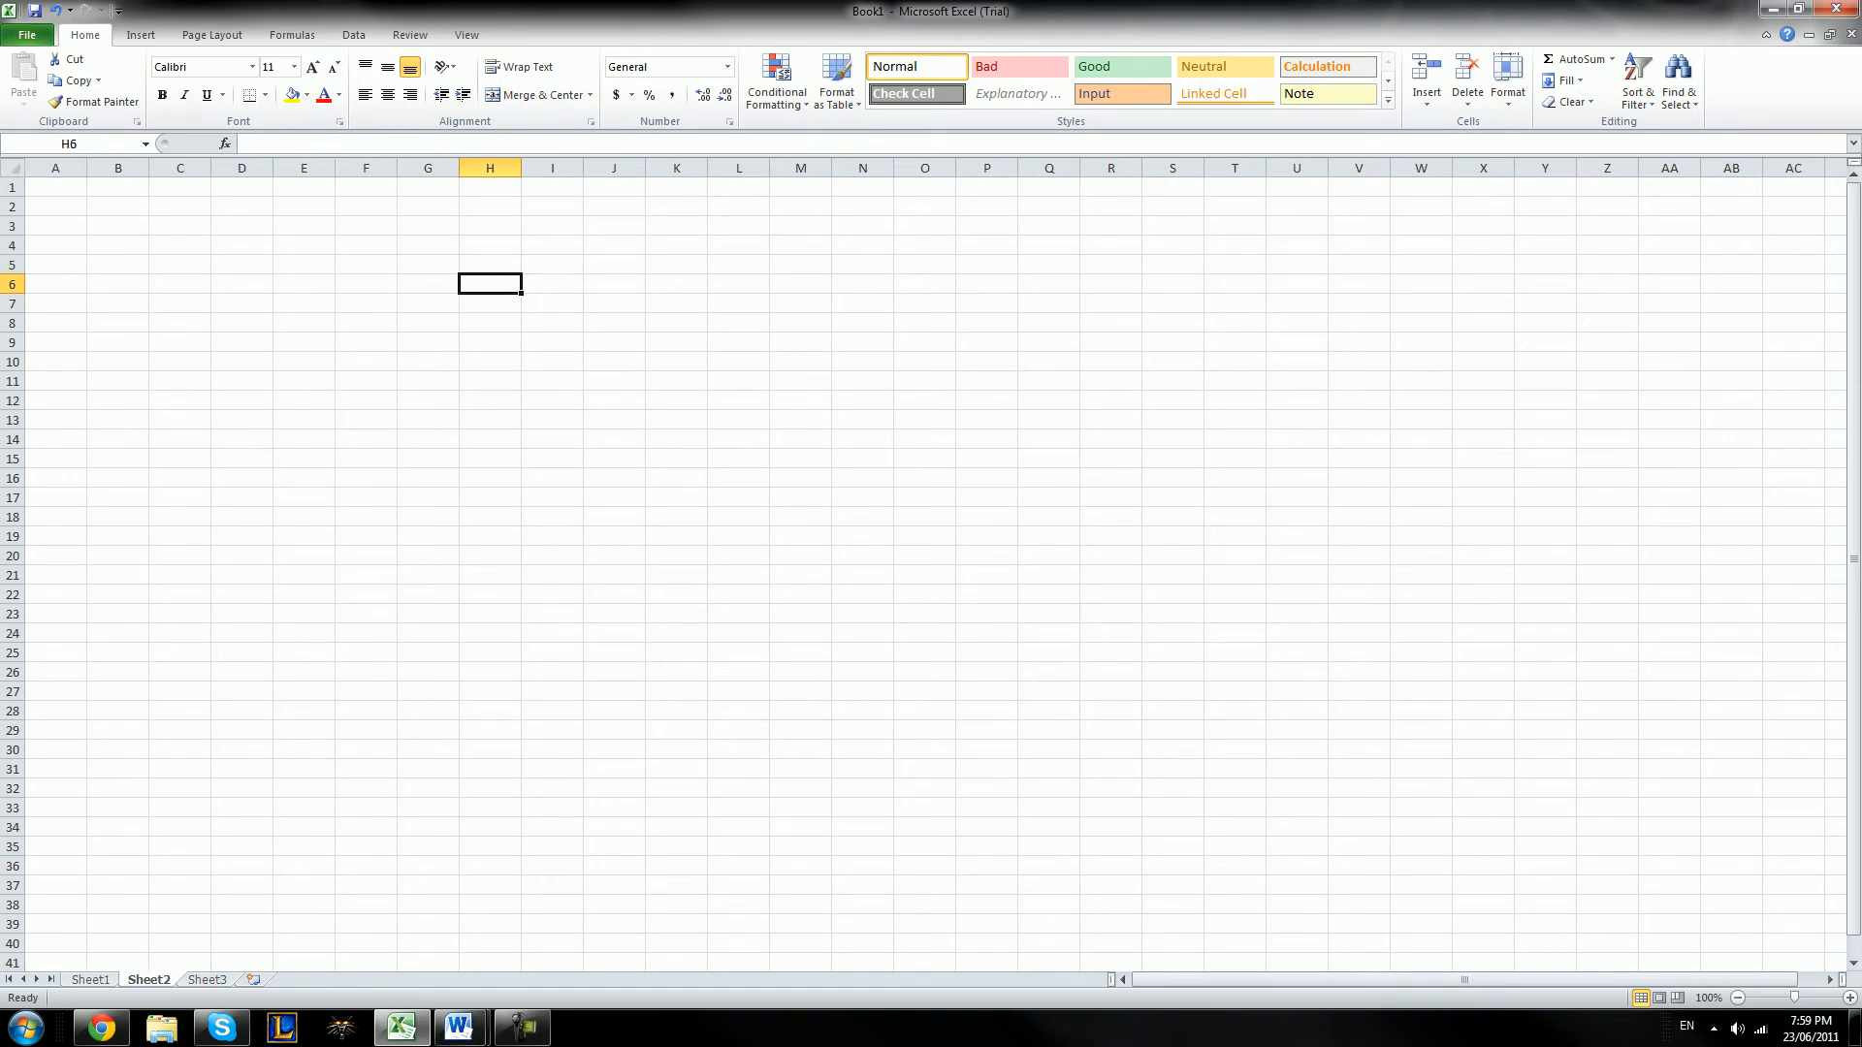
pyautogui.press('Right')
pyautogui.press('Right')
pyautogui.press('Down')
pyautogui.press('Right')
pyautogui.press('Right')
pyautogui.press('Right')
pyautogui.press('Down')
pyautogui.press('Down')
pyautogui.press('Down')
pyautogui.press('Down')
pyautogui.press('Down')
pyautogui.press('Down')
pyautogui.press('Down')
pyautogui.press('Down')
pyautogui.press('Down')
pyautogui.press('Down')
pyautogui.press('Down')
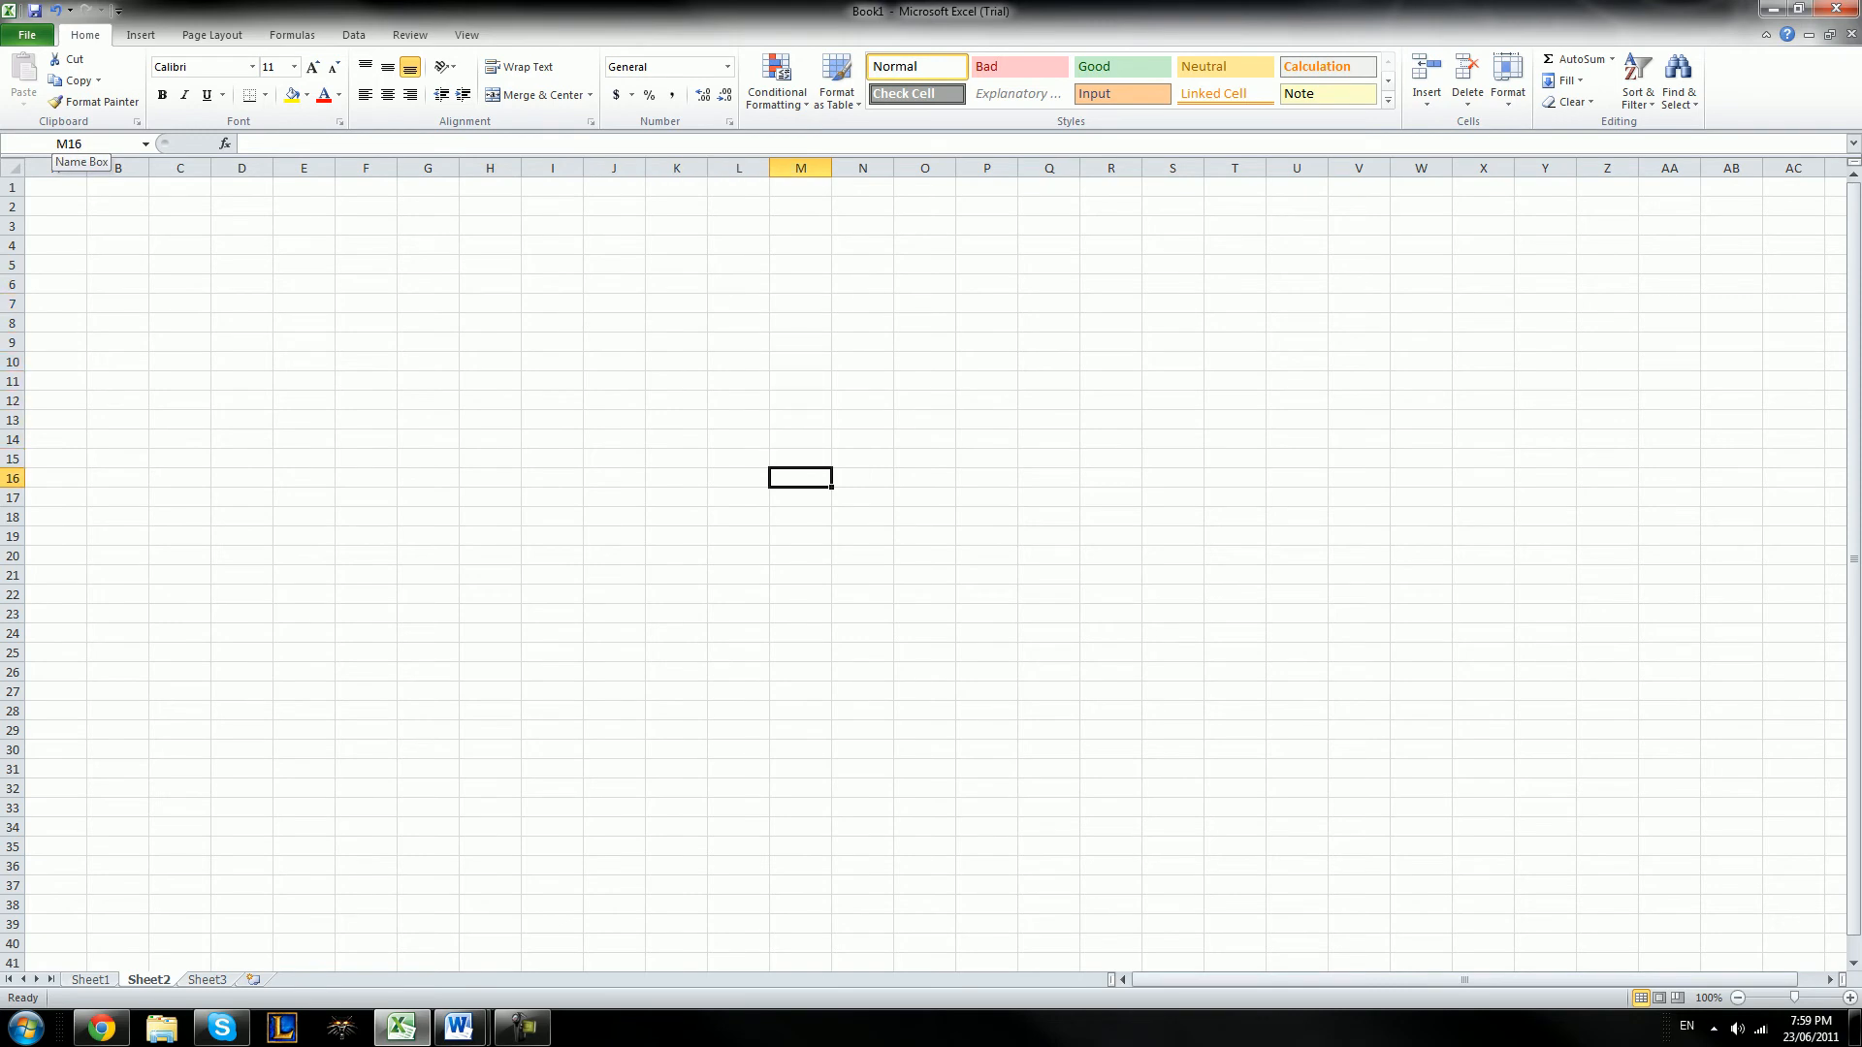
# Move the selection a few columns back and forth, and return to cell A1
pyautogui.press('Right')
pyautogui.press('Right')
pyautogui.press('Right')
pyautogui.press('Right')
pyautogui.press('Left')
pyautogui.press('Left')
pyautogui.press('Left')
pyautogui.press('Left')
pyautogui.press('Left')
pyautogui.press('Left')
pyautogui.press('Left')
pyautogui.press('Left')
pyautogui.press('Left')
pyautogui.press('Left')
pyautogui.press('Left')
pyautogui.press('Home')
pyautogui.press('Up')
pyautogui.press('Up')
pyautogui.press('Up')
pyautogui.press('Up')
pyautogui.press('Up')
pyautogui.press('Up')
pyautogui.press('Up')
pyautogui.press('Up')
pyautogui.press('Up')
pyautogui.press('Up')
pyautogui.press('Up')
pyautogui.press('Up')
pyautogui.press('Up')
pyautogui.press('Up')
pyautogui.press('Up')
pyautogui.press('Up')
pyautogui.press('Up')
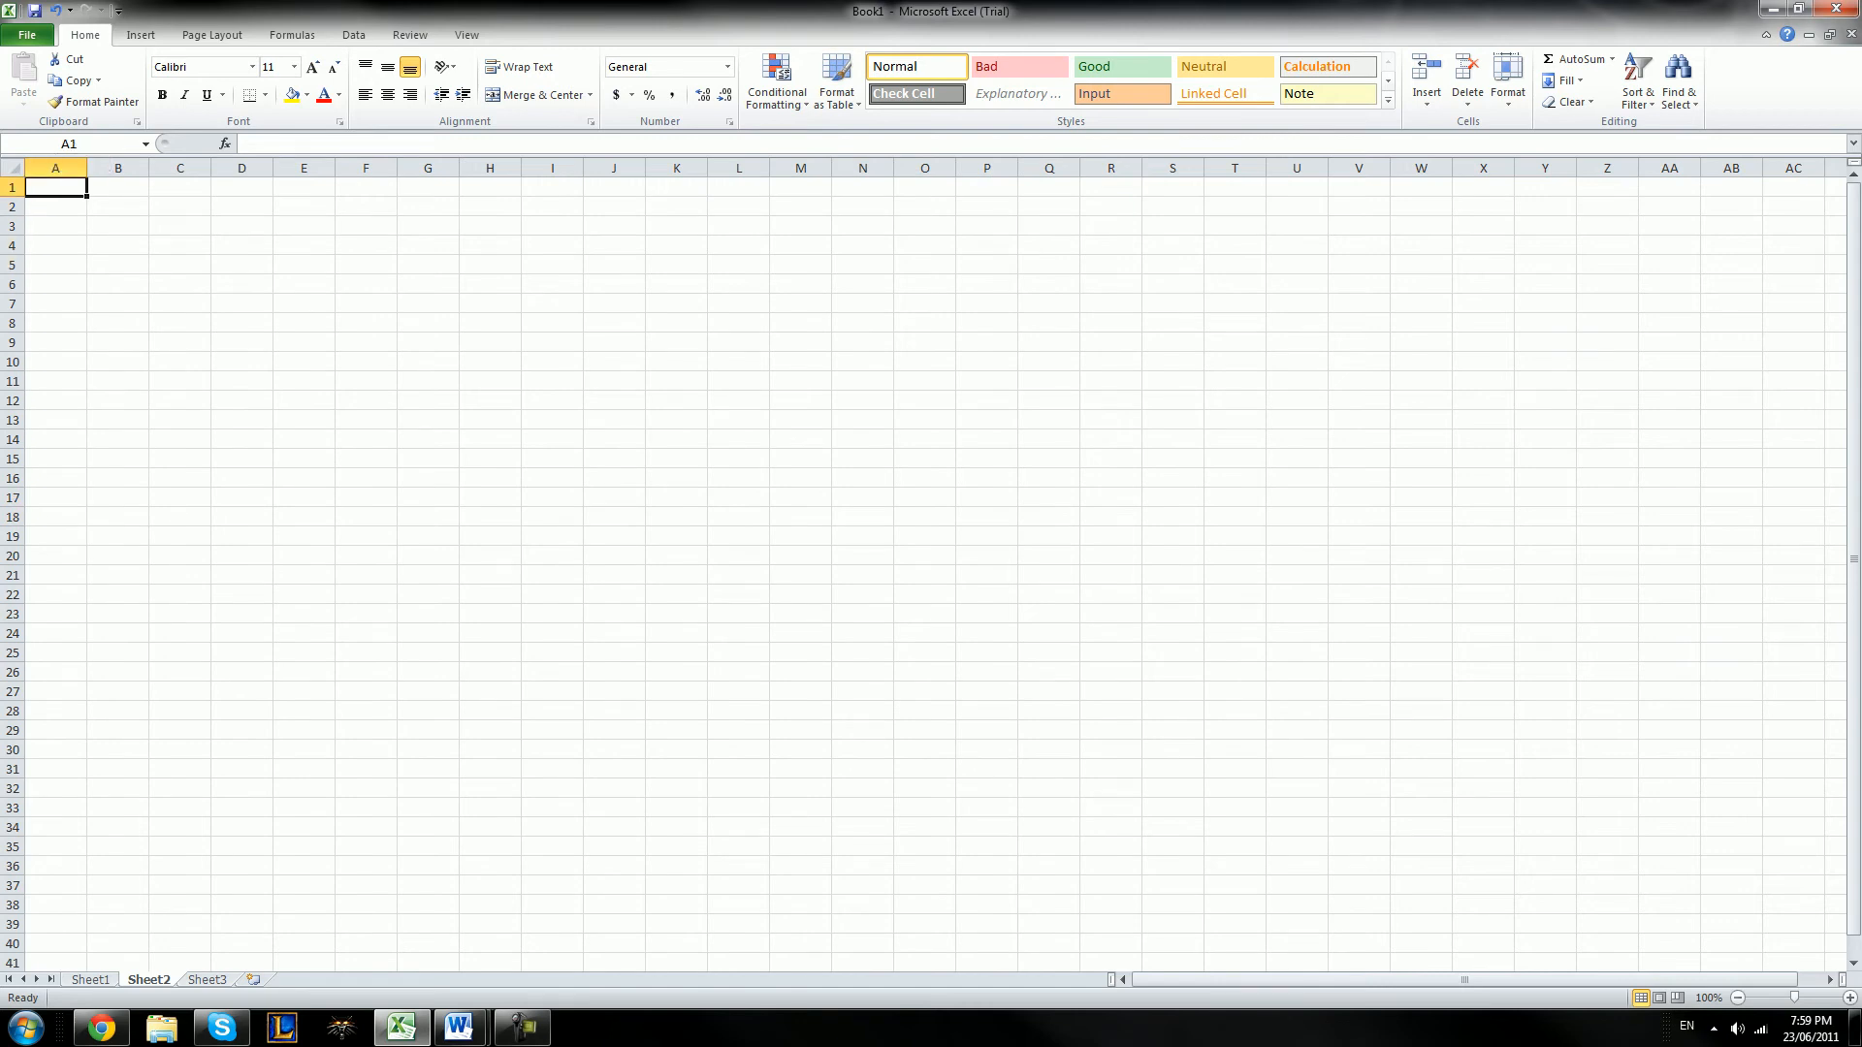
# Try entering the text Hello and the number 518 in cell A1, and clear each entry
pyautogui.write('Hello')
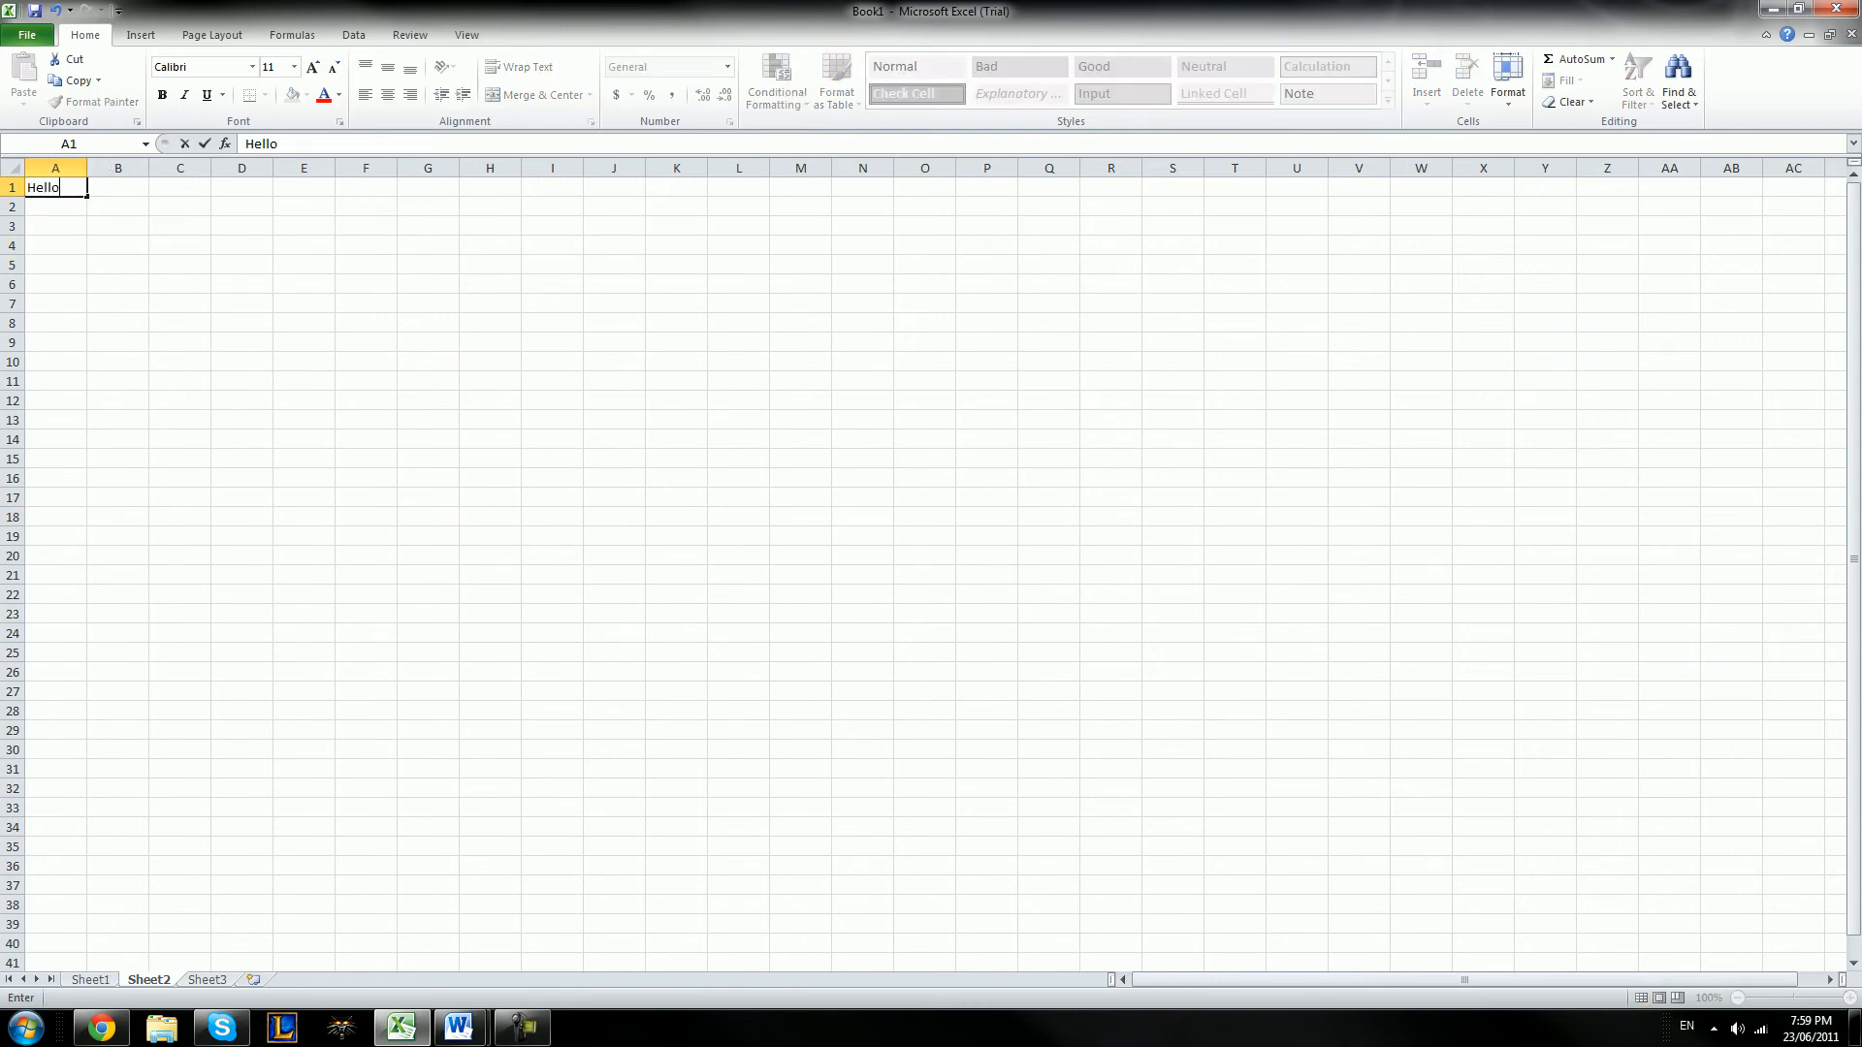
pyautogui.press('BackSpace')
pyautogui.press('BackSpace')
pyautogui.press('BackSpace')
pyautogui.press('BackSpace')
pyautogui.write('518')
pyautogui.press('BackSpace')
pyautogui.press('BackSpace')
pyautogui.press('BackSpace')
# Enter the column headings First Name in A1 and Last Name in B1
pyautogui.write('First Name')
pyautogui.press('Tab')
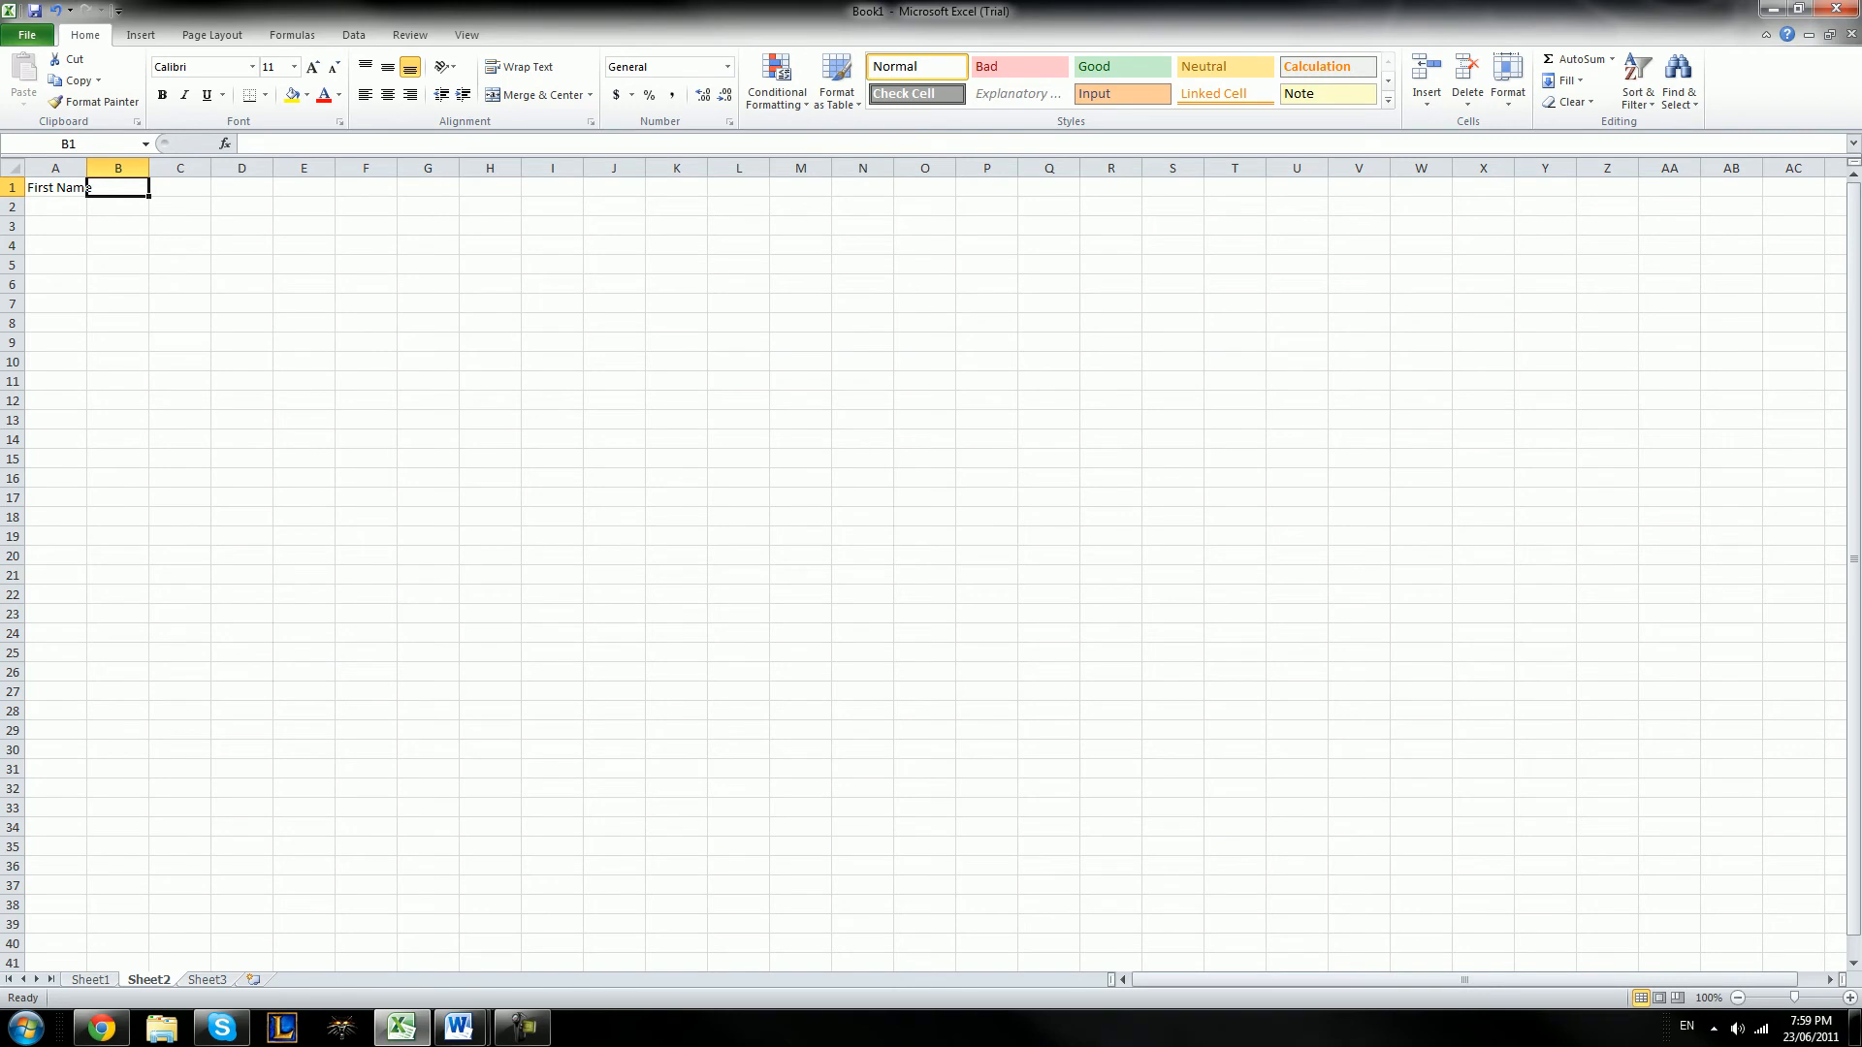
pyautogui.write('Last Name')
pyautogui.press('Tab')
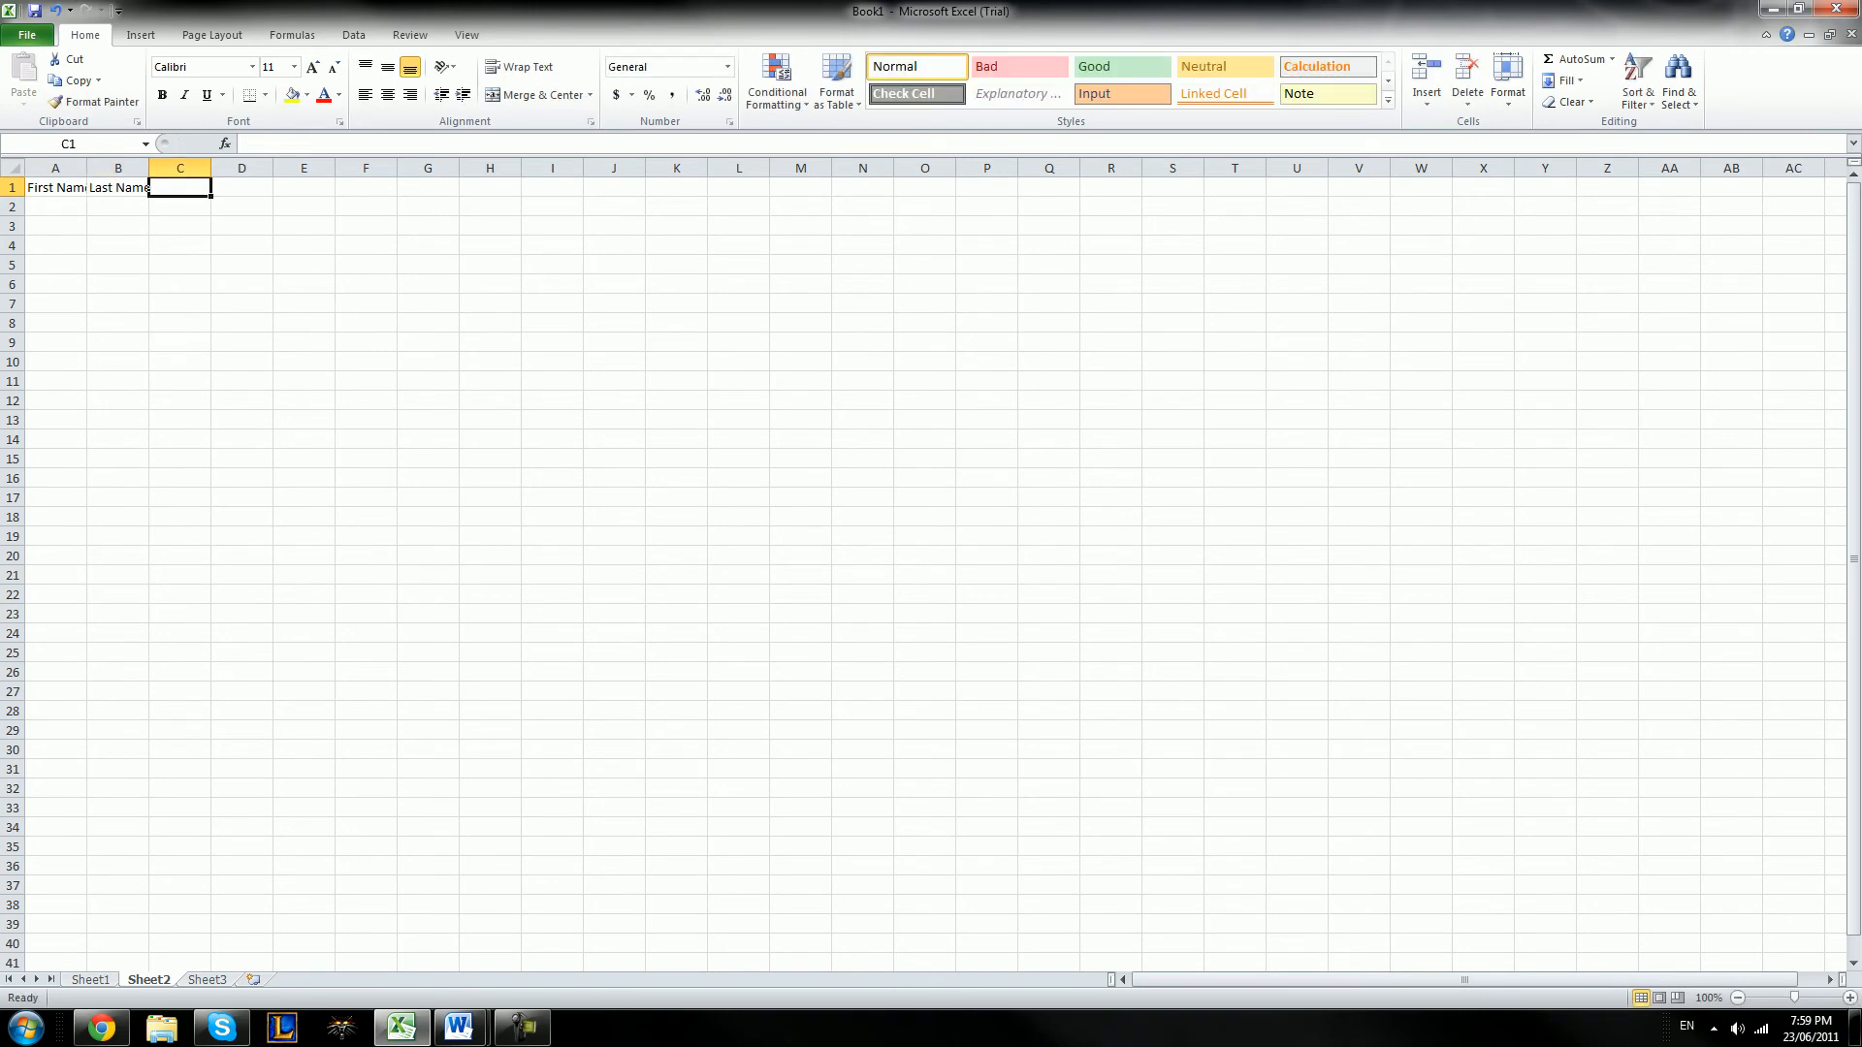
# Enter the column headings Maths, English, Science and Average in cells C1 to F1
pyautogui.write('Maths')
pyautogui.press('Tab')
pyautogui.write('English')
pyautogui.press('Tab')
pyautogui.write('`')
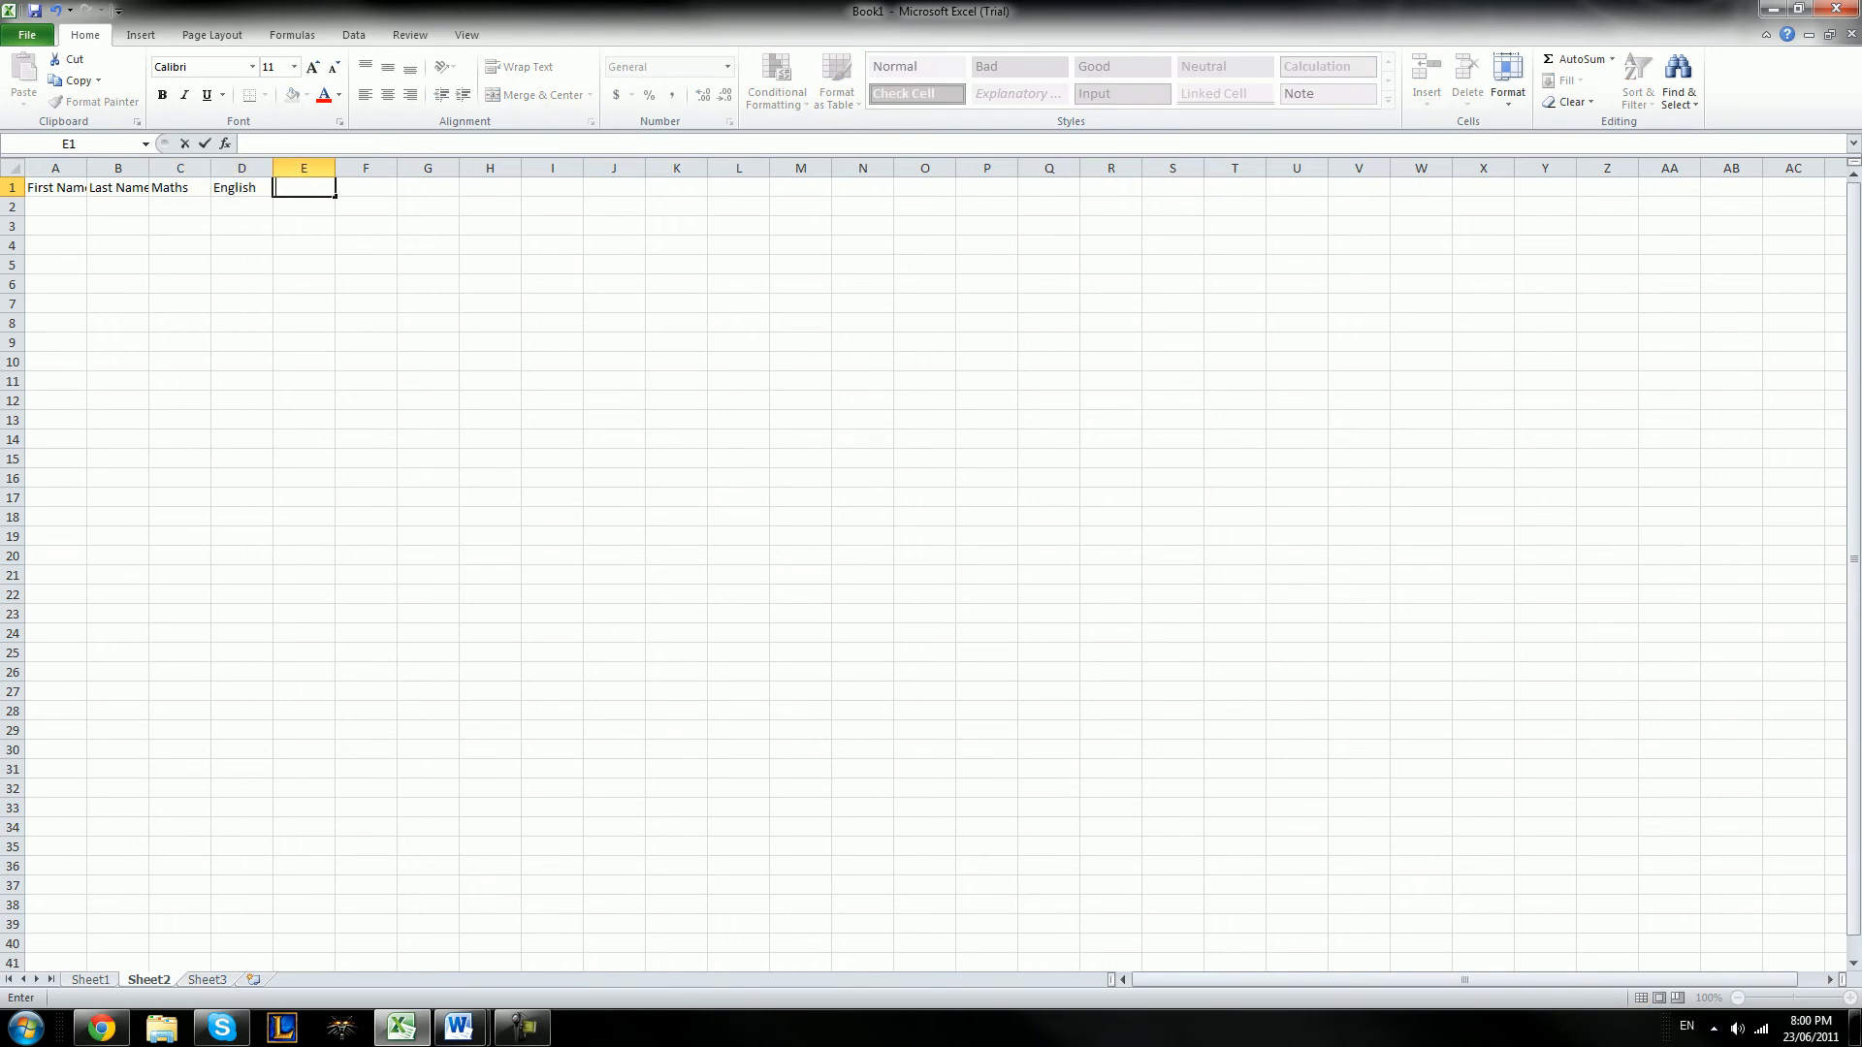
pyautogui.write('Science')
pyautogui.press('Tab')
pyautogui.write('Averag')
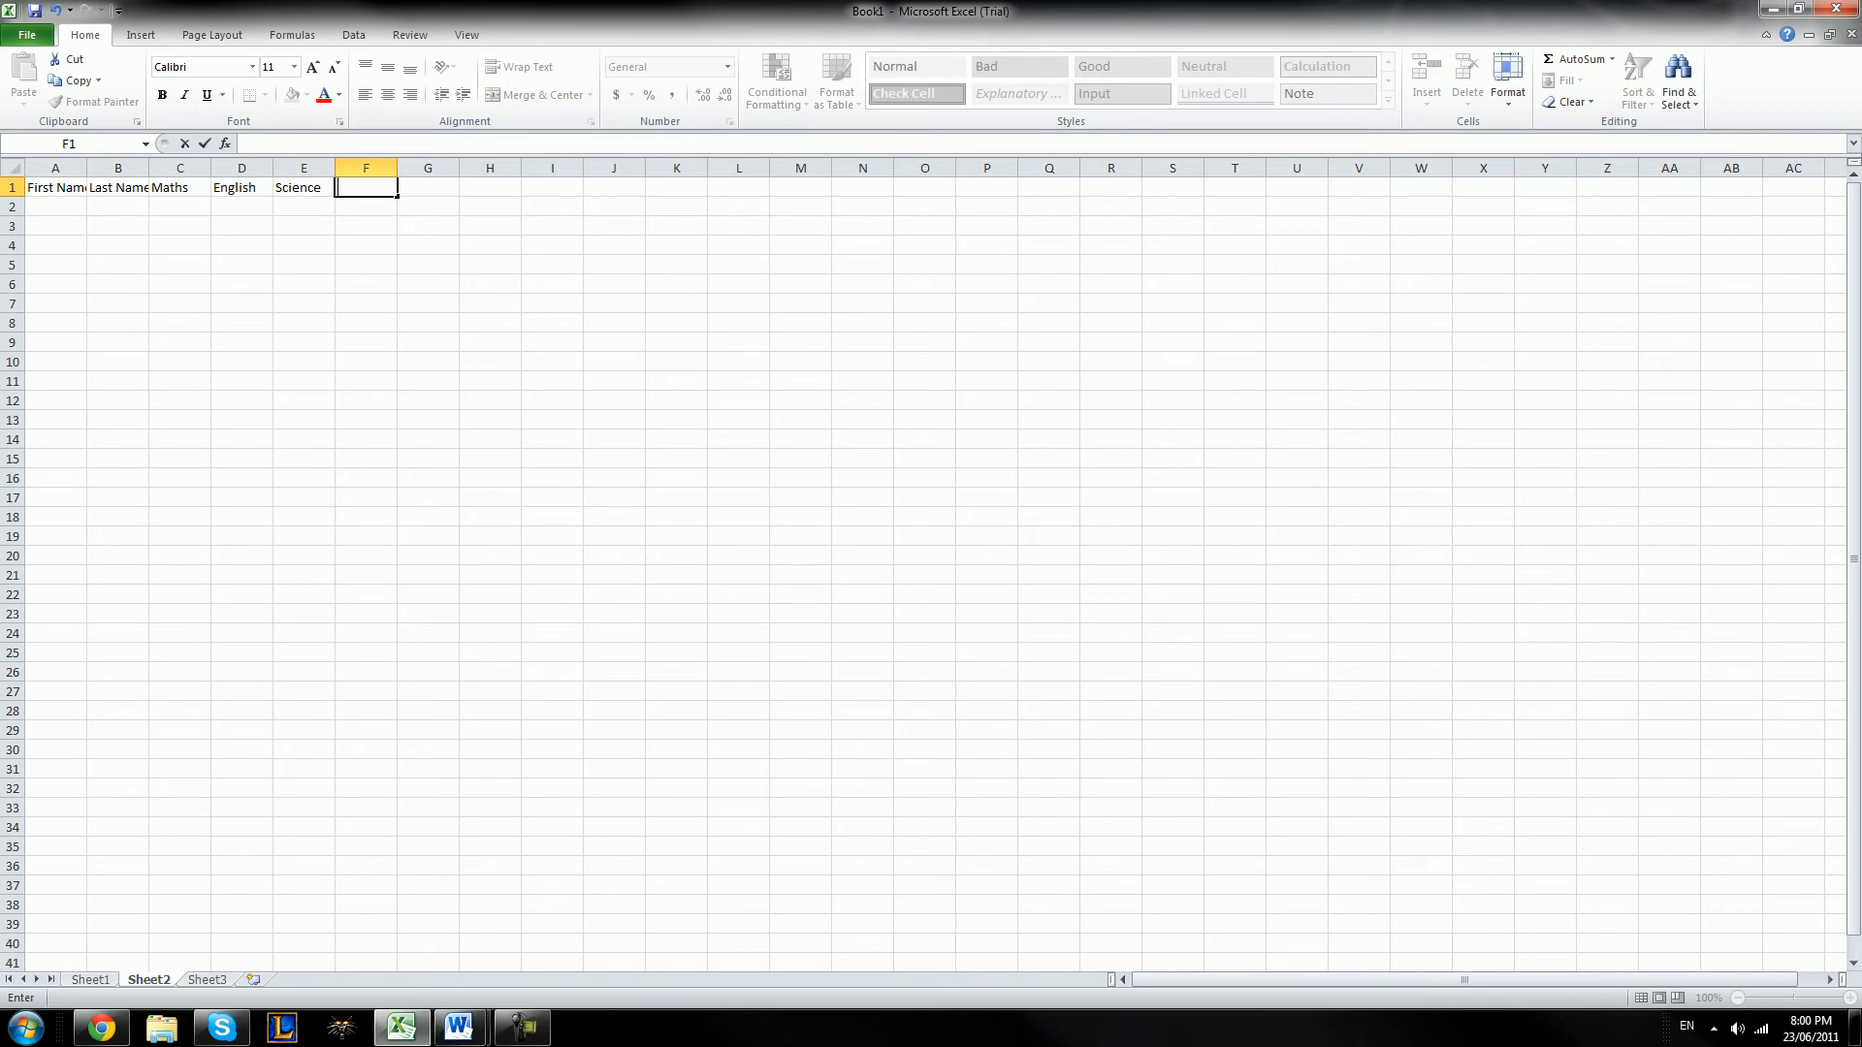
pyautogui.write('e')
pyautogui.click(304, 245)
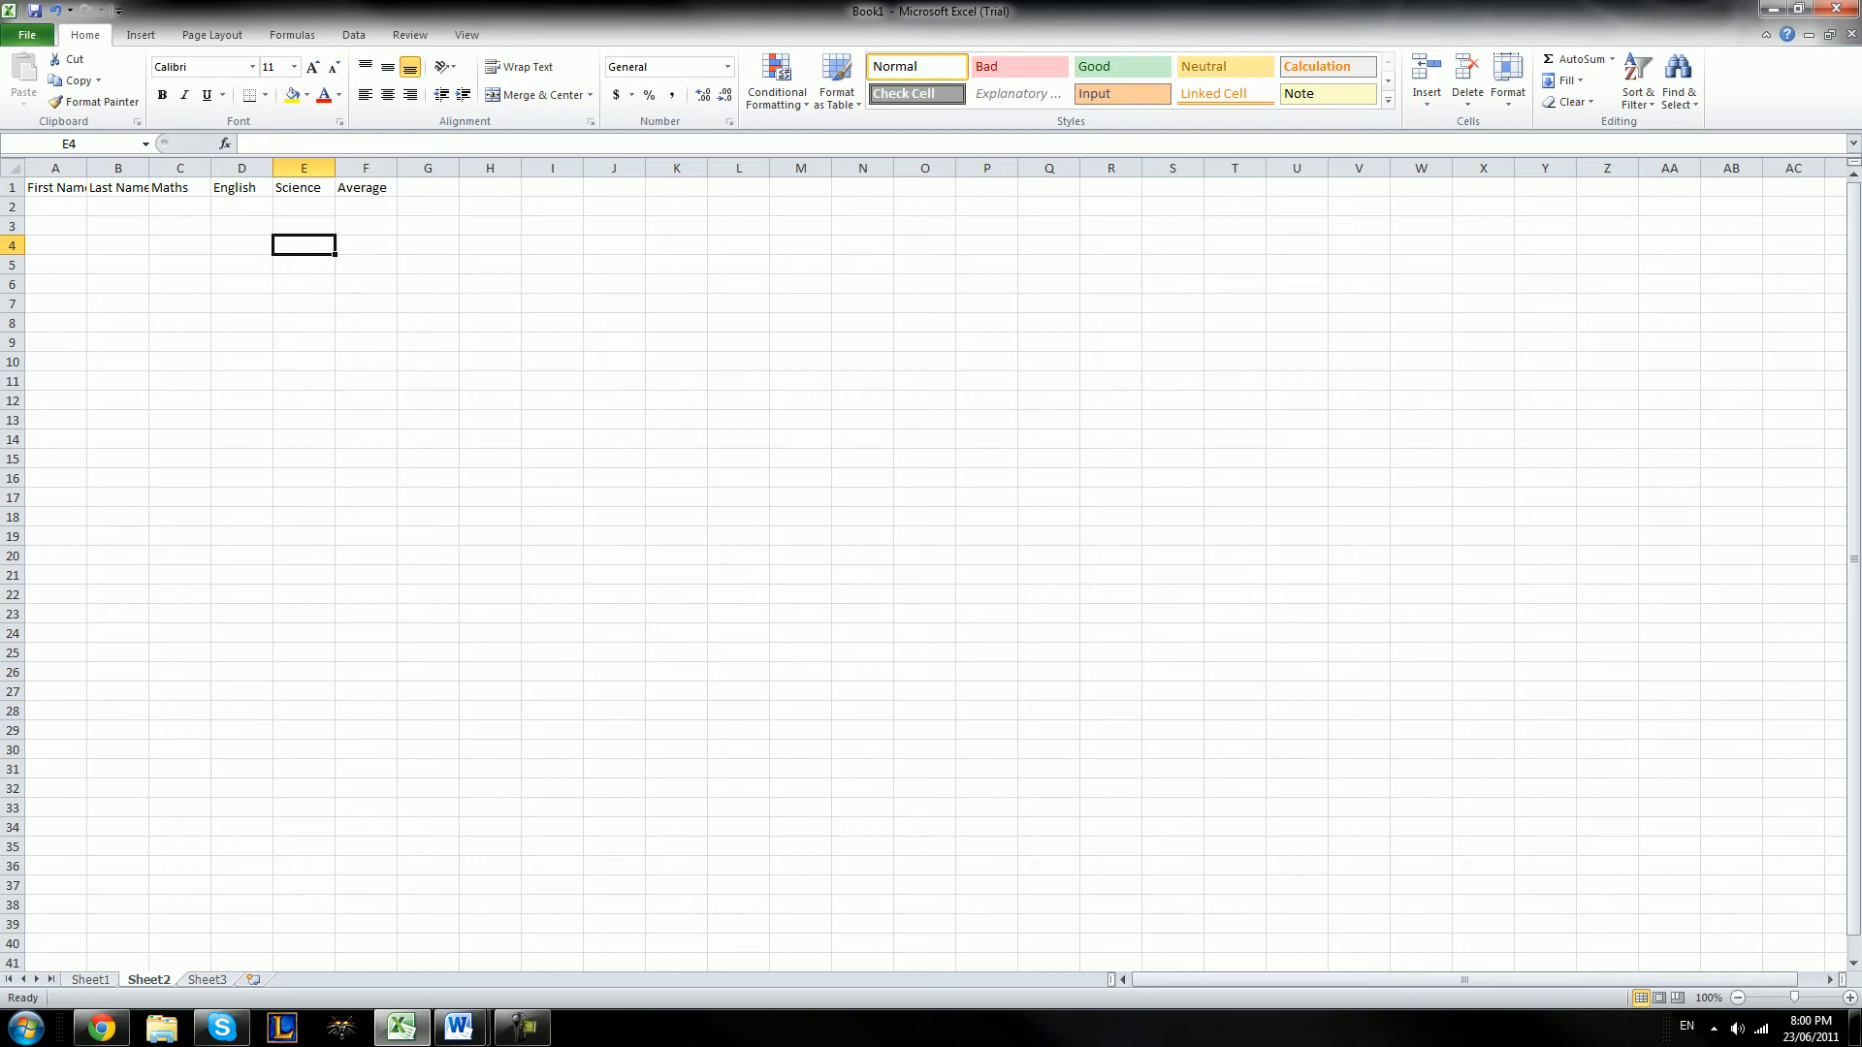
# Widen columns A and B so that the First Name and Last Name headings fit
pyautogui.moveTo(86, 168); pyautogui.dragTo(103, 168)
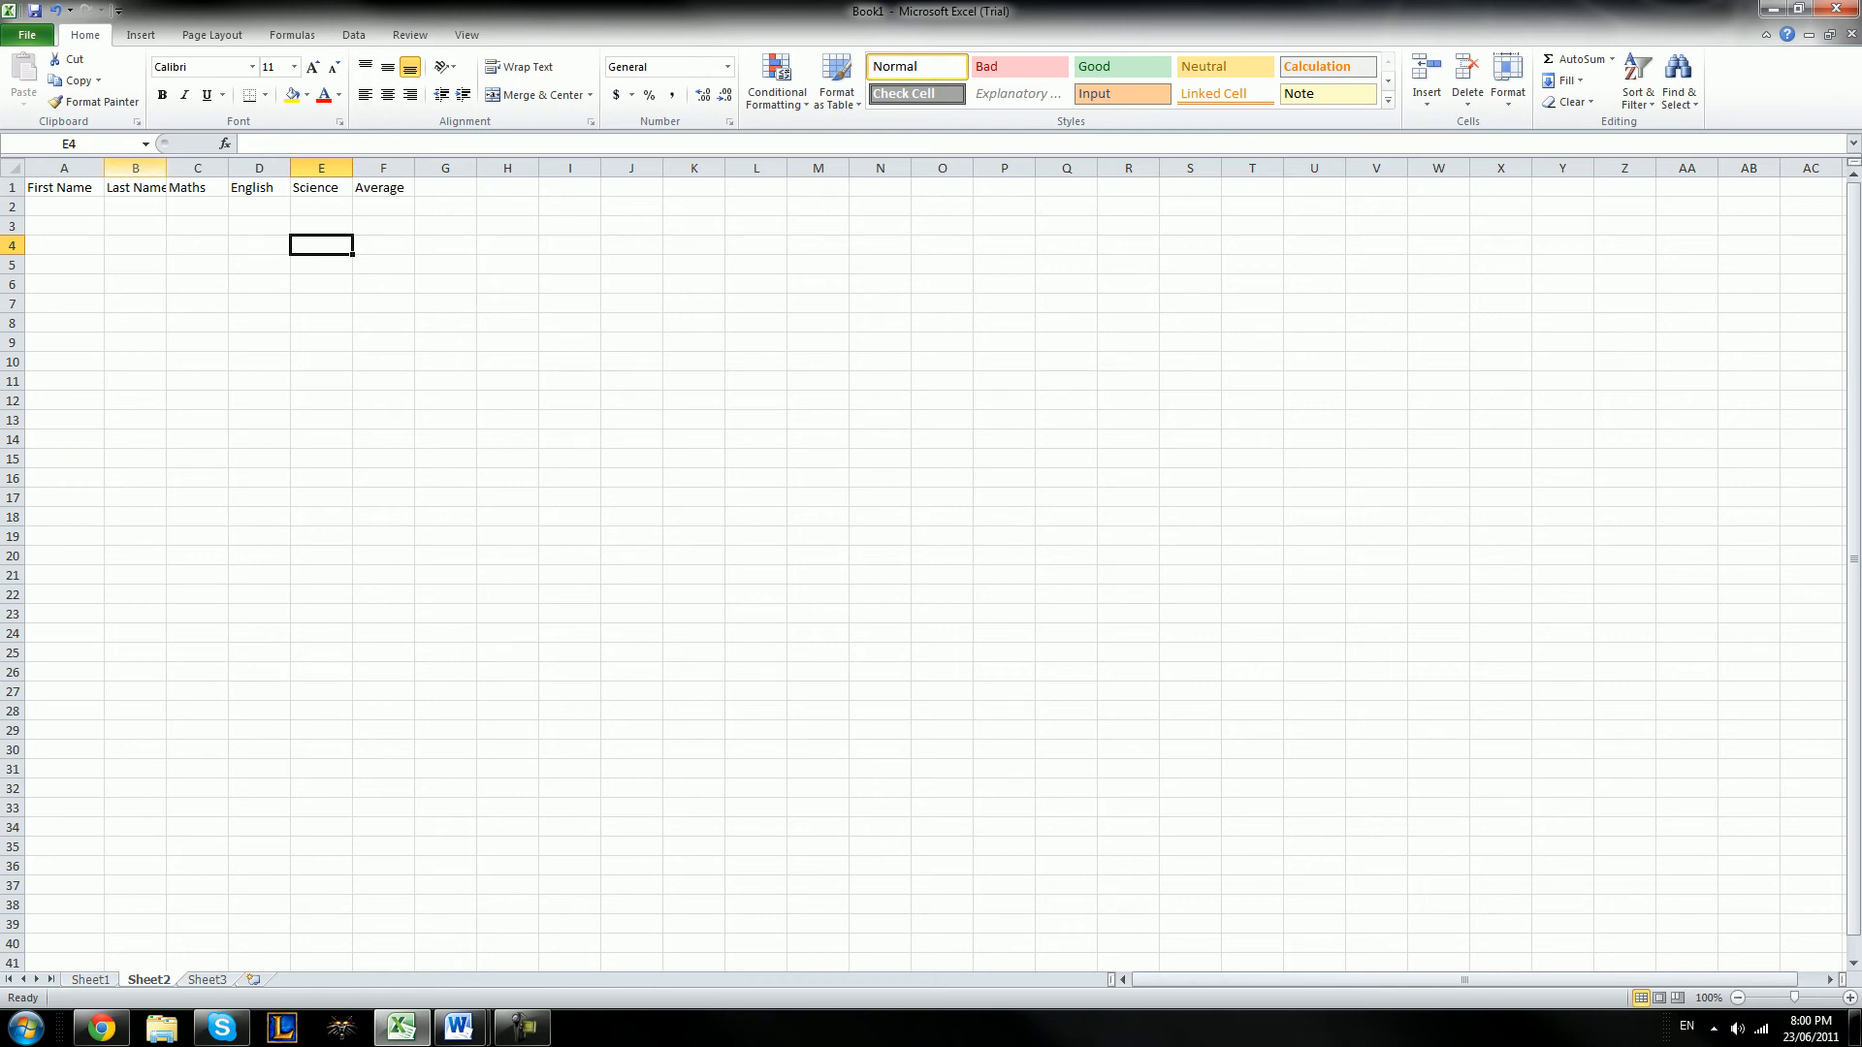
pyautogui.doubleClick(167, 168)
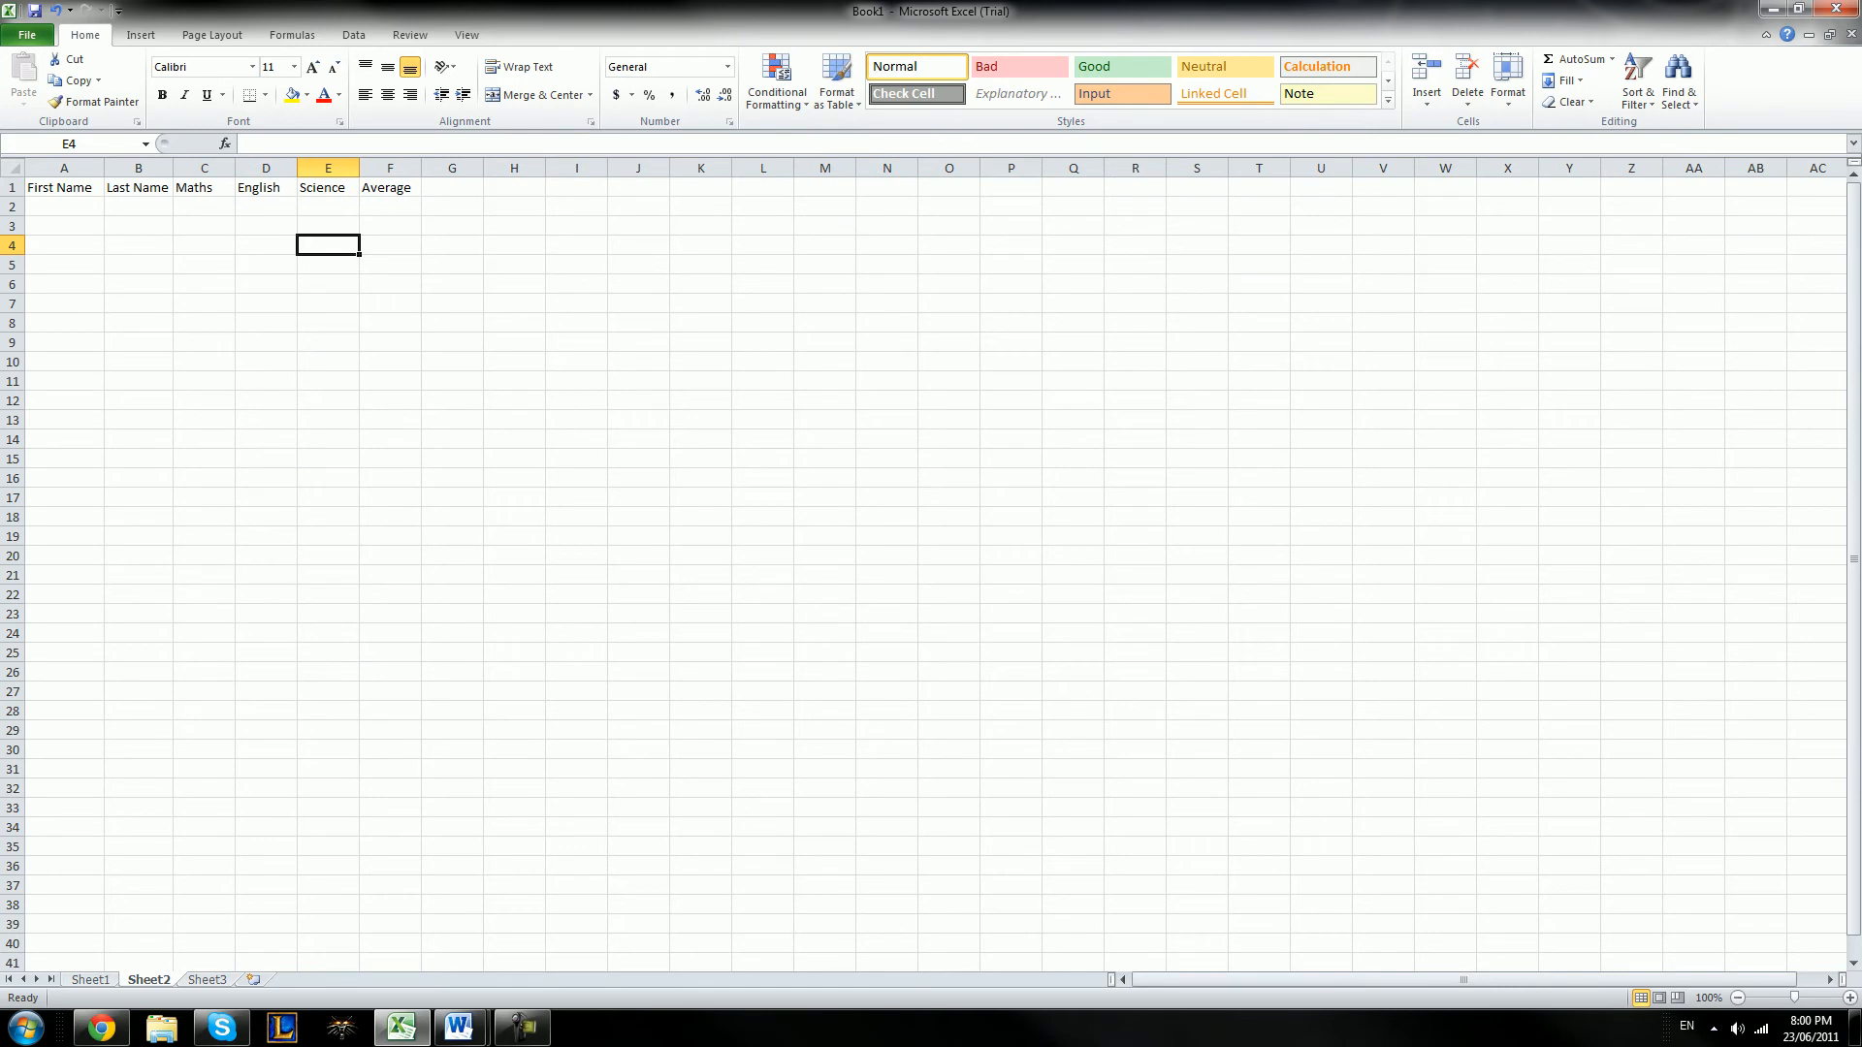
# Fill cells A2 to A6 with the first names of five students
pyautogui.click(64, 207)
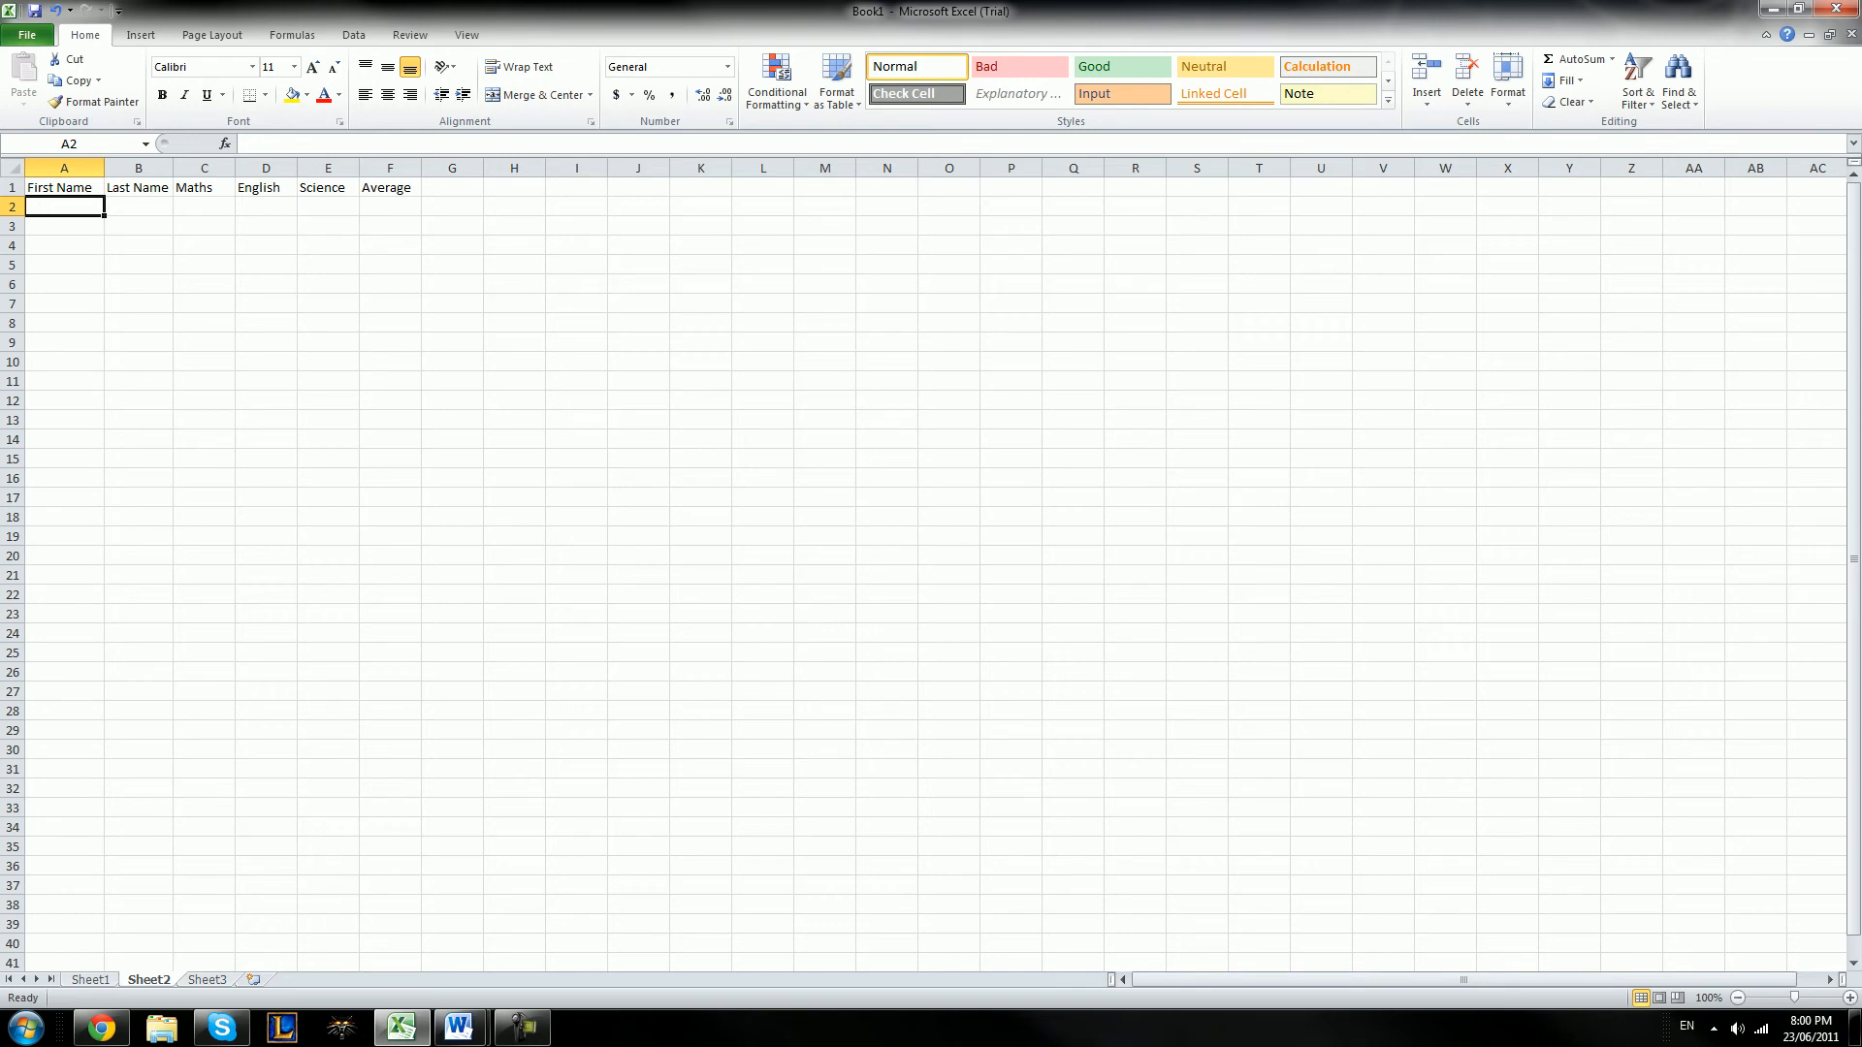
pyautogui.write('Sally')
pyautogui.press('Return')
pyautogui.write('John')
pyautogui.press('Return')
pyautogui.write('Cole')
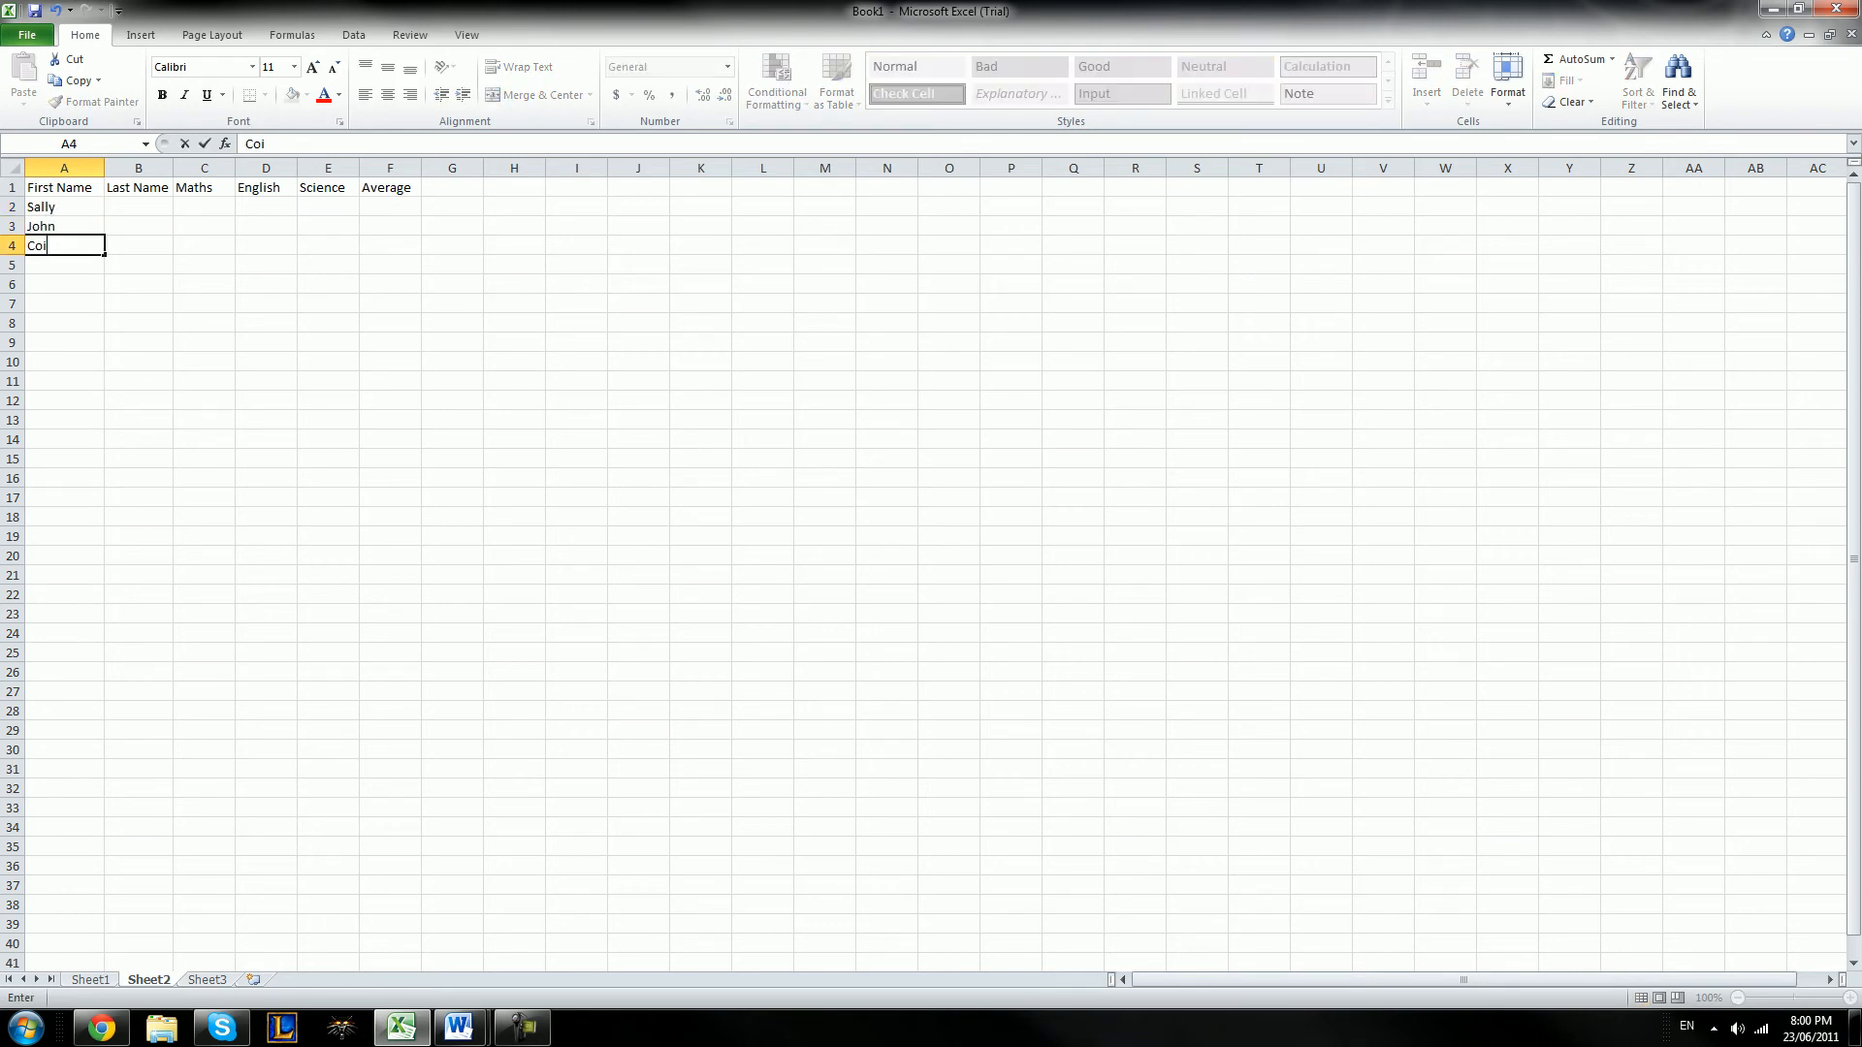
pyautogui.press('Return')
pyautogui.write('Andrew')
pyautogui.press('Return')
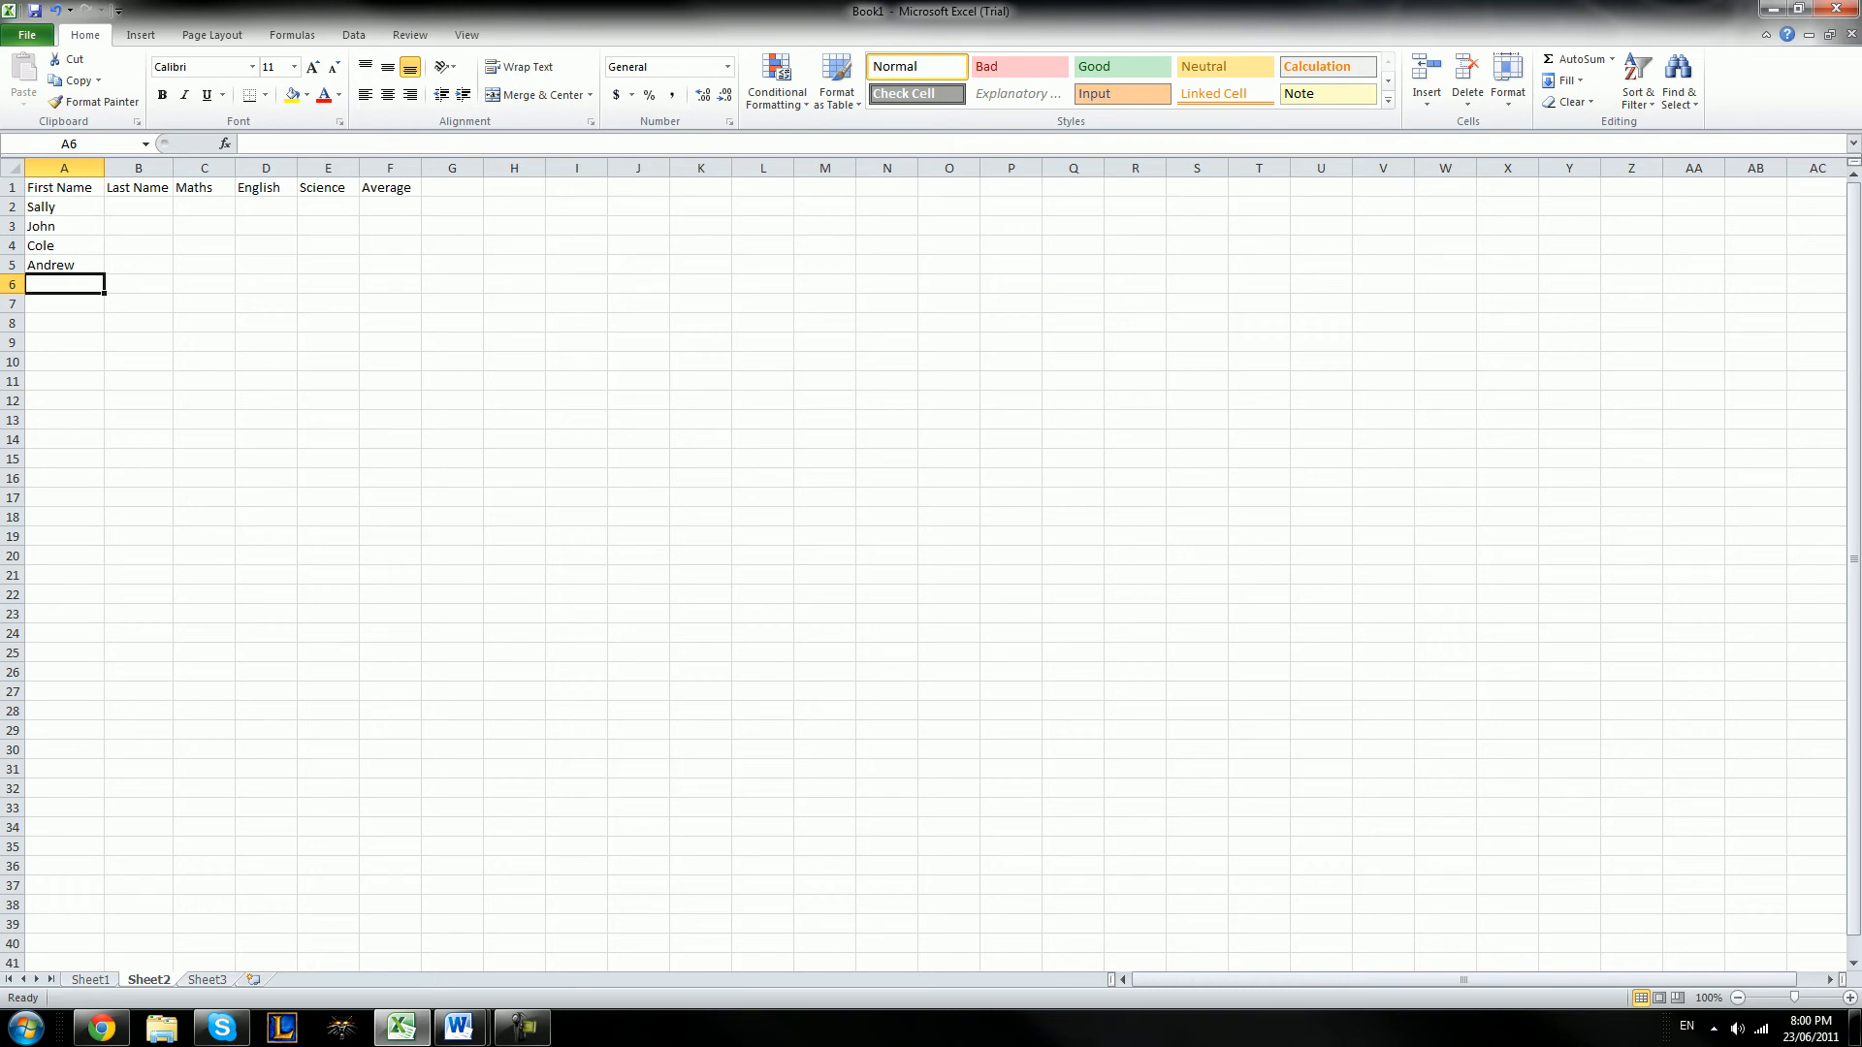
pyautogui.write('Jessica')
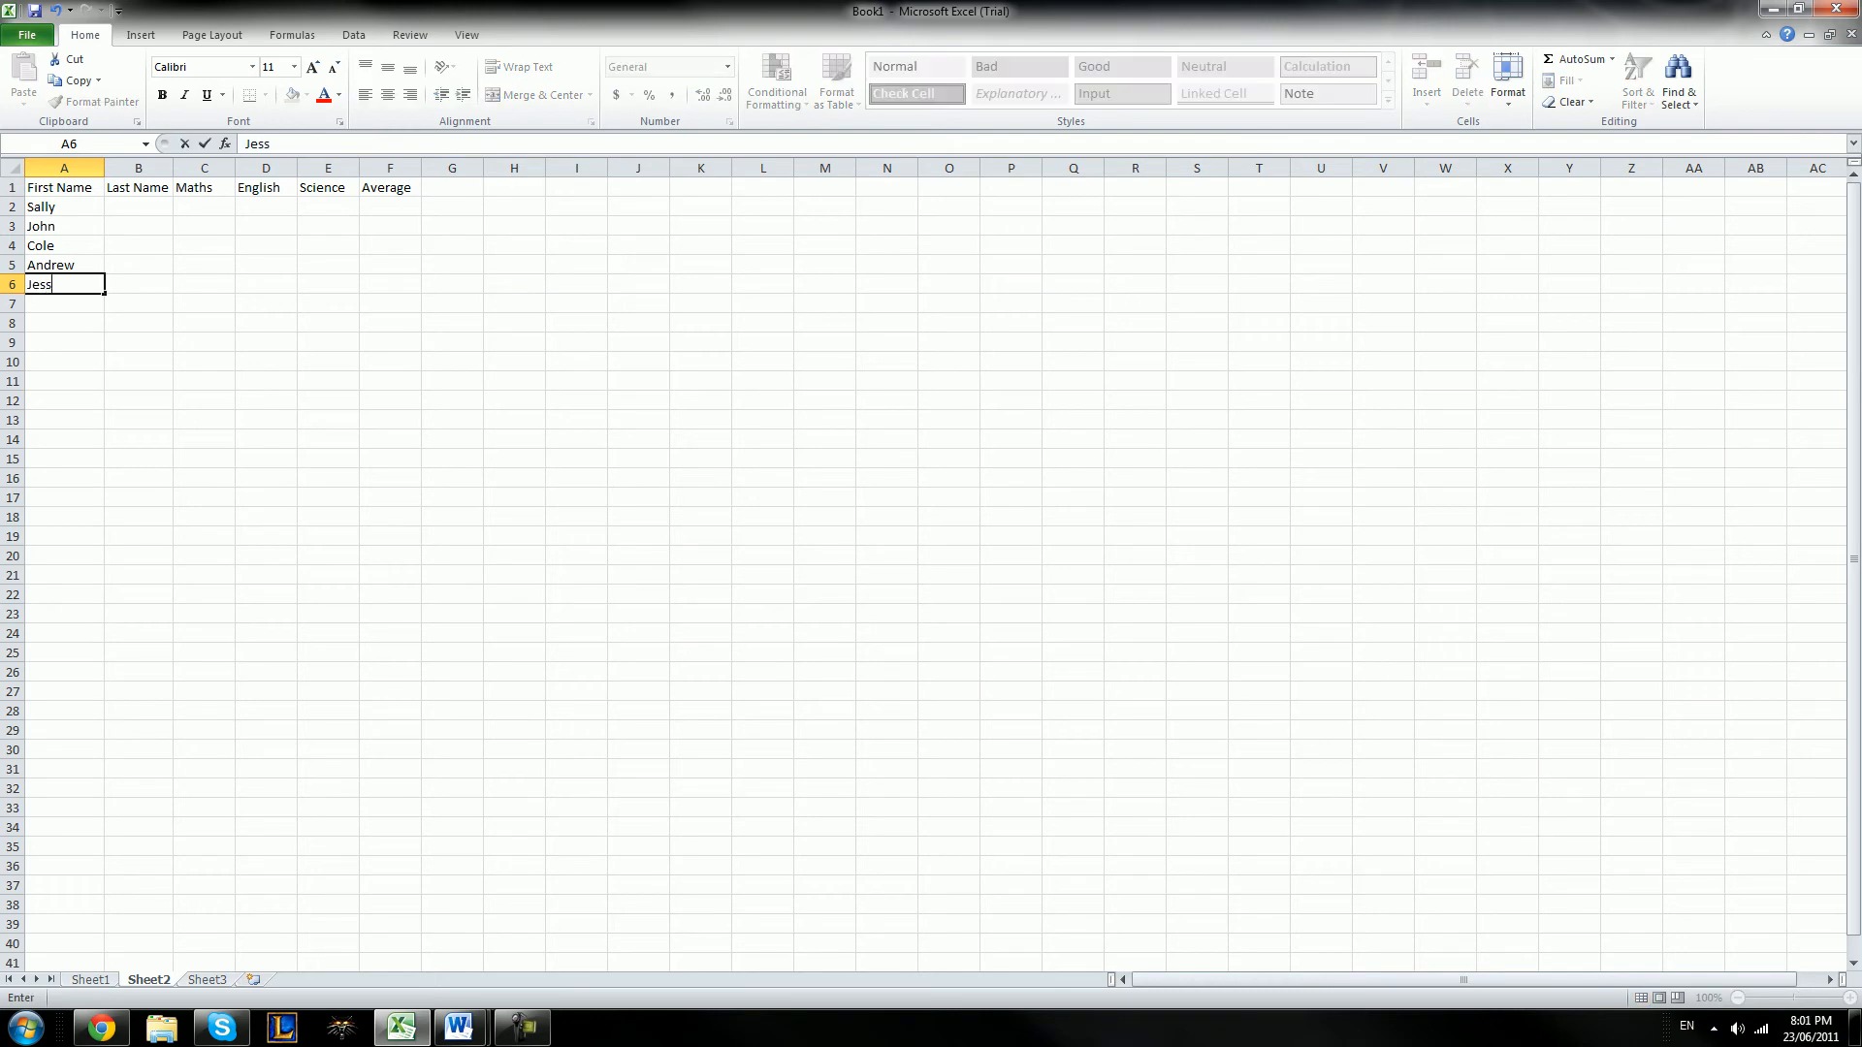
pyautogui.press('Right')
# Fill cells B2 to B6 with the last names of the five students
pyautogui.press('Up')
pyautogui.press('Up')
pyautogui.press('Up')
pyautogui.press('Up')
pyautogui.write('Stone')
pyautogui.press('Return')
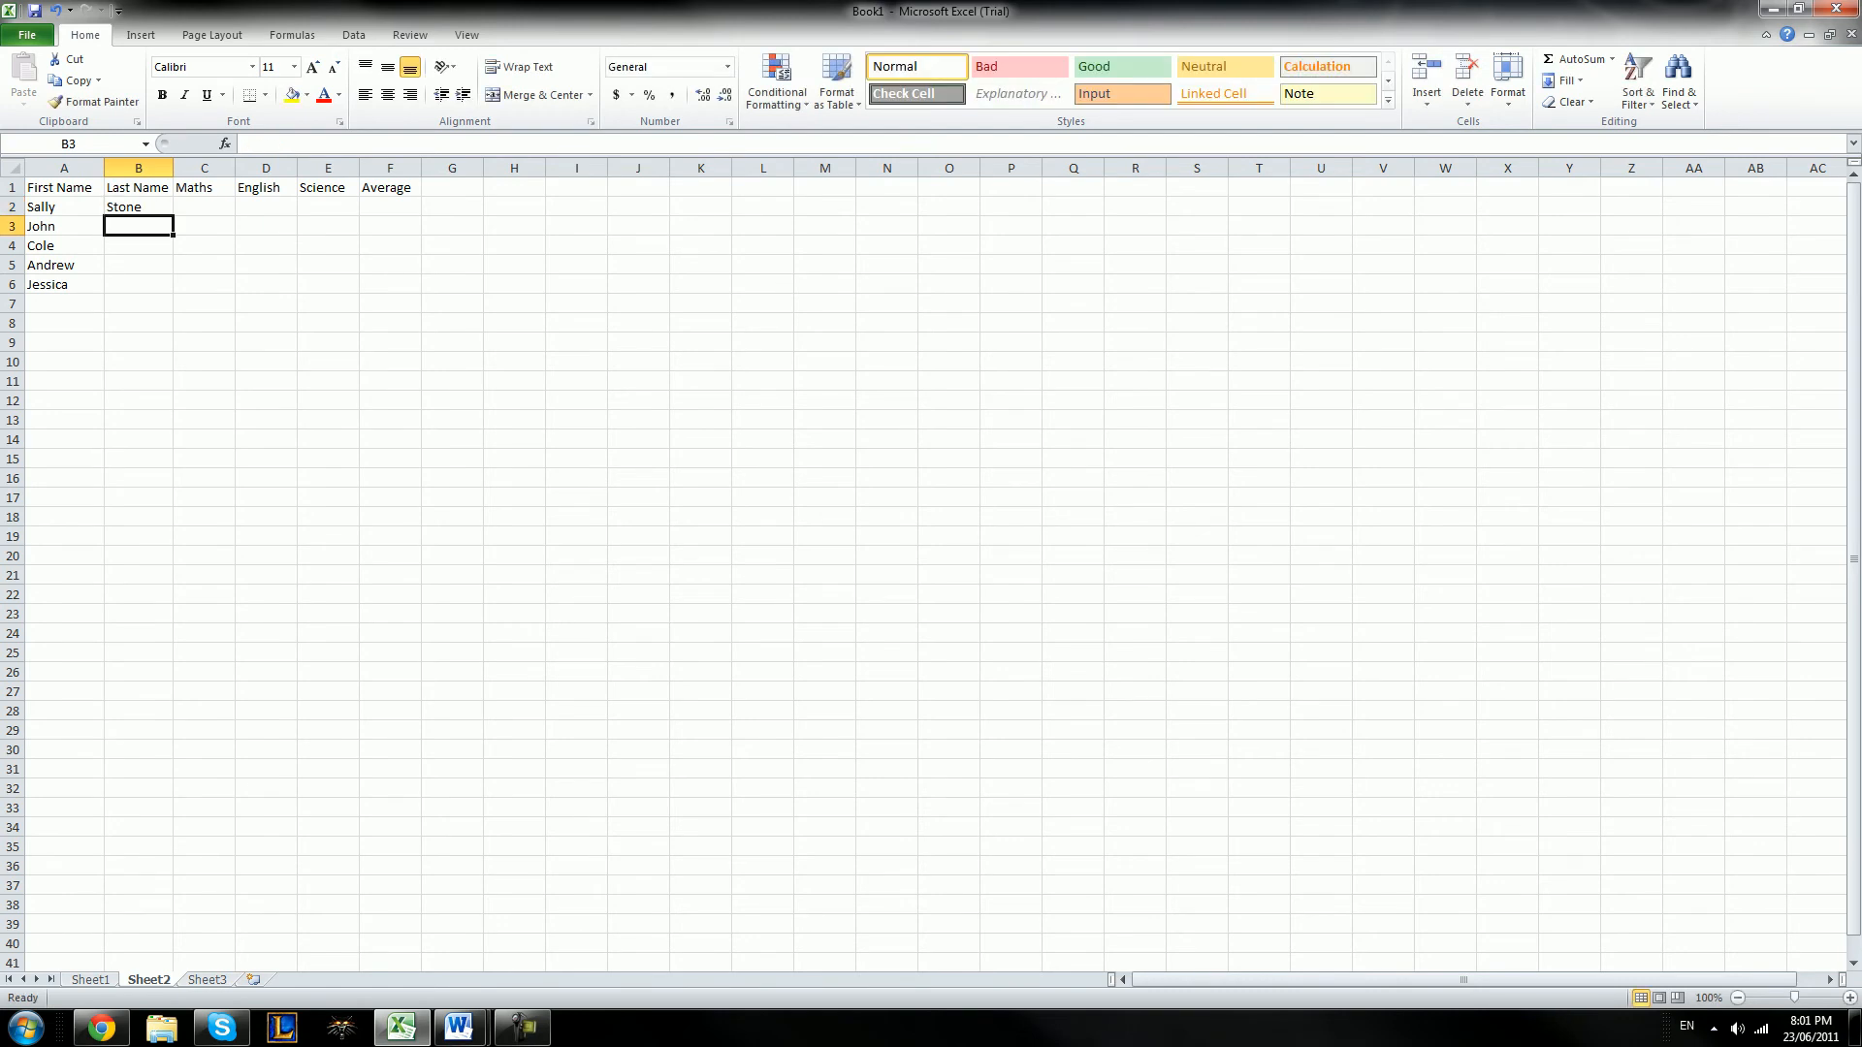
pyautogui.write('Whittham')
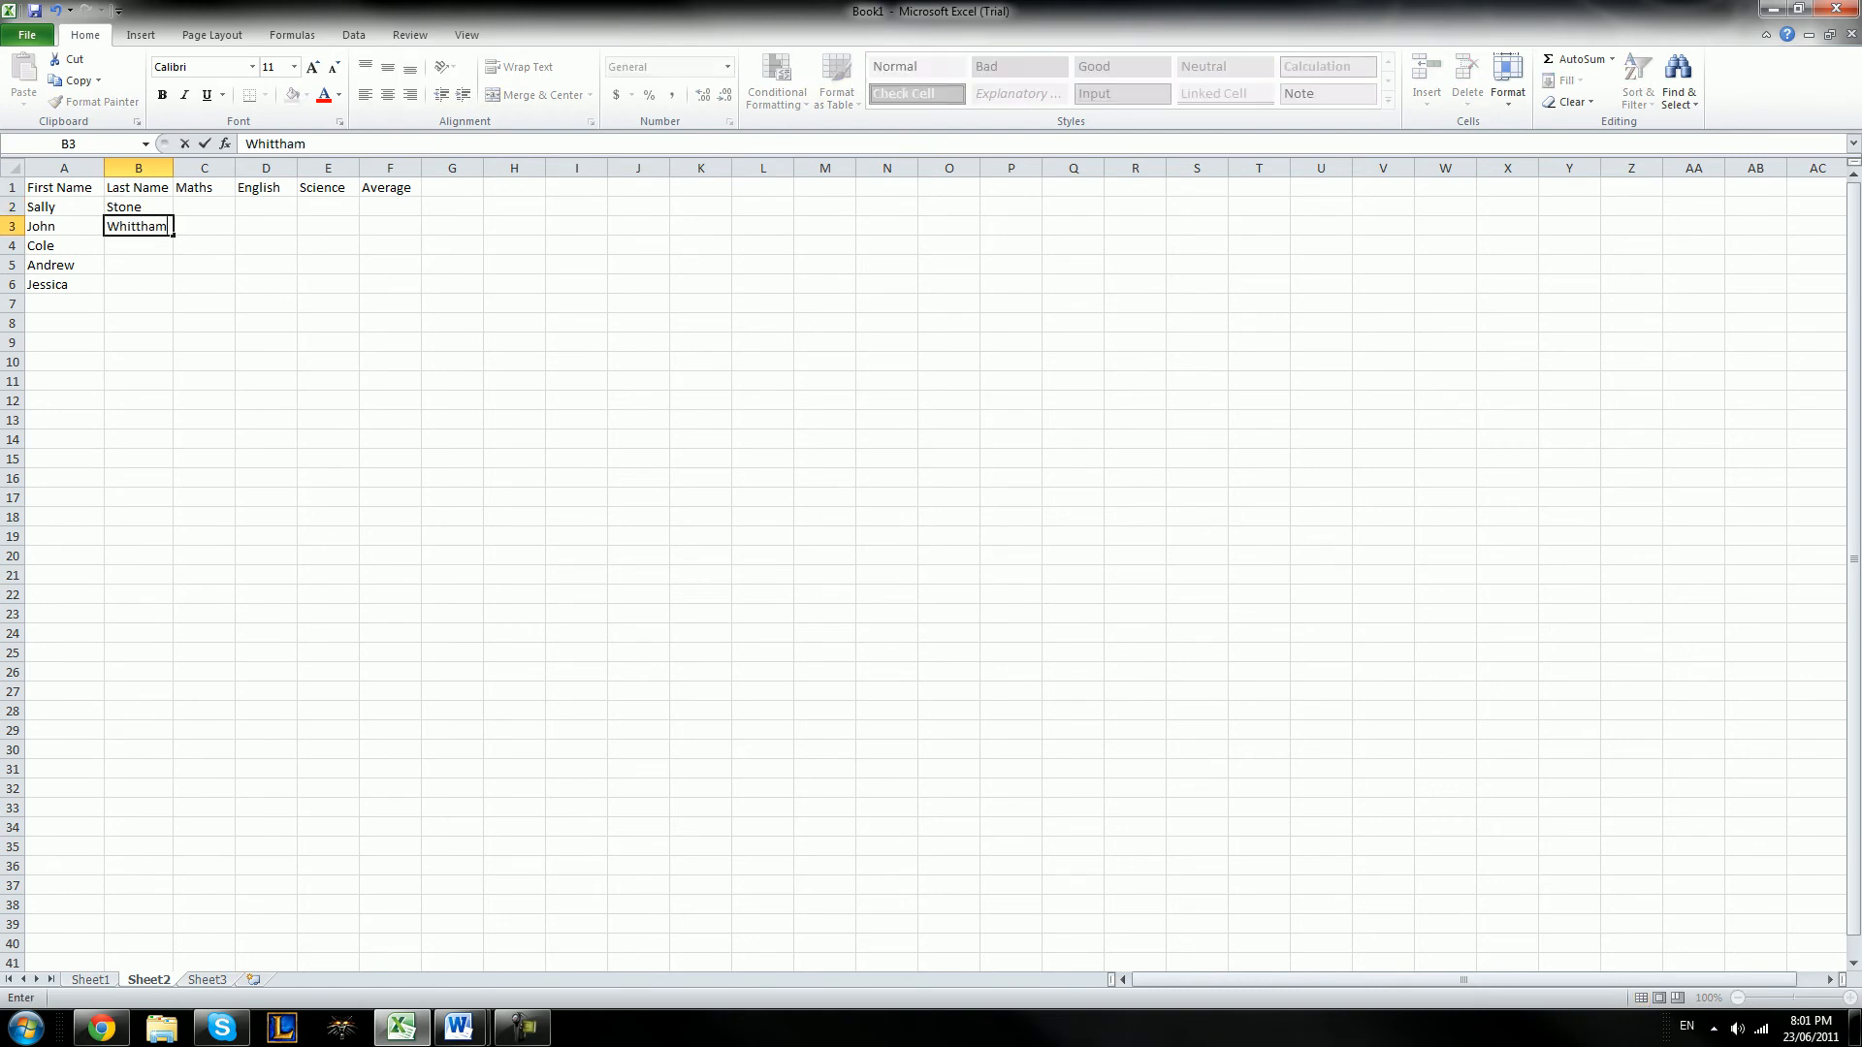
pyautogui.press('Return')
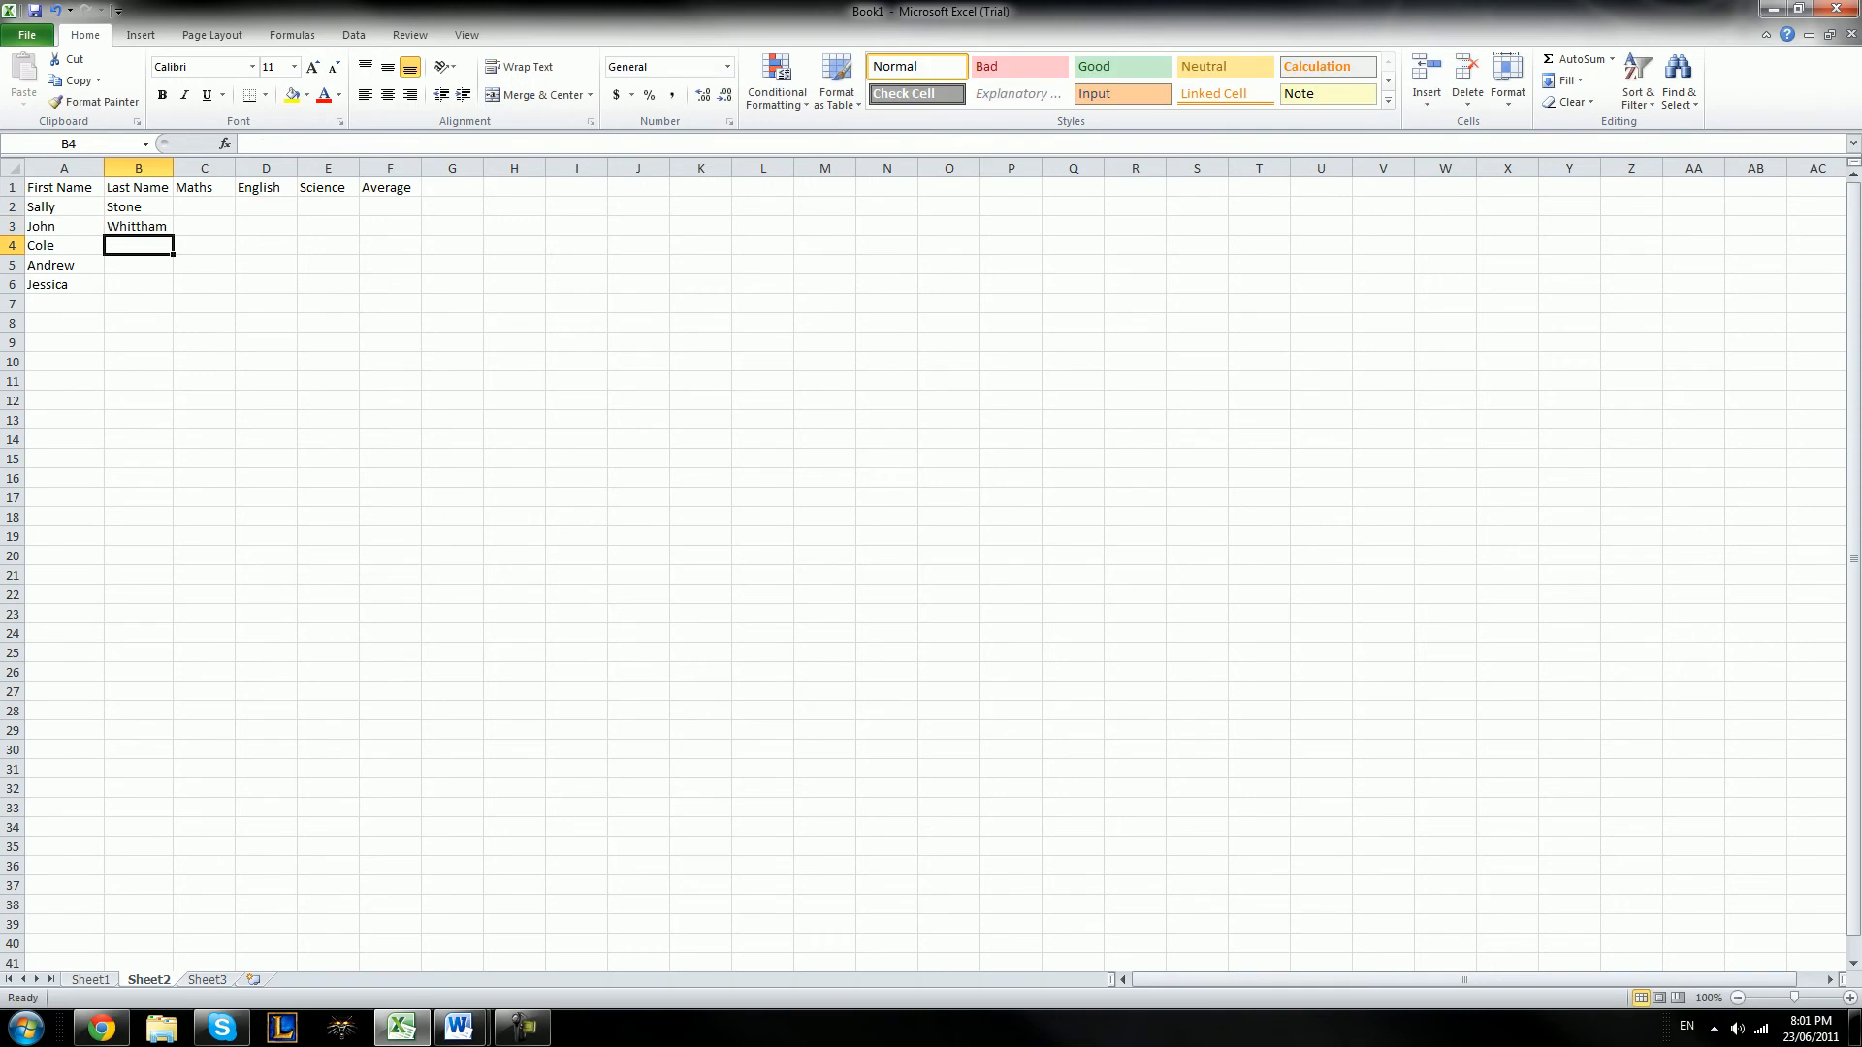
pyautogui.write('Rocks')
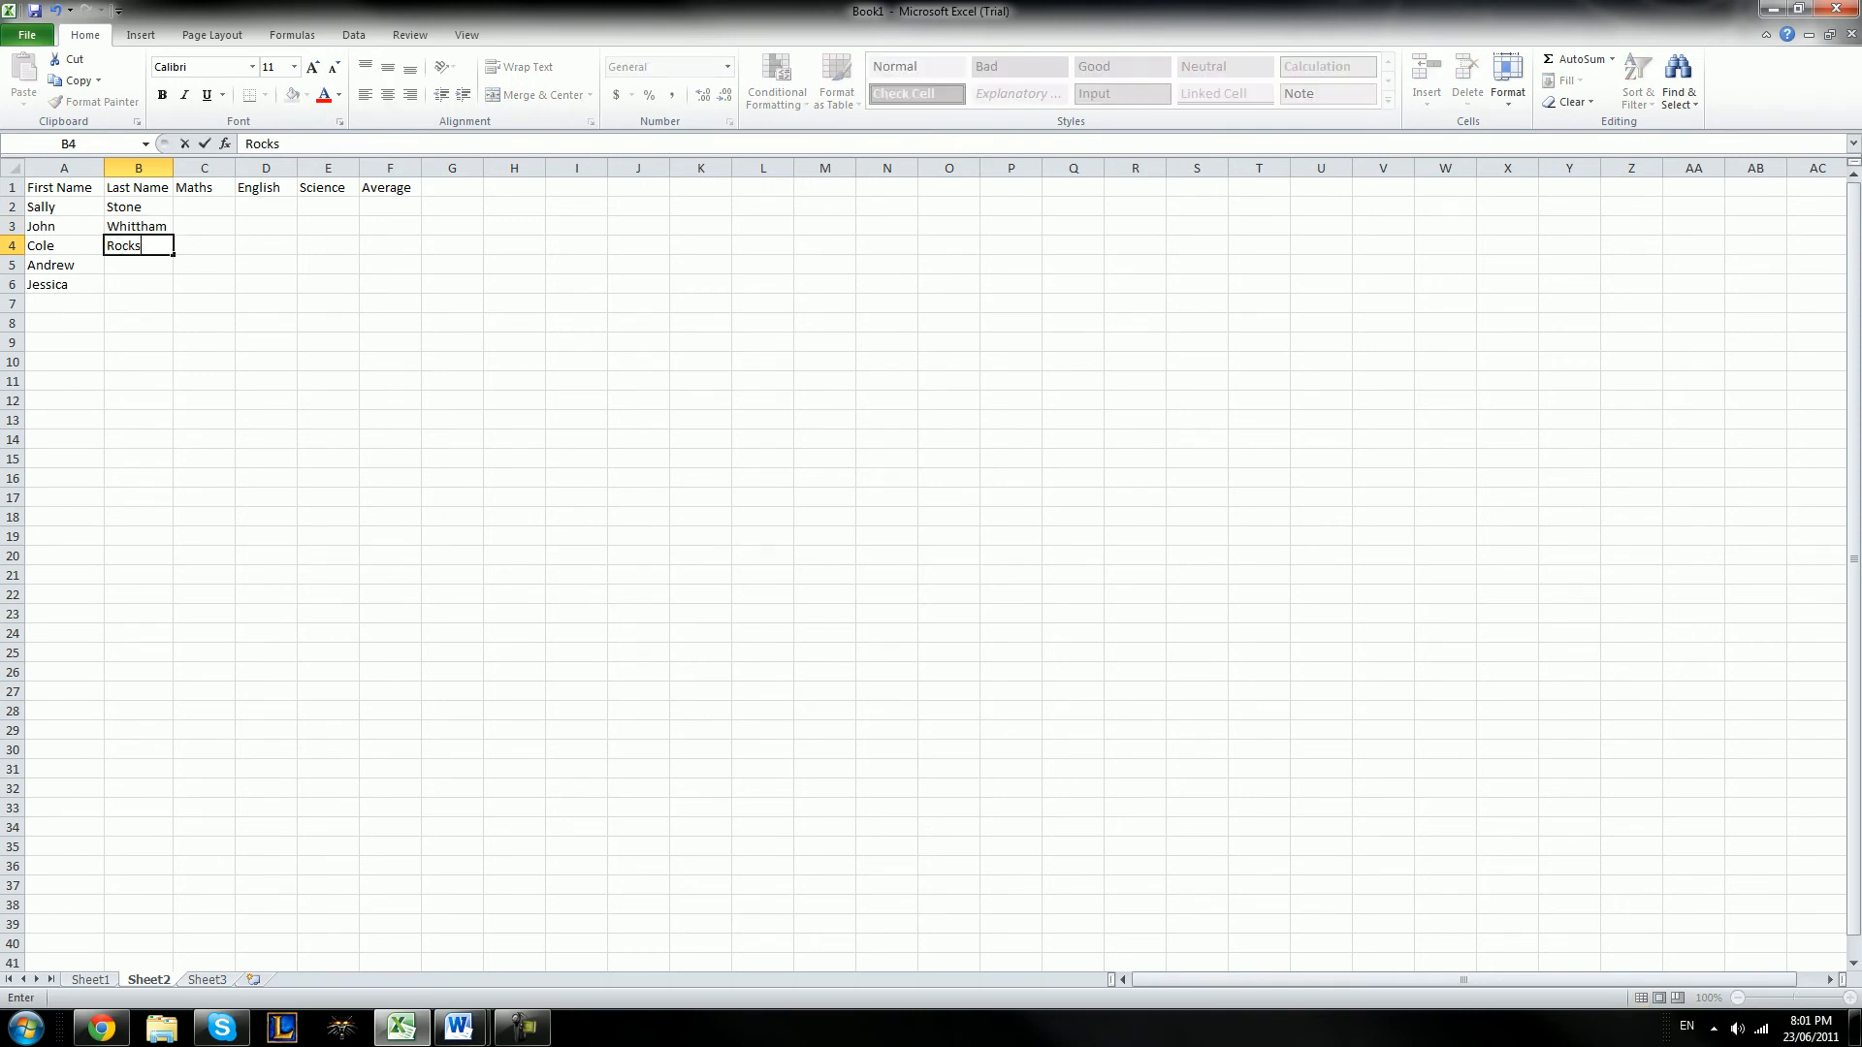
pyautogui.press('Return')
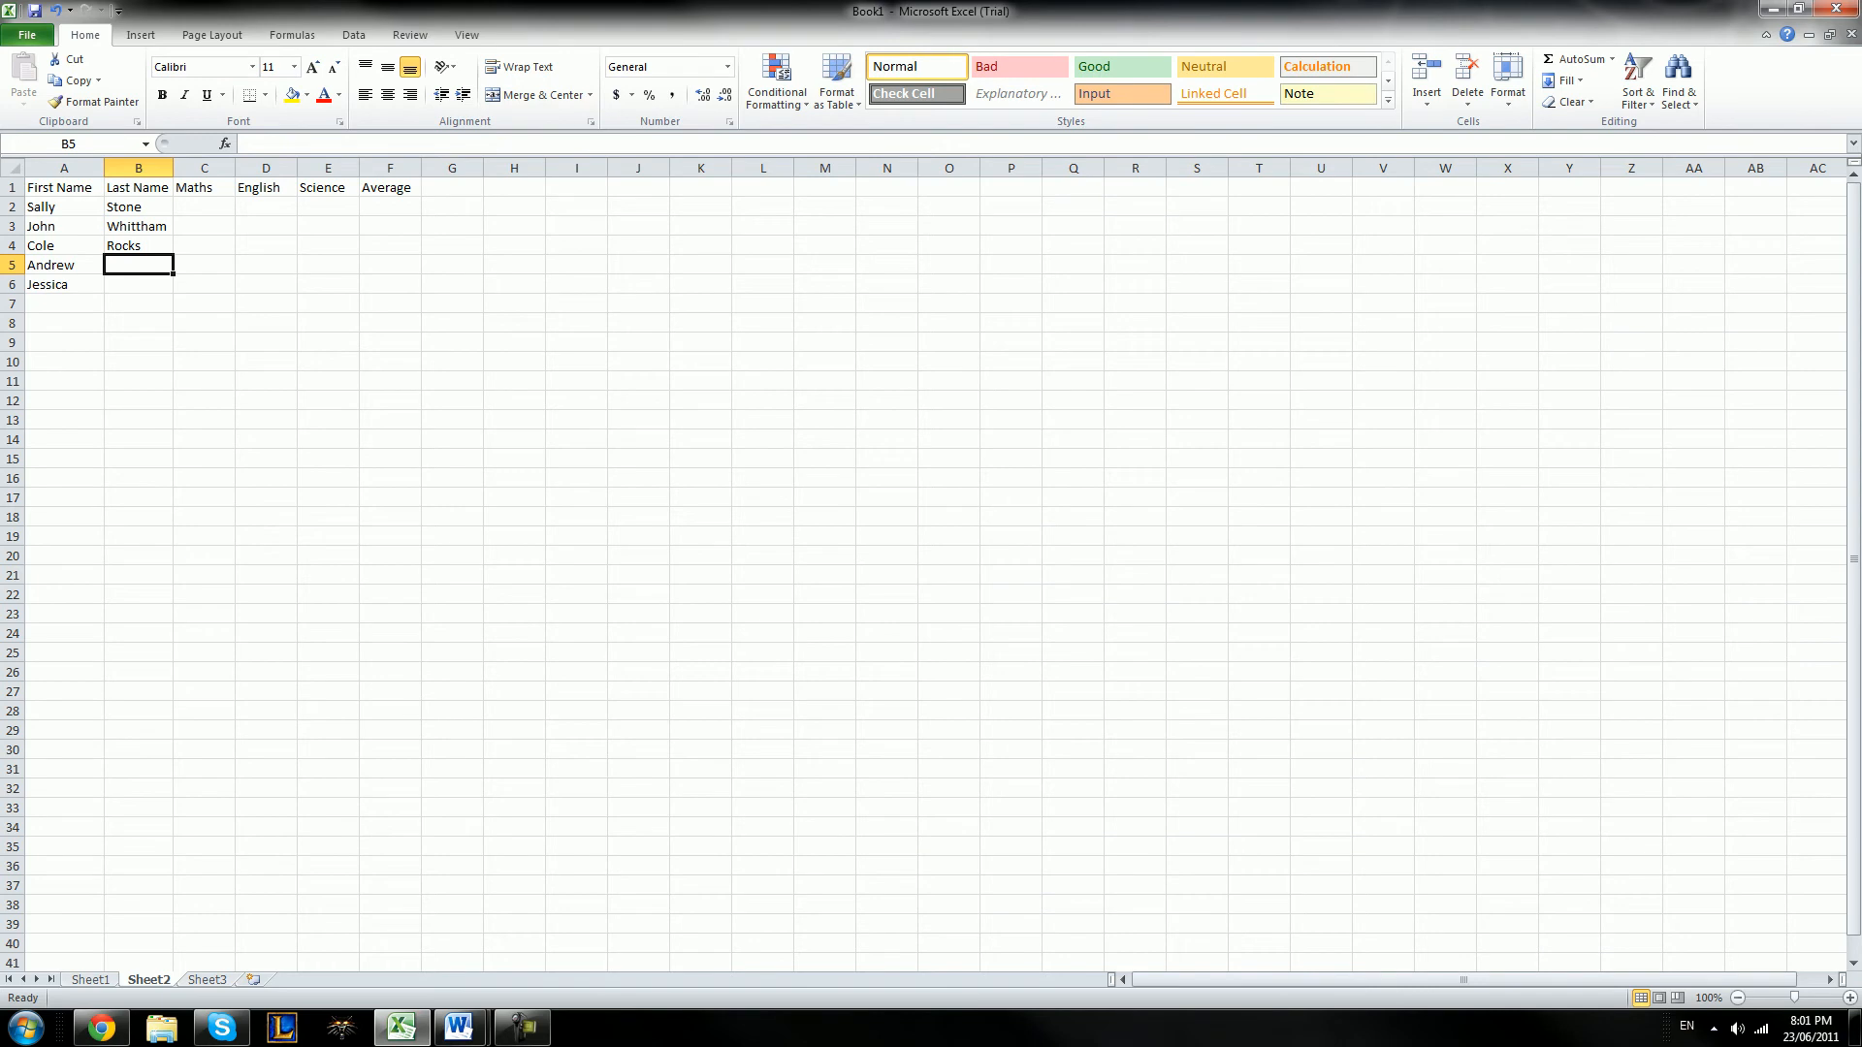
pyautogui.write('Johnson')
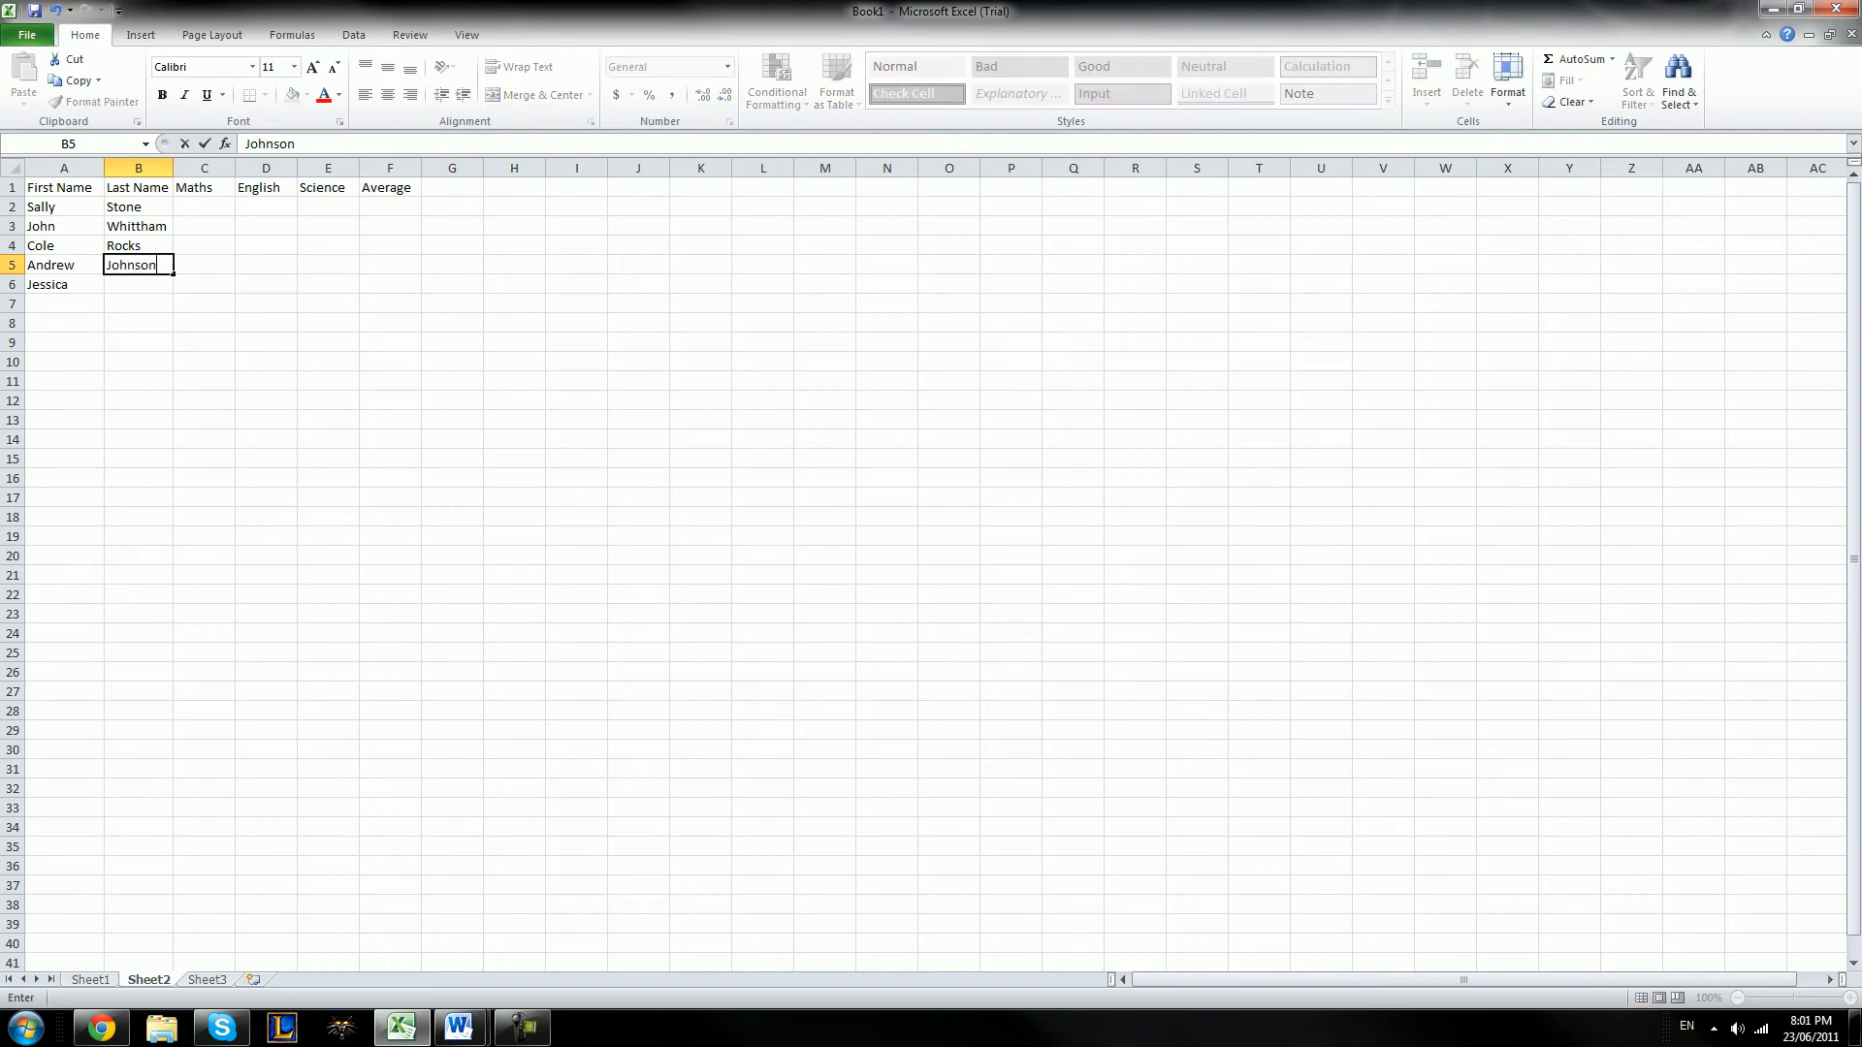
pyautogui.press('Return')
pyautogui.write('Nickle')
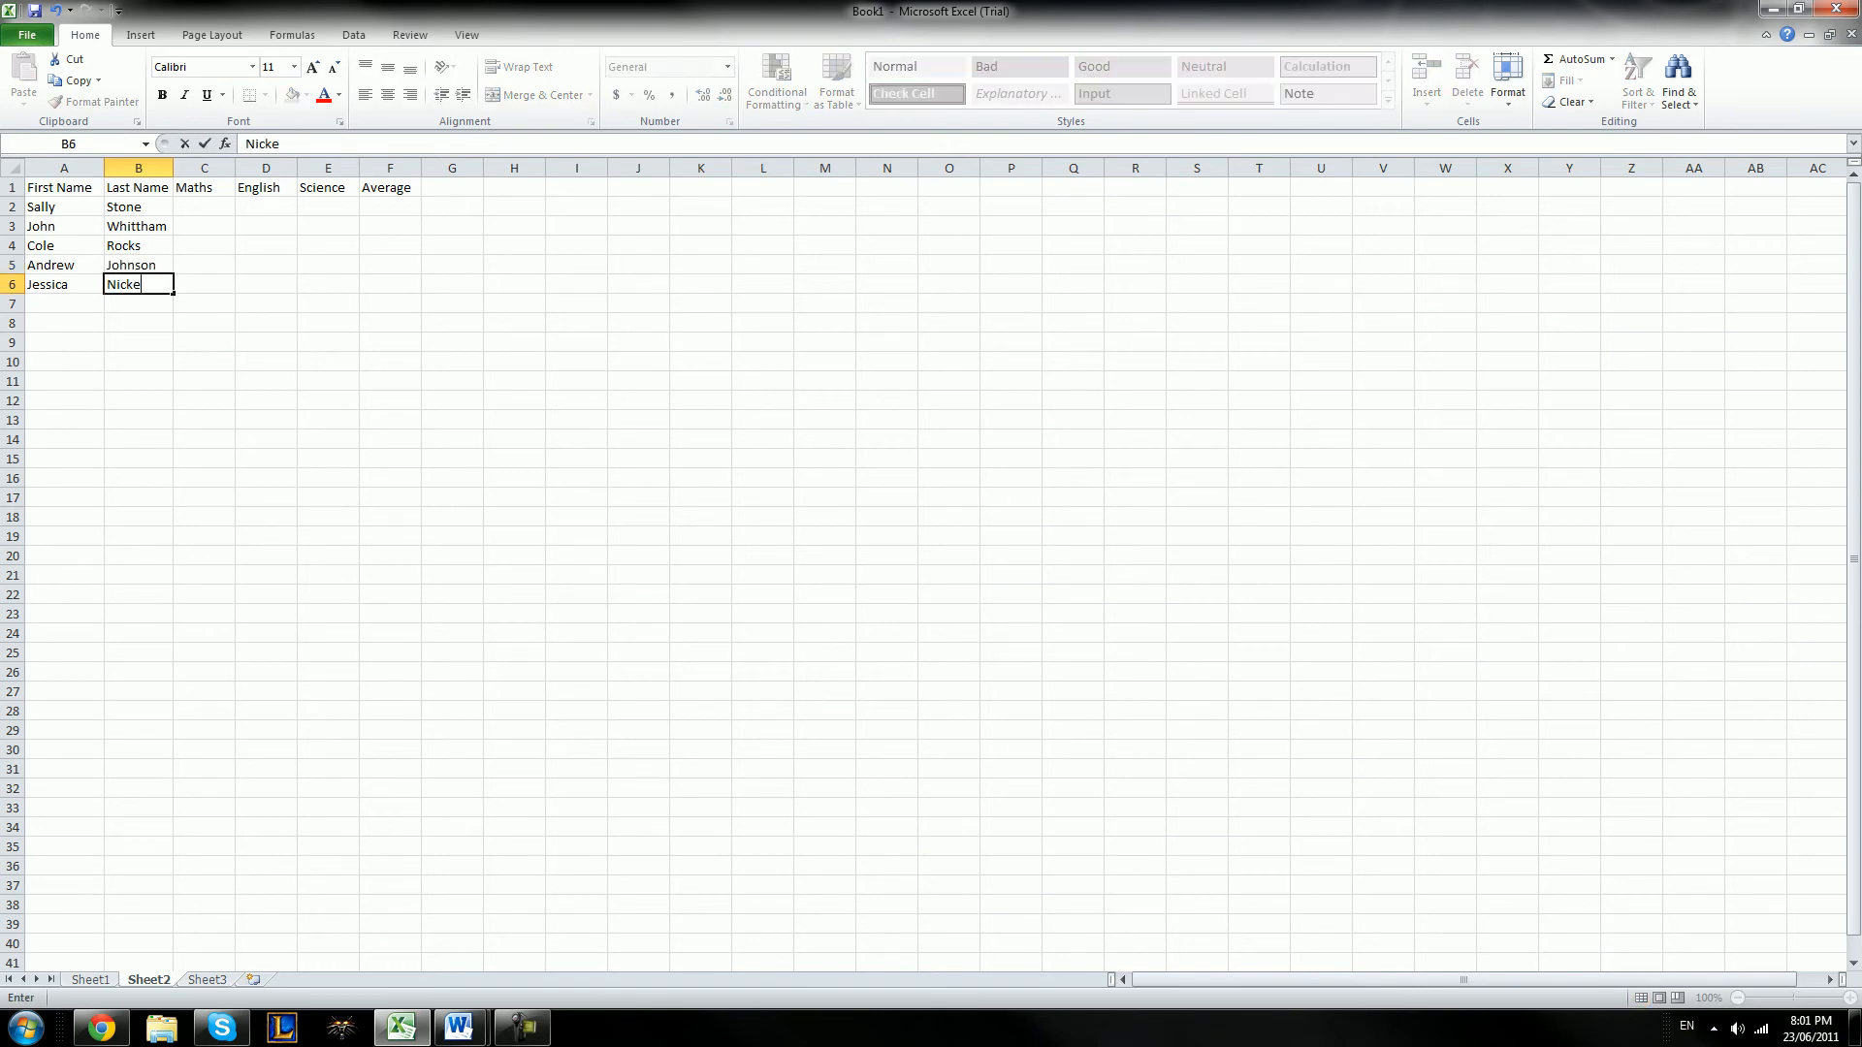
pyautogui.press('Right')
# Enter the first student's marks in row 2: Maths 85, English 72 and Science 65
pyautogui.press('Up')
pyautogui.press('Up')
pyautogui.press('Up')
pyautogui.press('Up')
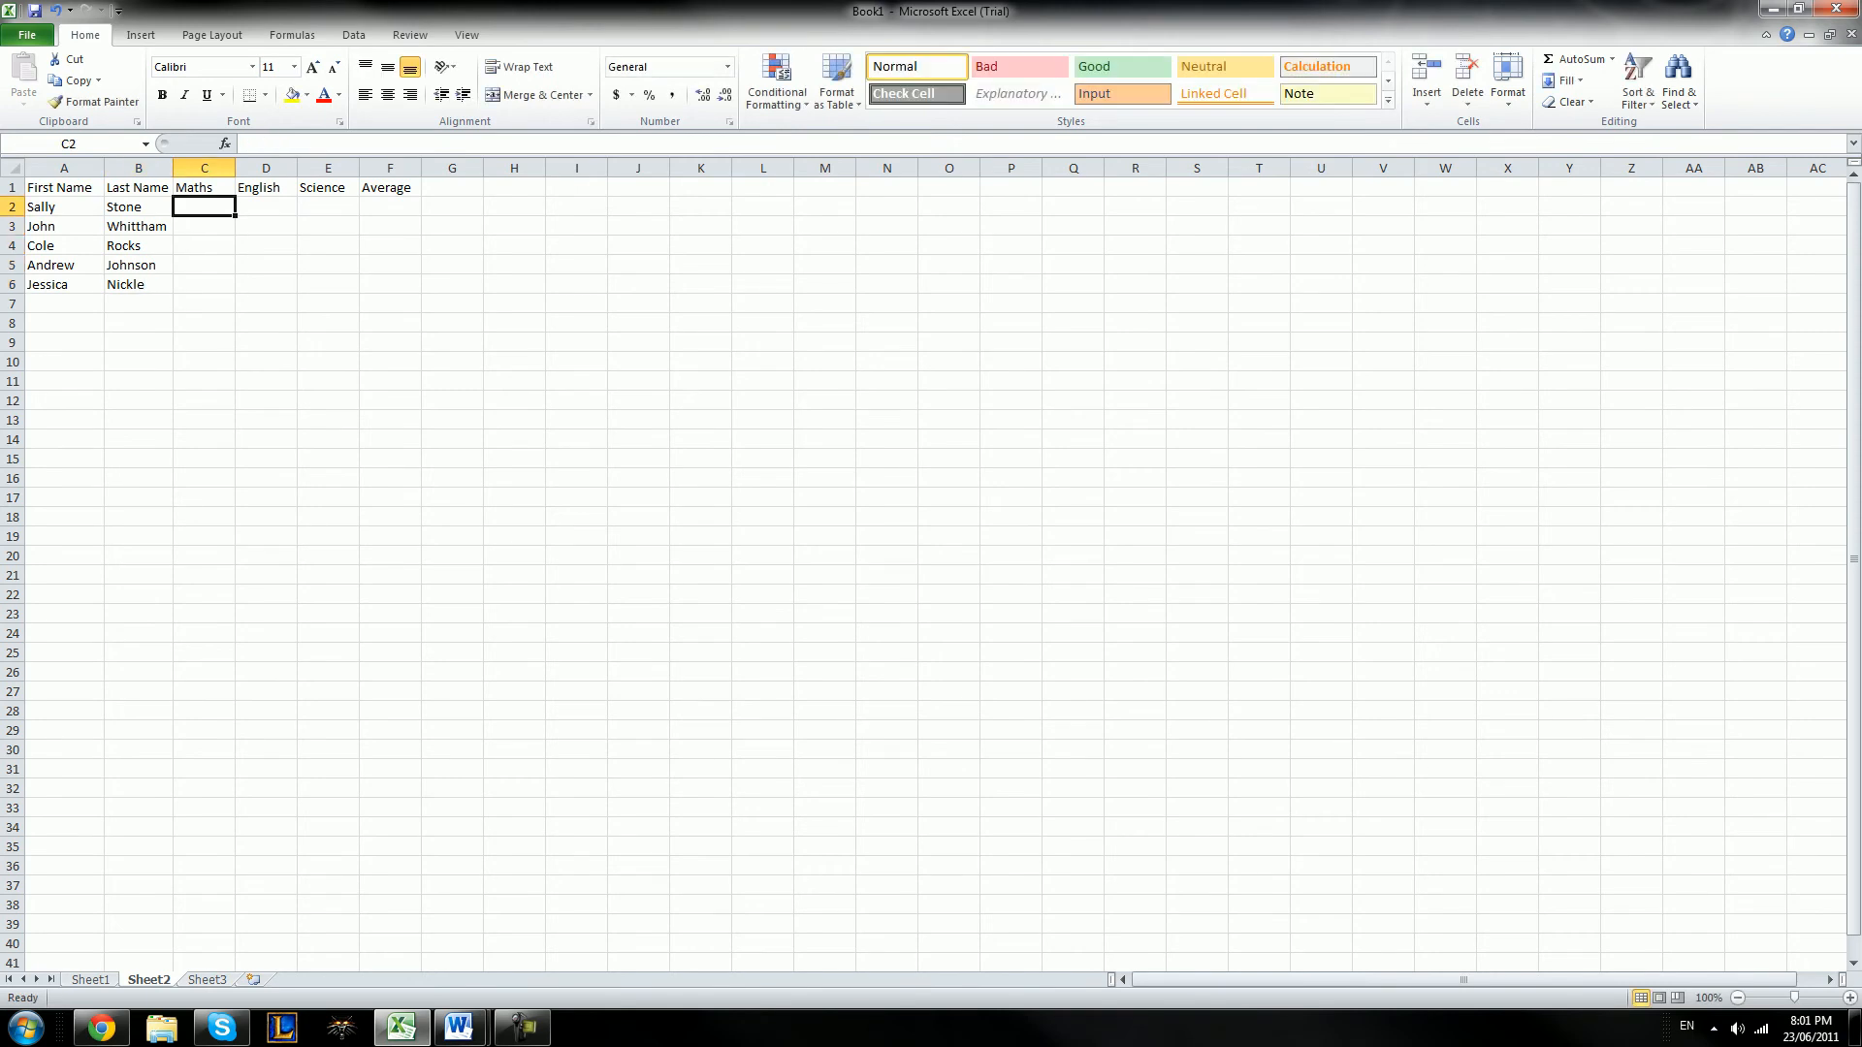
pyautogui.write('85')
pyautogui.press('Tab')
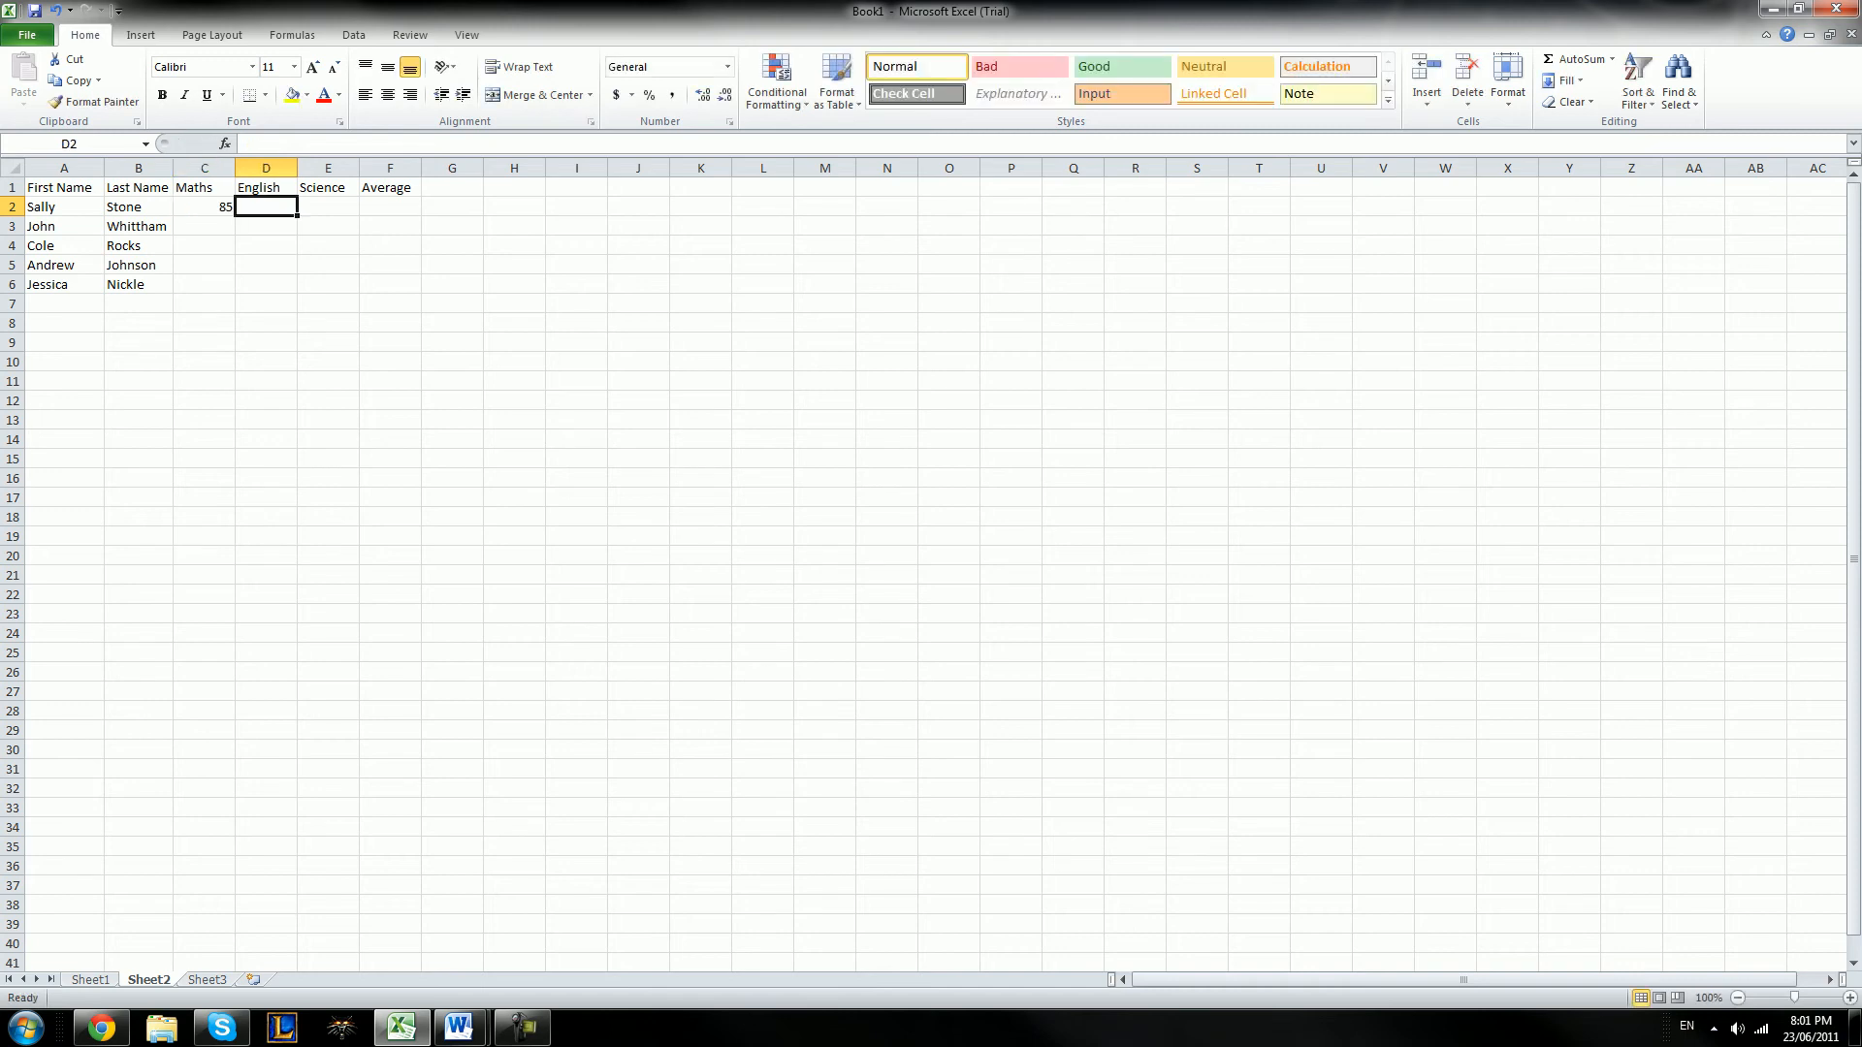
pyautogui.write('72')
pyautogui.press('Tab')
pyautogui.write('65')
pyautogui.press('Return')
# Enter the remaining Science marks 95, 75, 96 and 55 in cells E3 to E6
pyautogui.write('95')
pyautogui.press('Return')
pyautogui.write('48')
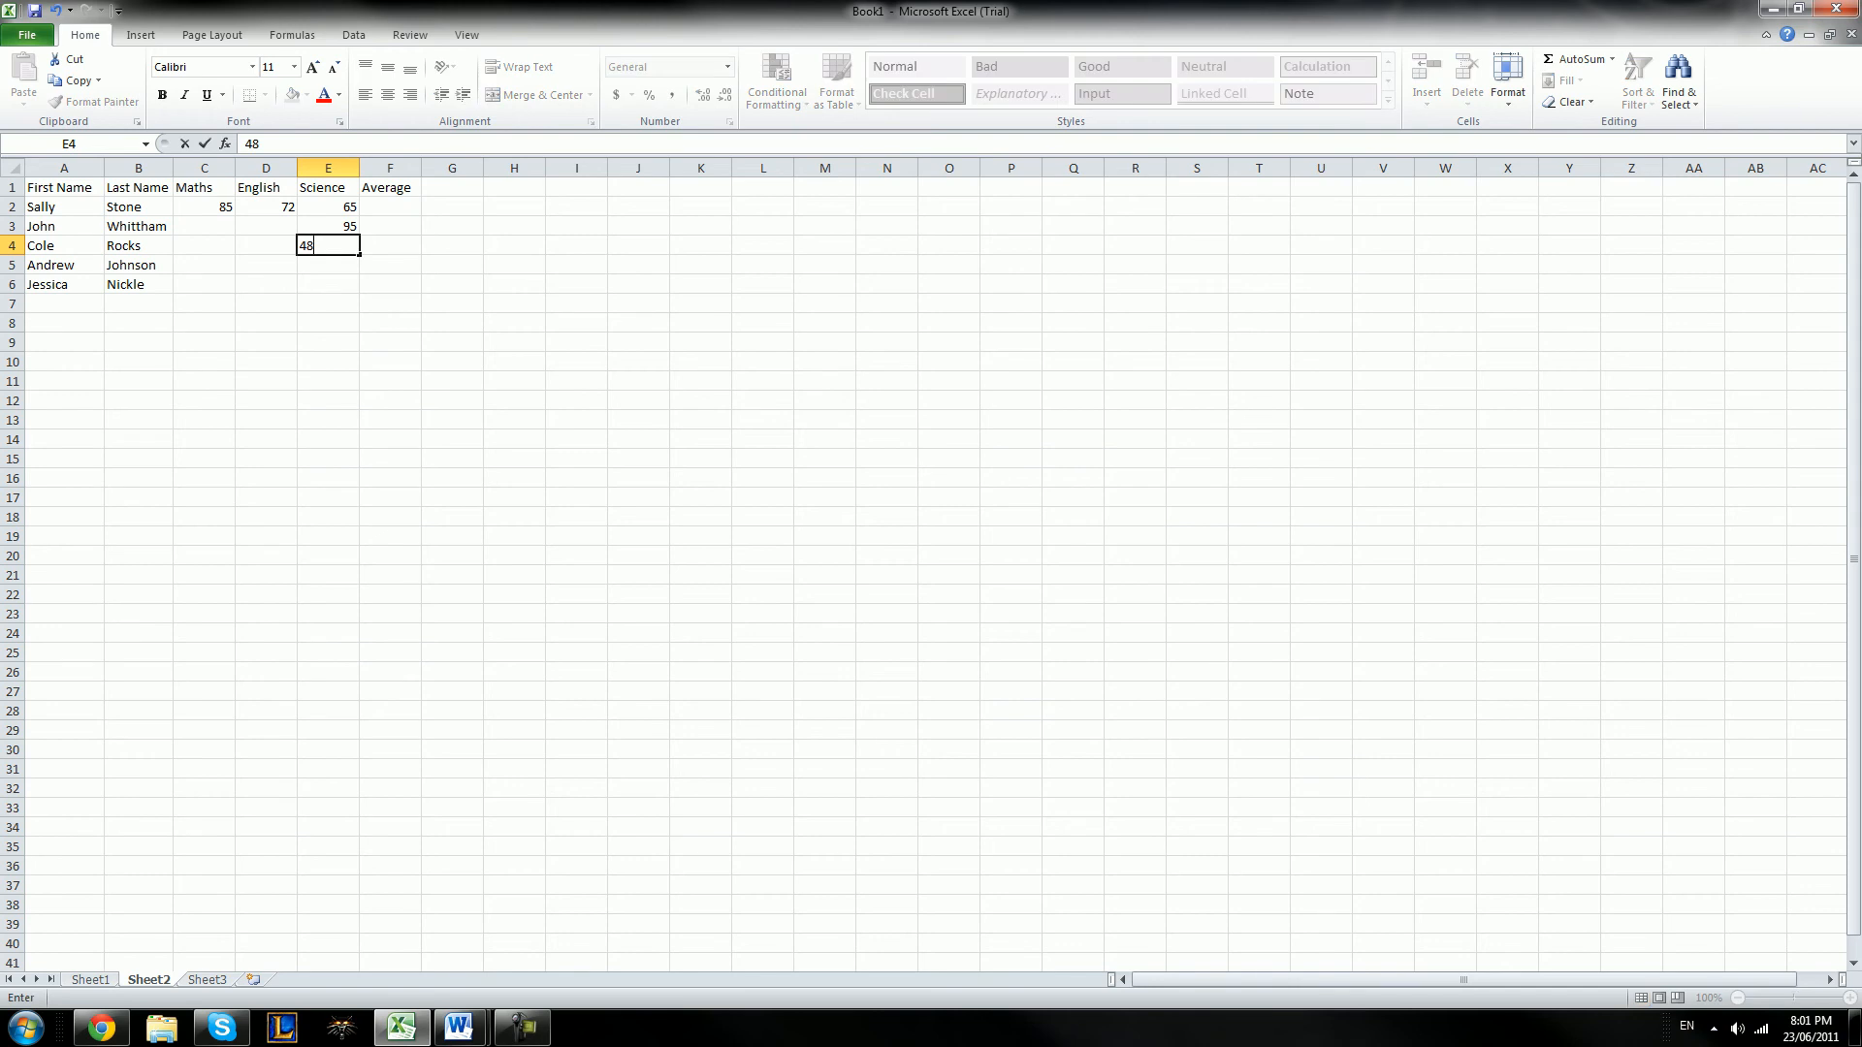
pyautogui.press('BackSpace')
pyautogui.write('75')
pyautogui.press('Return')
pyautogui.press('Up')
pyautogui.press('Left')
pyautogui.press('Right')
pyautogui.press('Down')
pyautogui.write('96')
pyautogui.press('Return')
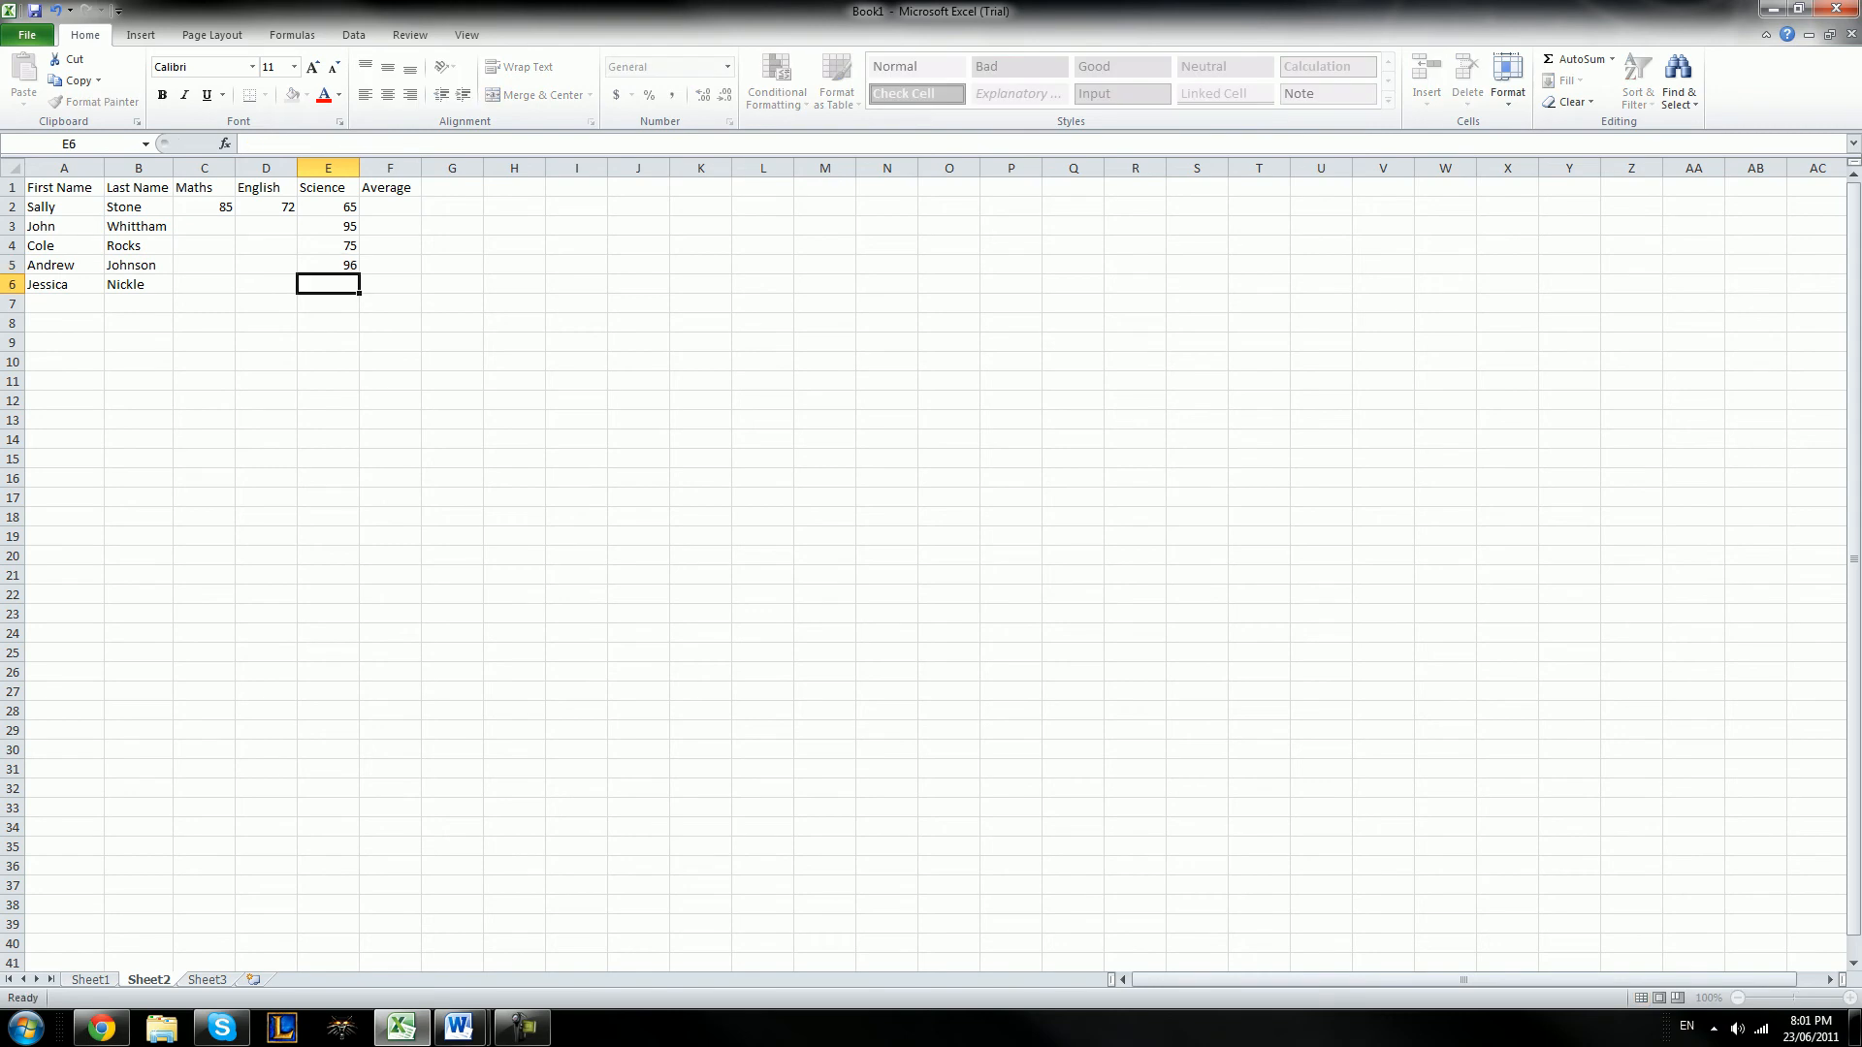
pyautogui.write('55')
pyautogui.press('Left')
# Enter the remaining English marks from D6 up to D3: 81, 45, 74 and 65
pyautogui.write('81')
pyautogui.press('Up')
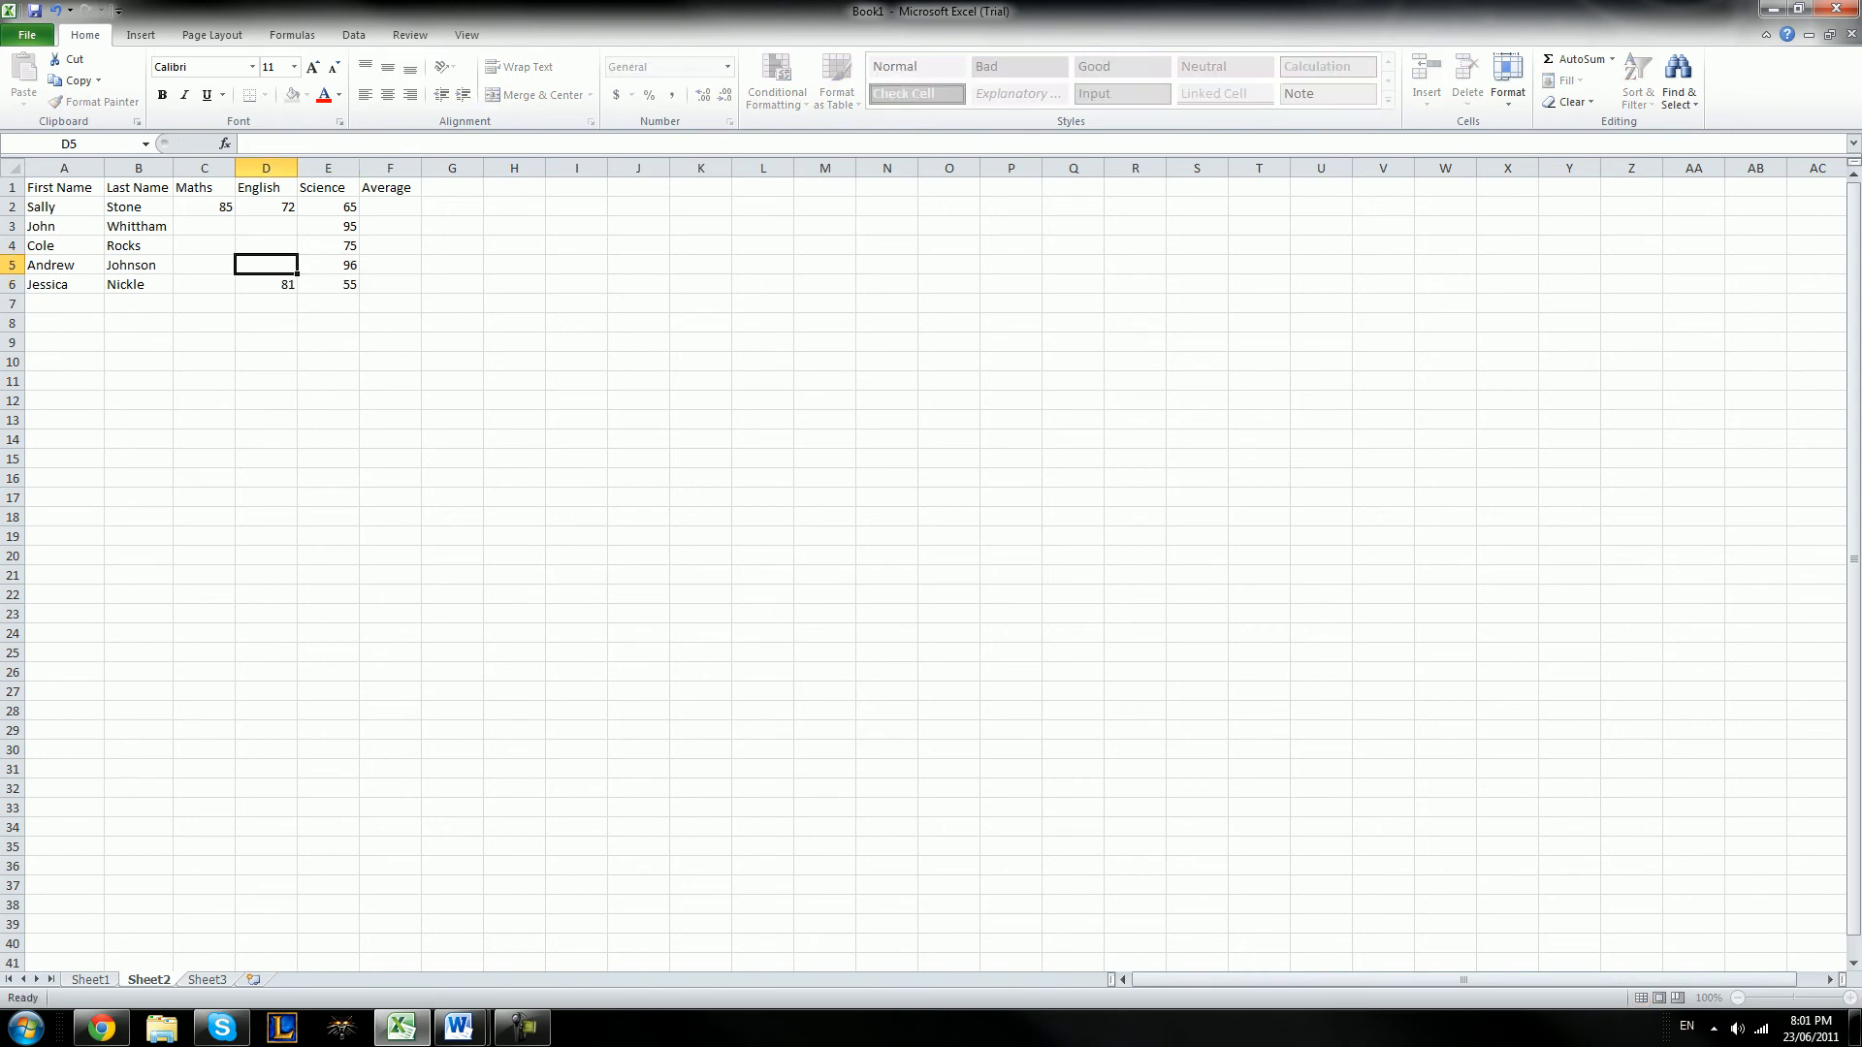
pyautogui.write('45')
pyautogui.press('Up')
pyautogui.write('74')
pyautogui.press('Up')
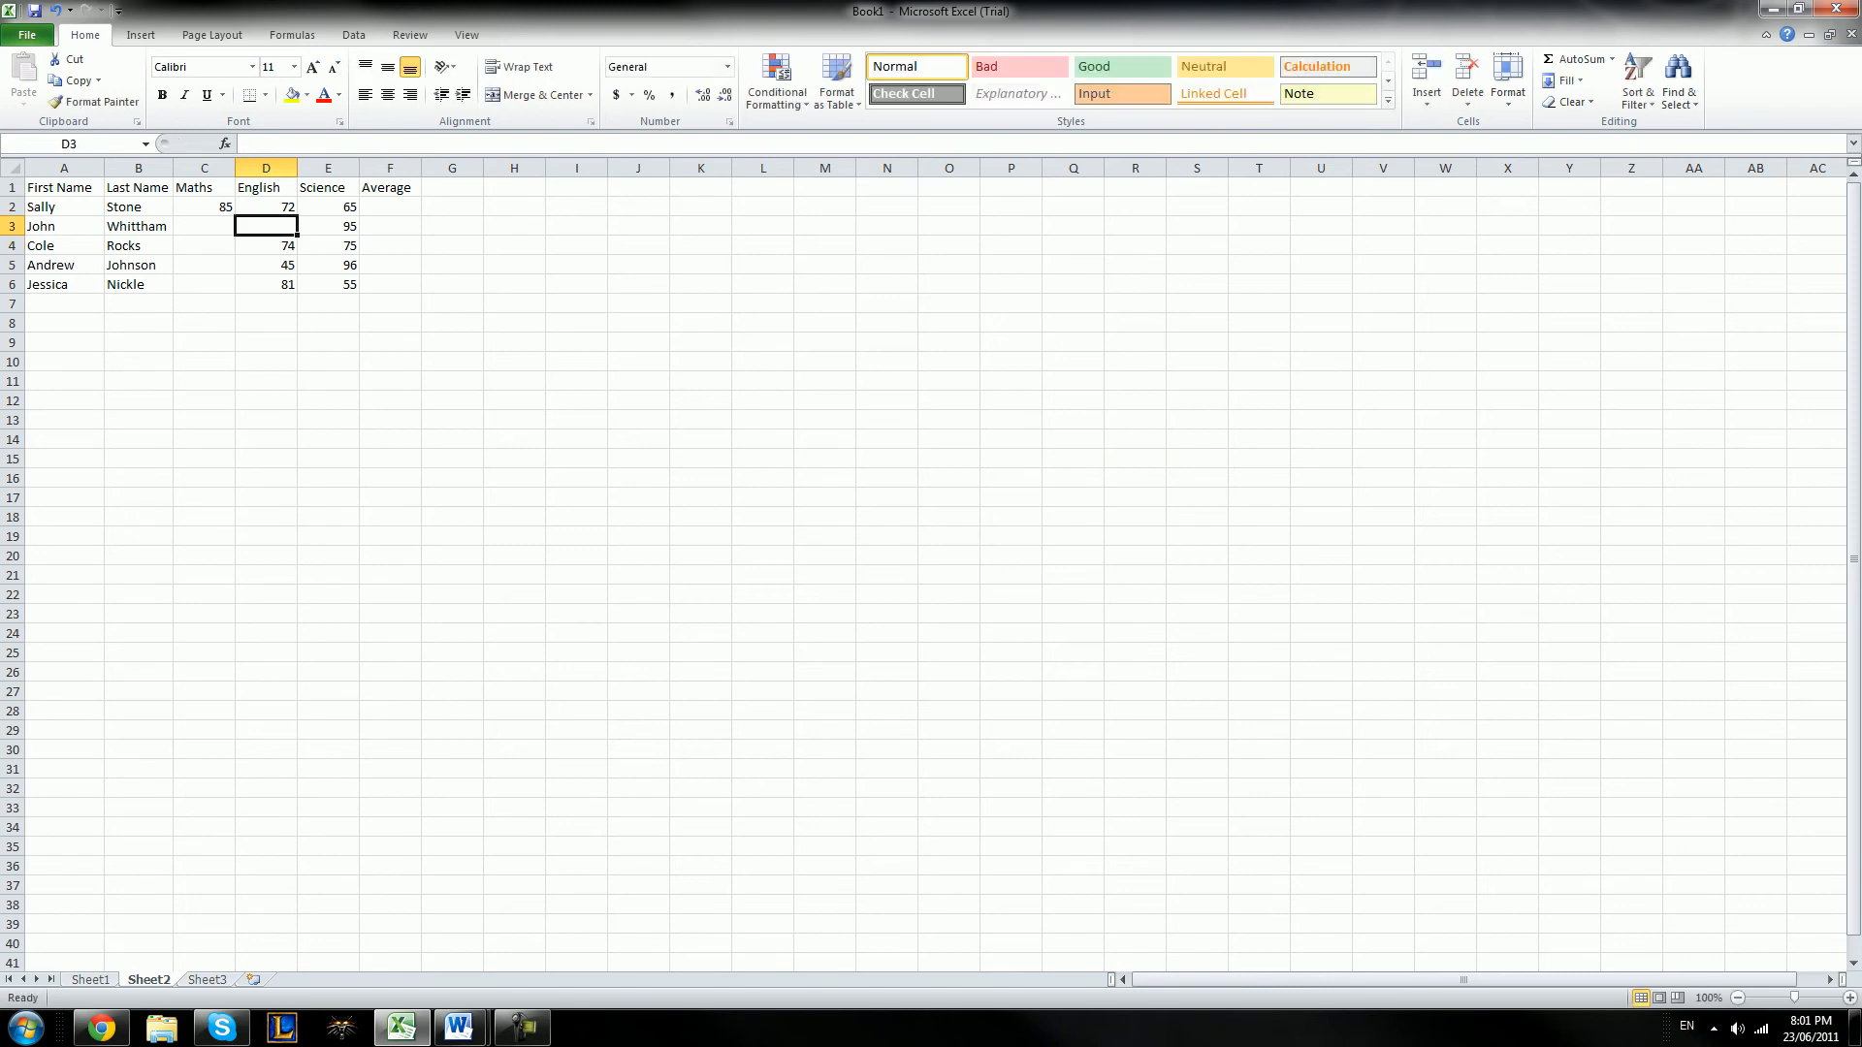
pyautogui.write('65')
pyautogui.press('Left')
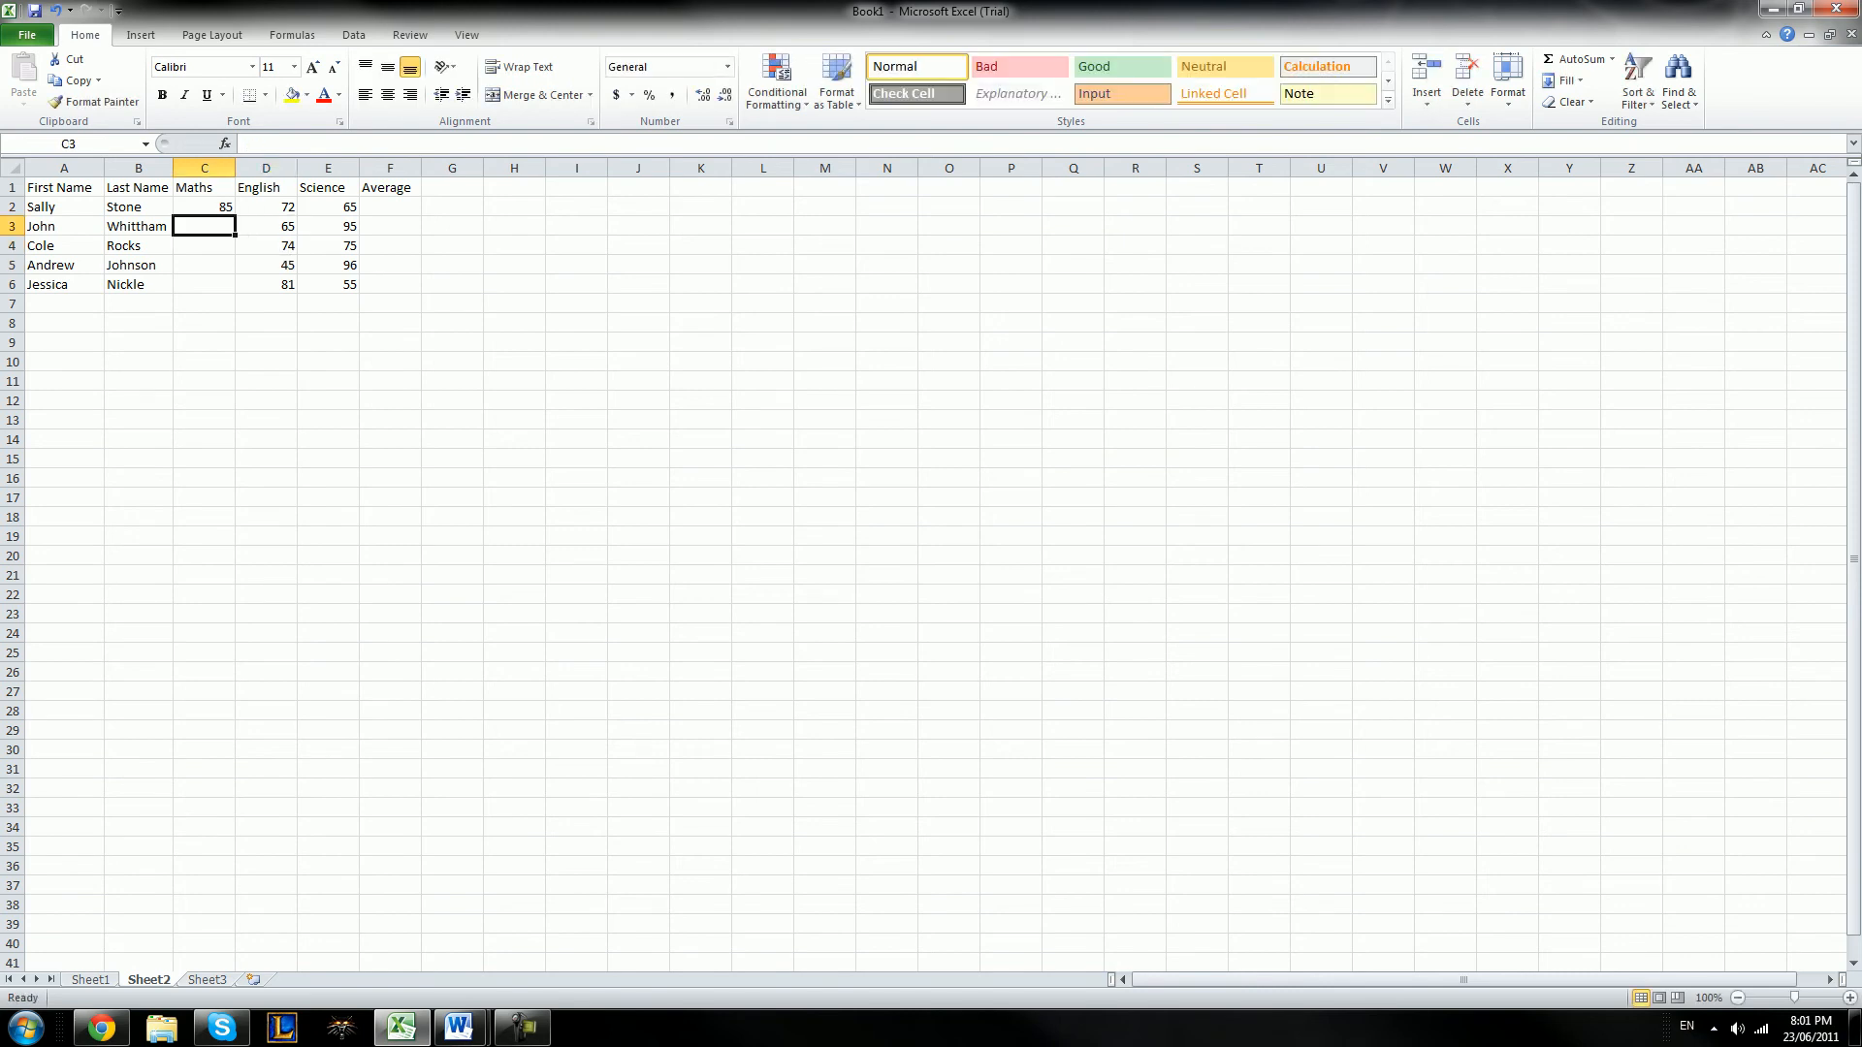
# Enter the remaining Maths marks 66, 60, 50 and 84 in cells C3 to C6
pyautogui.write('66')
pyautogui.press('Return')
pyautogui.write('60')
pyautogui.press('Return')
pyautogui.write('50')
pyautogui.press('Return')
pyautogui.write('84')
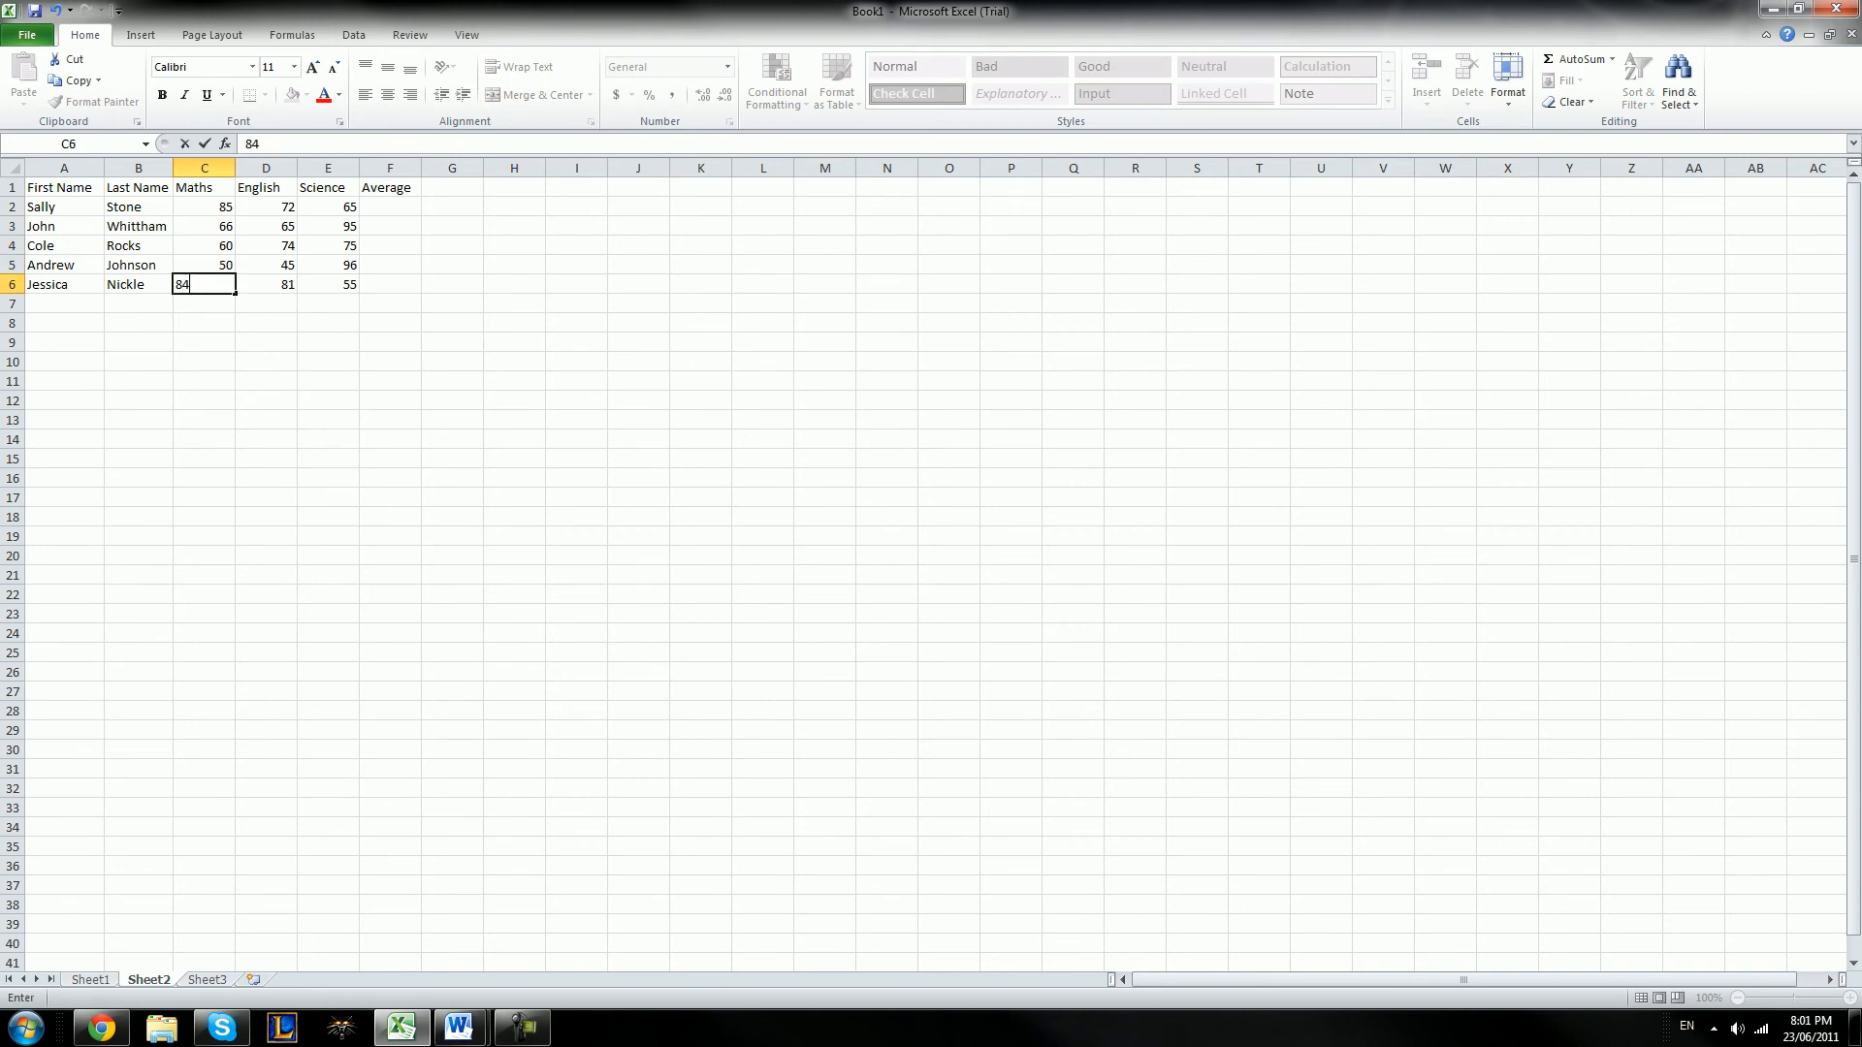
pyautogui.press('Right')
pyautogui.press('Right')
pyautogui.press('Right')
# Highlight the Maths, English and Science marks row by row from row 2 to row 5 to review what each average covers
pyautogui.press('Up')
pyautogui.press('Up')
pyautogui.press('Up')
pyautogui.press('Up')
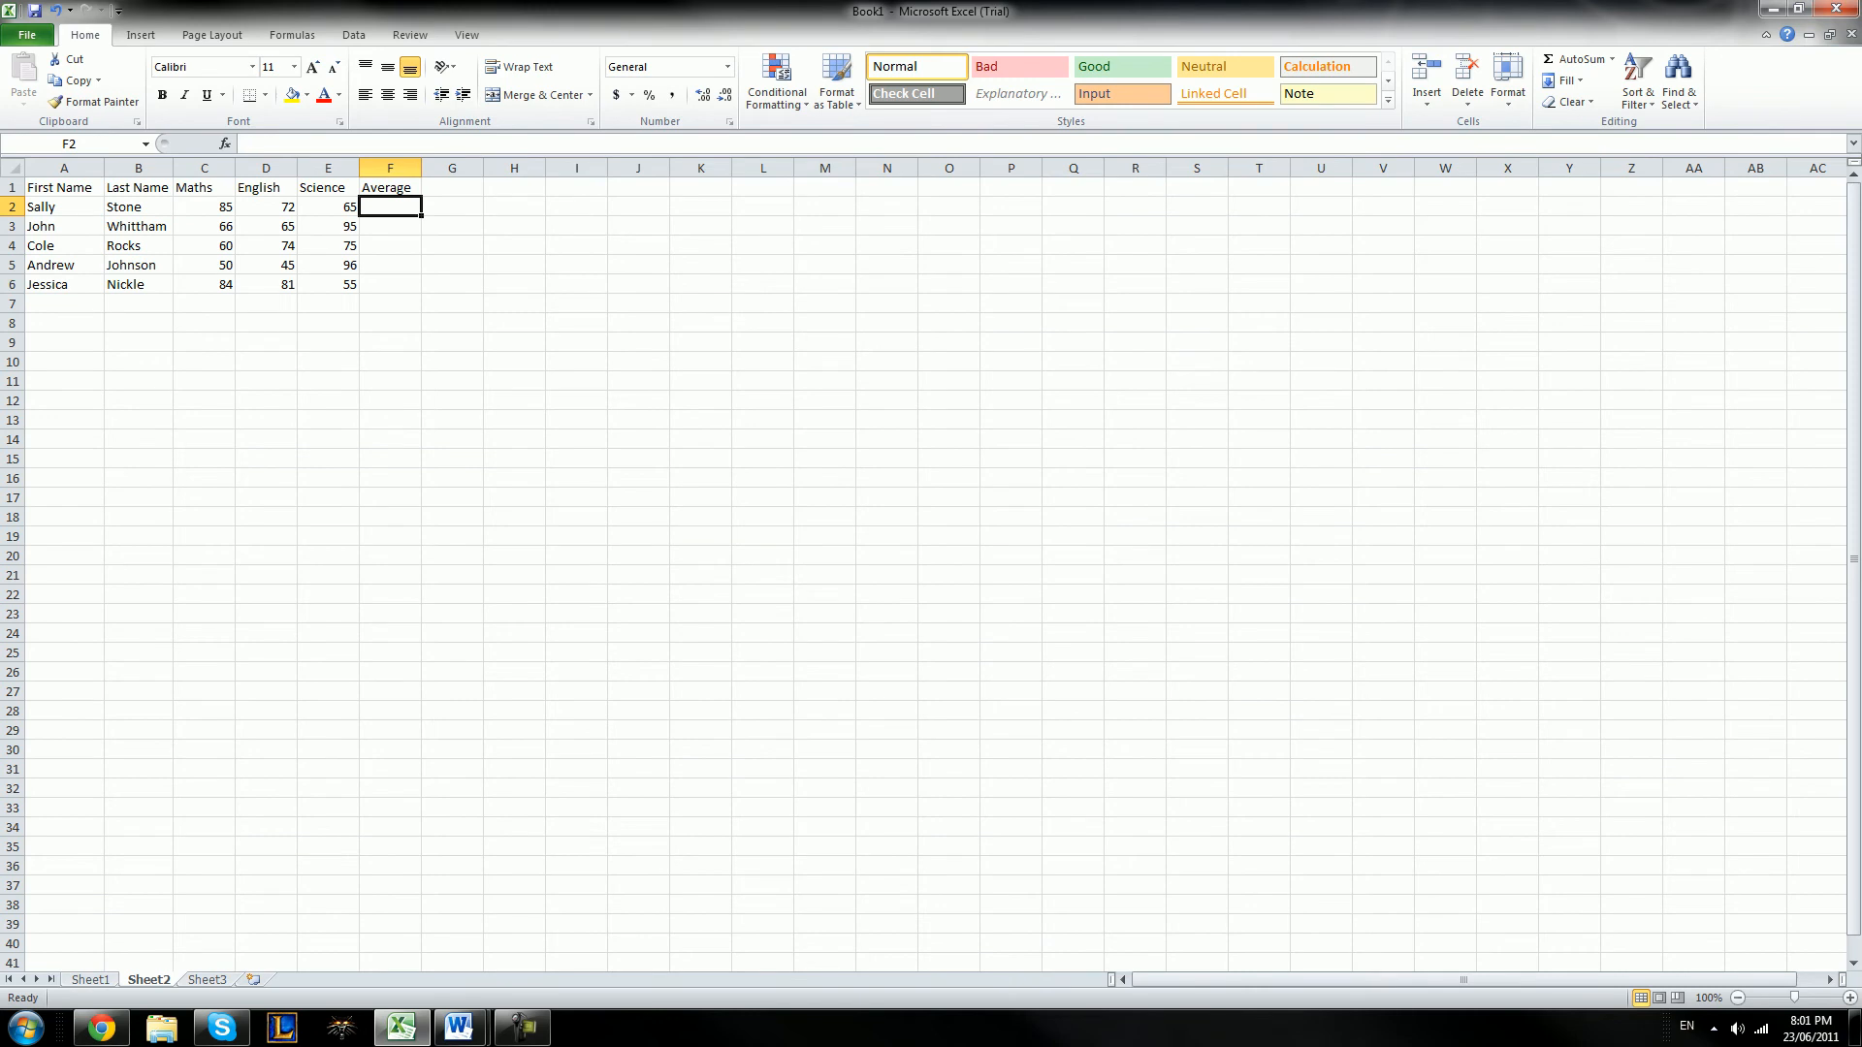
pyautogui.press('Left')
pyautogui.press('Left')
pyautogui.press('Left')
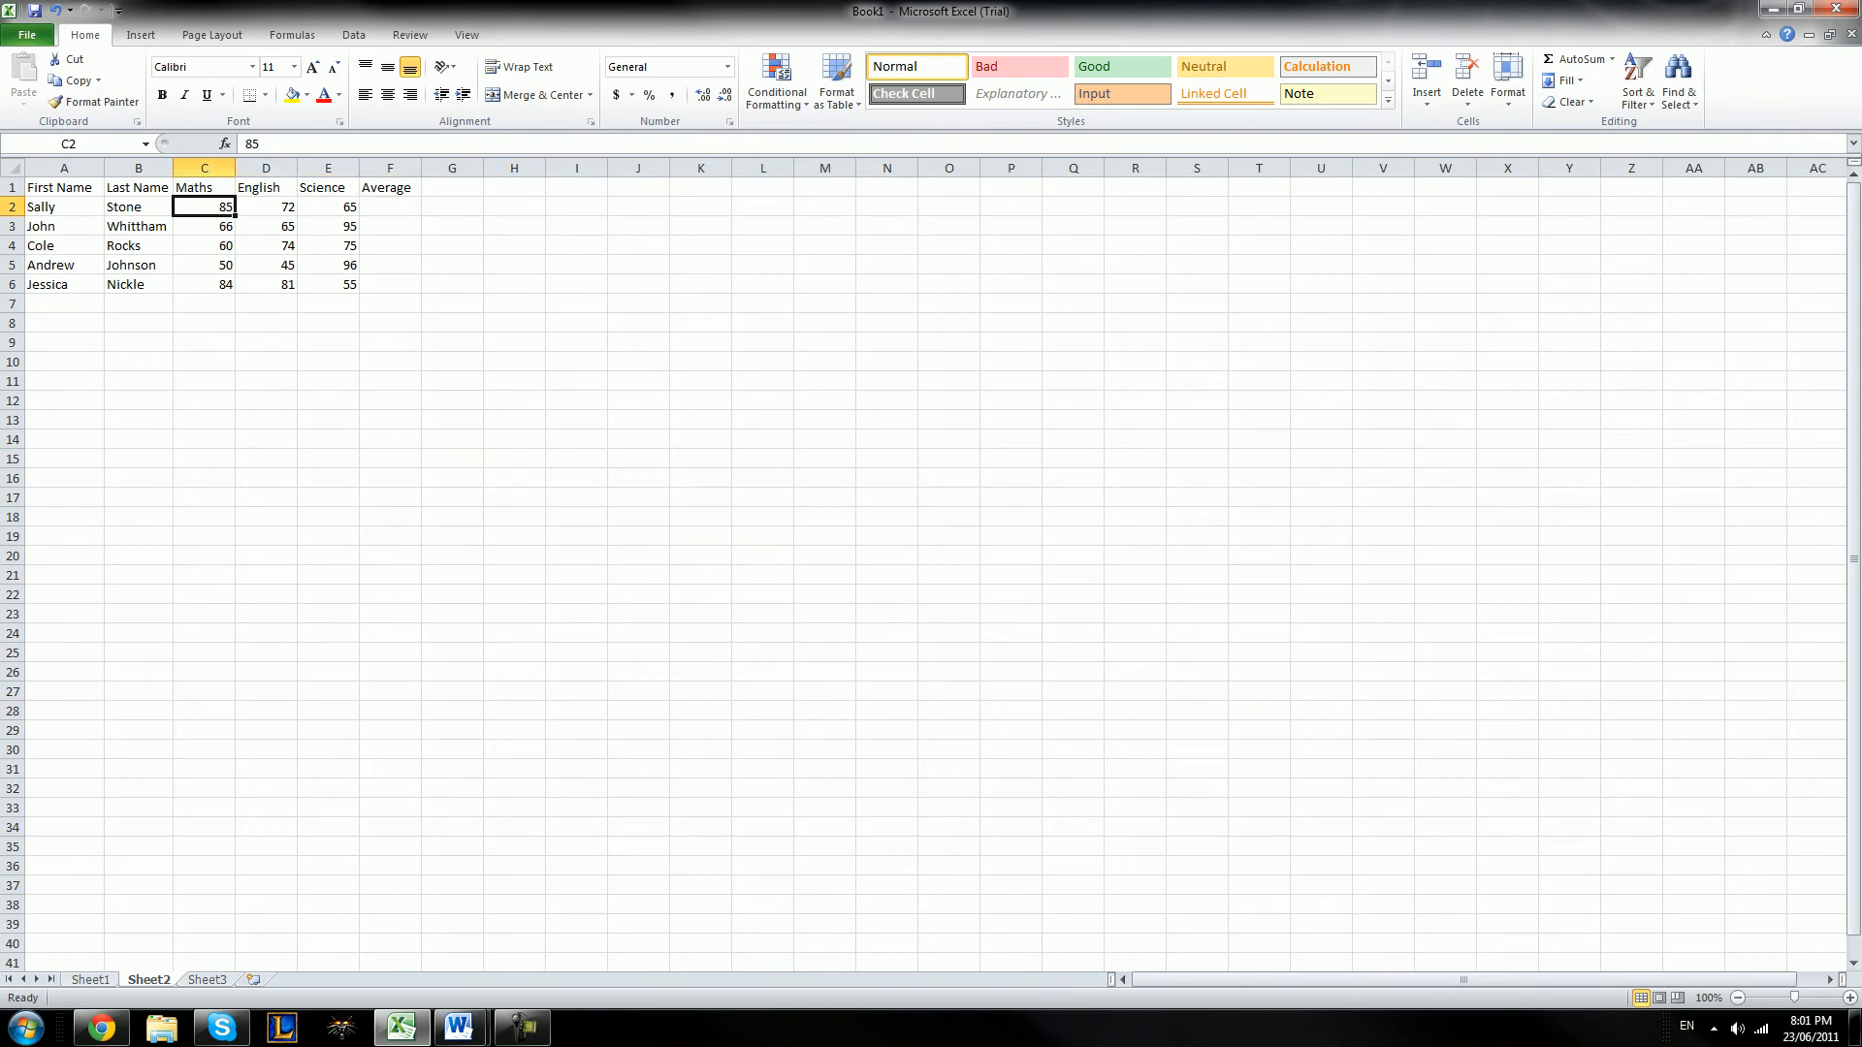
pyautogui.hotkey('shift', 'Right')
pyautogui.hotkey('shift', 'Right')
pyautogui.press('Down')
pyautogui.press('Left')
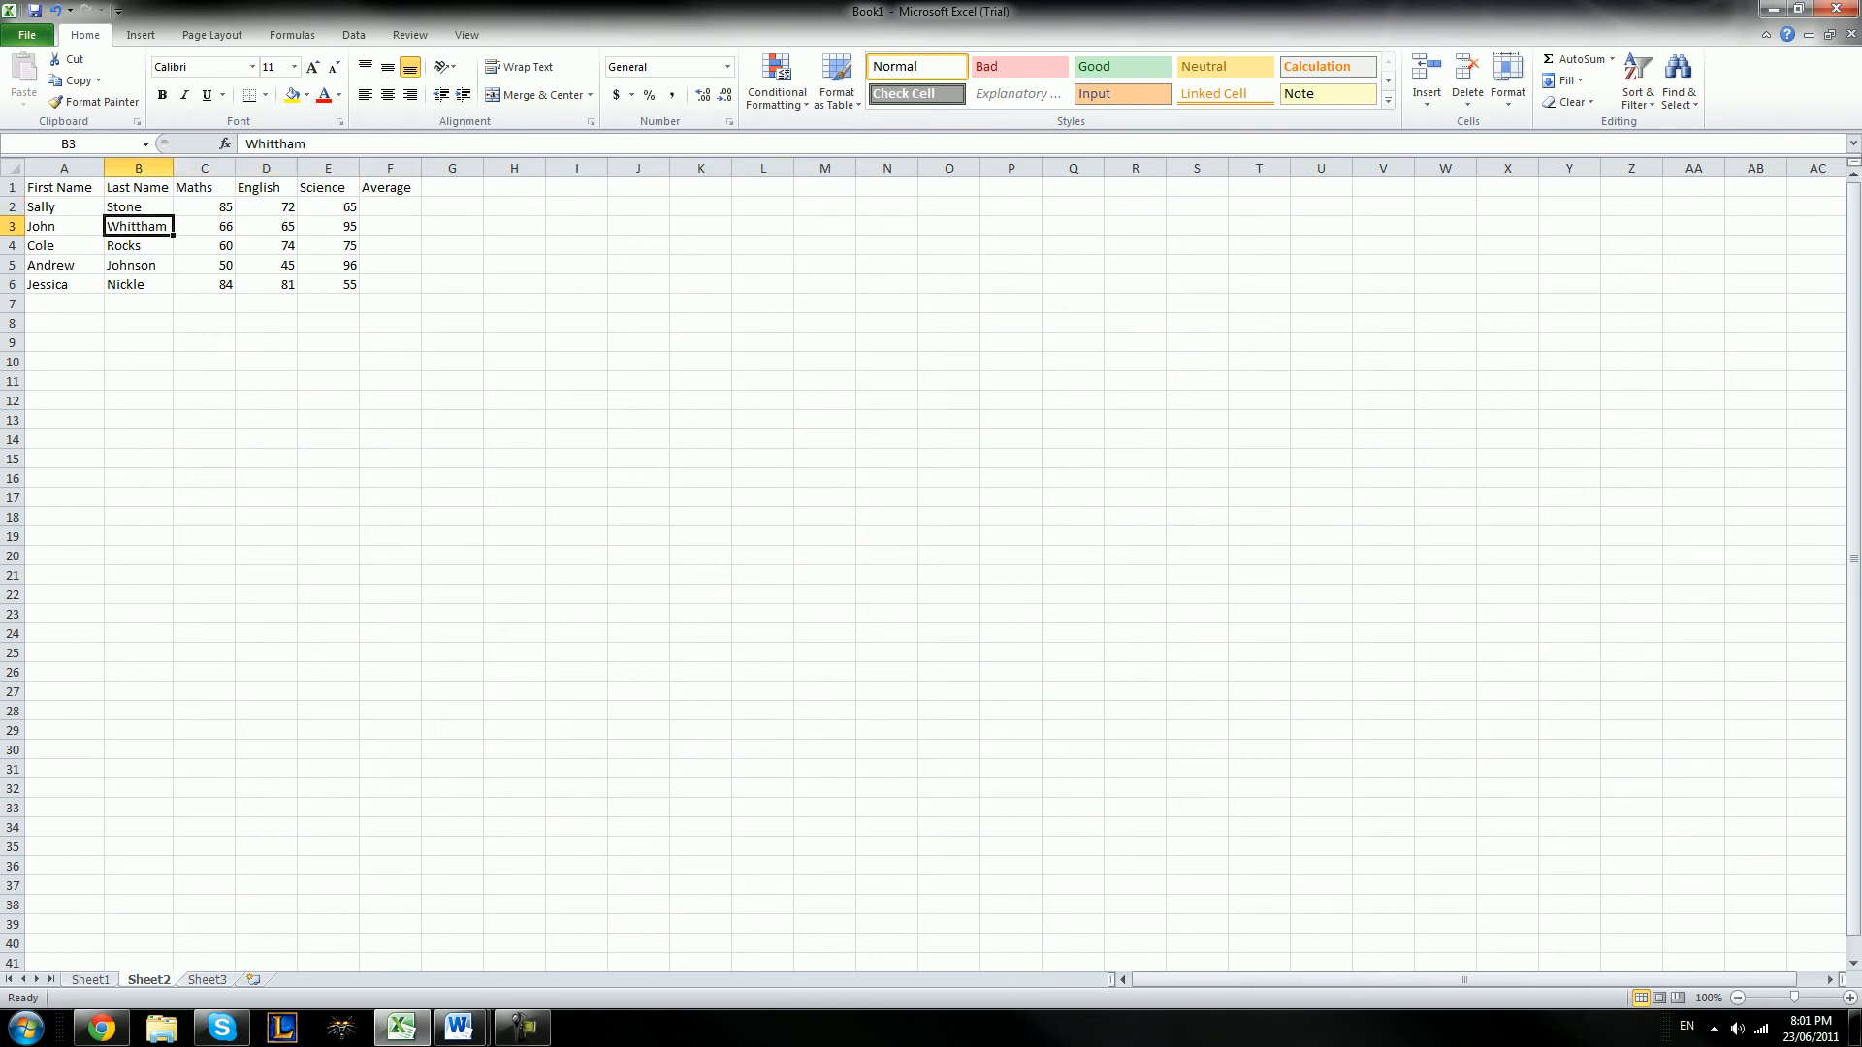
pyautogui.press('Right')
pyautogui.hotkey('shift', 'Right')
pyautogui.hotkey('shift', 'Right')
pyautogui.hotkey('shift', 'Right')
pyautogui.press('Left')
pyautogui.press('Down')
pyautogui.press('Right')
pyautogui.hotkey('shift', 'Right')
pyautogui.hotkey('shift', 'Right')
pyautogui.hotkey('shift', 'Right')
pyautogui.press('Left')
pyautogui.press('Down')
pyautogui.press('Right')
pyautogui.hotkey('shift', 'Right')
pyautogui.hotkey('shift', 'Right')
# Calculate the first student's average in cell F2 with the AVERAGE function over C2:E2
pyautogui.press('Up')
pyautogui.press('Right')
pyautogui.press('Right')
pyautogui.press('Right')
pyautogui.press('Up')
pyautogui.press('Up')
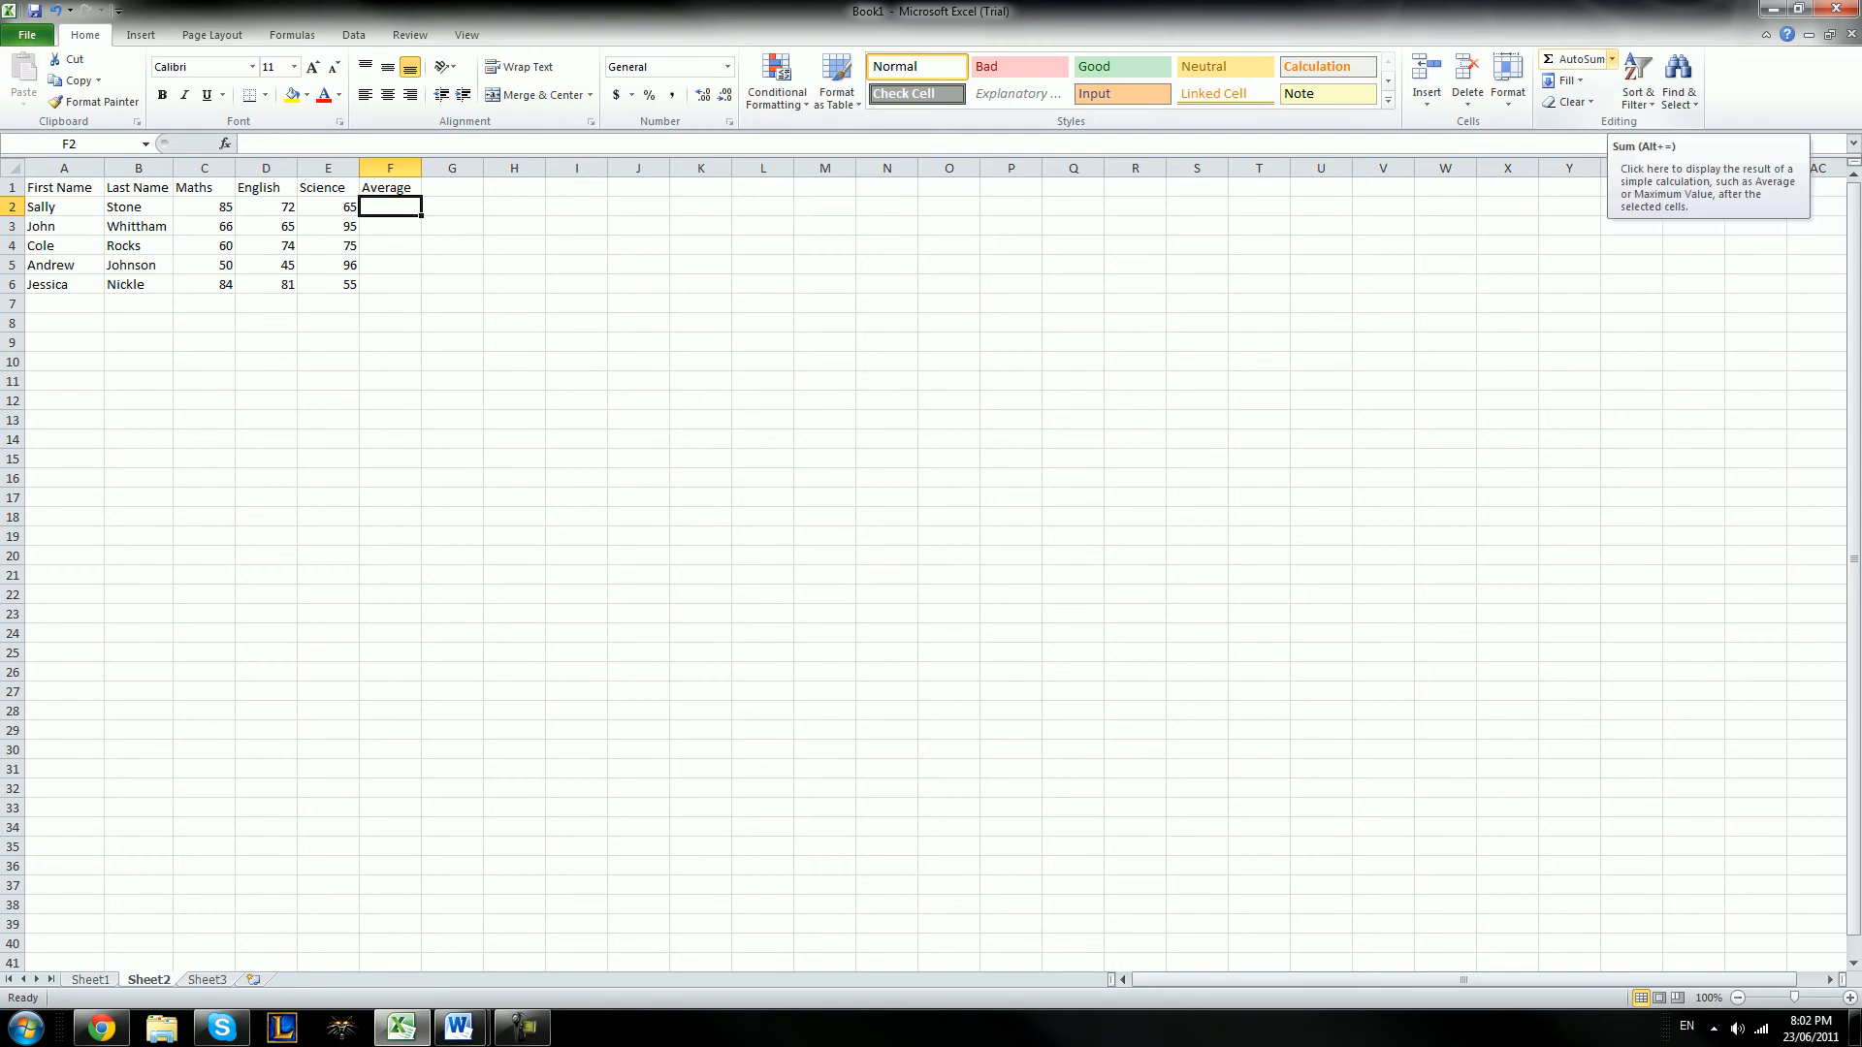
pyautogui.click(1612, 59)
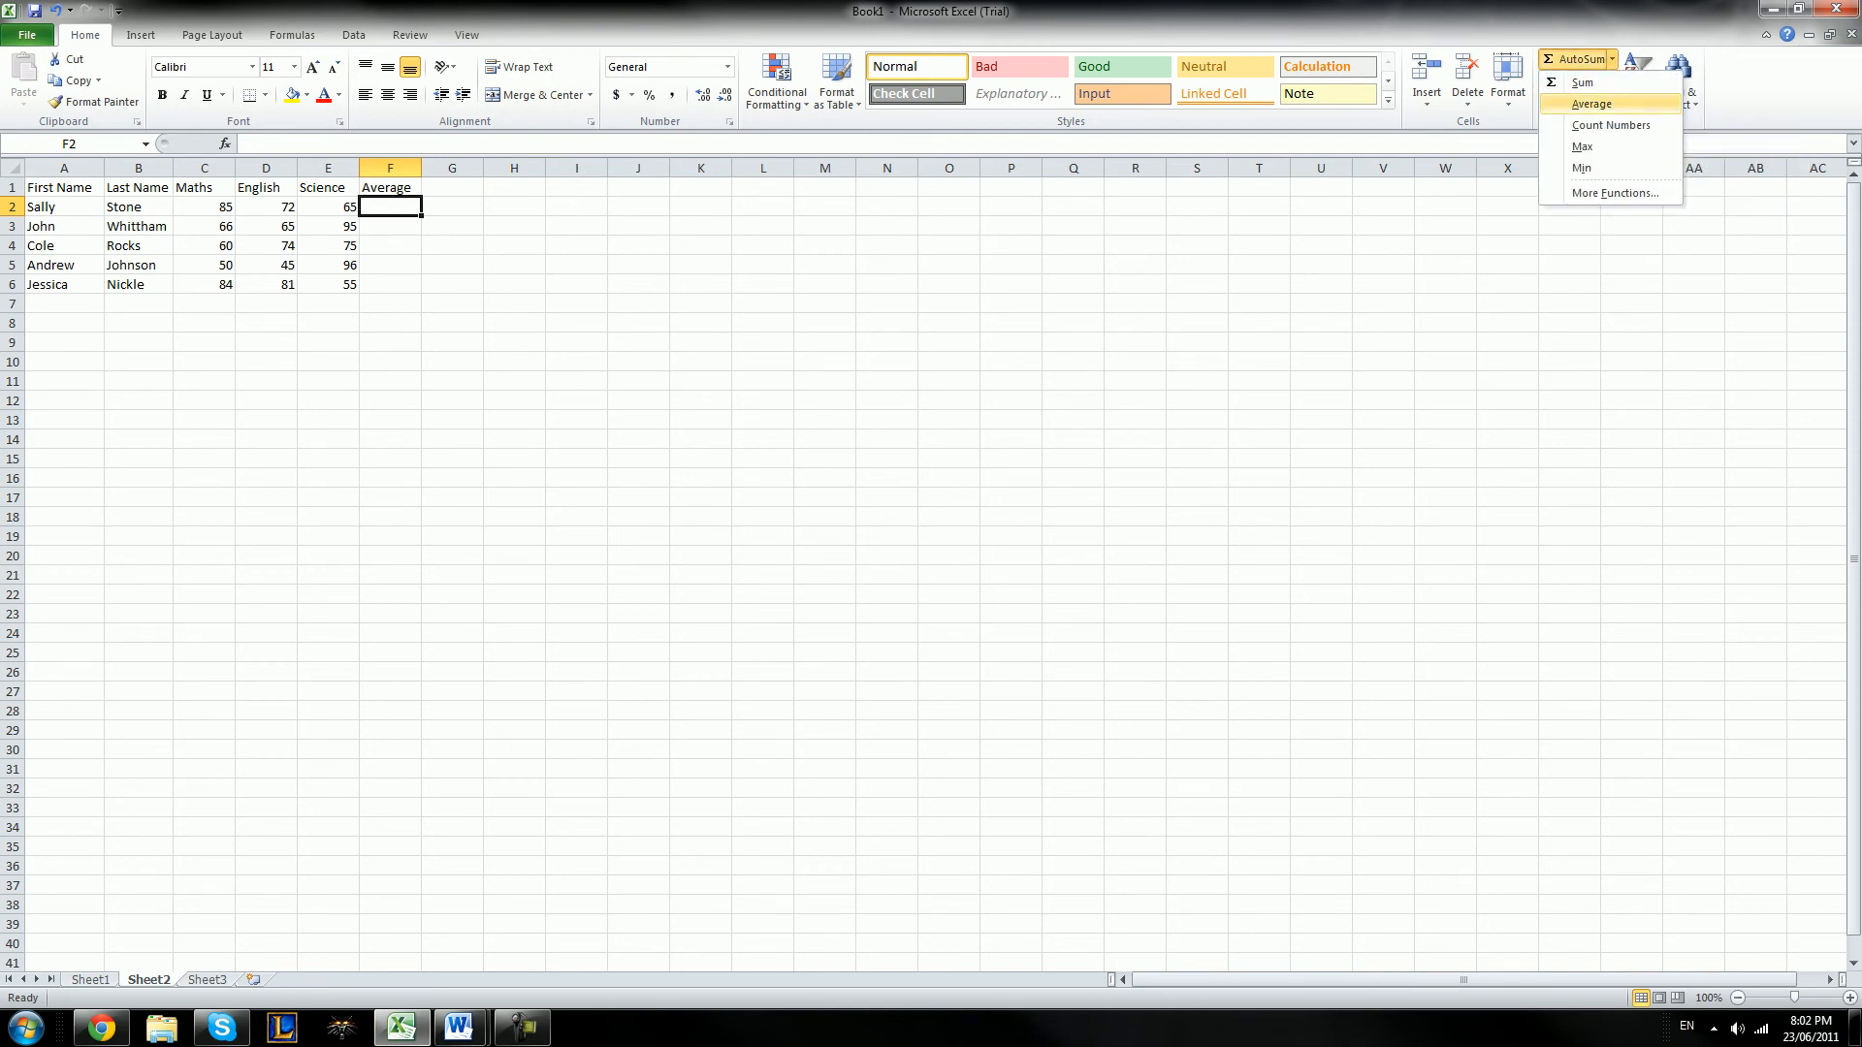
pyautogui.click(1591, 104)
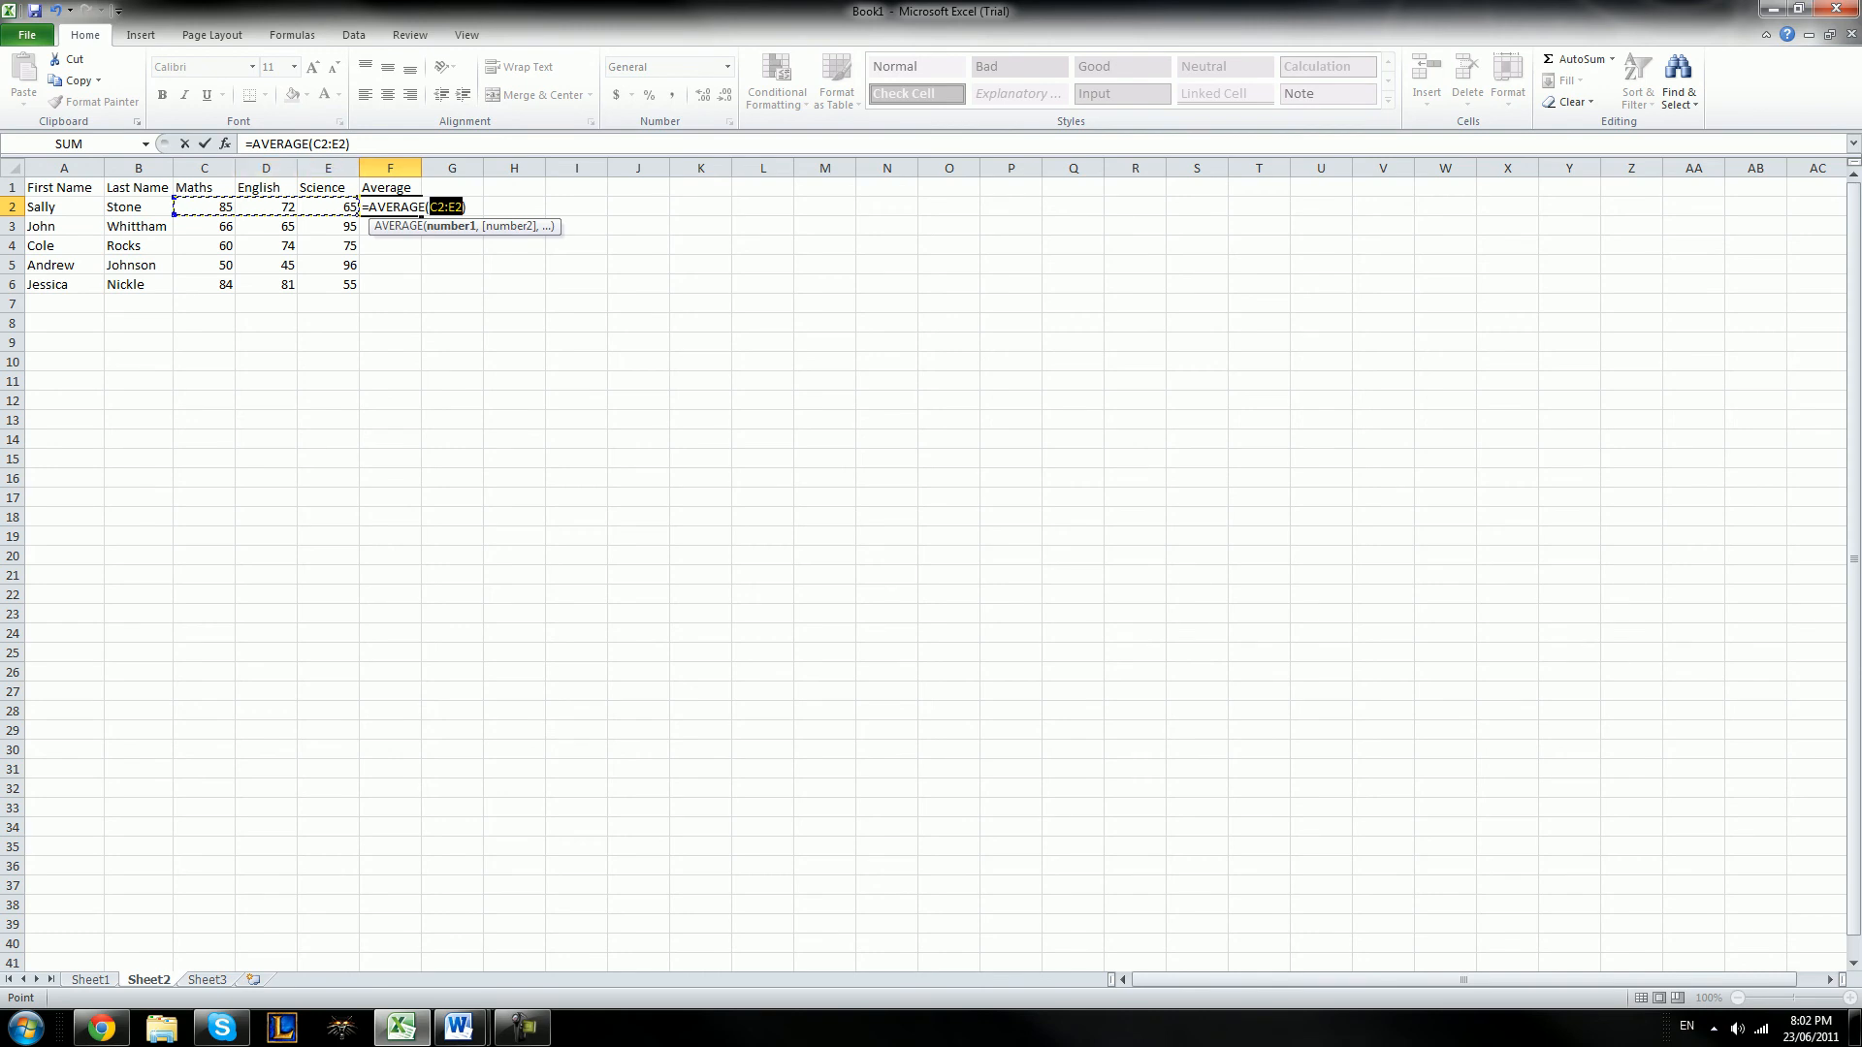
pyautogui.click(824, 420)
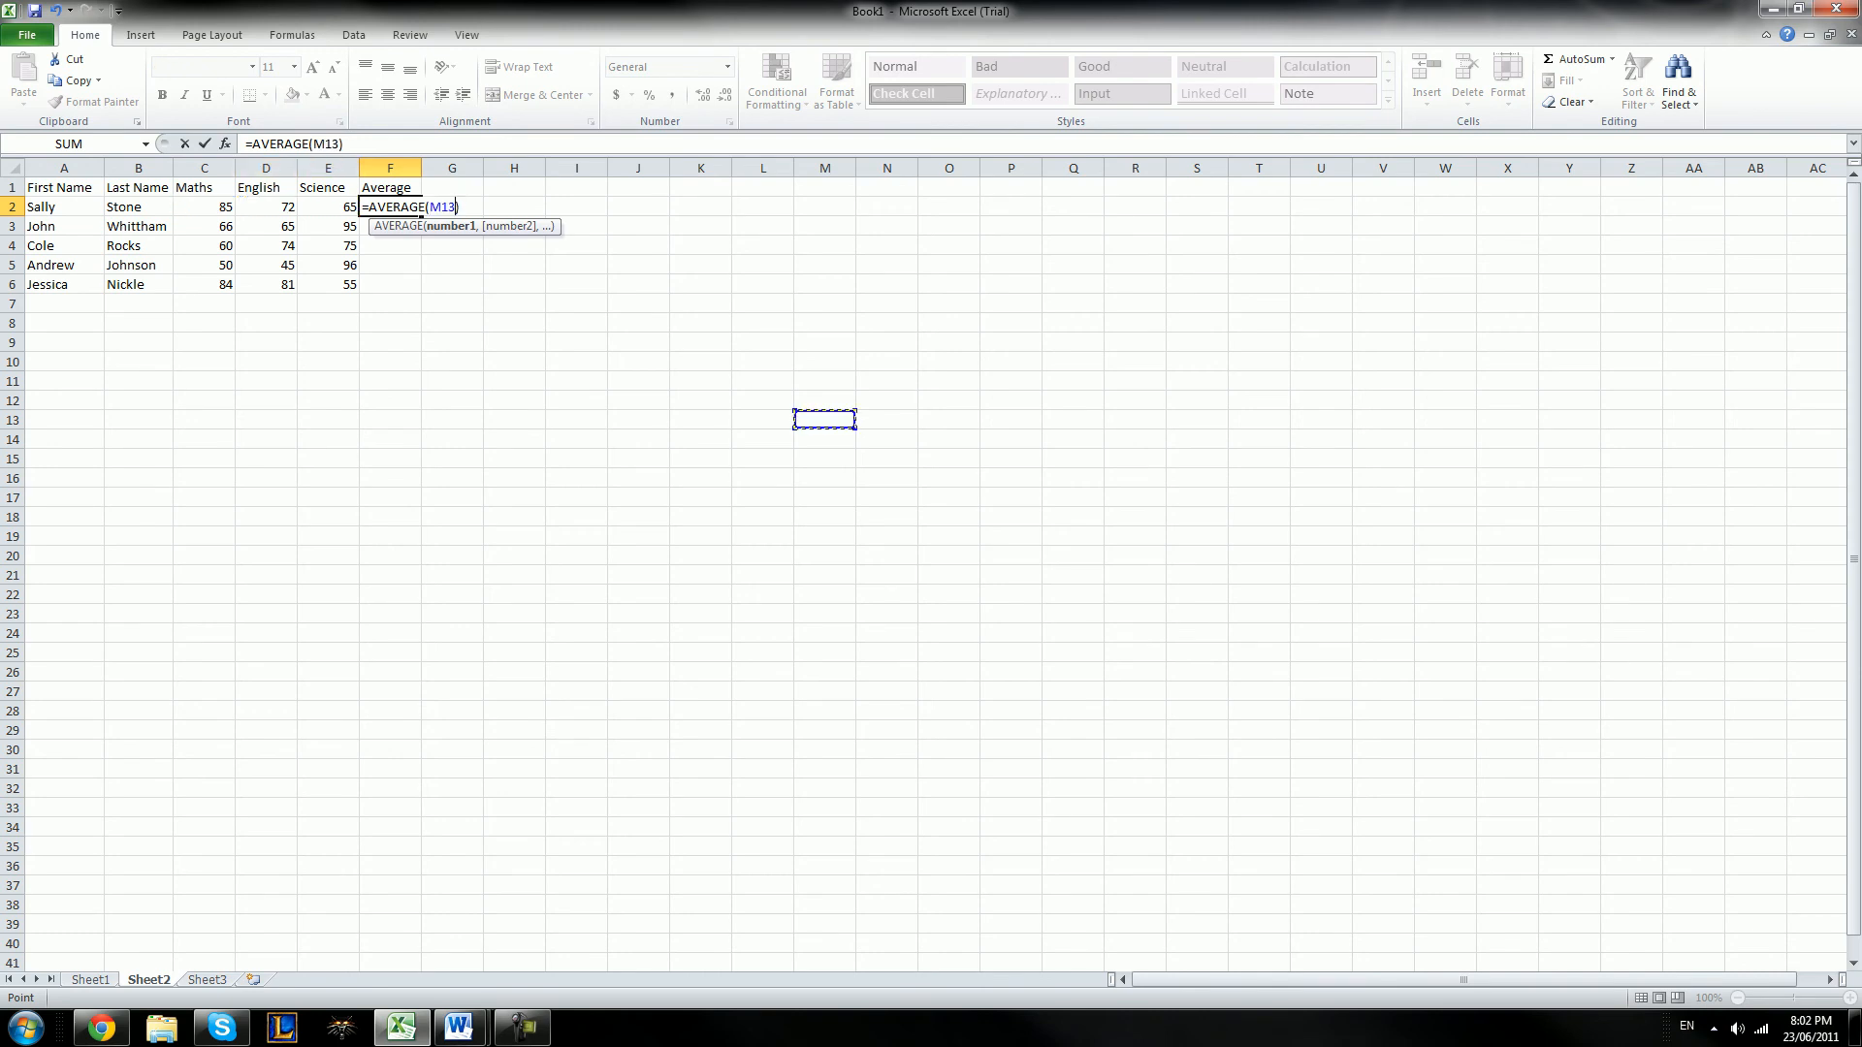
pyautogui.click(203, 188)
pyautogui.moveTo(206, 207); pyautogui.dragTo(332, 207)
pyautogui.press('Return')
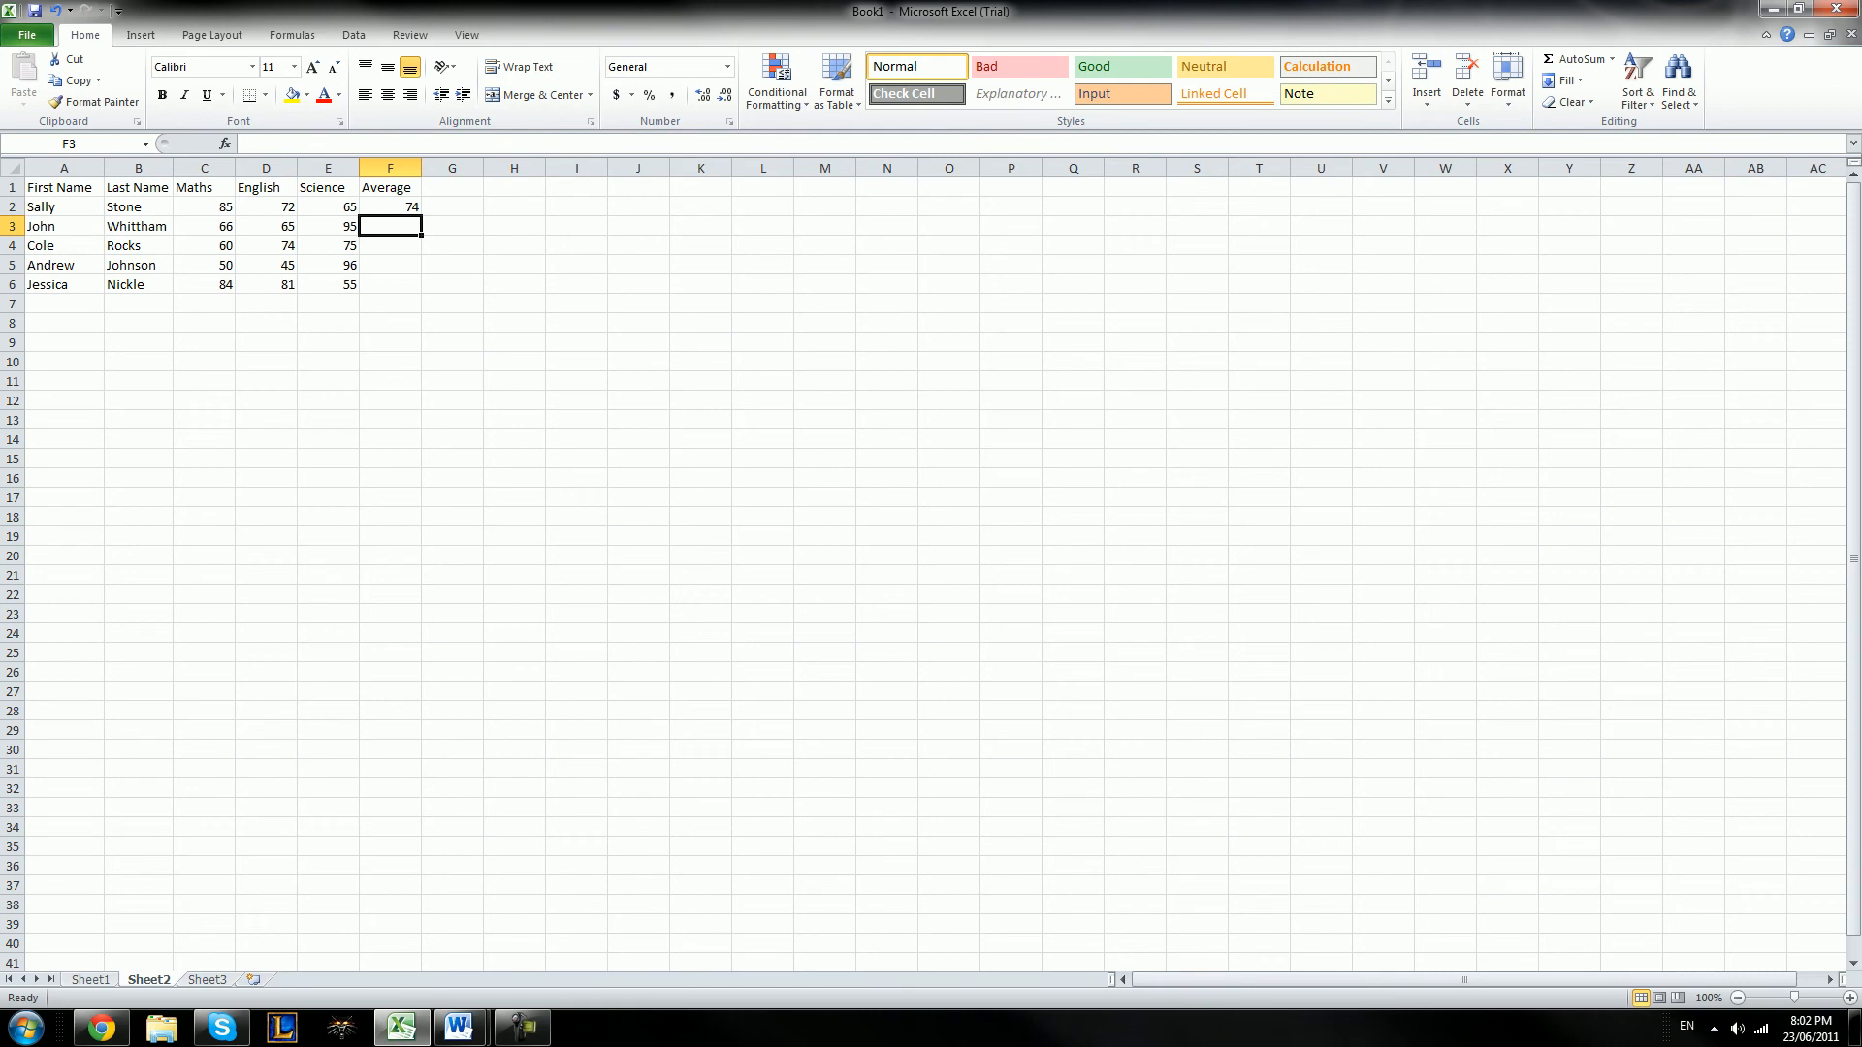
# Calculate the second student's average in cell F3 with the AVERAGE function over C3:E3
pyautogui.click(1612, 59)
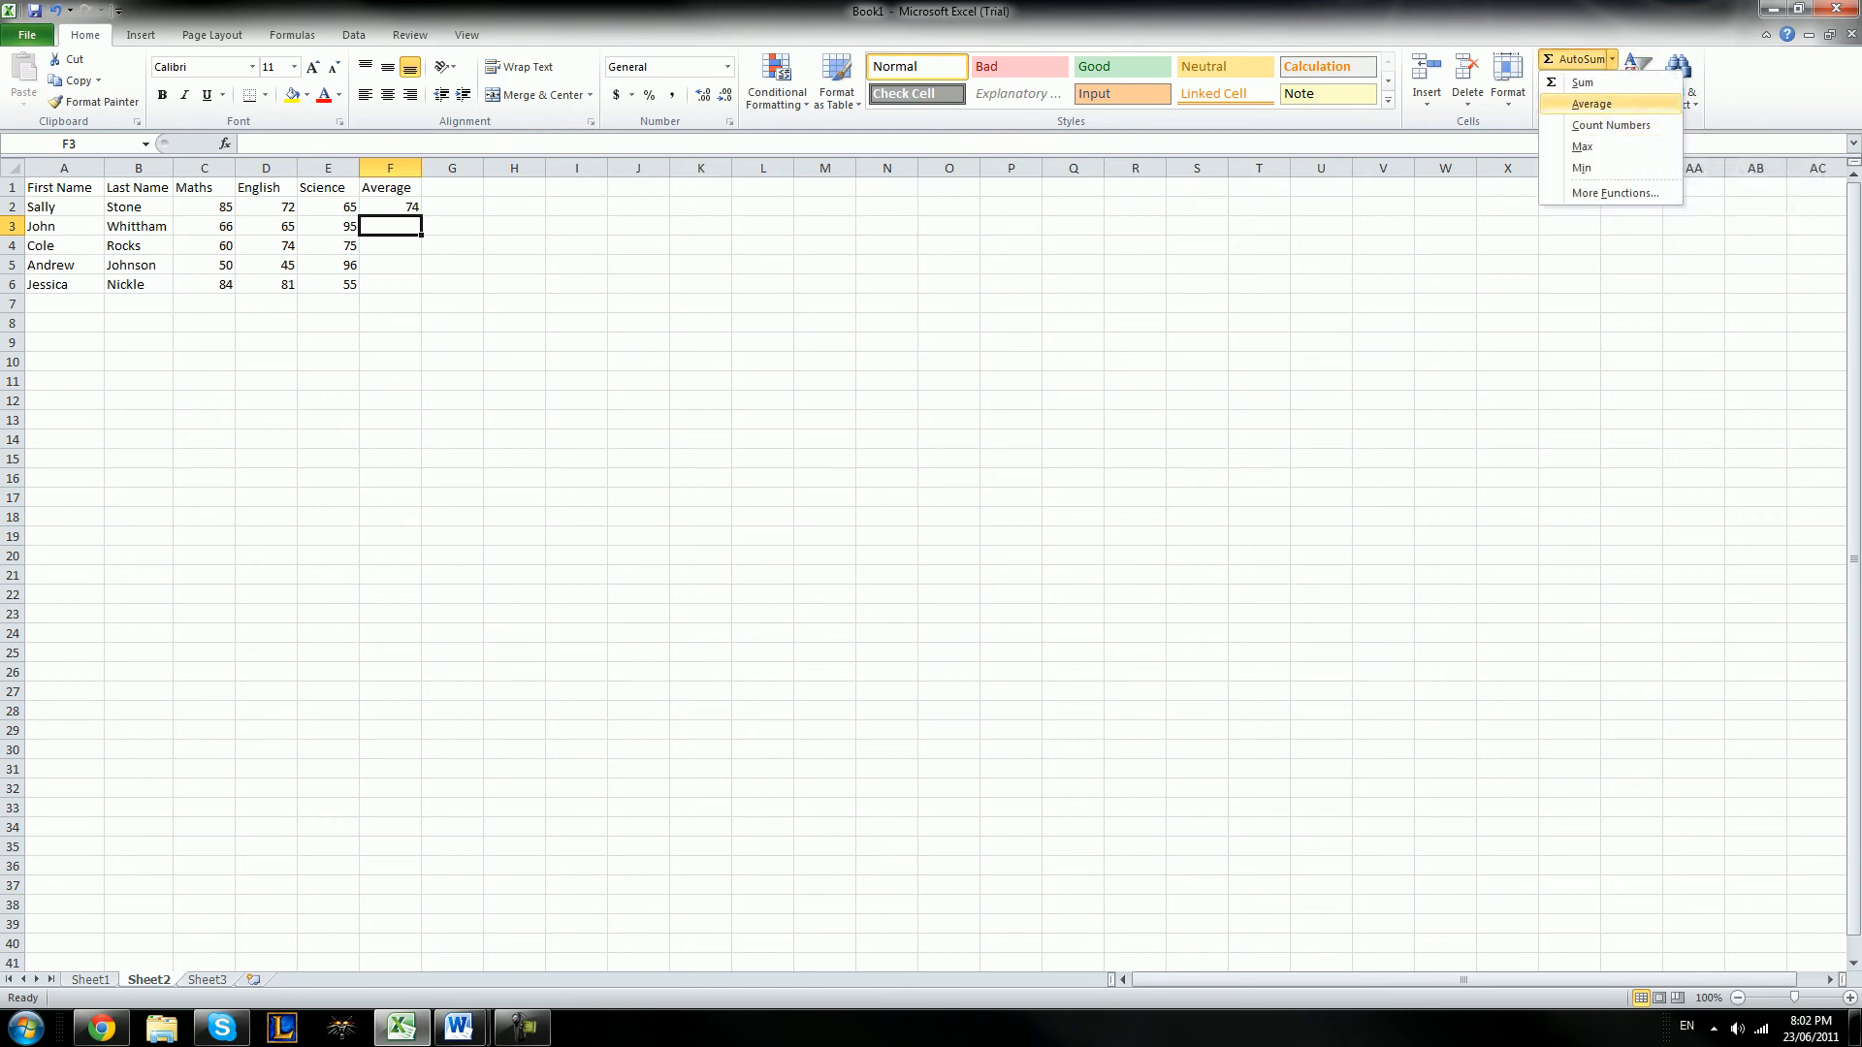
pyautogui.click(1576, 103)
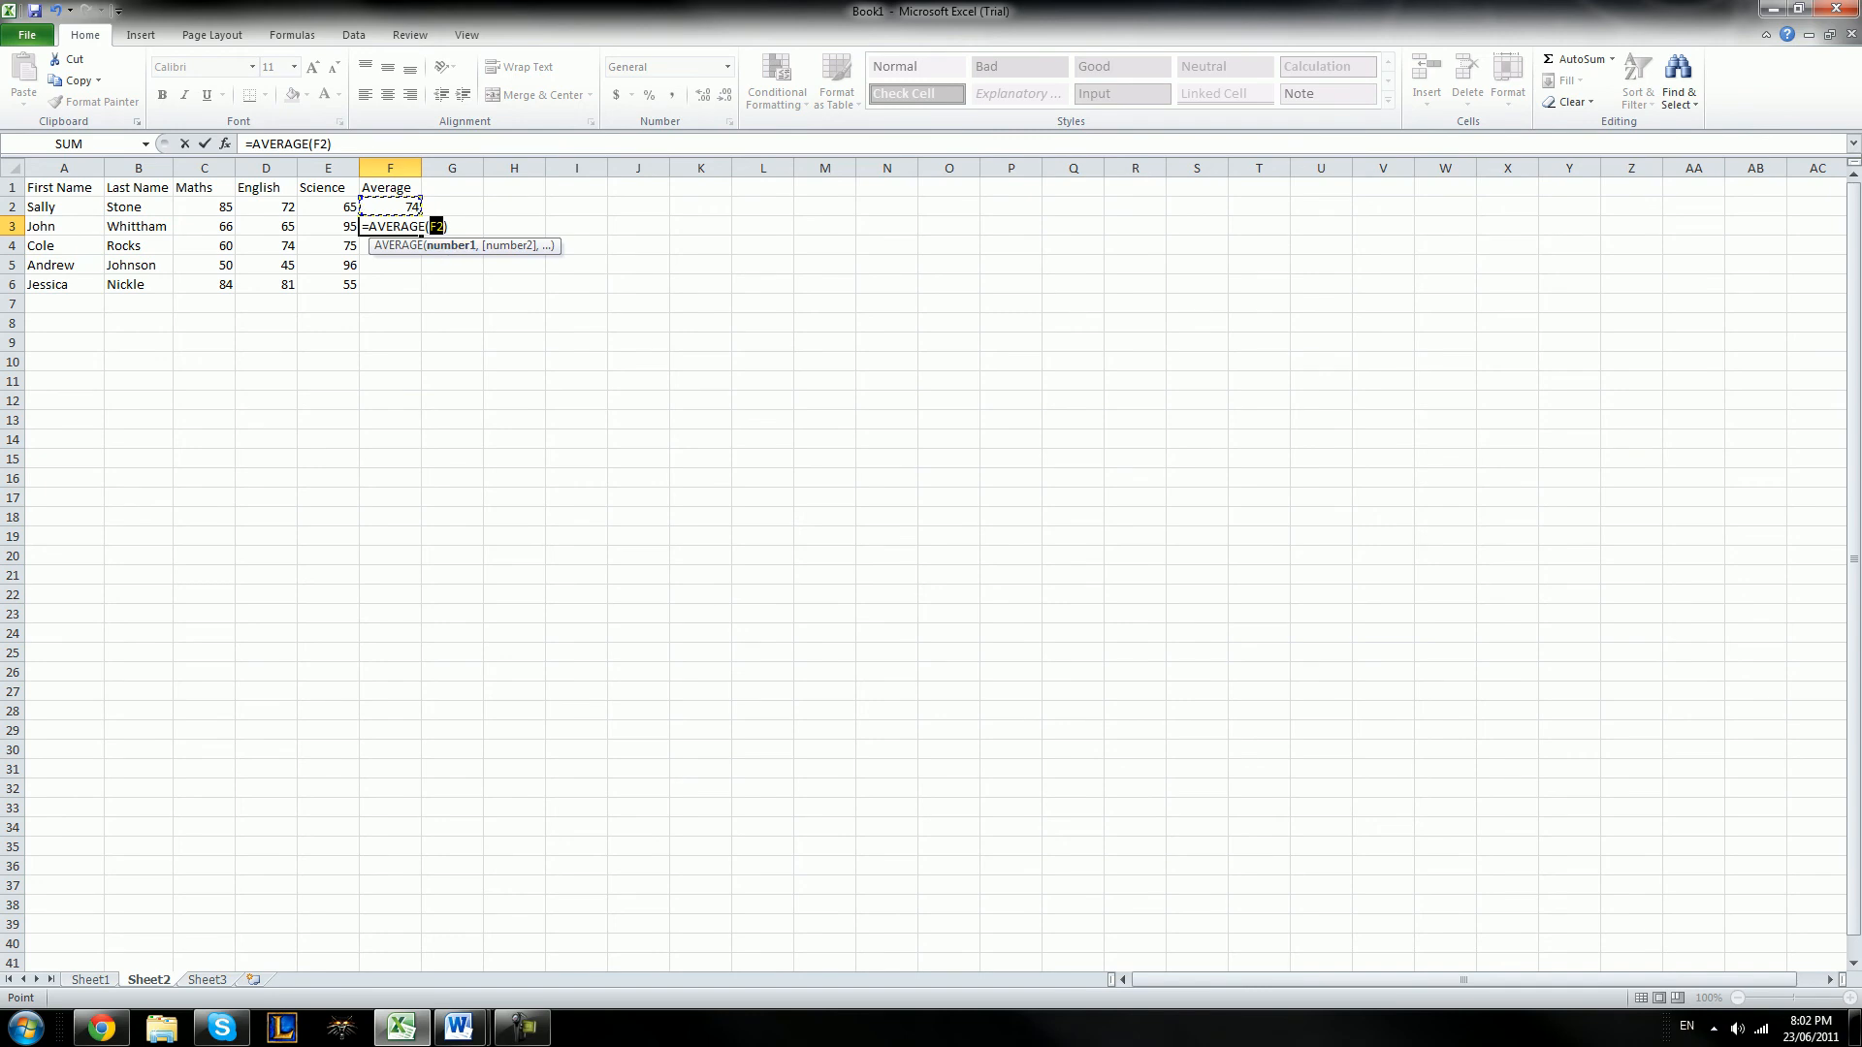
pyautogui.click(204, 226)
pyautogui.moveTo(204, 226); pyautogui.dragTo(327, 226)
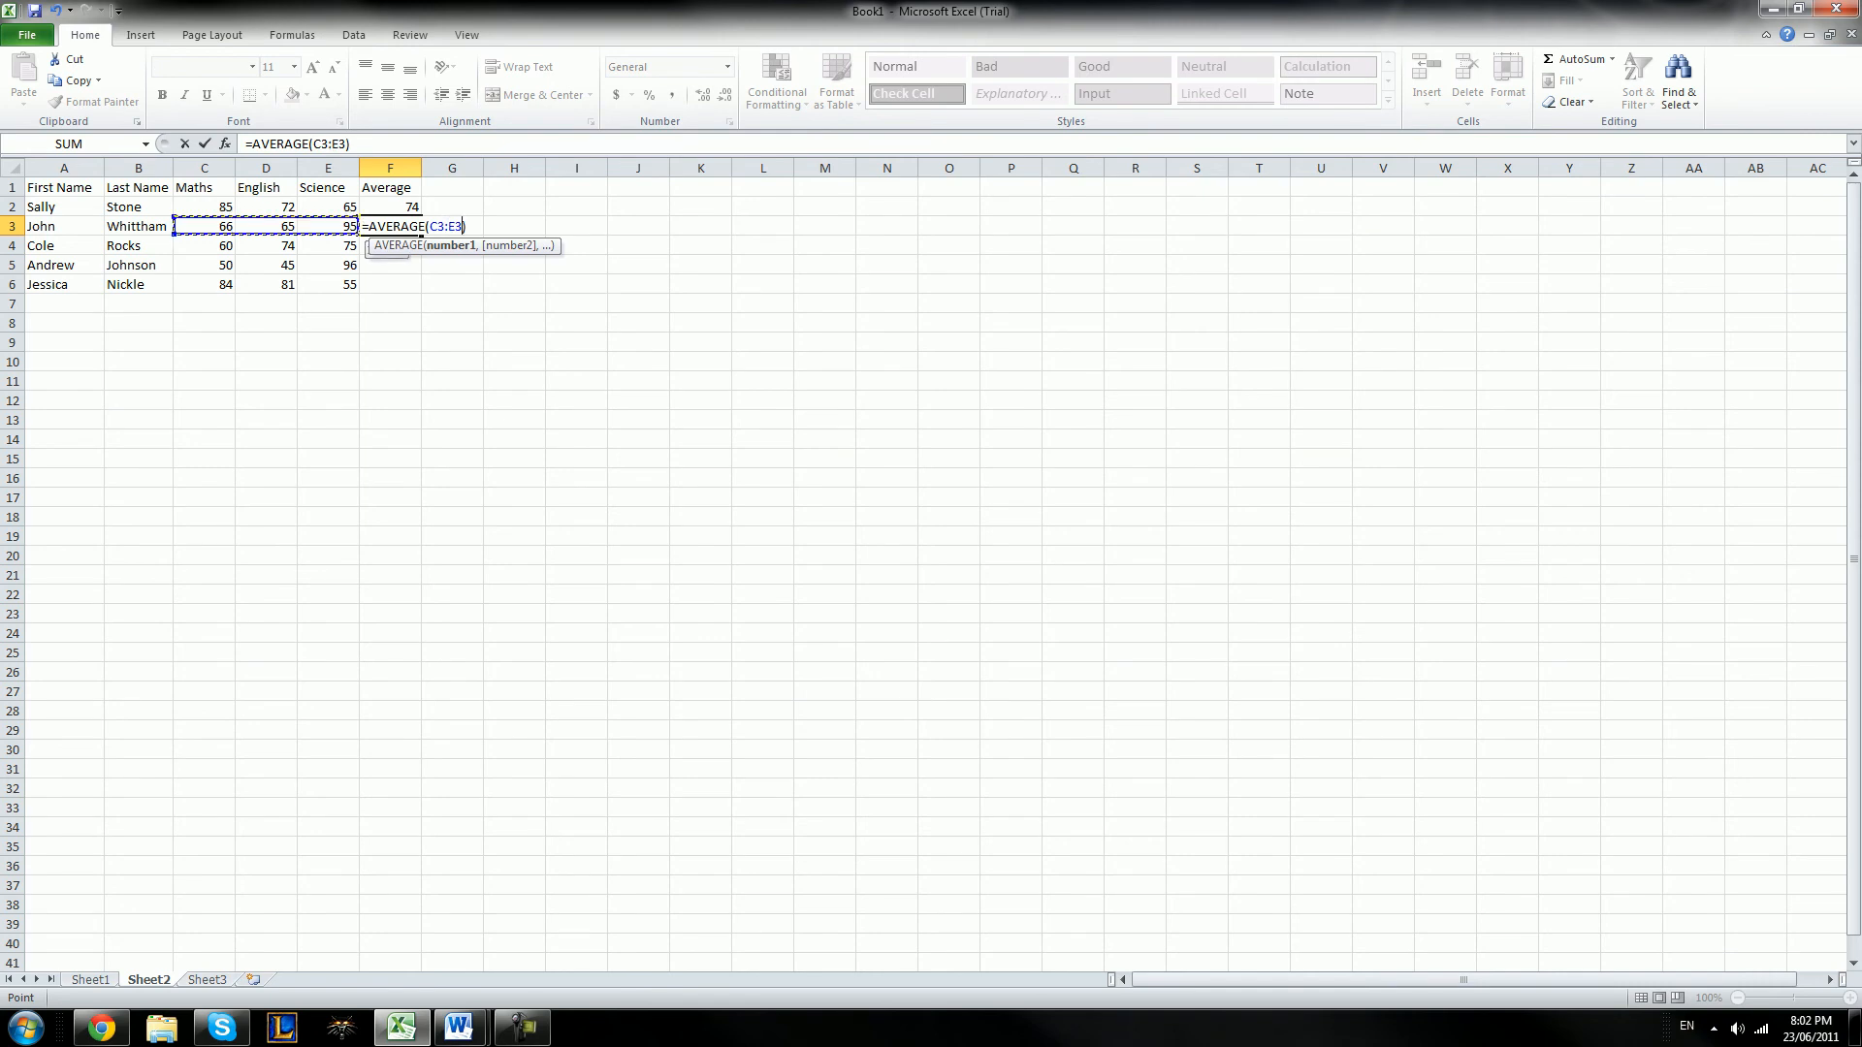
pyautogui.press('Return')
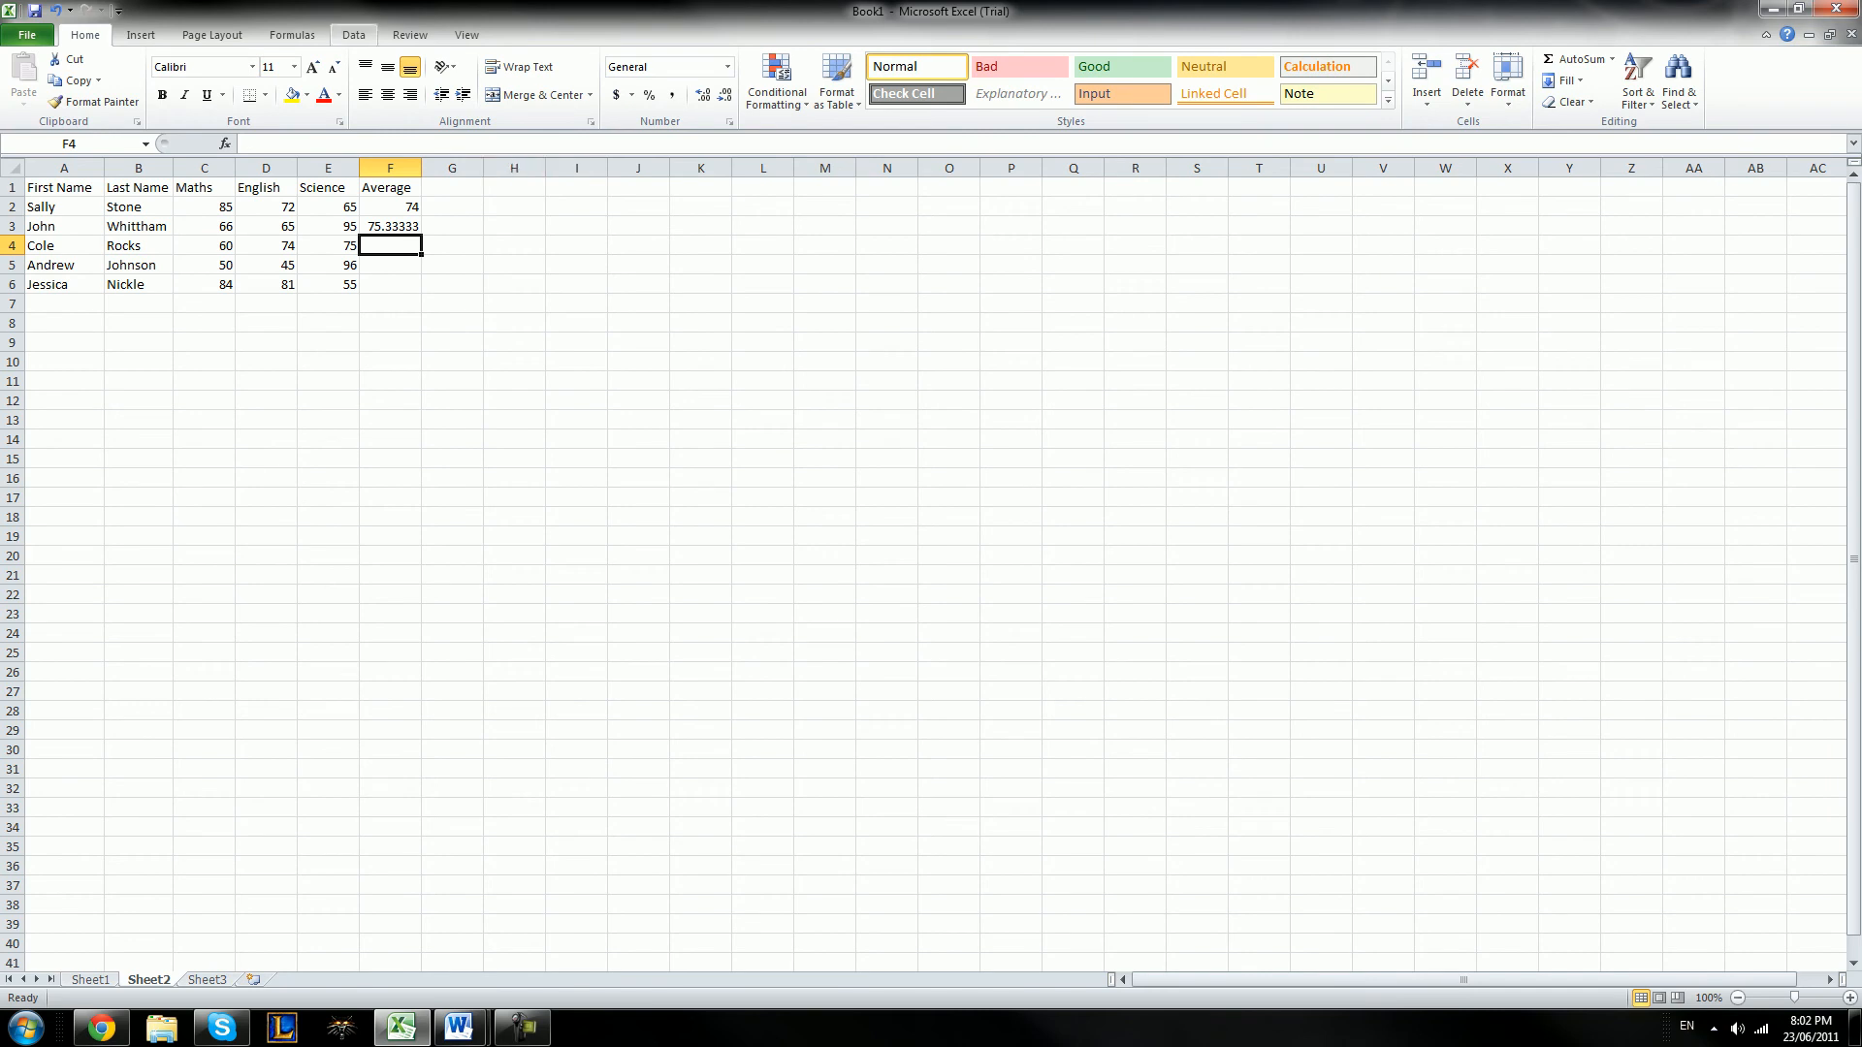
# Fill the average formula from F2 down to F6 and check the formula in each filled cell
pyautogui.click(390, 207)
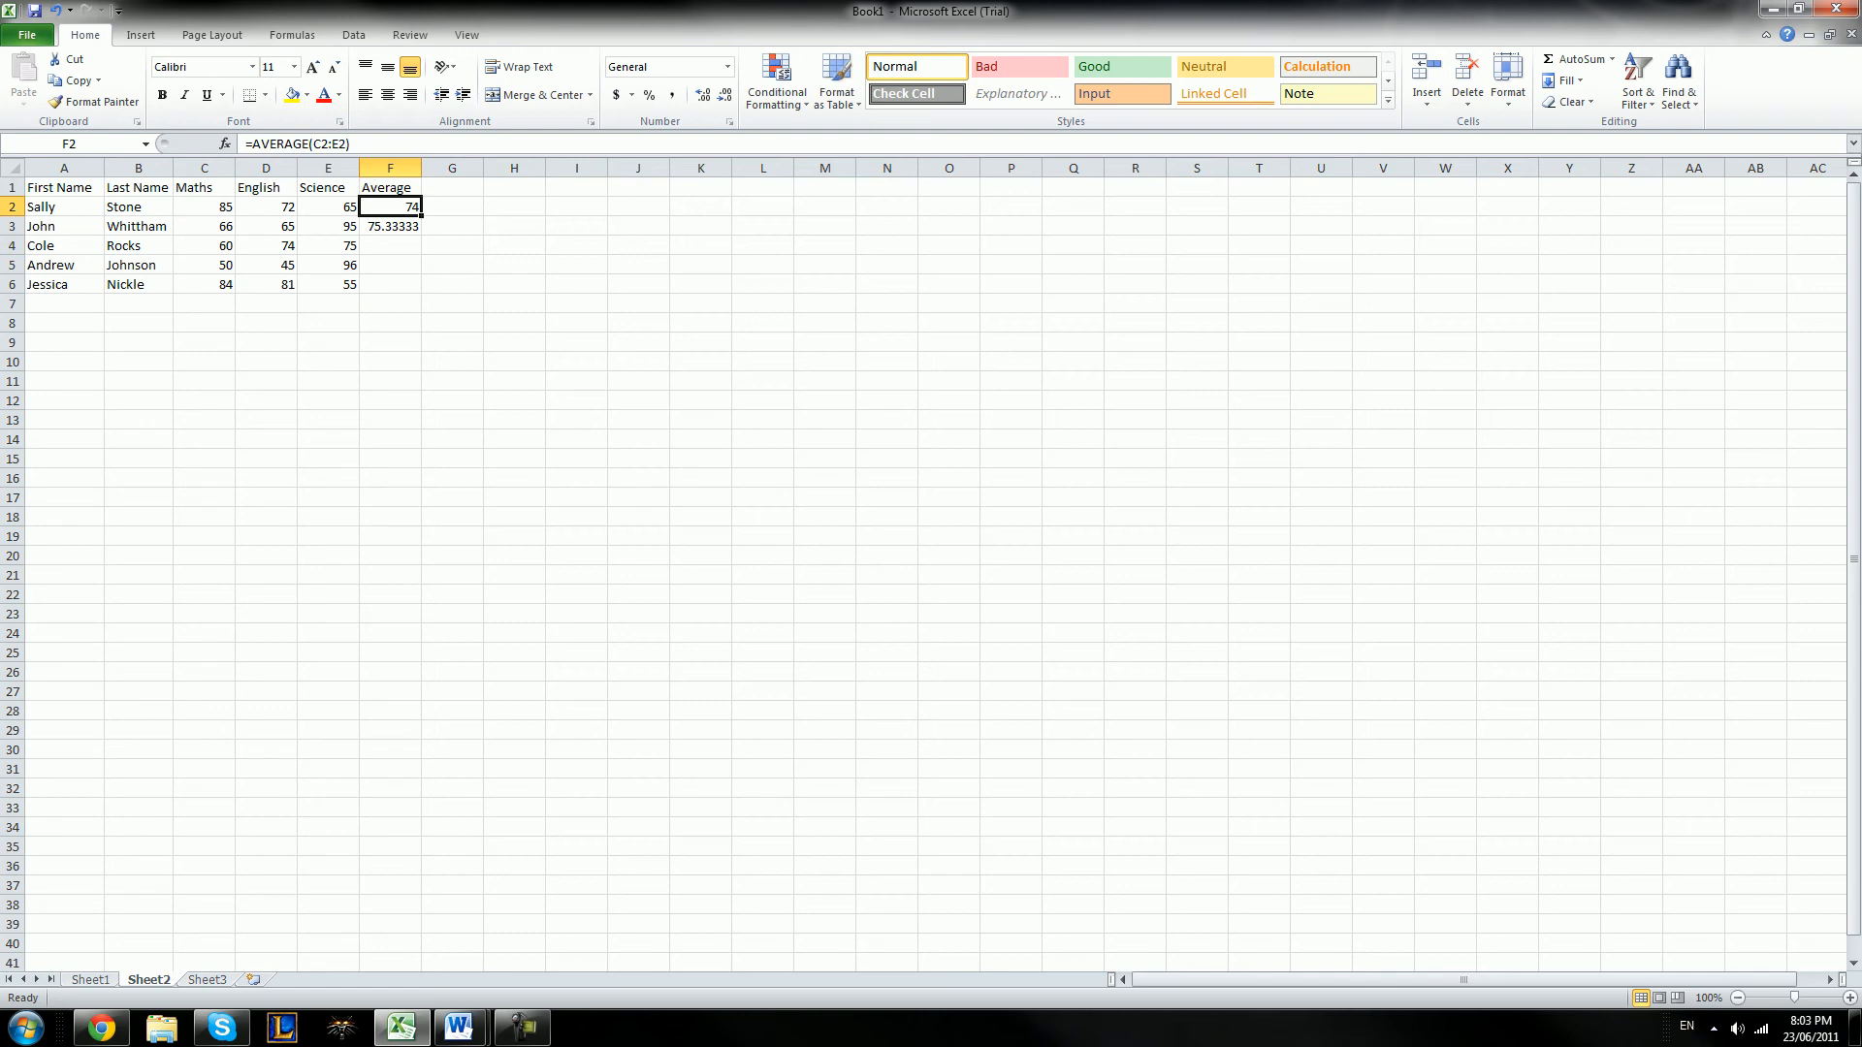
pyautogui.moveTo(421, 216); pyautogui.dragTo(421, 289)
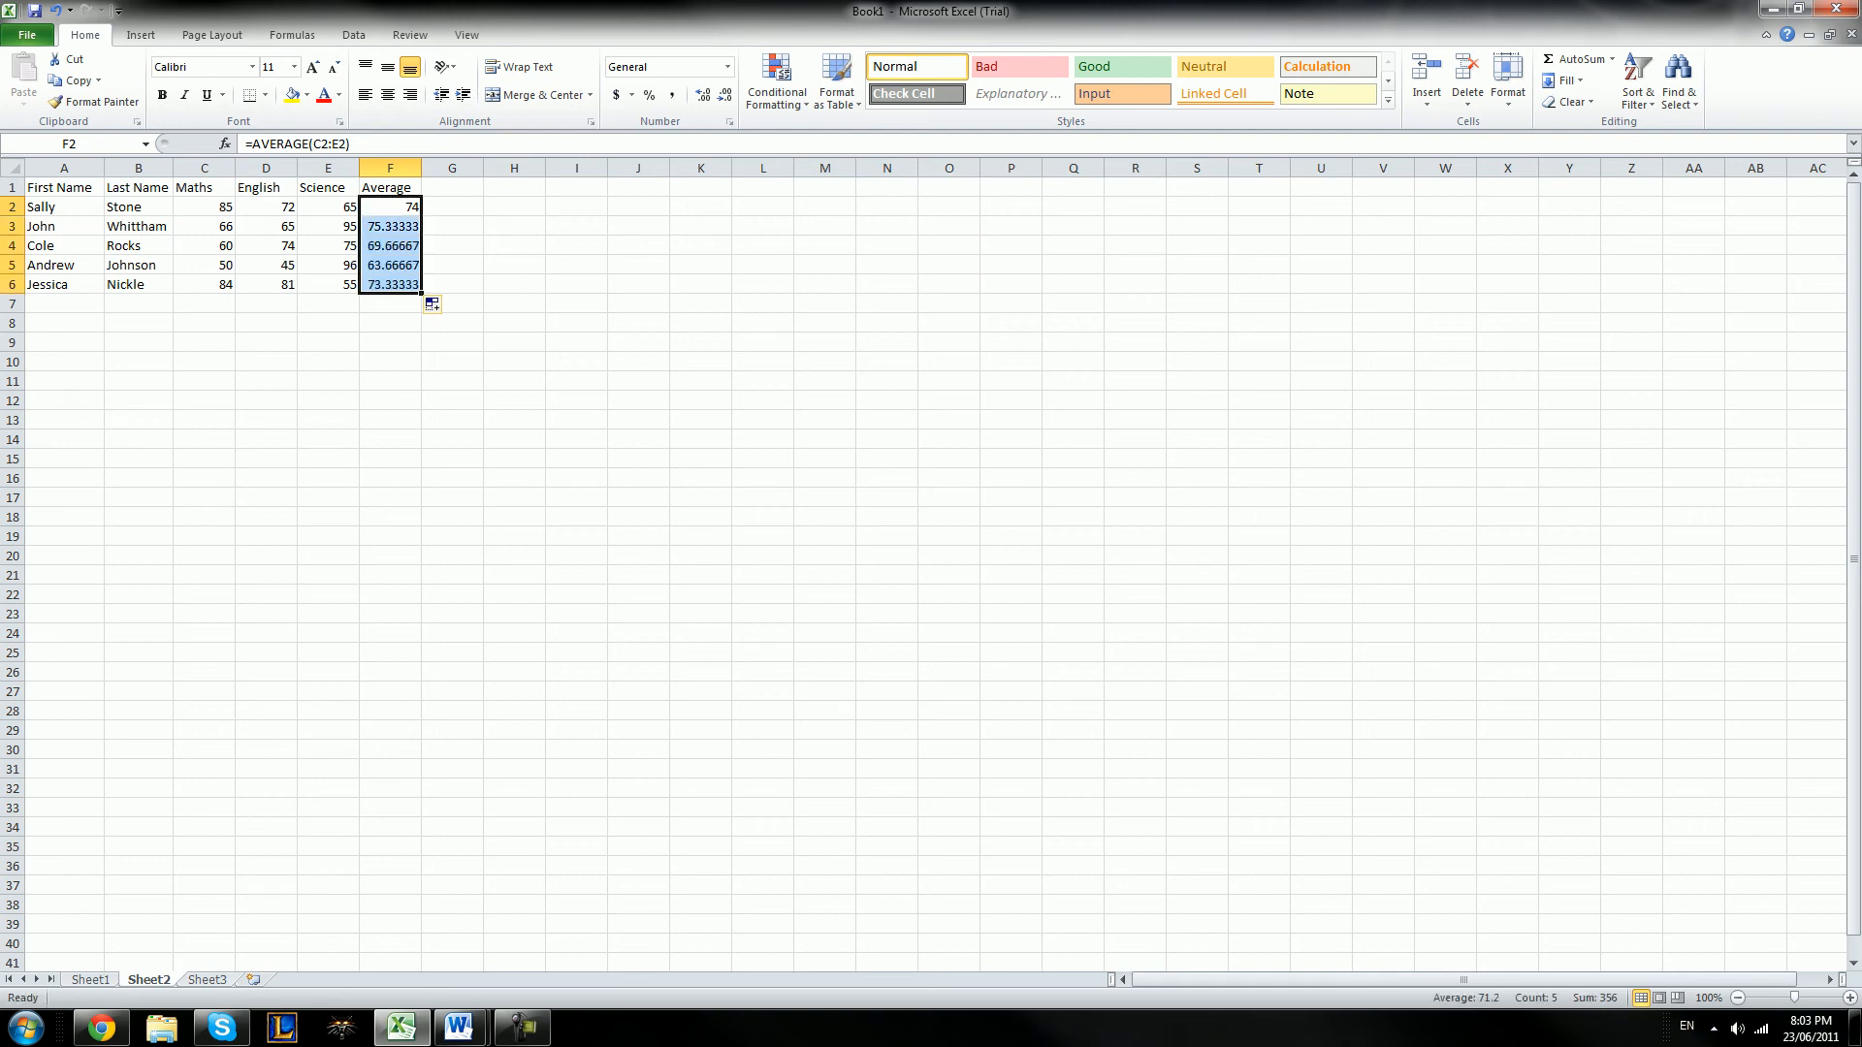
pyautogui.click(390, 207)
pyautogui.click(390, 226)
pyautogui.click(390, 245)
pyautogui.click(390, 265)
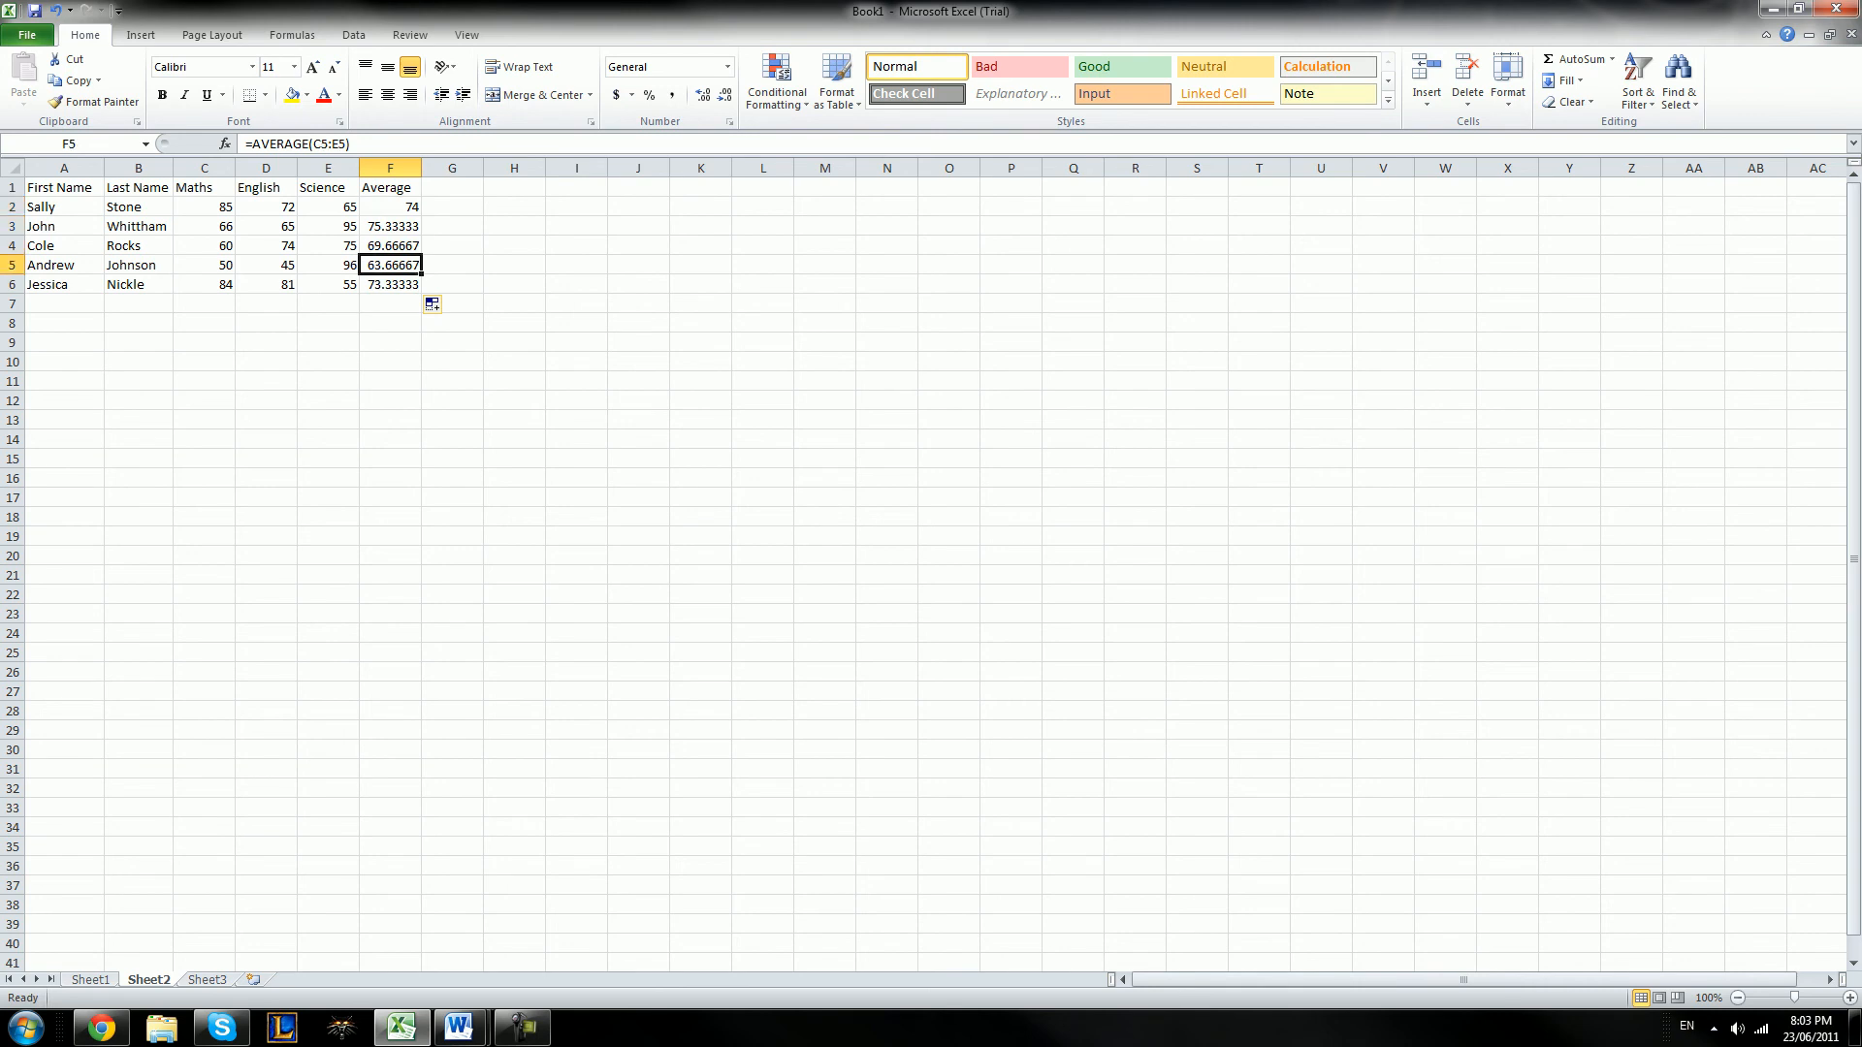
pyautogui.click(390, 284)
pyautogui.scroll(-1, 931, 572)
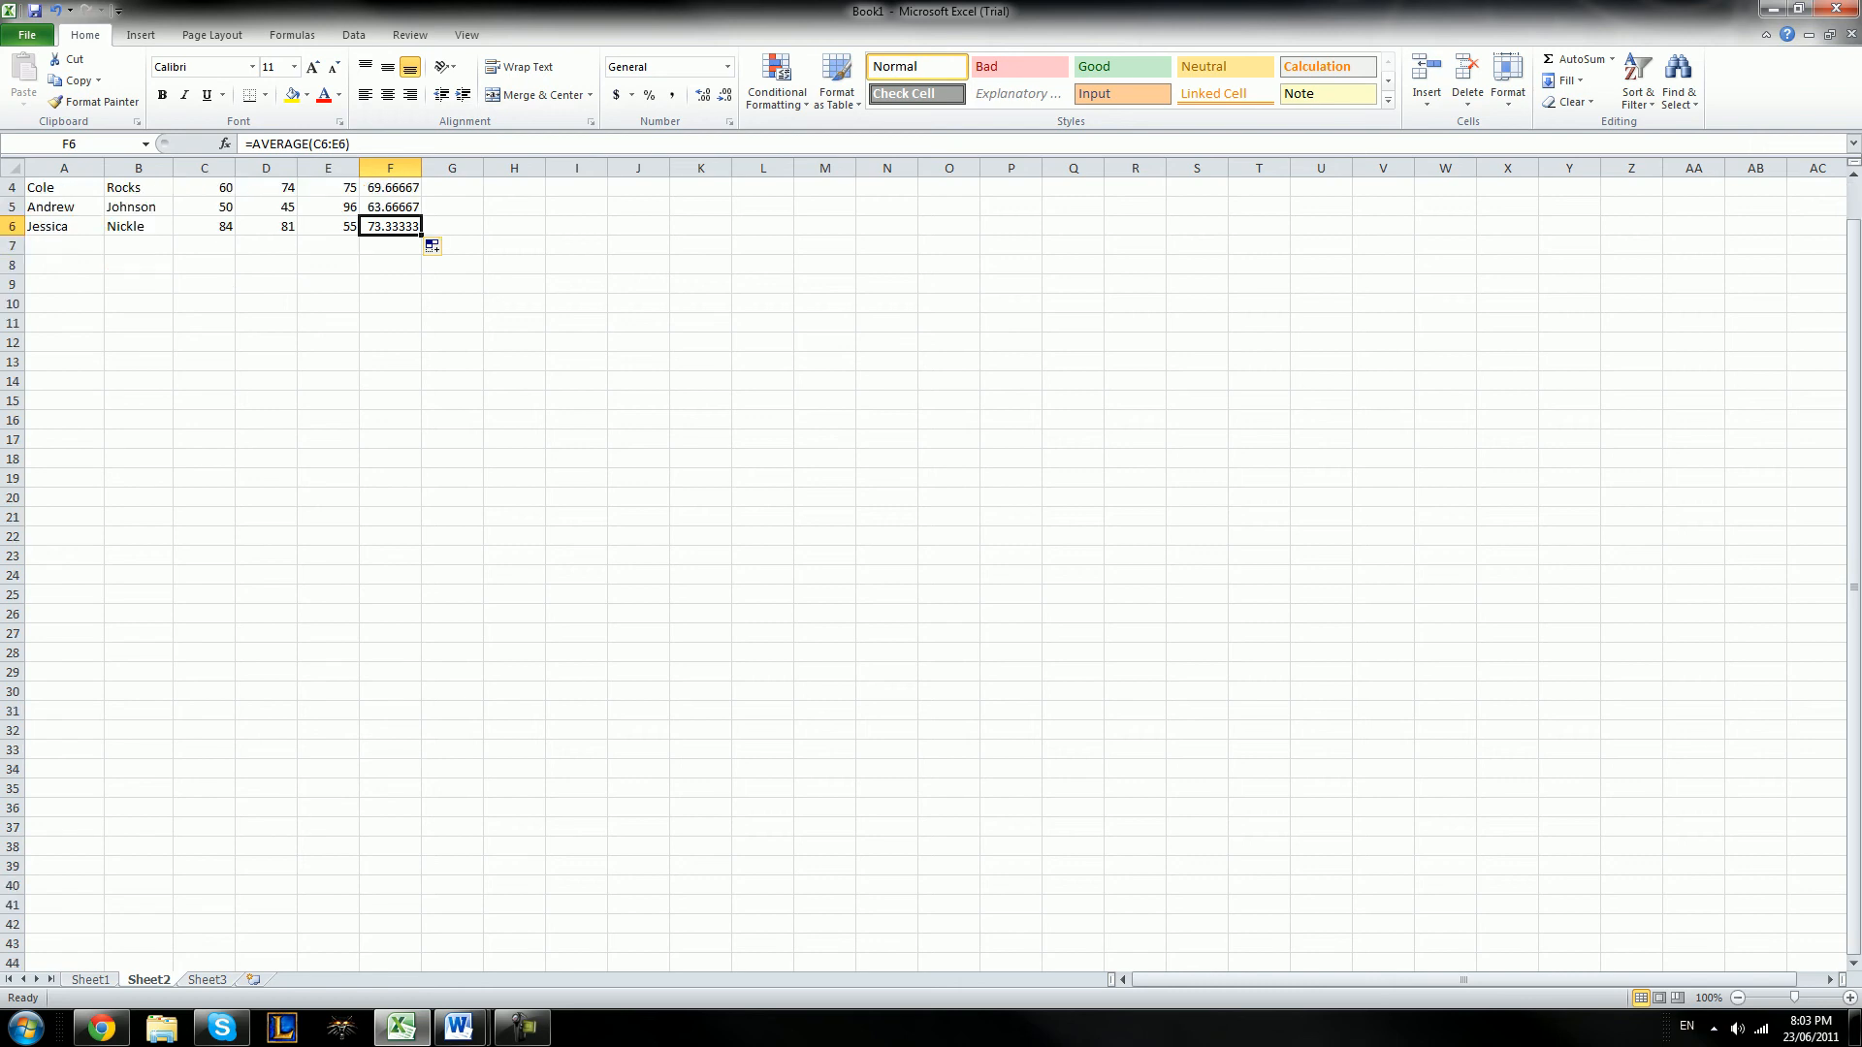
pyautogui.scroll(-13, 930, 572)
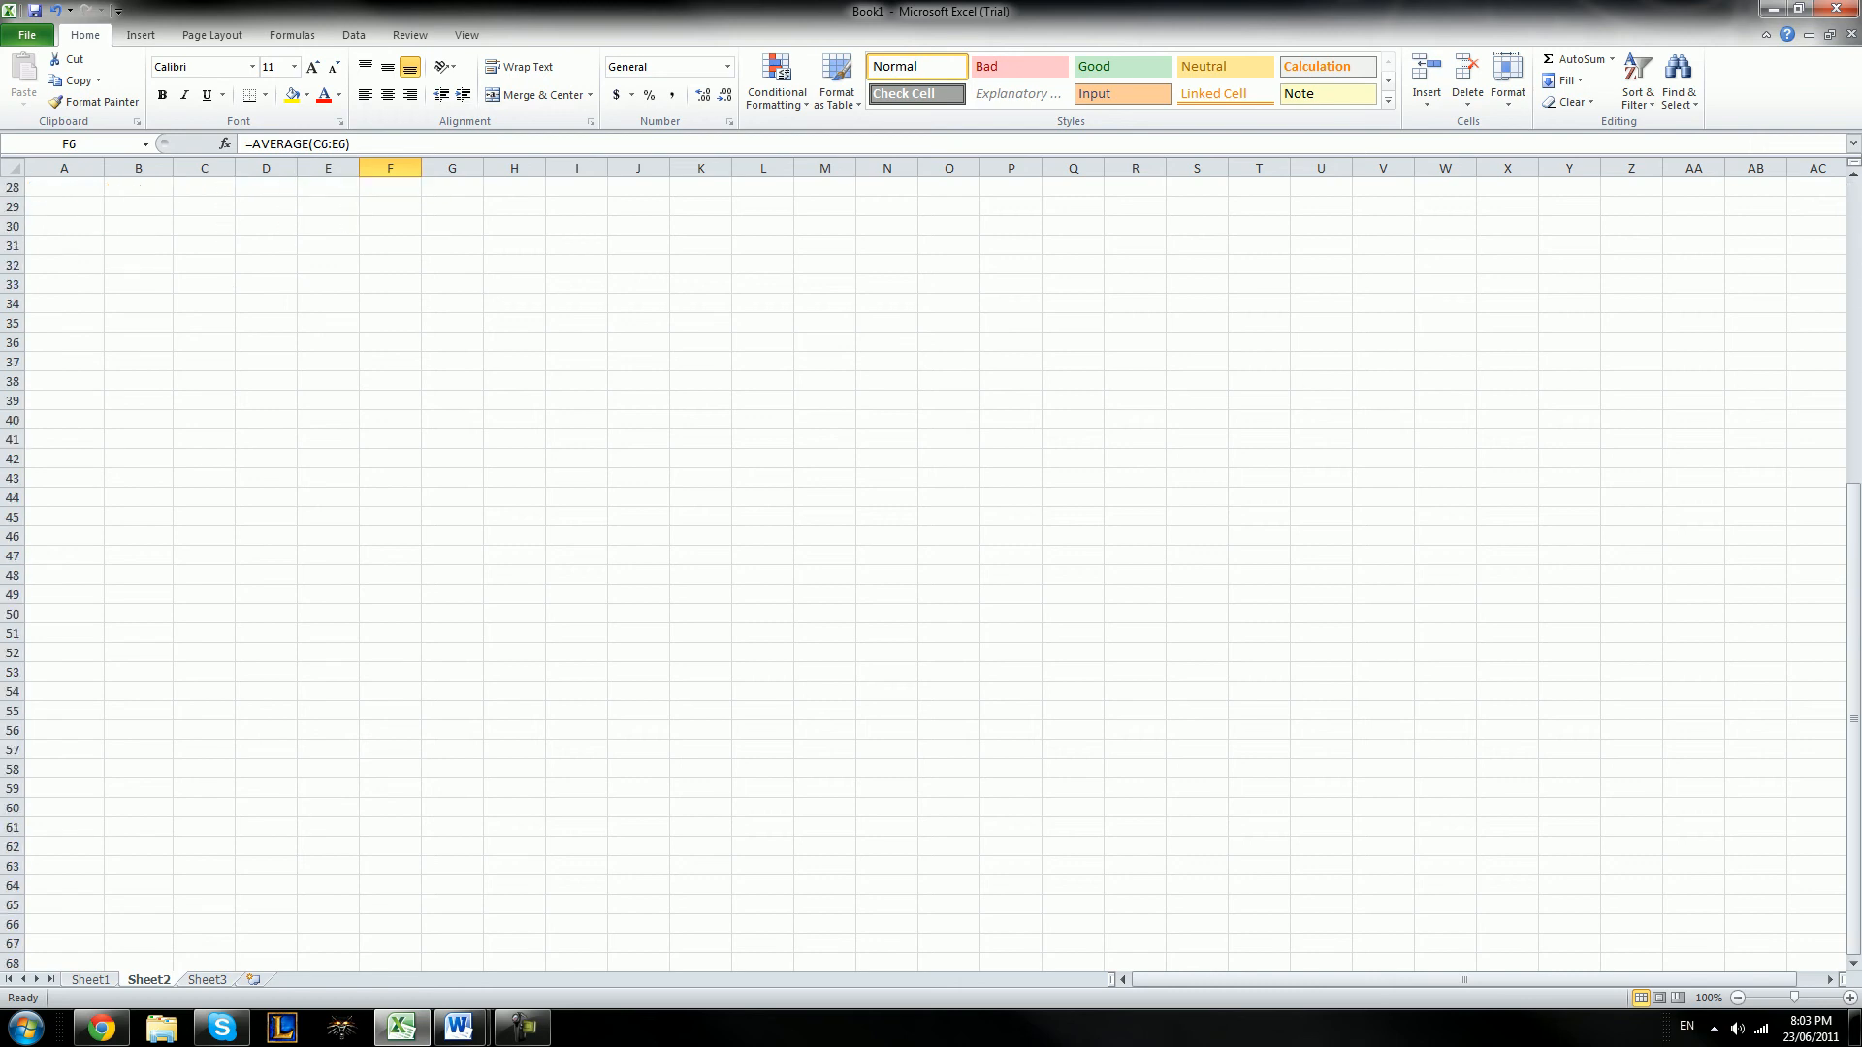
pyautogui.scroll(-17, 931, 572)
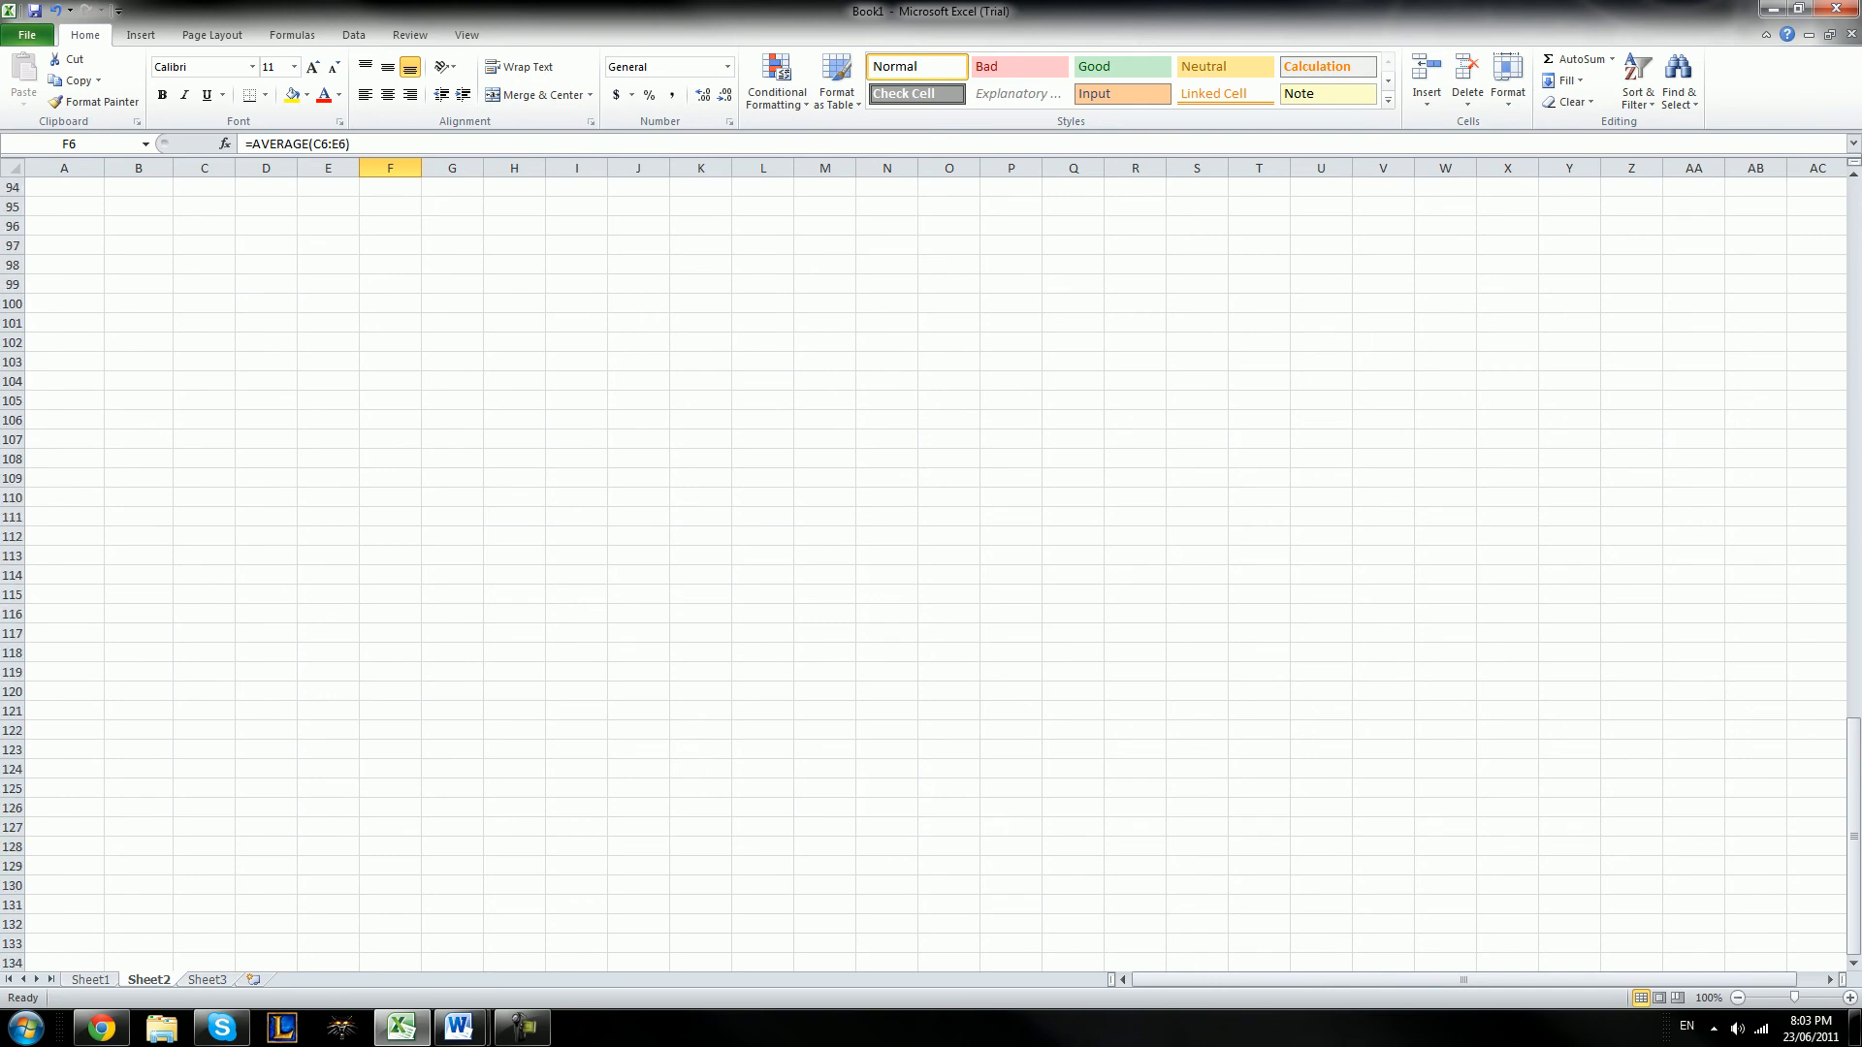
pyautogui.scroll(20, 930, 572)
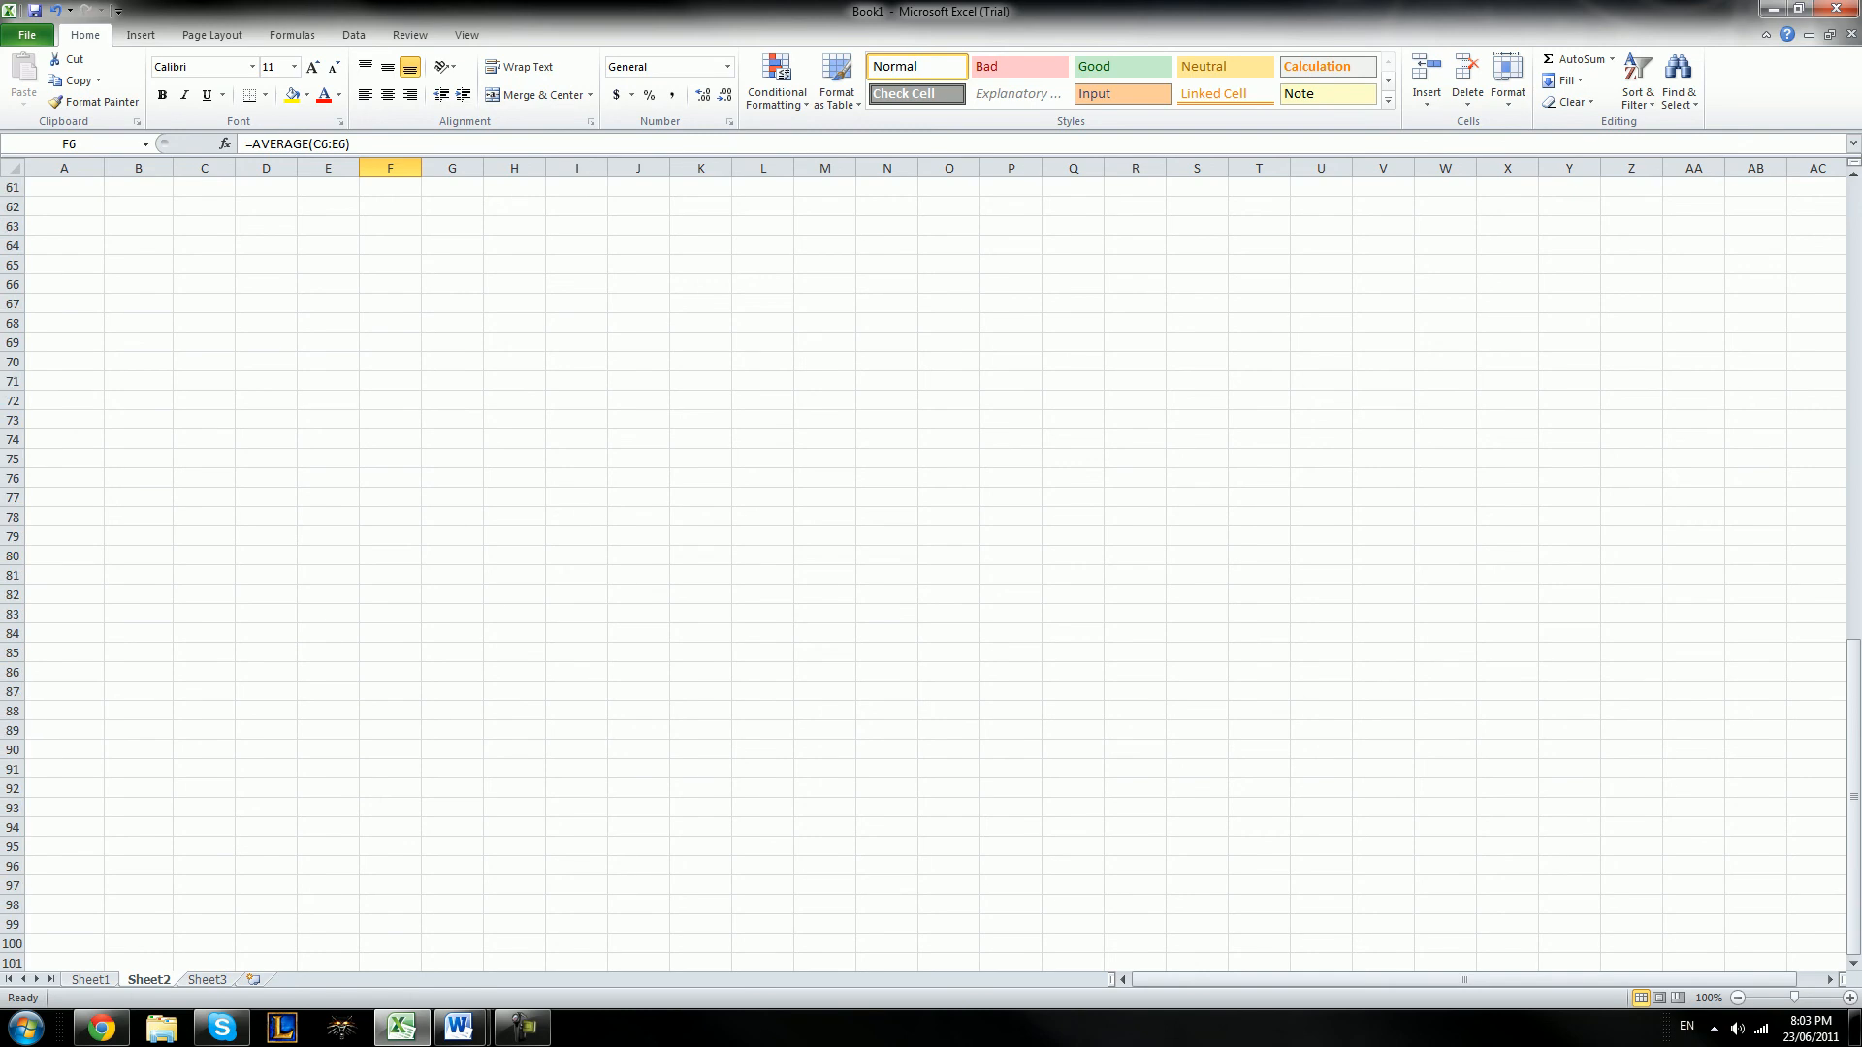
pyautogui.scroll(1, 931, 572)
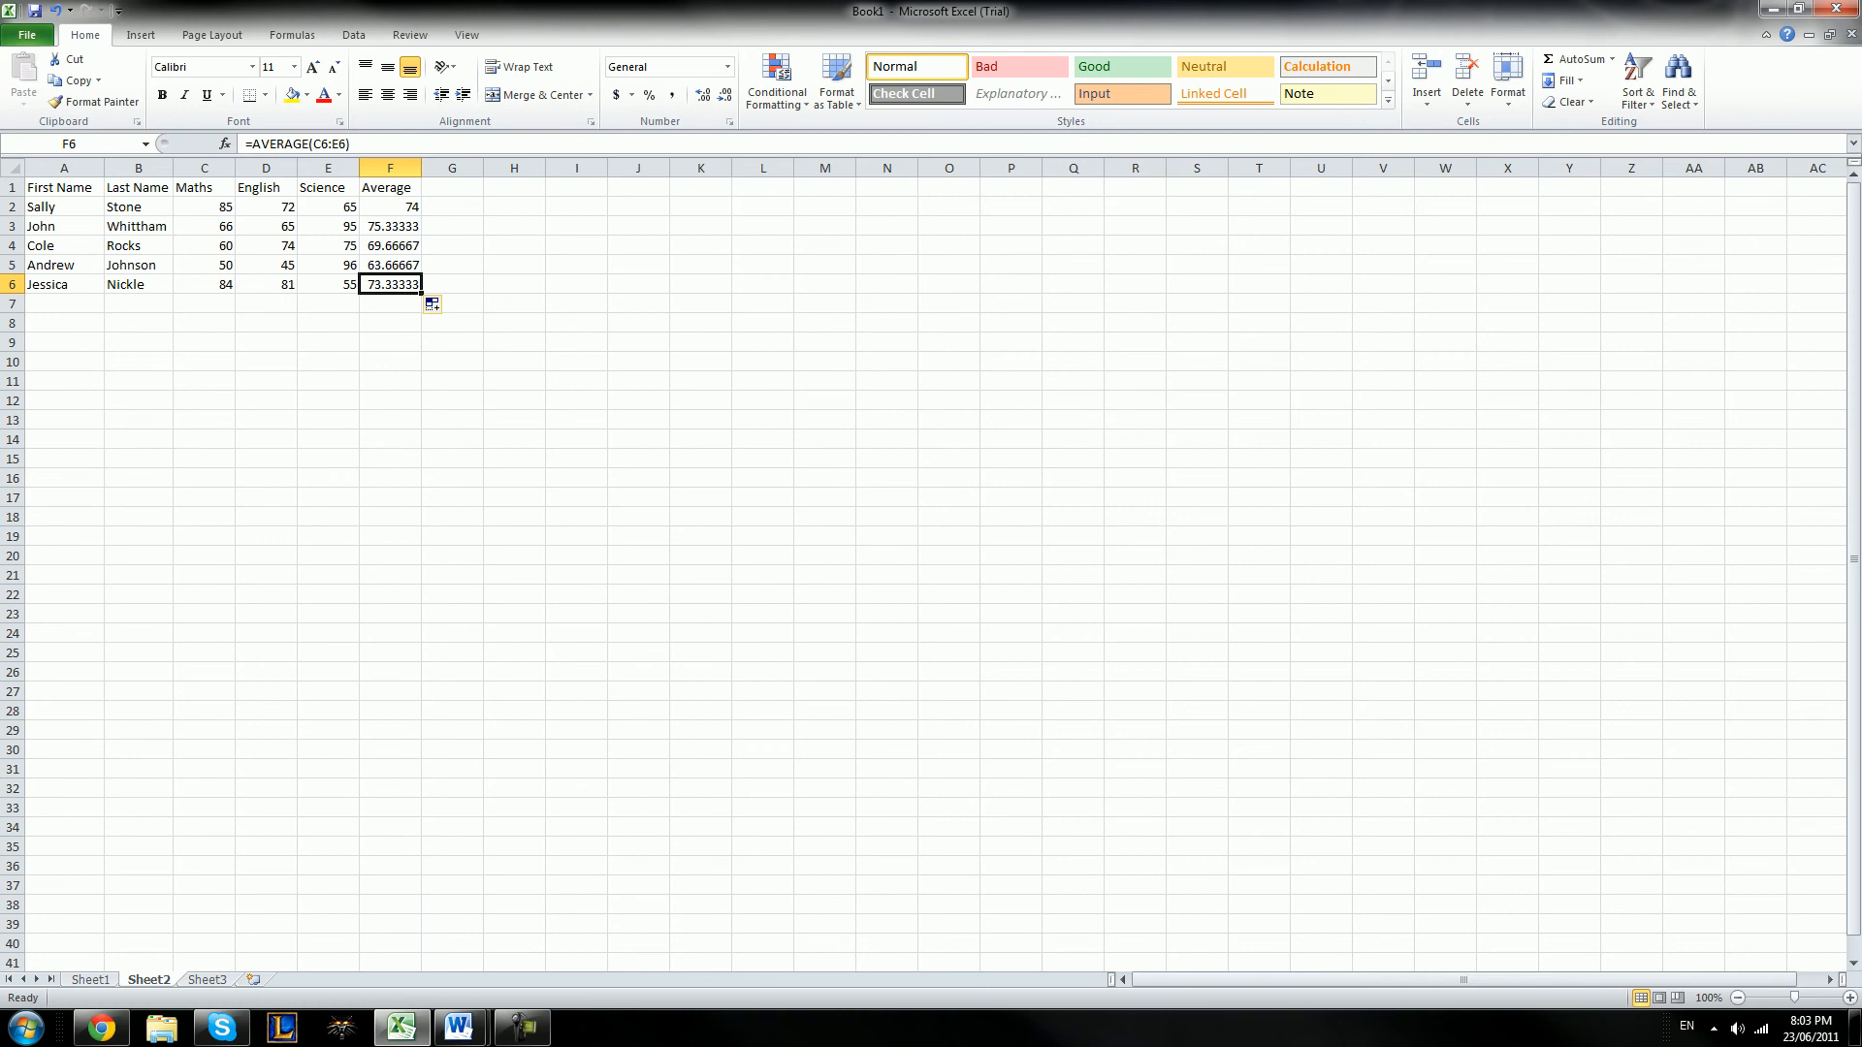
# Format the averages in F2:F6 as Number with 2 decimal places
pyautogui.click(390, 226)
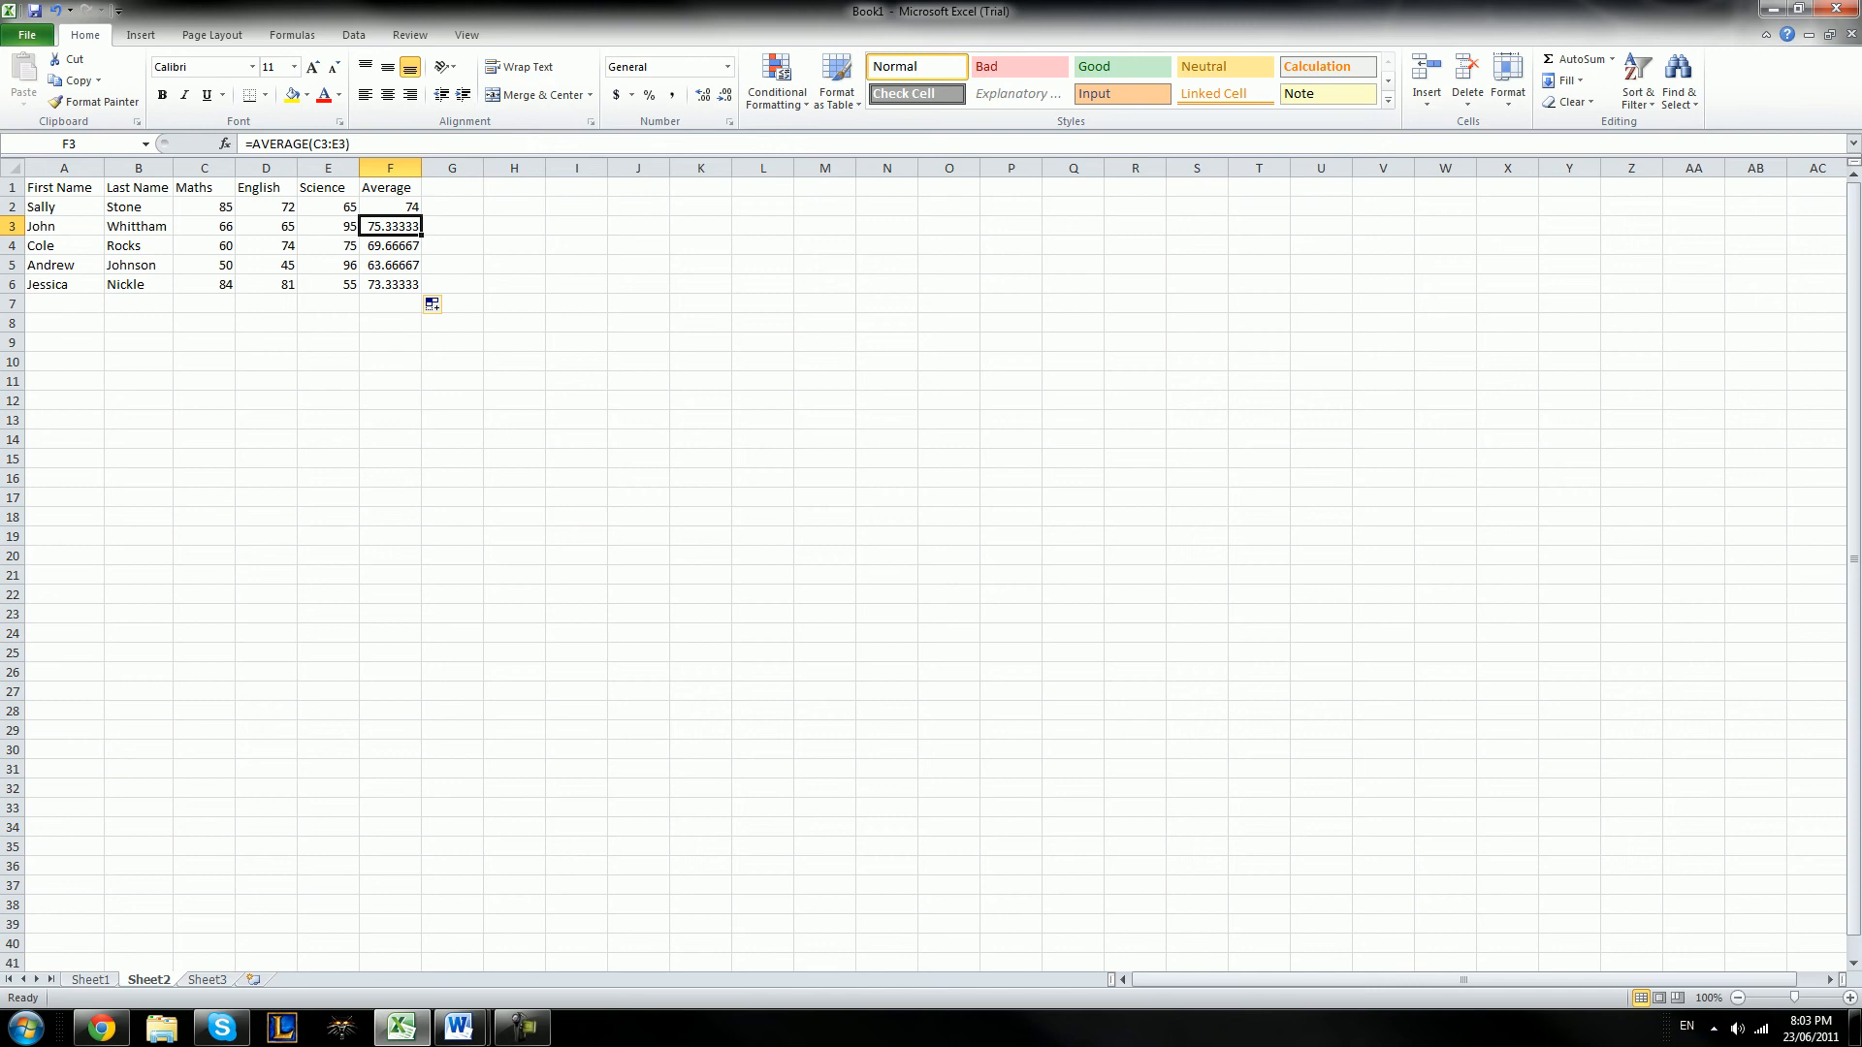
pyautogui.click(390, 207)
pyautogui.moveTo(390, 206); pyautogui.dragTo(390, 284)
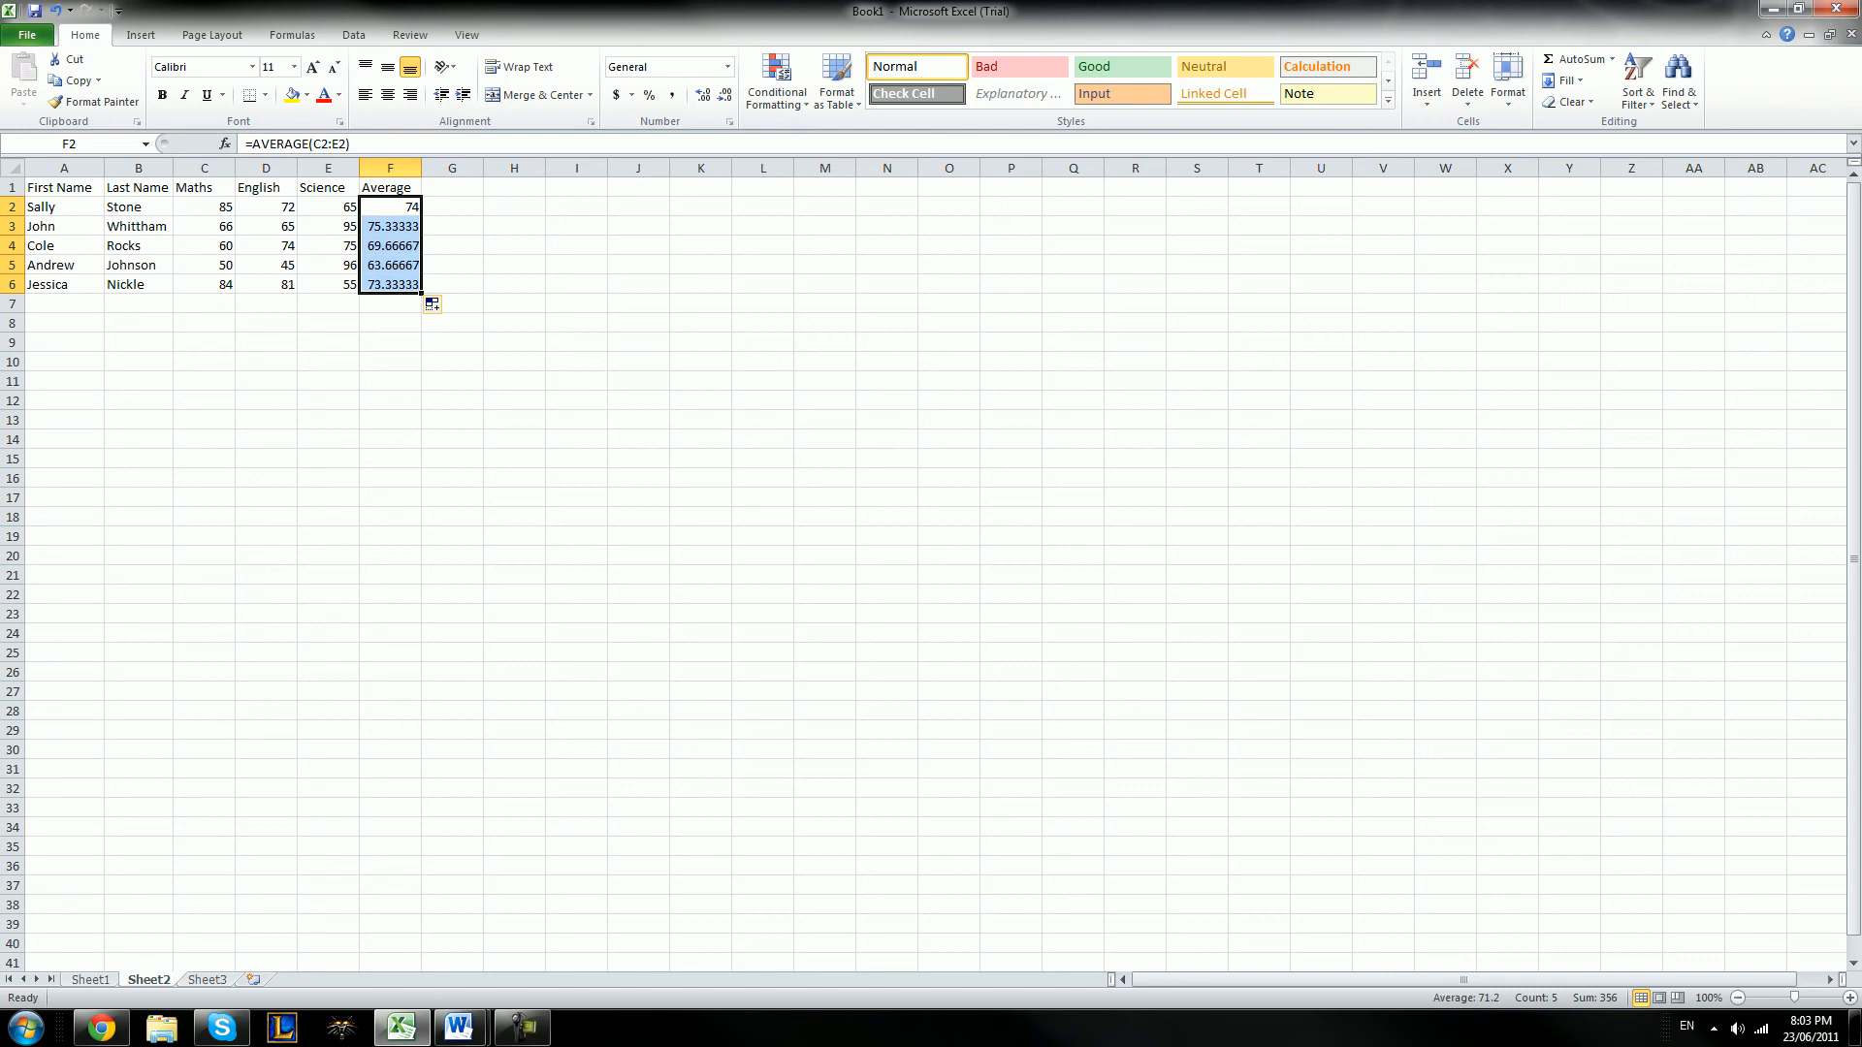
pyautogui.click(452, 246)
pyautogui.click(390, 207)
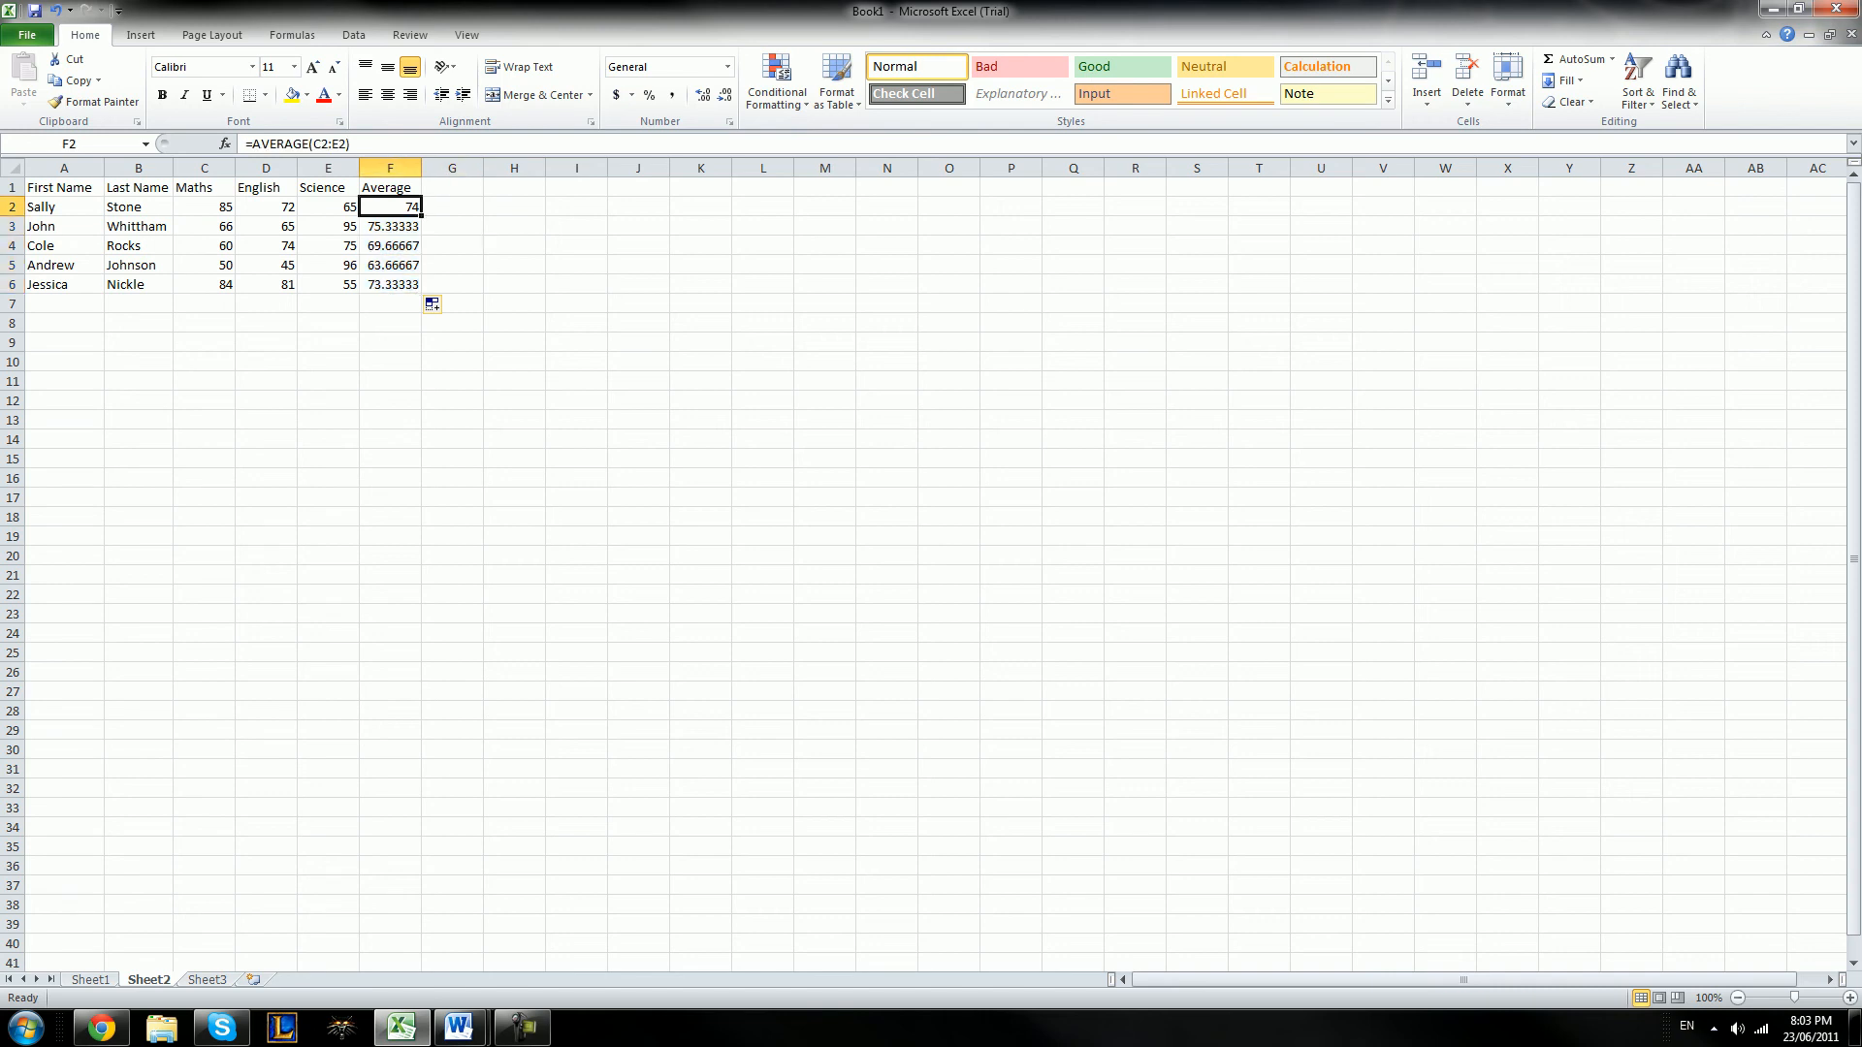
pyautogui.moveTo(390, 206); pyautogui.dragTo(389, 284)
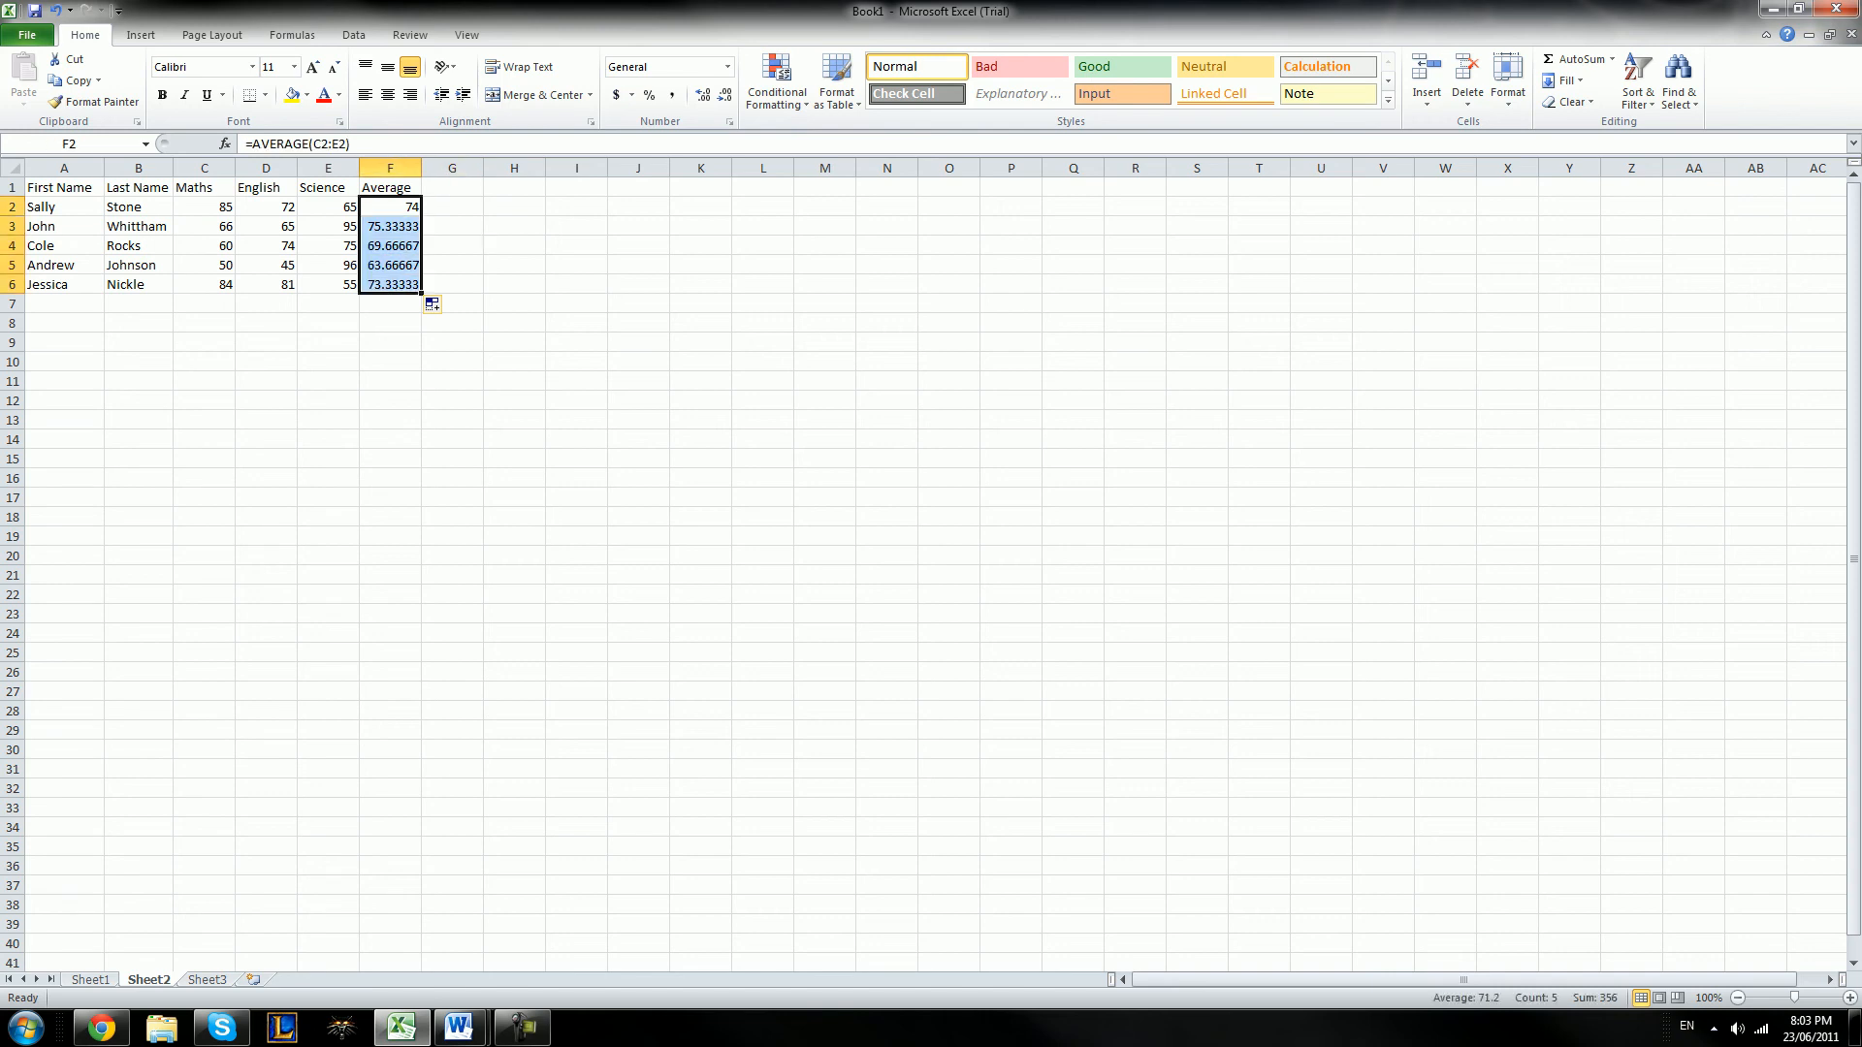
pyautogui.rightClick(398, 248)
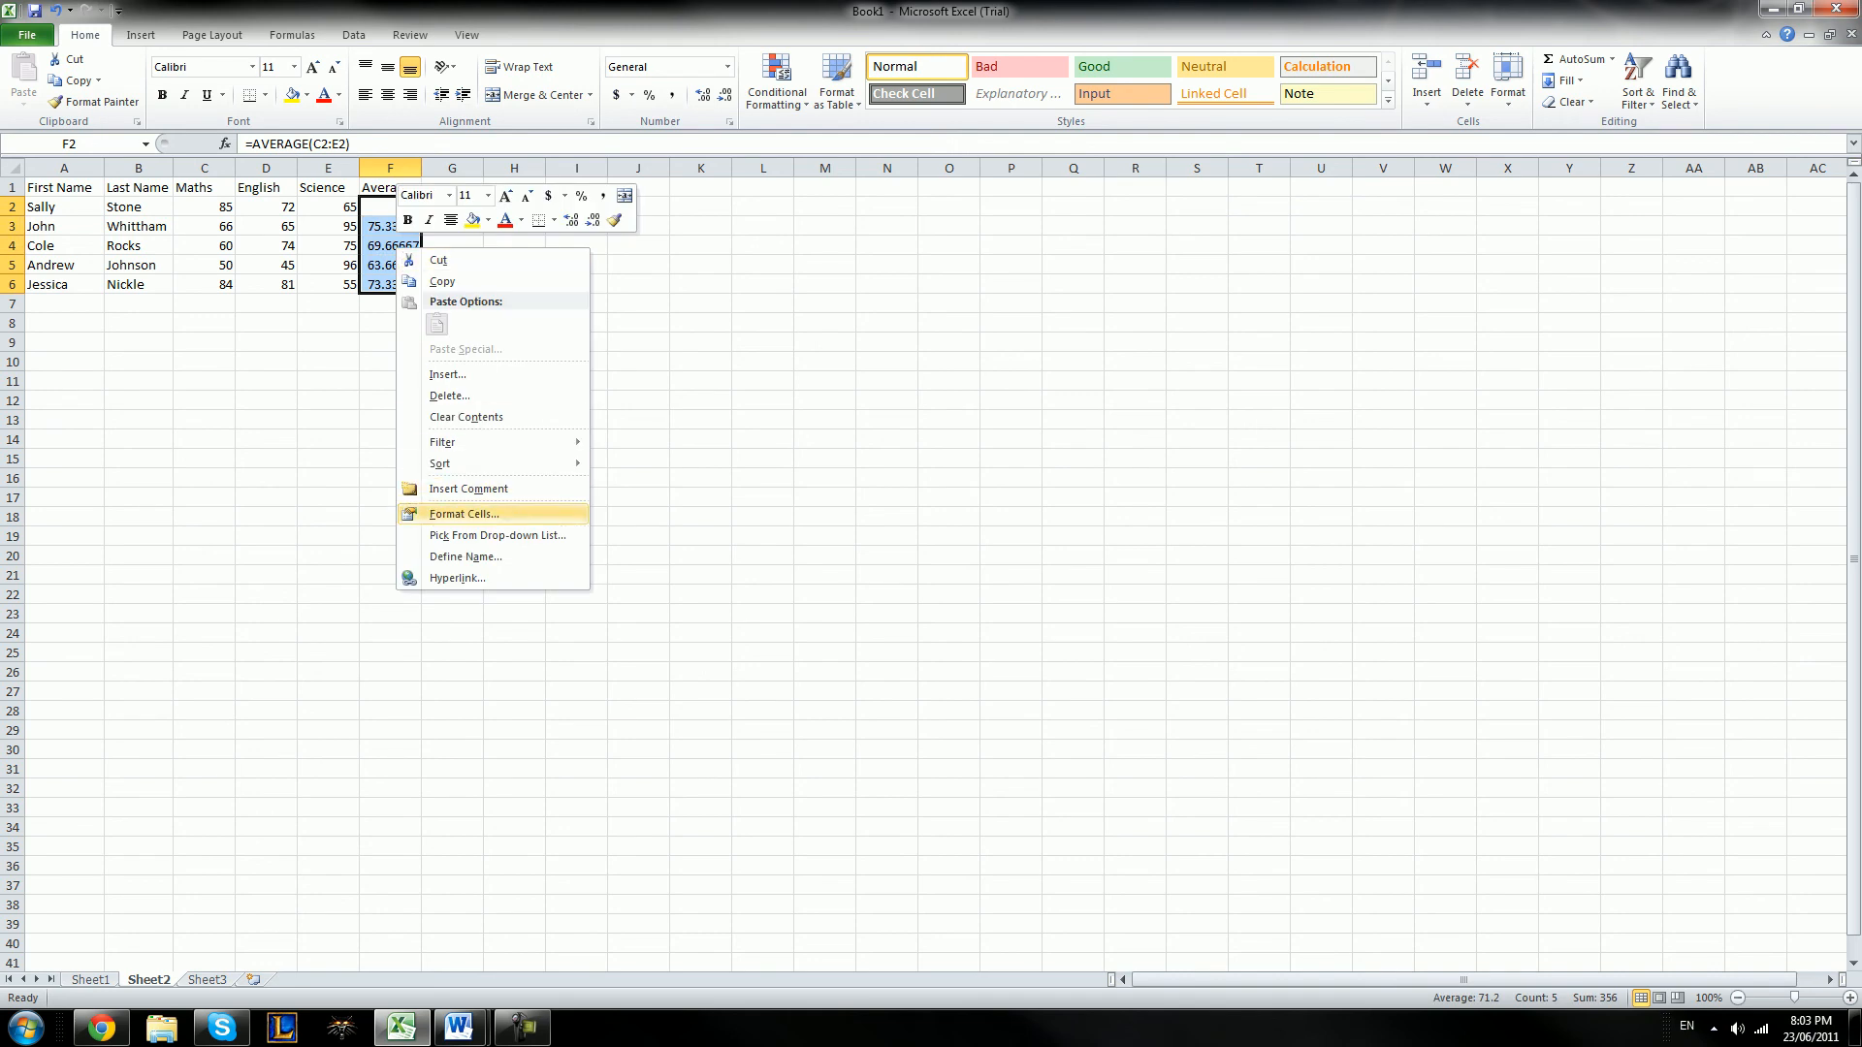
pyautogui.click(465, 514)
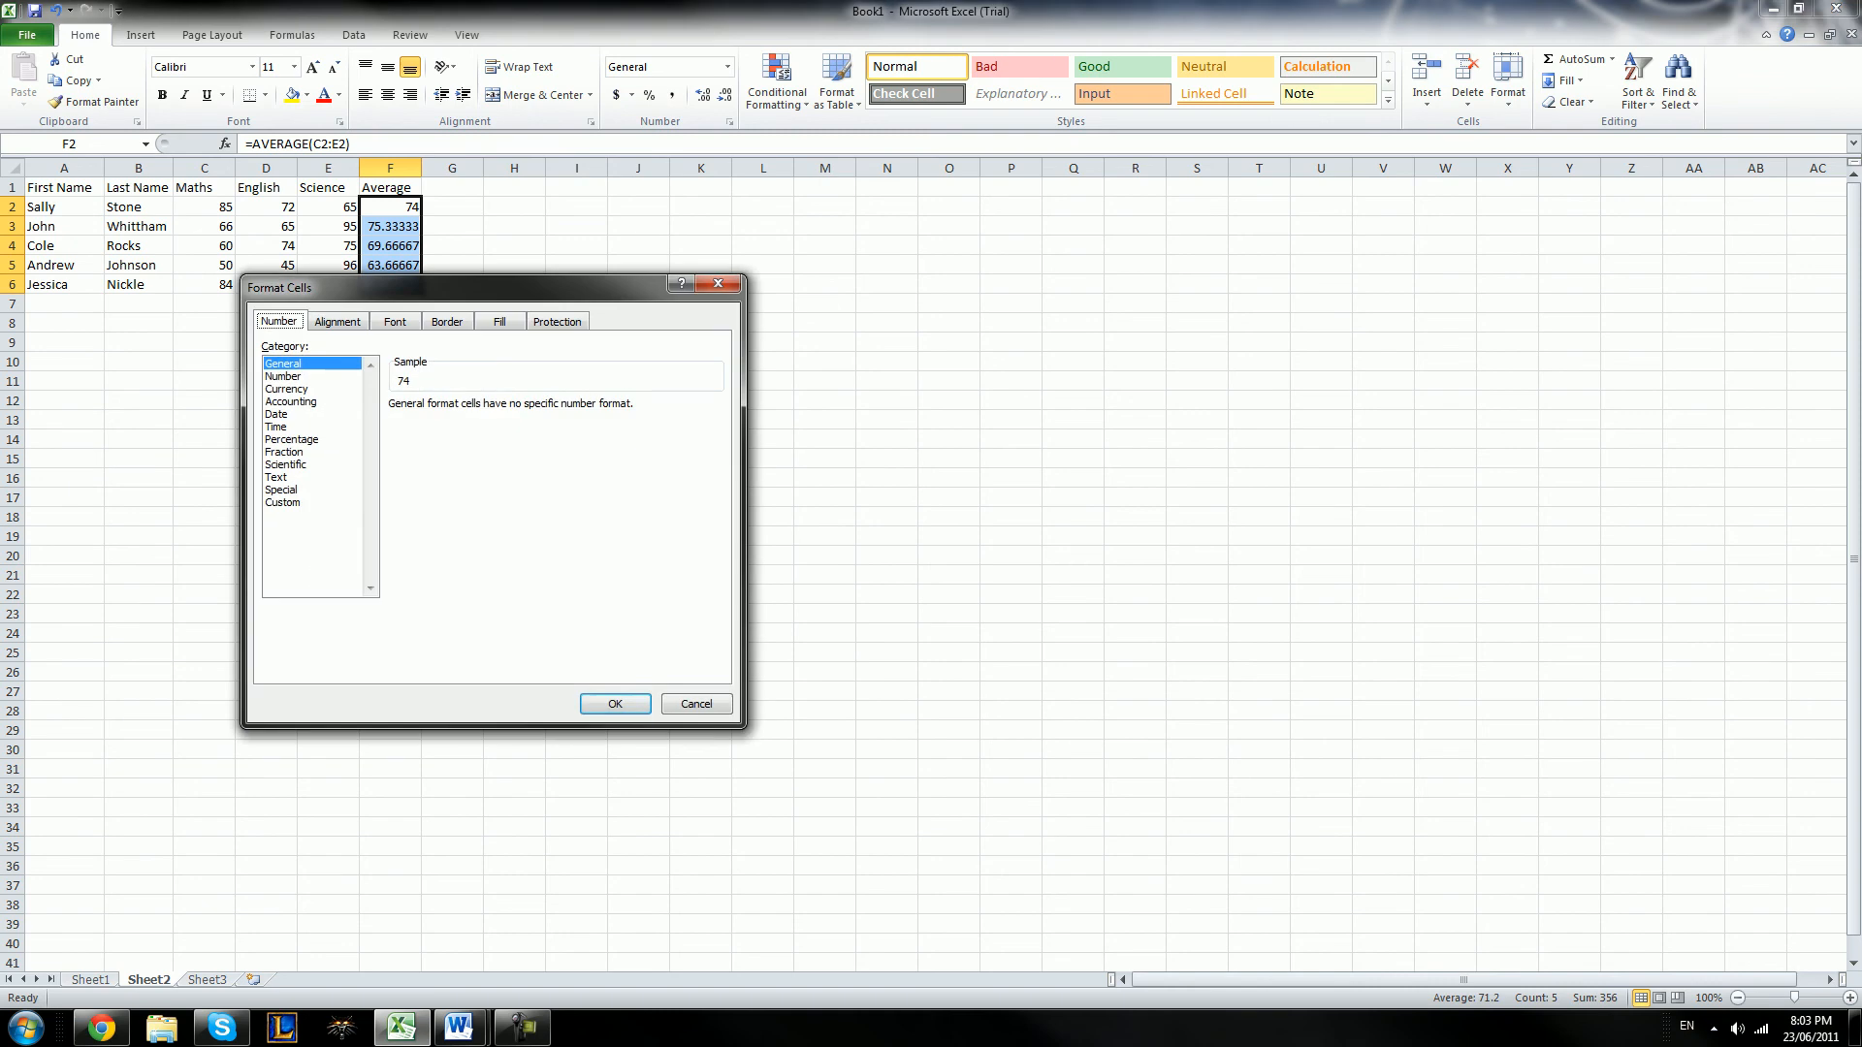
pyautogui.moveTo(335, 288); pyautogui.dragTo(690, 259)
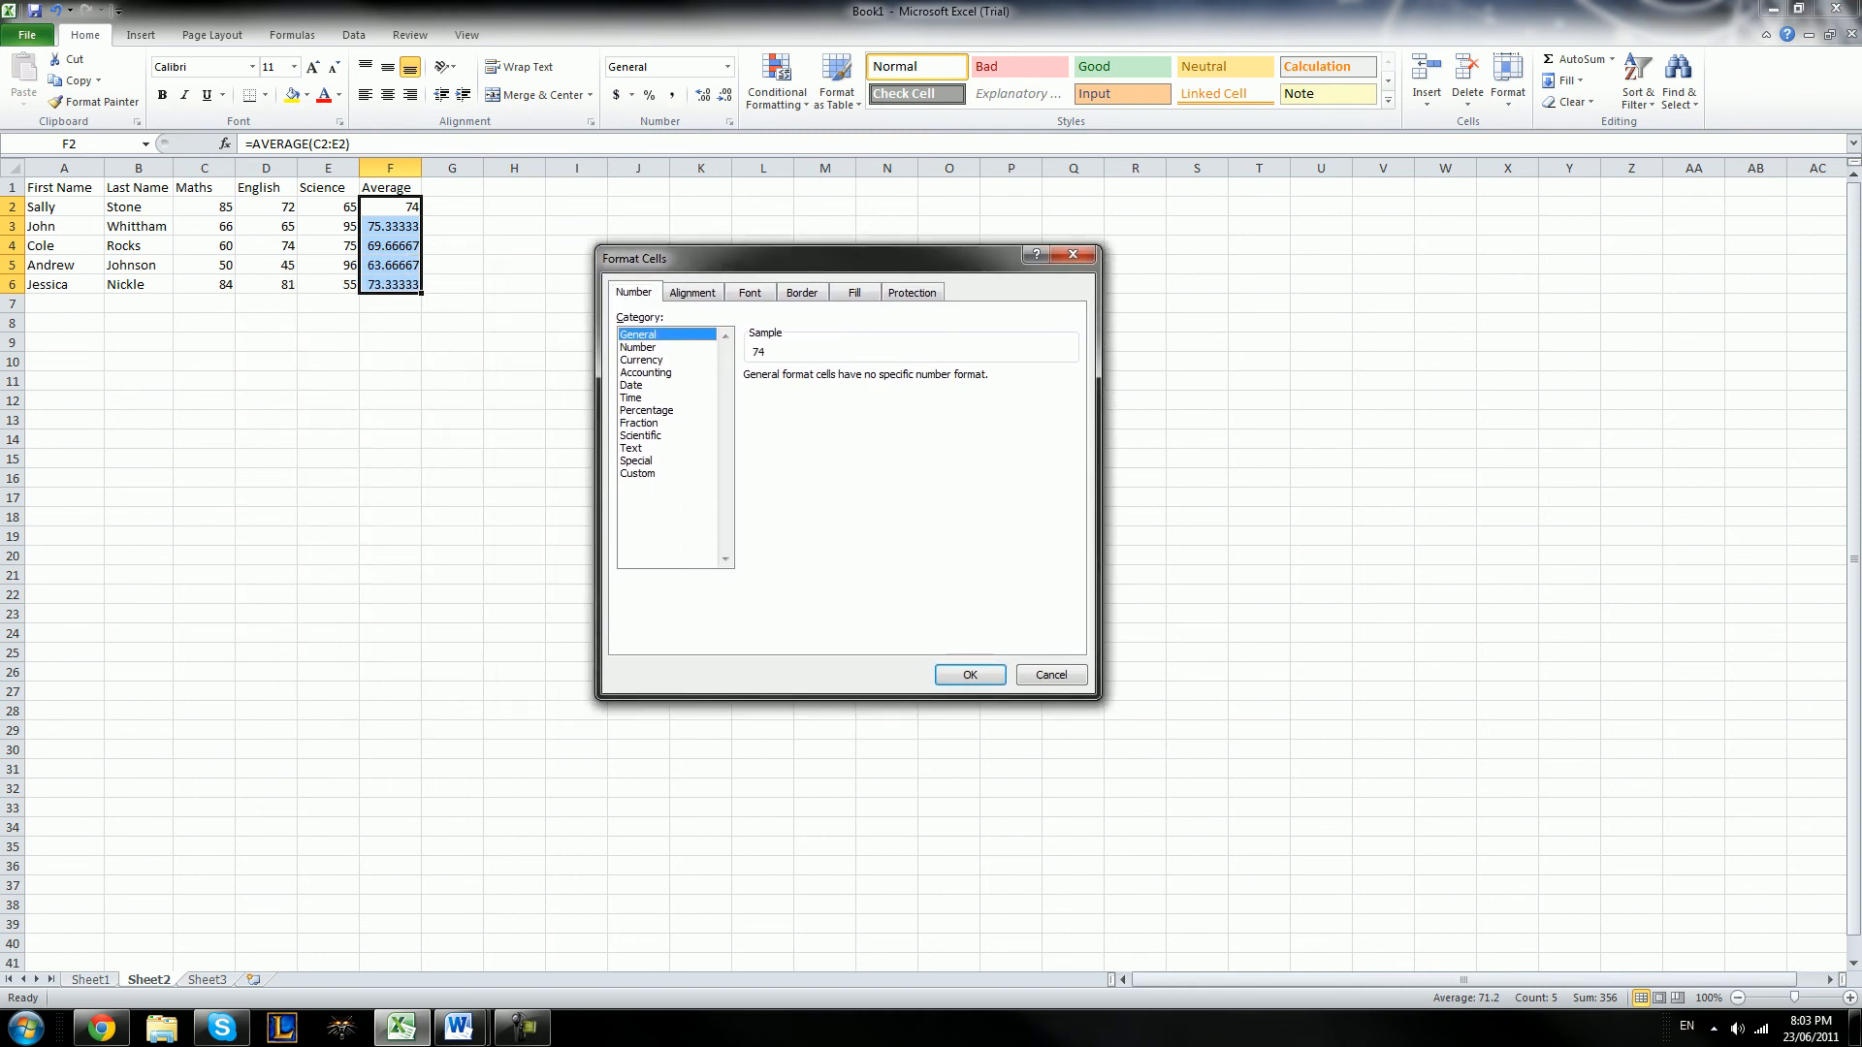
pyautogui.click(638, 347)
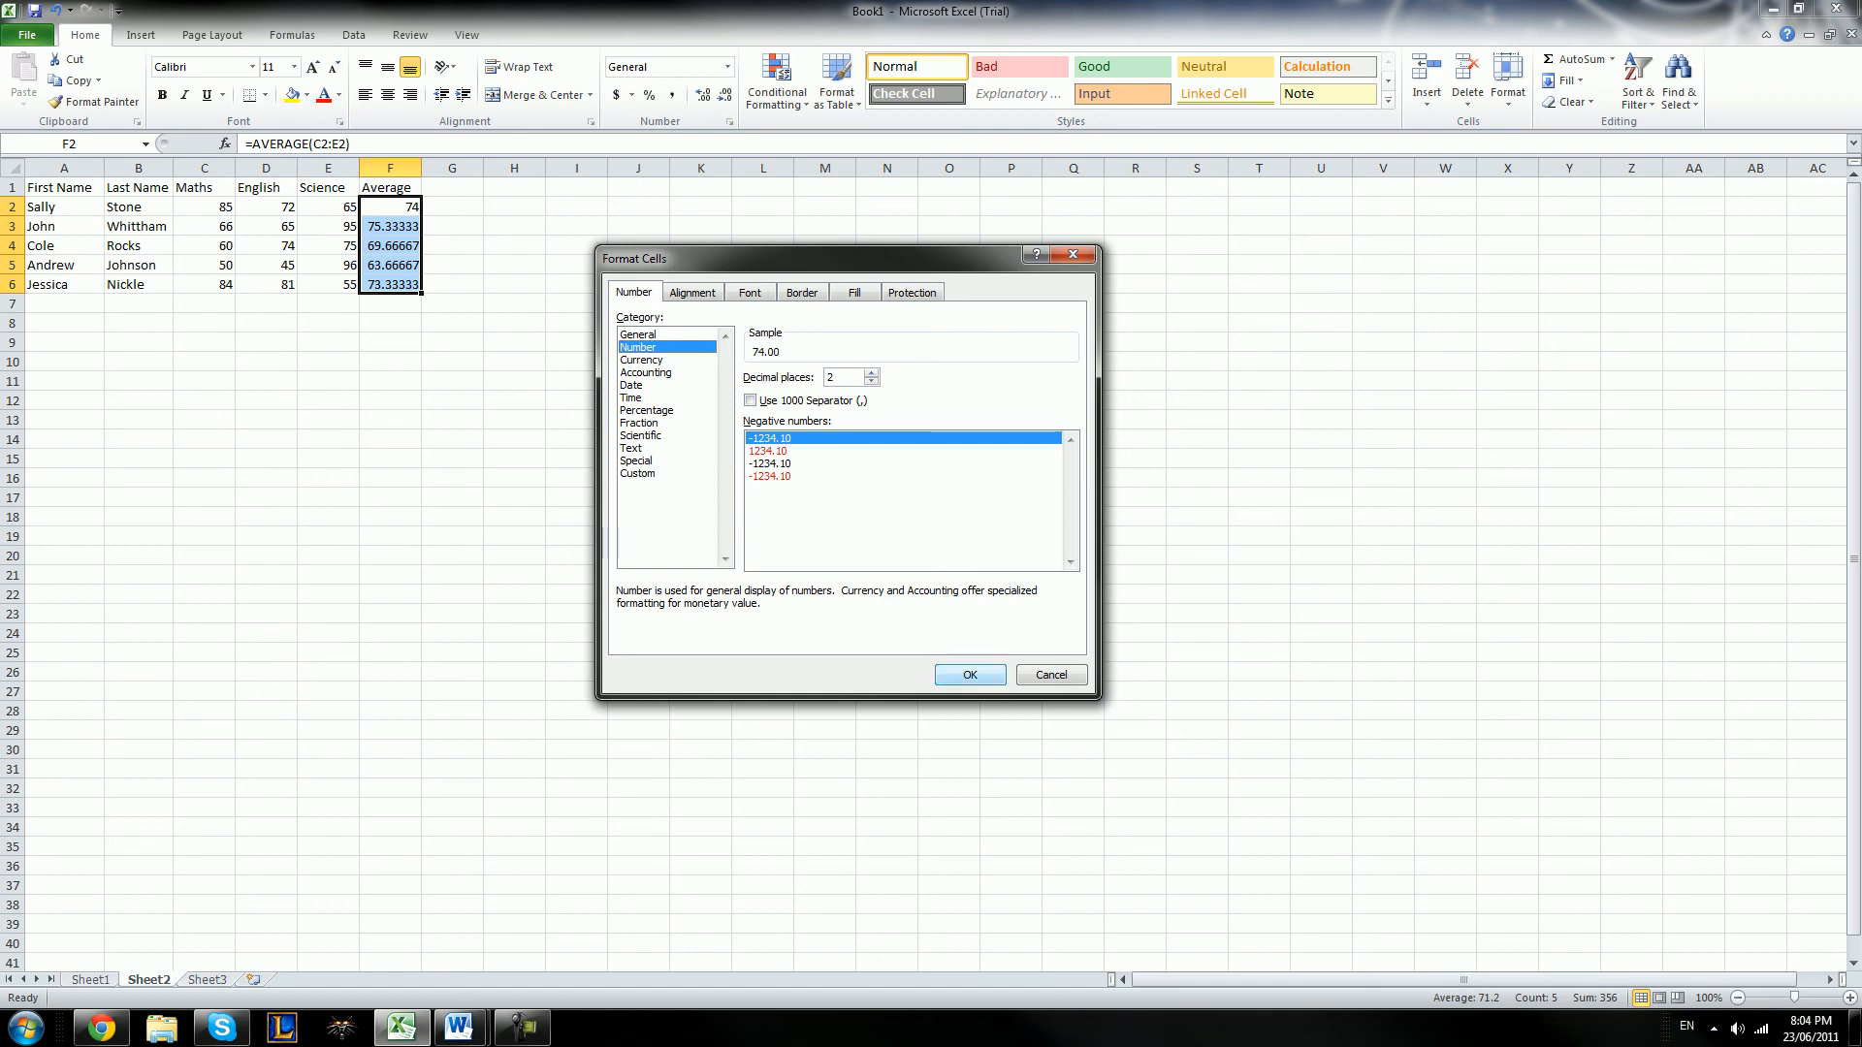
pyautogui.click(970, 675)
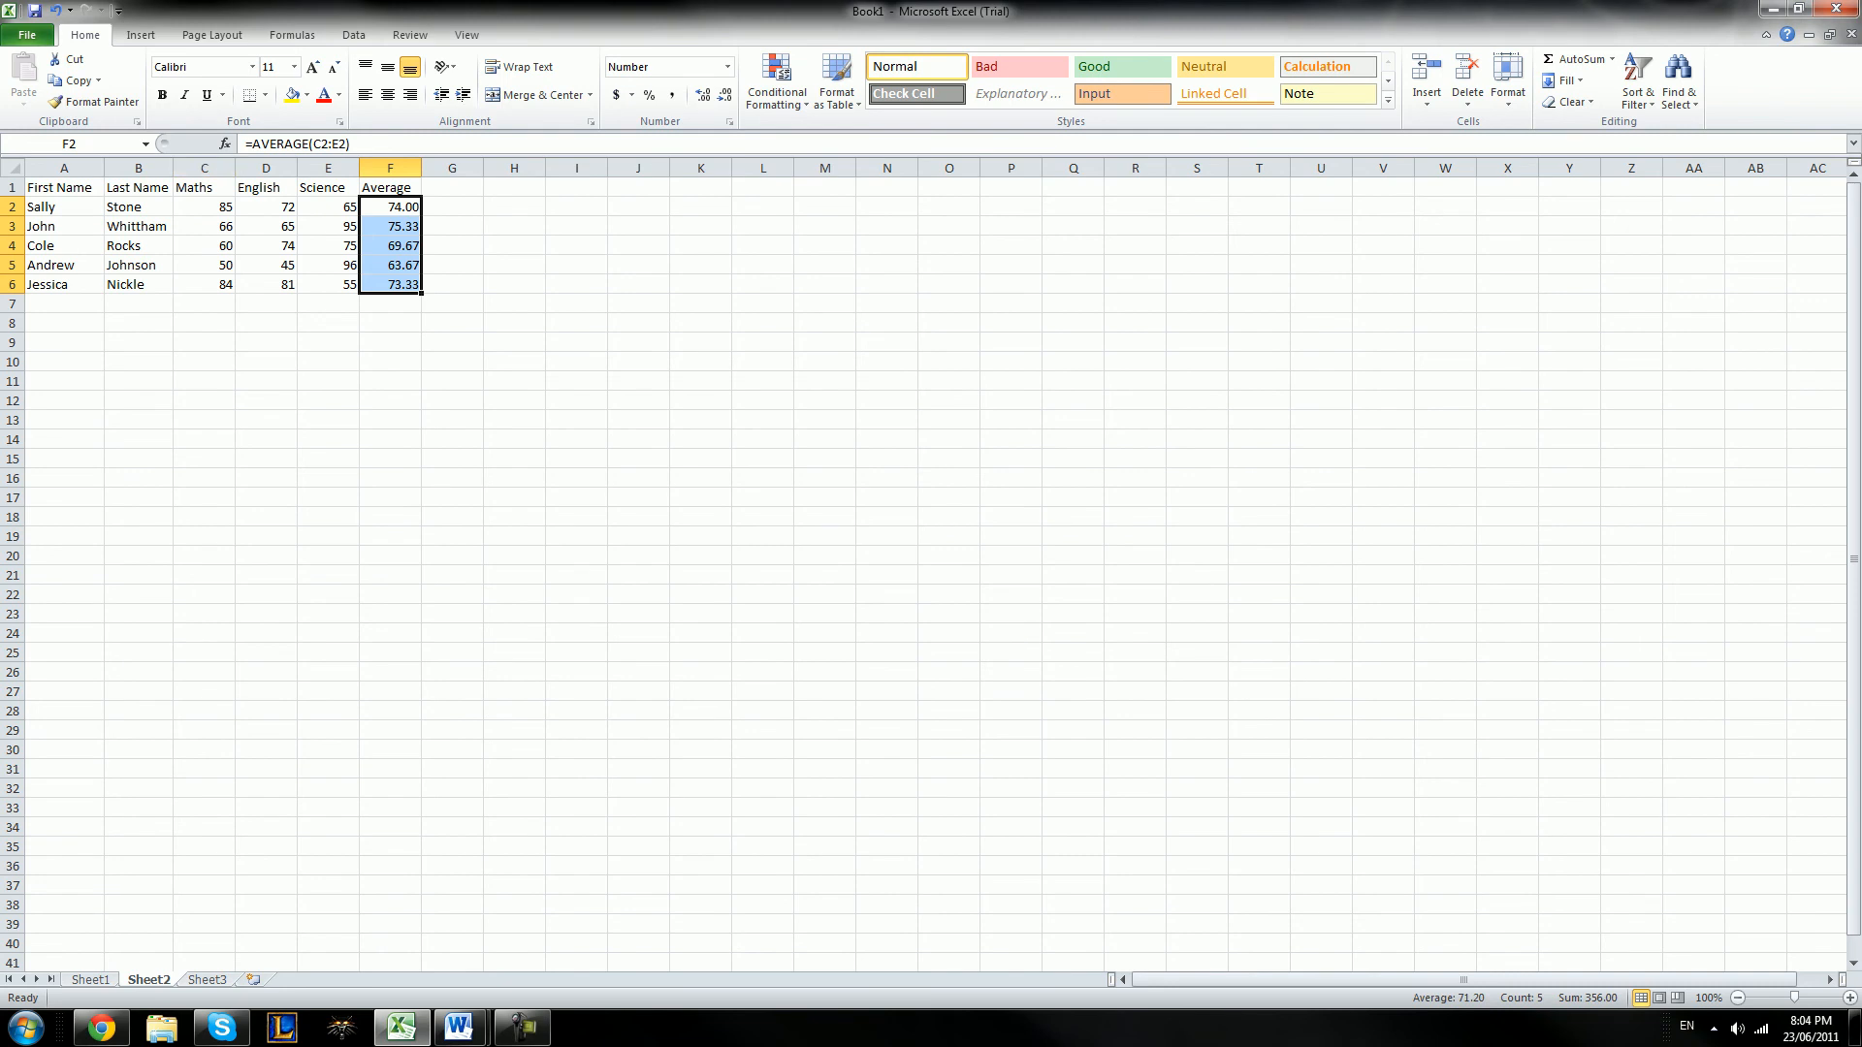
pyautogui.click(390, 227)
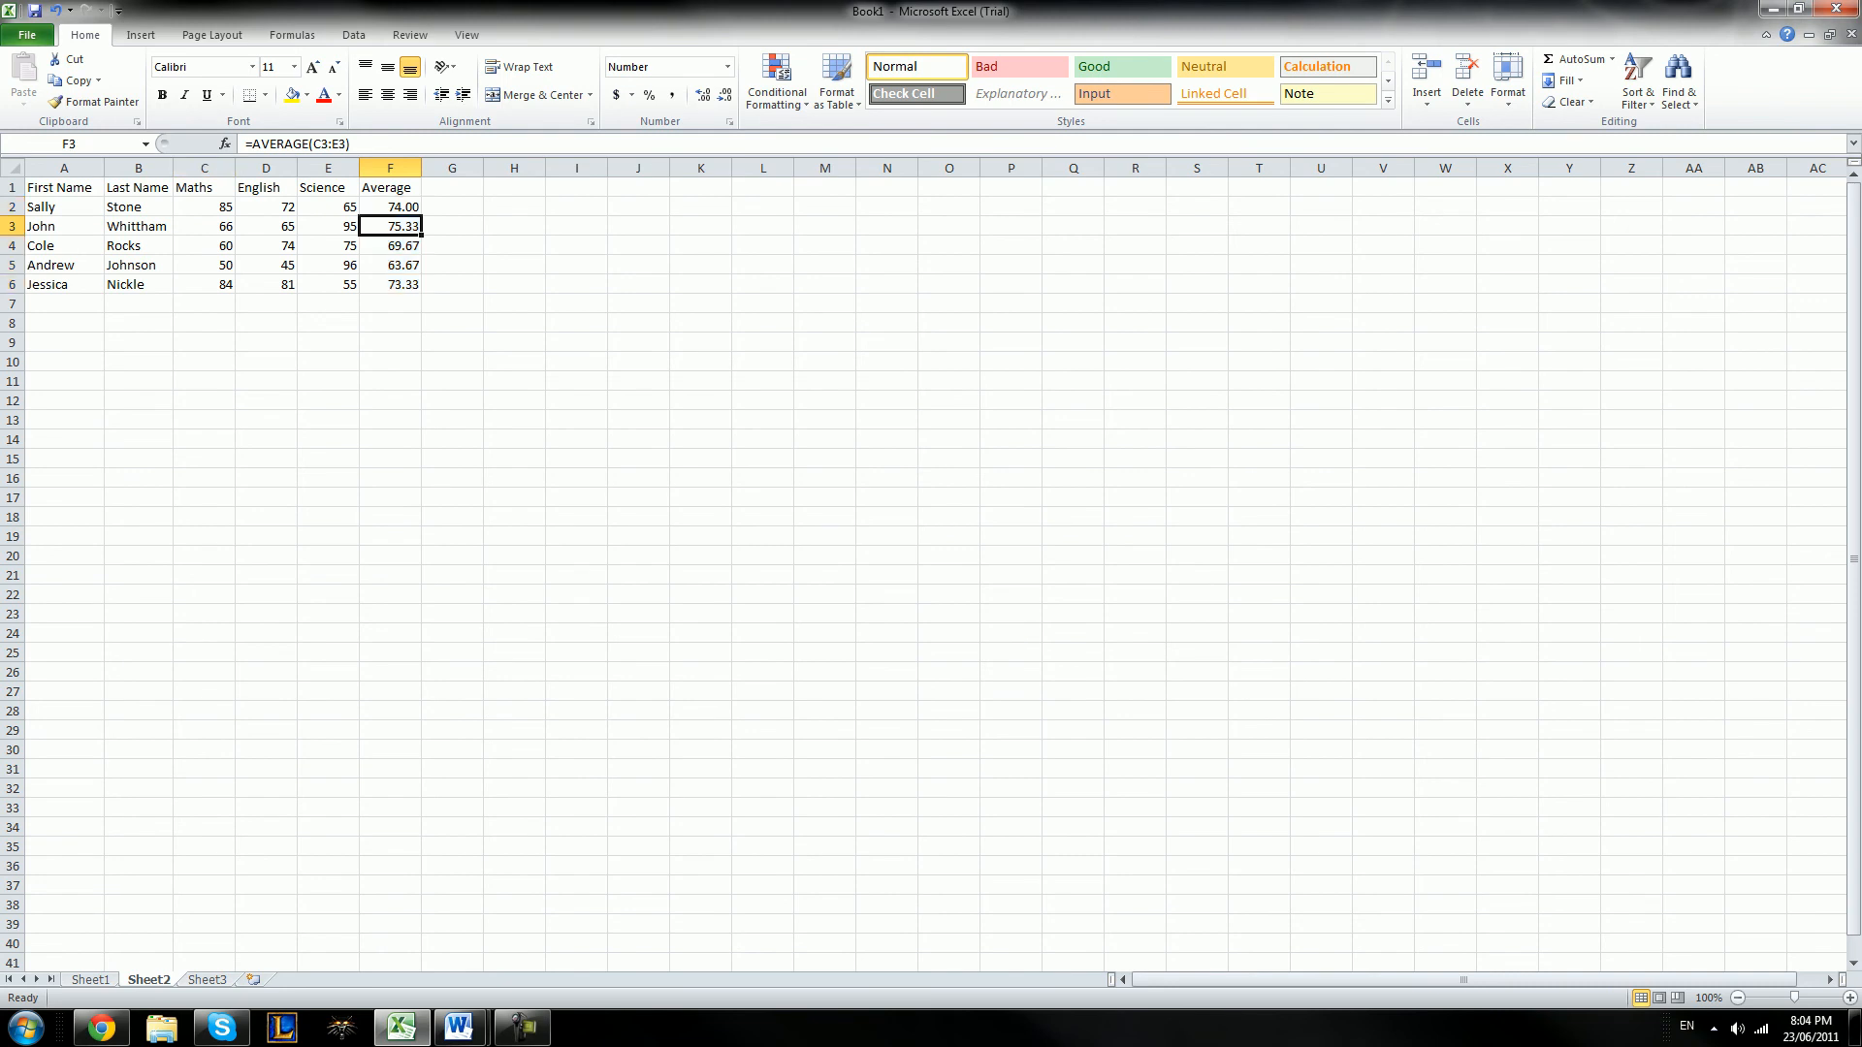
pyautogui.click(390, 246)
pyautogui.press('Up')
pyautogui.press('Left')
pyautogui.press('Left')
pyautogui.press('Up')
pyautogui.press('Left')
pyautogui.press('Left')
pyautogui.press('Left')
pyautogui.press('Up')
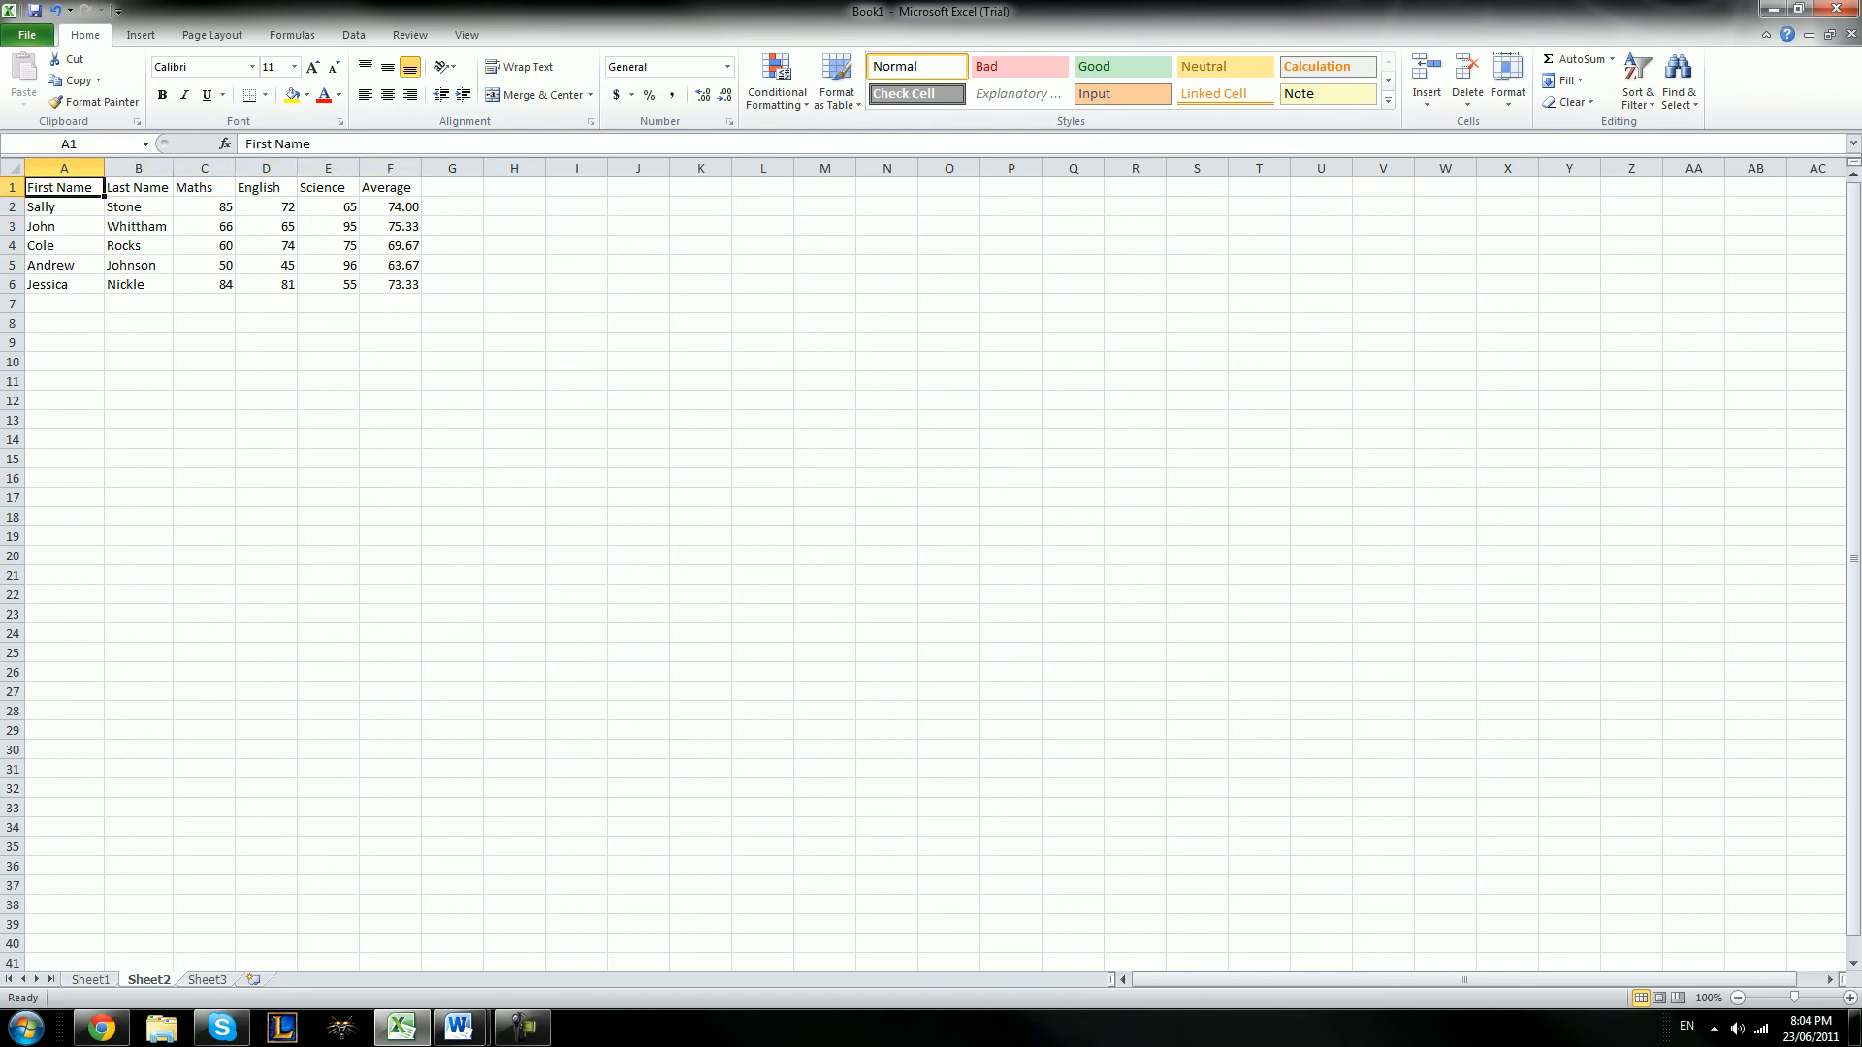
# Apply a Thick Box Border around the marks table in A1:F6
pyautogui.hotkey('shift', 'space')
pyautogui.hotkey('shift', 'Down')
pyautogui.moveTo(64, 187); pyautogui.dragTo(393, 285)
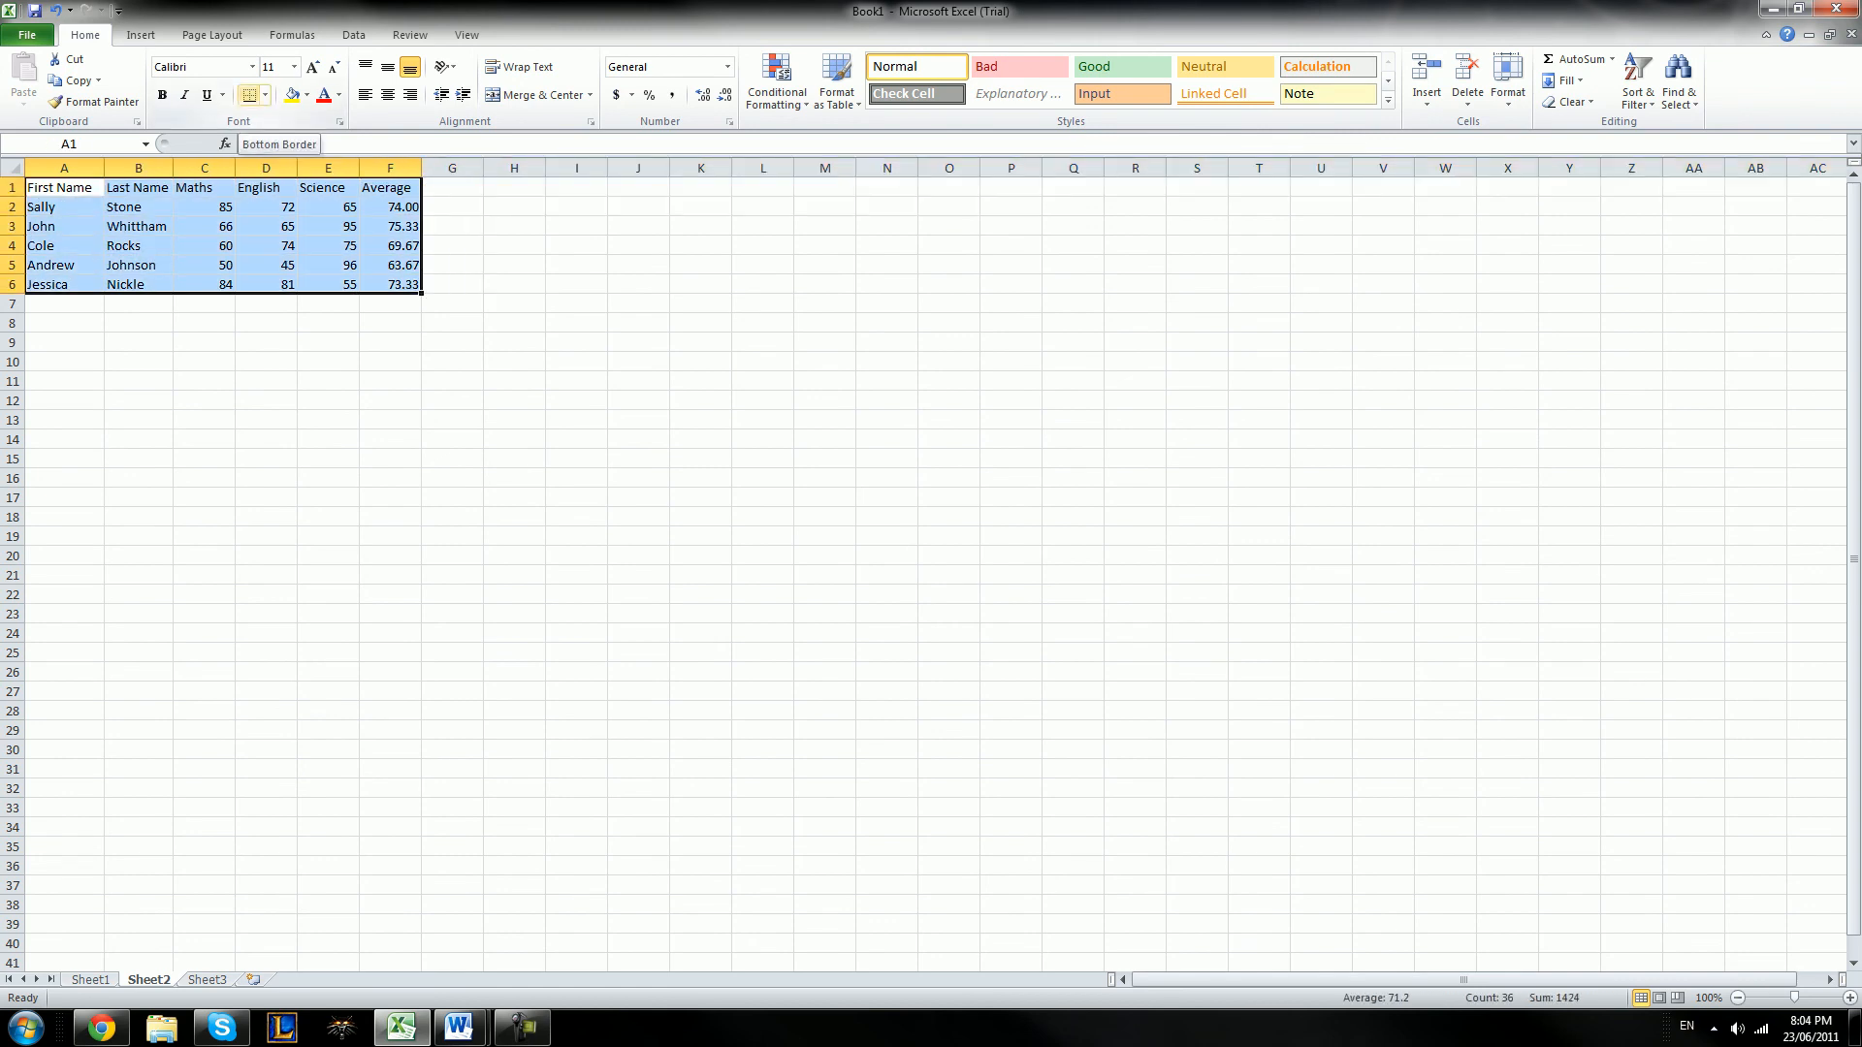
pyautogui.click(265, 94)
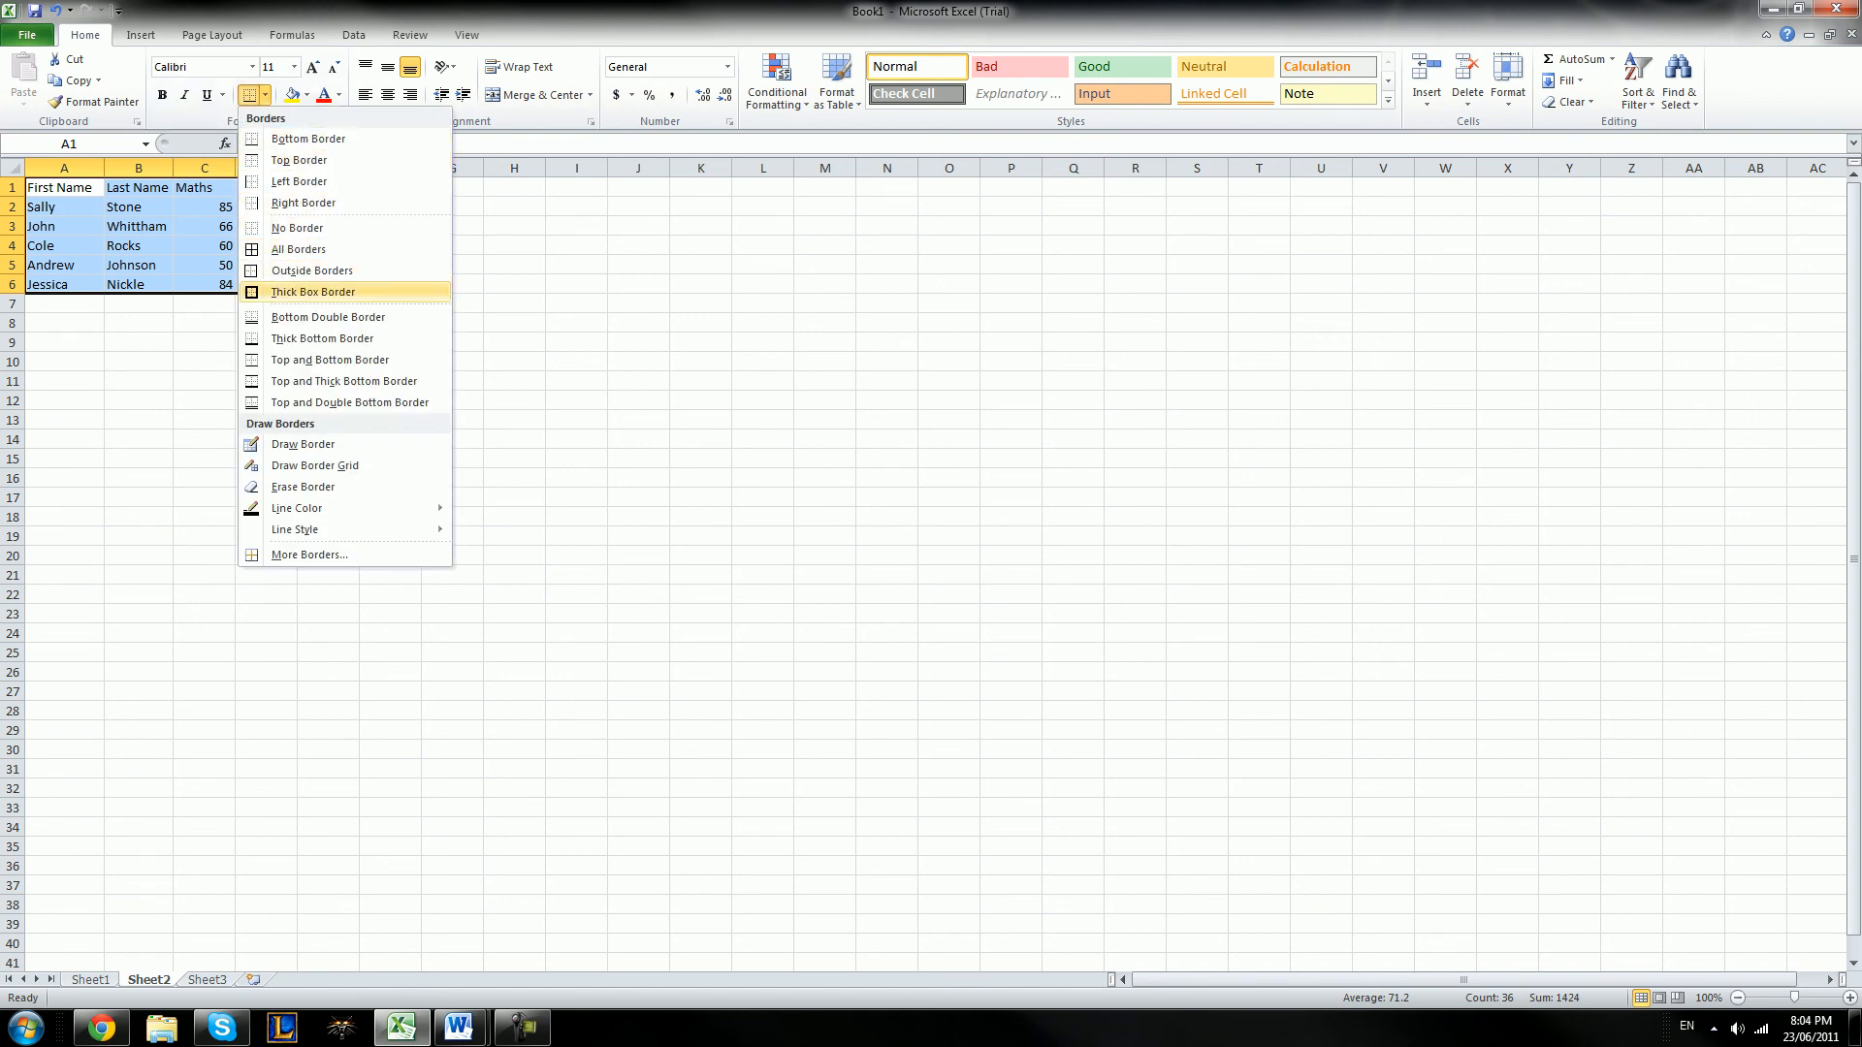
pyautogui.click(313, 292)
pyautogui.click(452, 305)
pyautogui.click(638, 343)
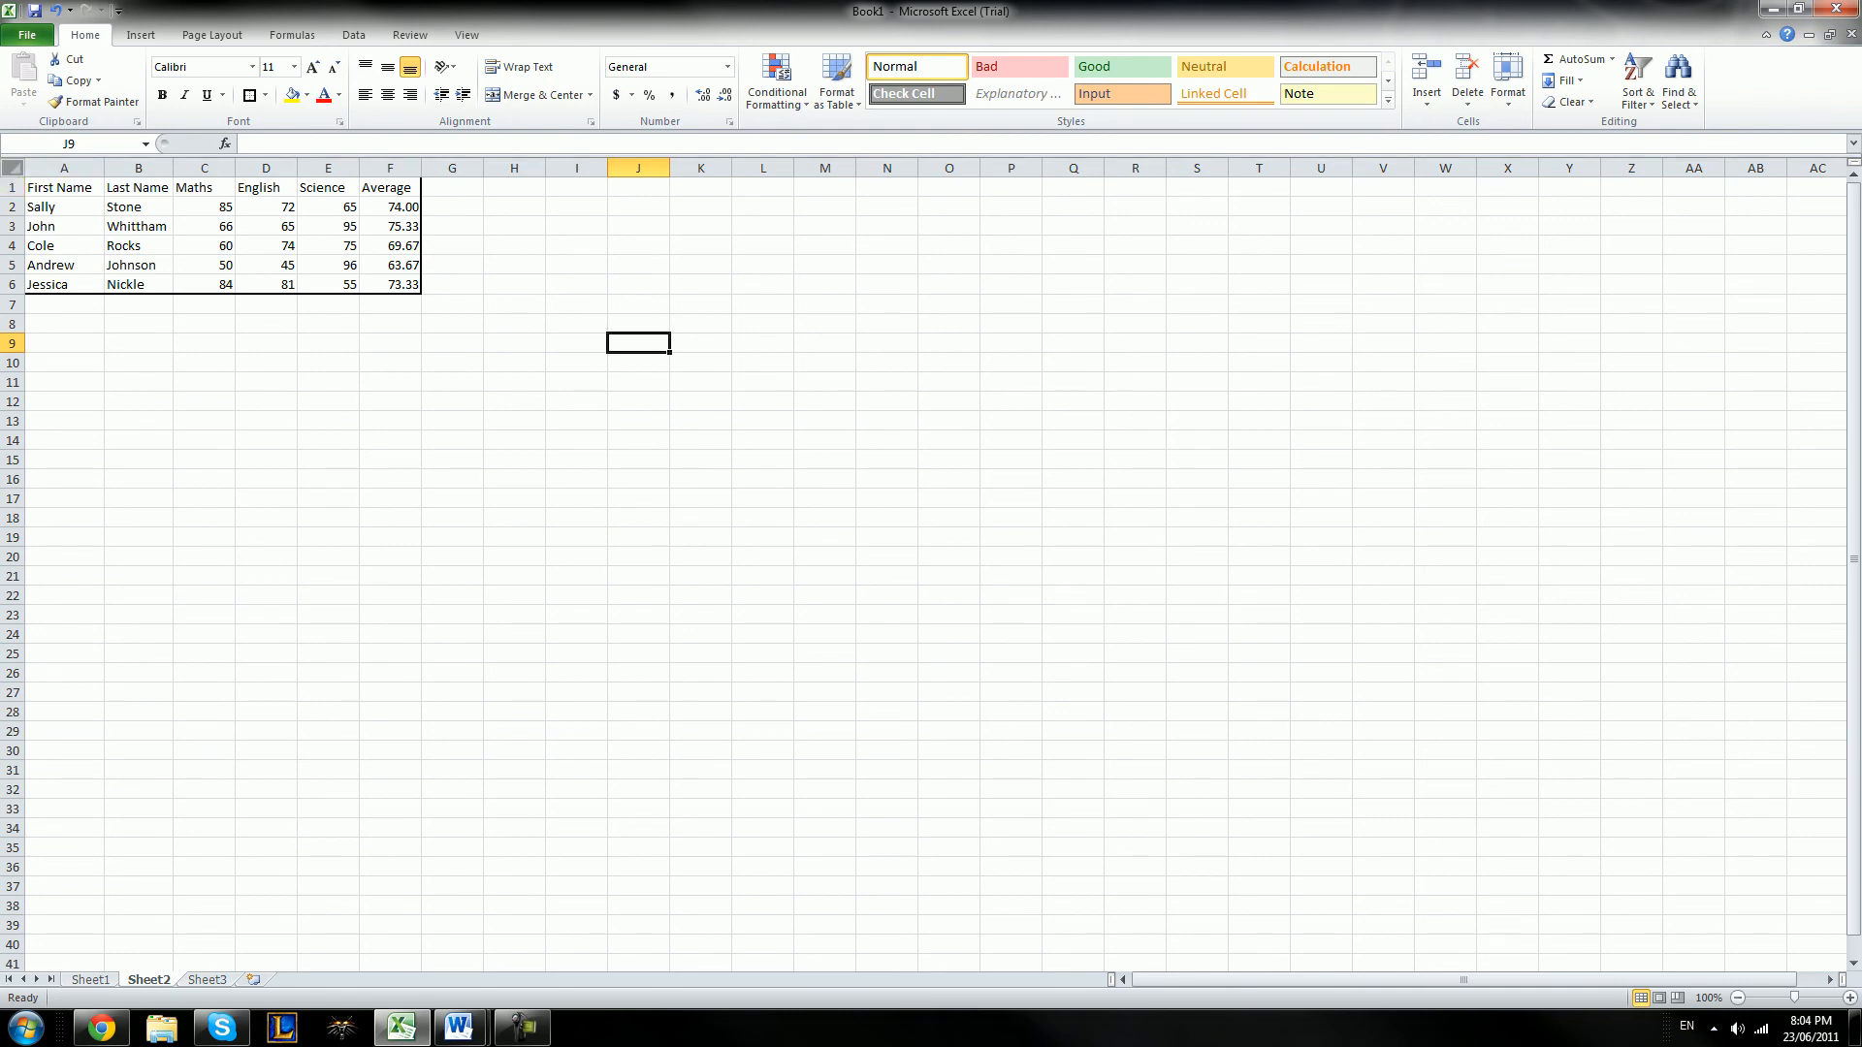
pyautogui.click(11, 167)
pyautogui.click(638, 401)
# Apply All Borders to every cell of the marks table in A1:F6
pyautogui.click(390, 285)
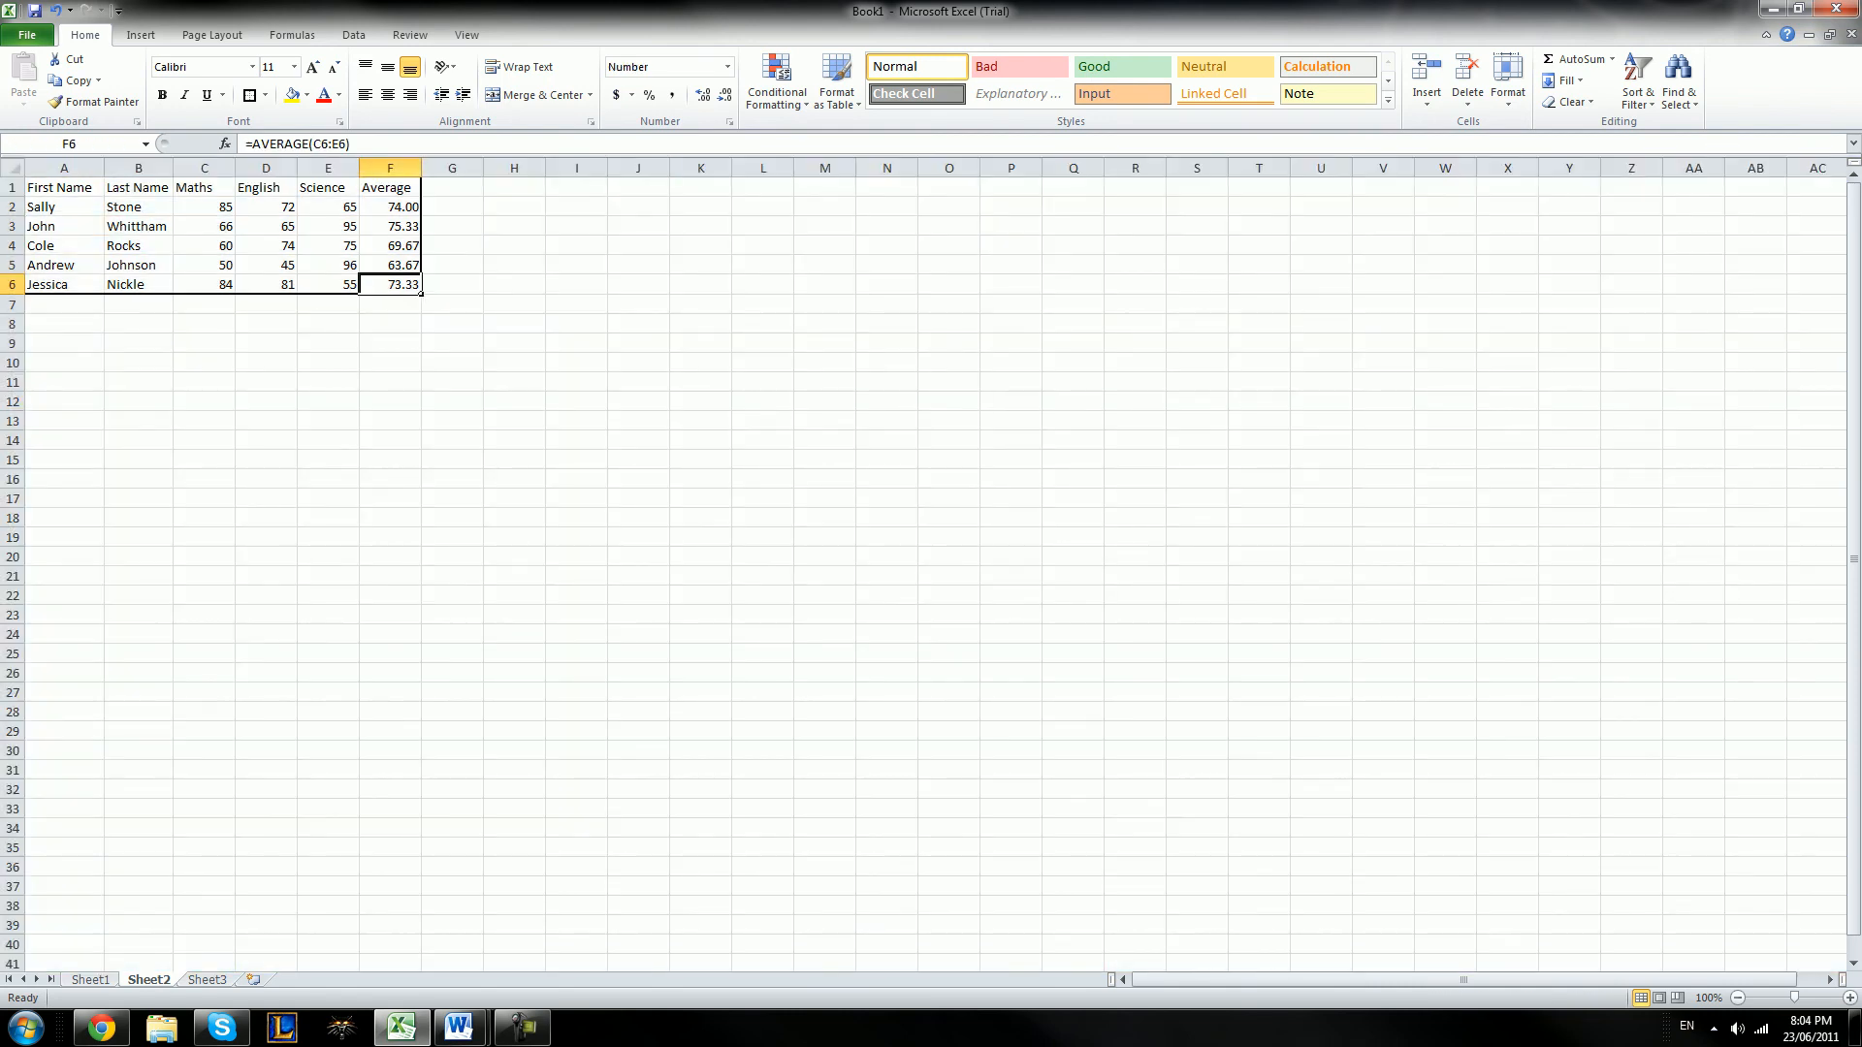
pyautogui.moveTo(389, 285); pyautogui.dragTo(58, 188)
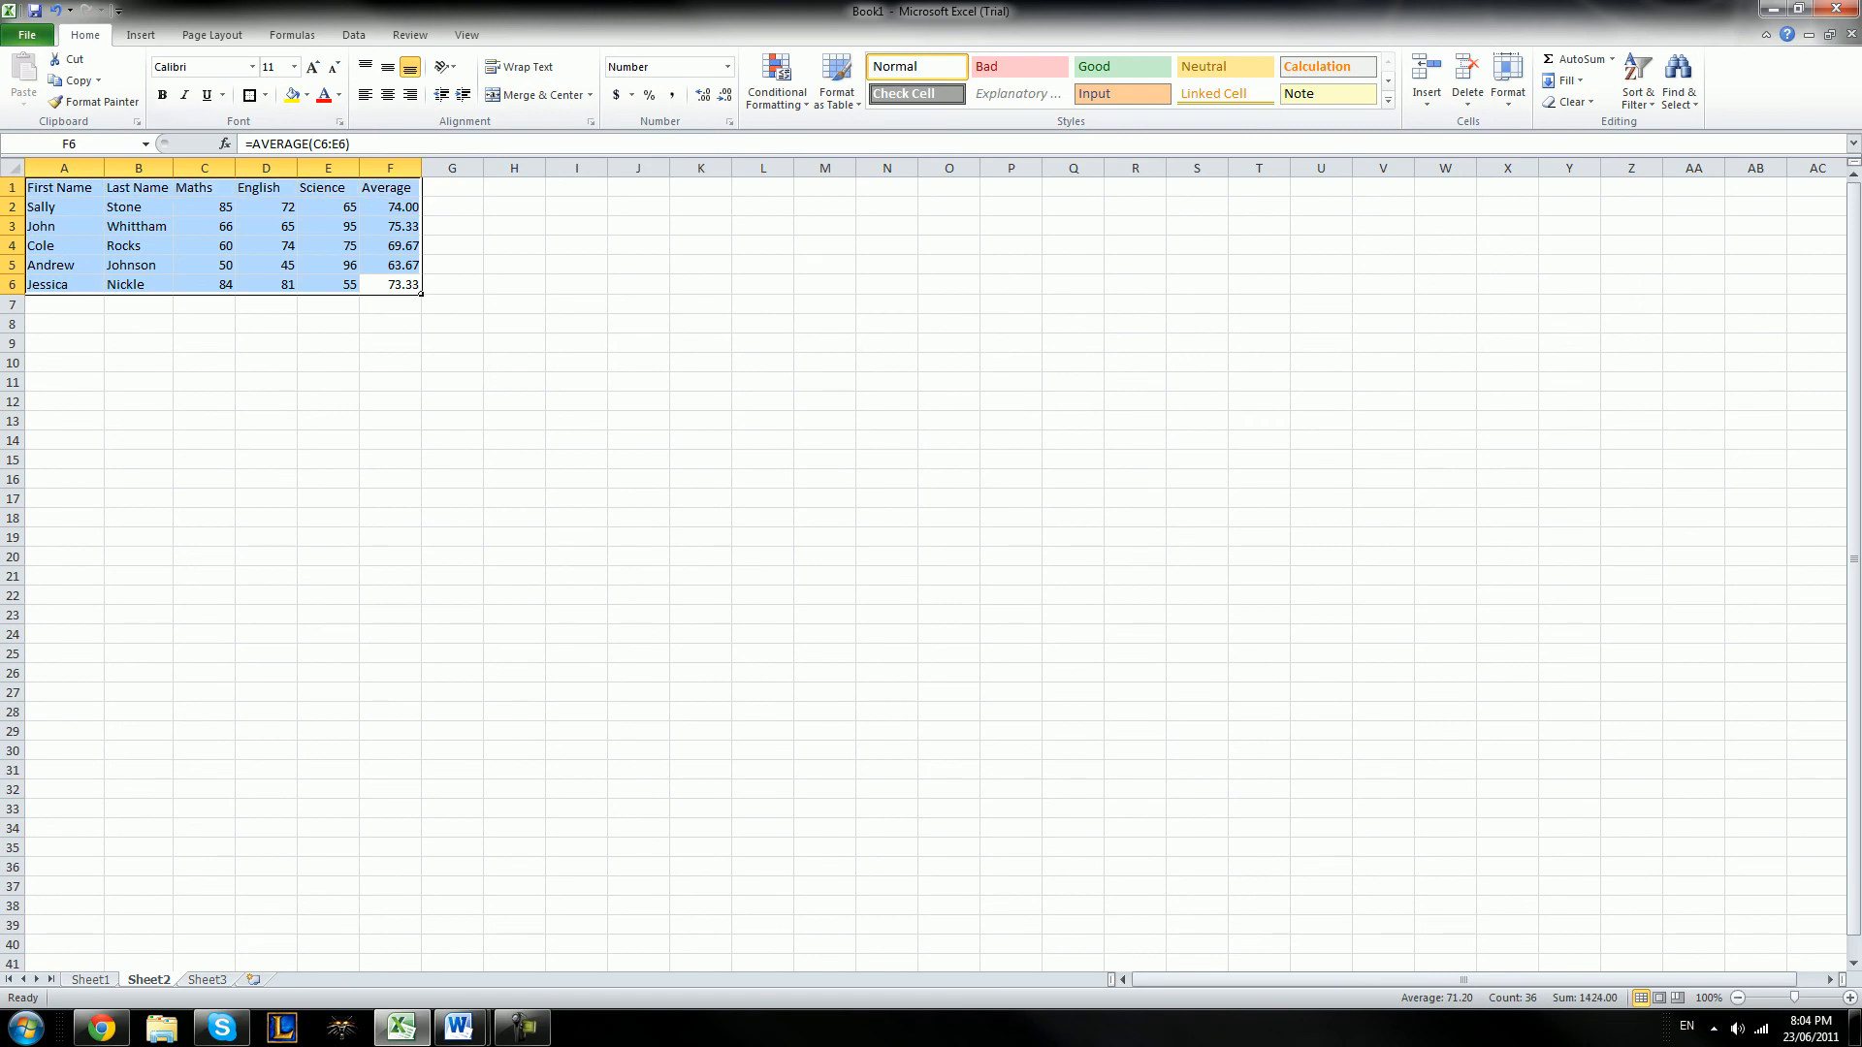
pyautogui.click(264, 95)
pyautogui.click(298, 249)
pyautogui.click(576, 284)
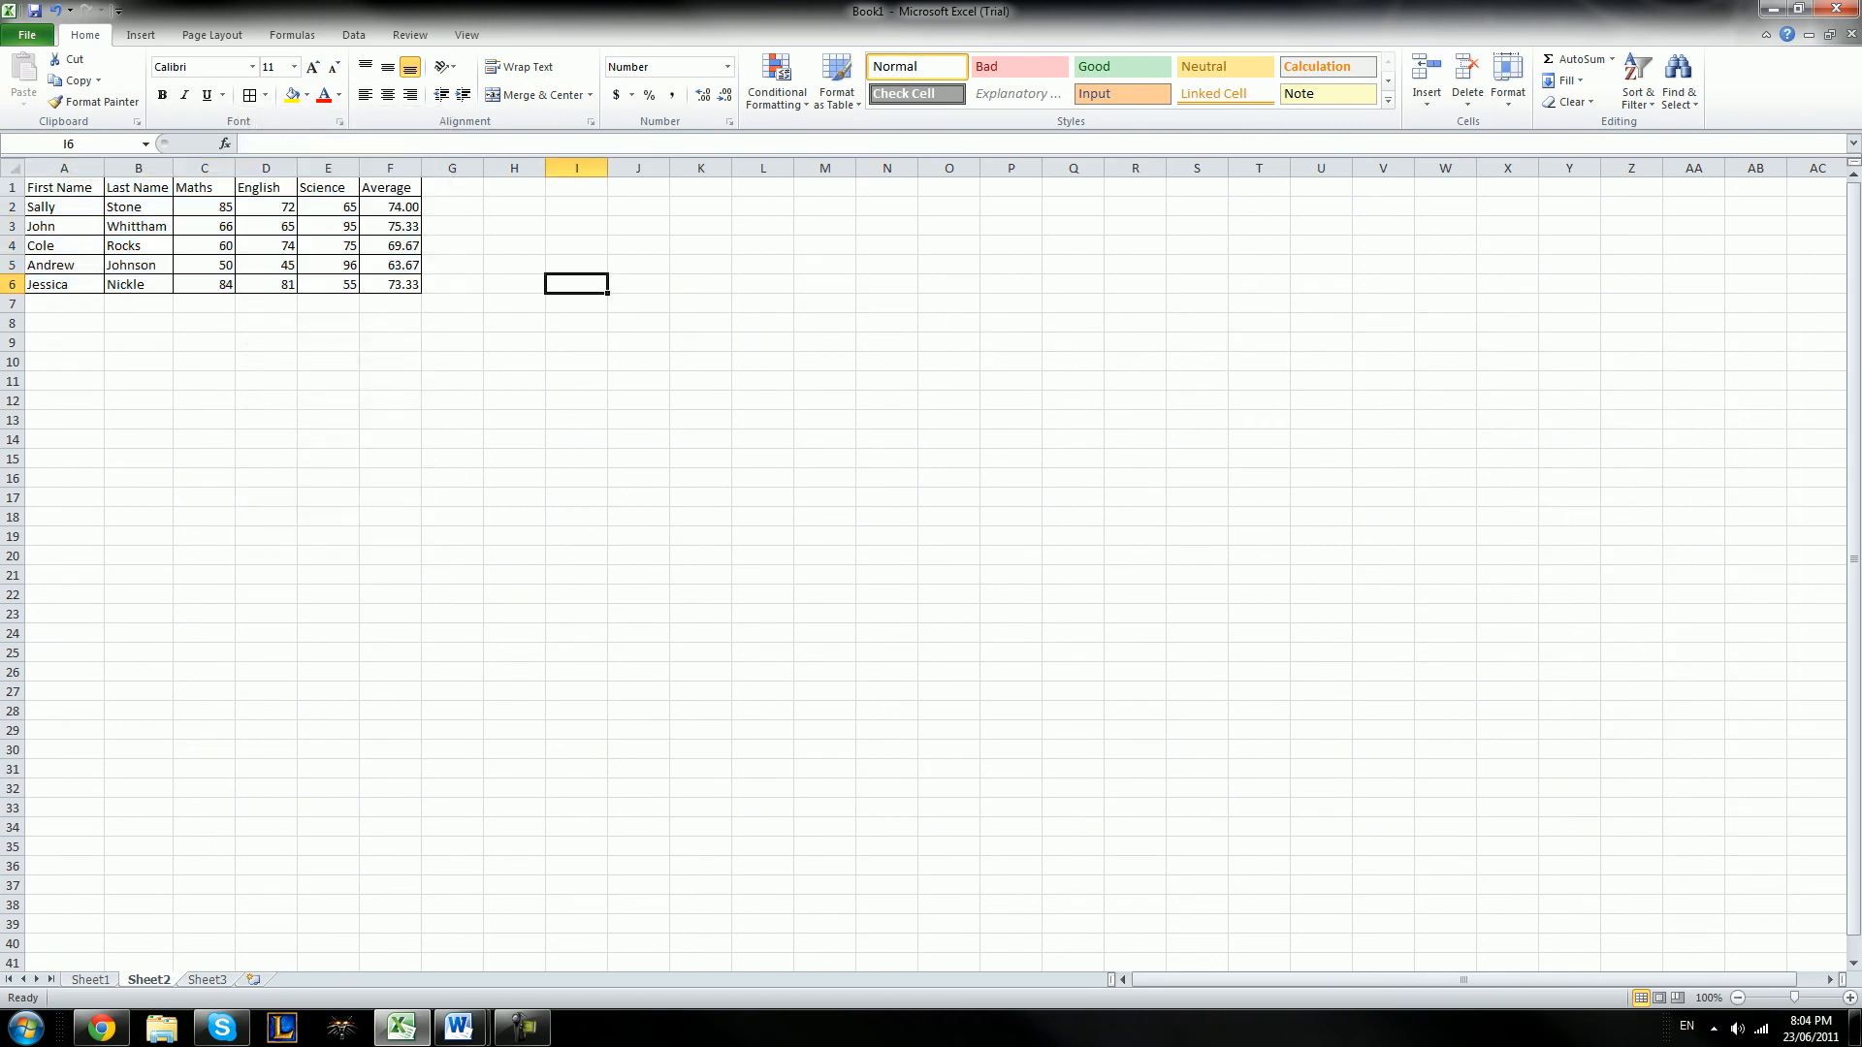
# Preview the built-in cell styles on the First Name header in A1 without applying one
pyautogui.click(139, 206)
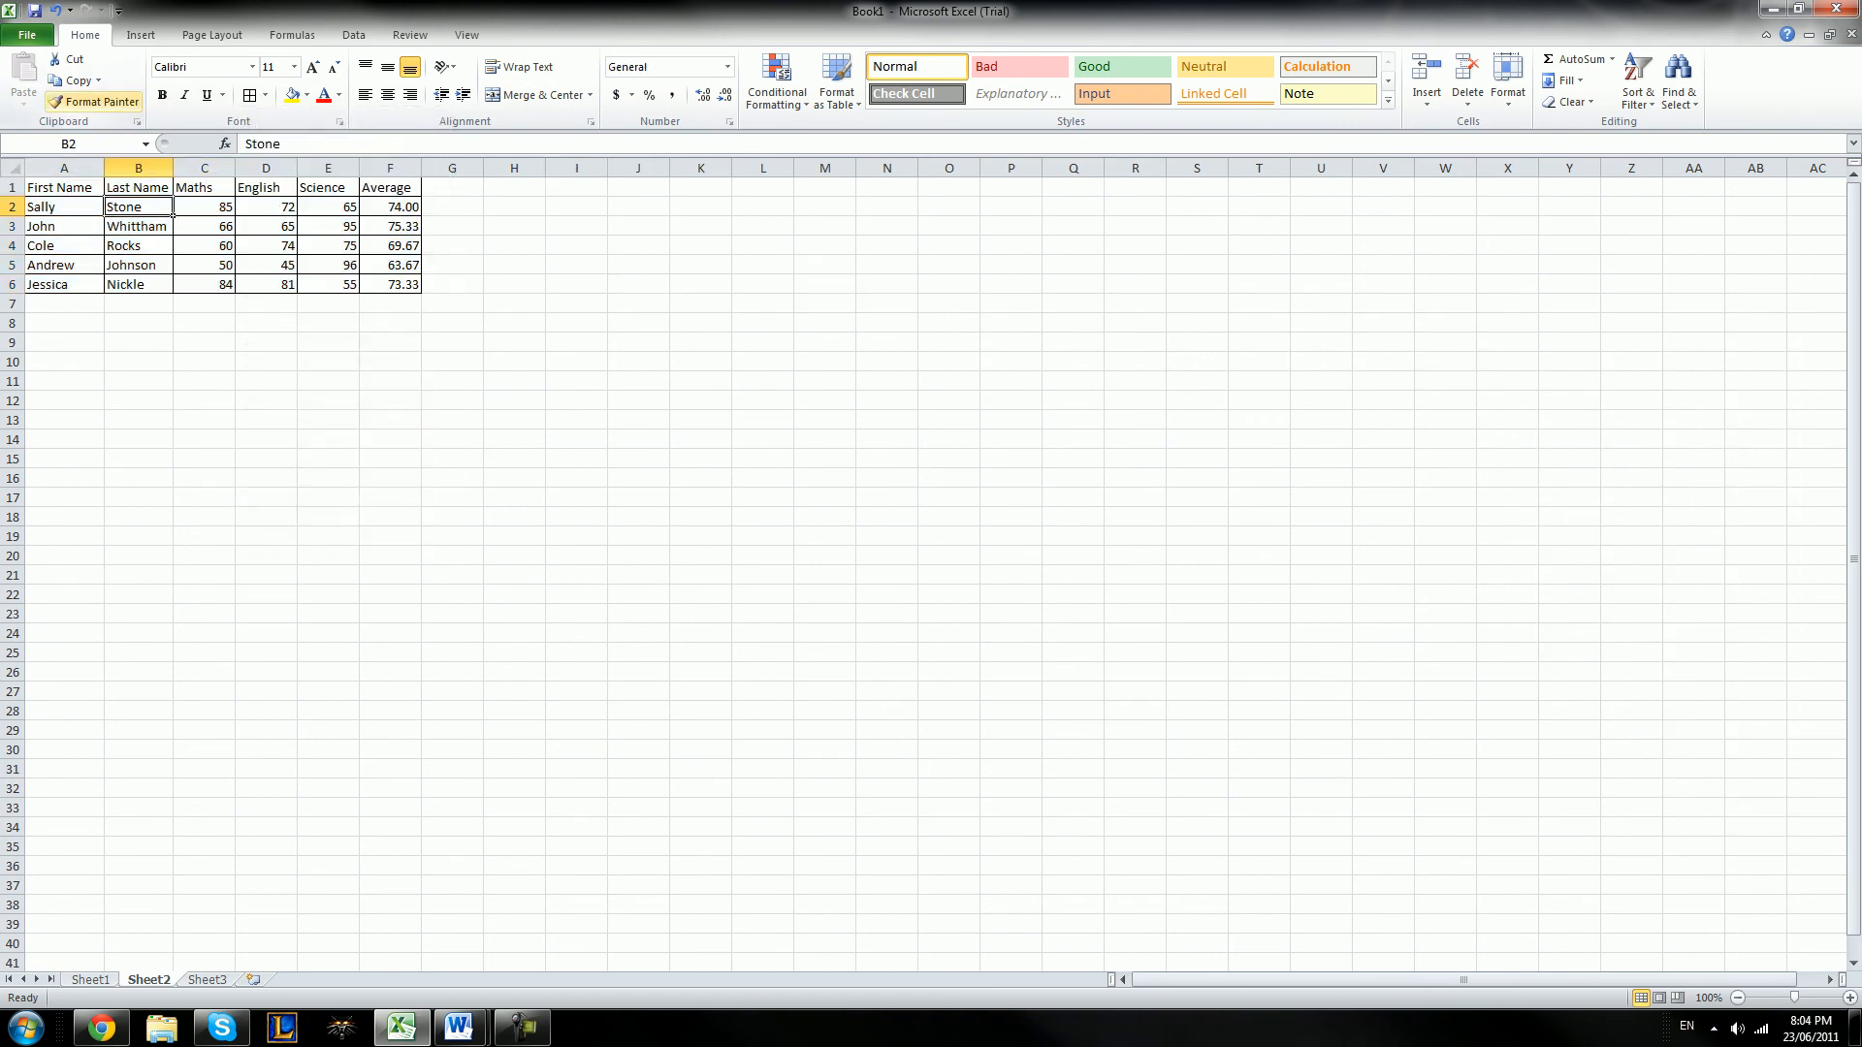
pyautogui.click(451, 322)
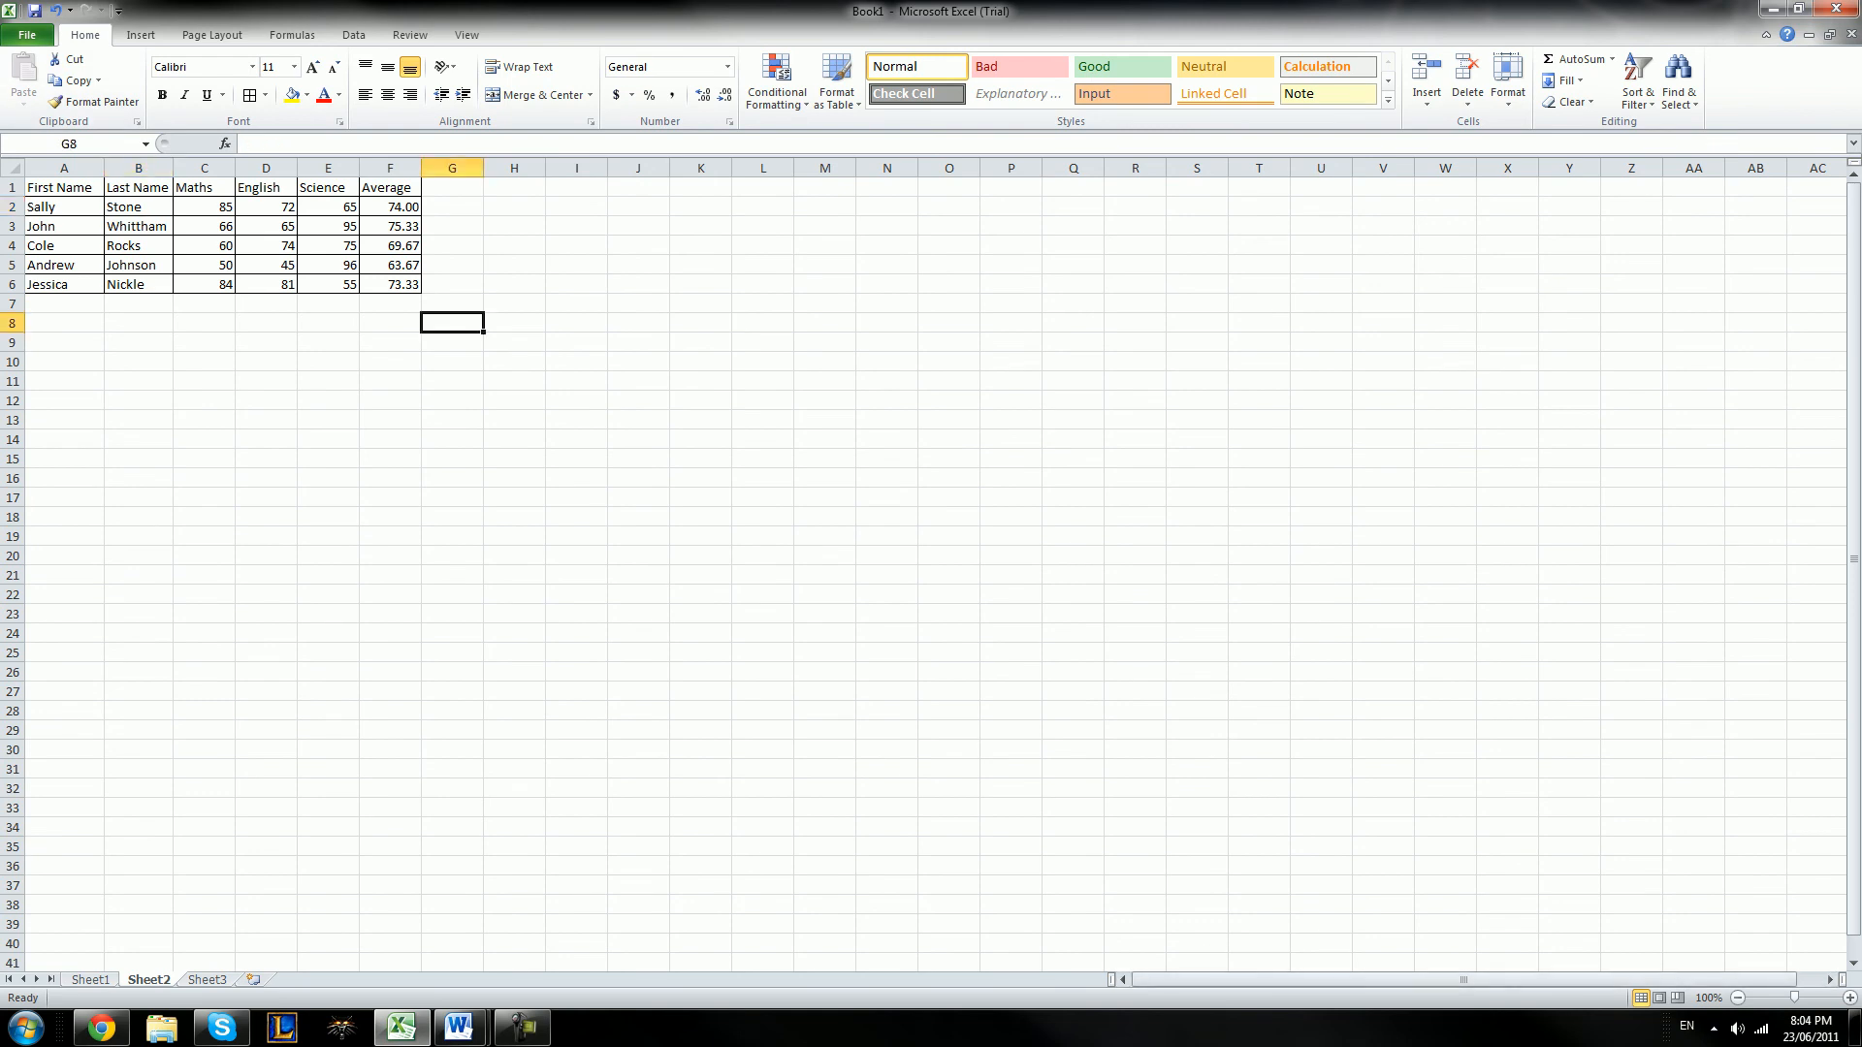
pyautogui.click(64, 187)
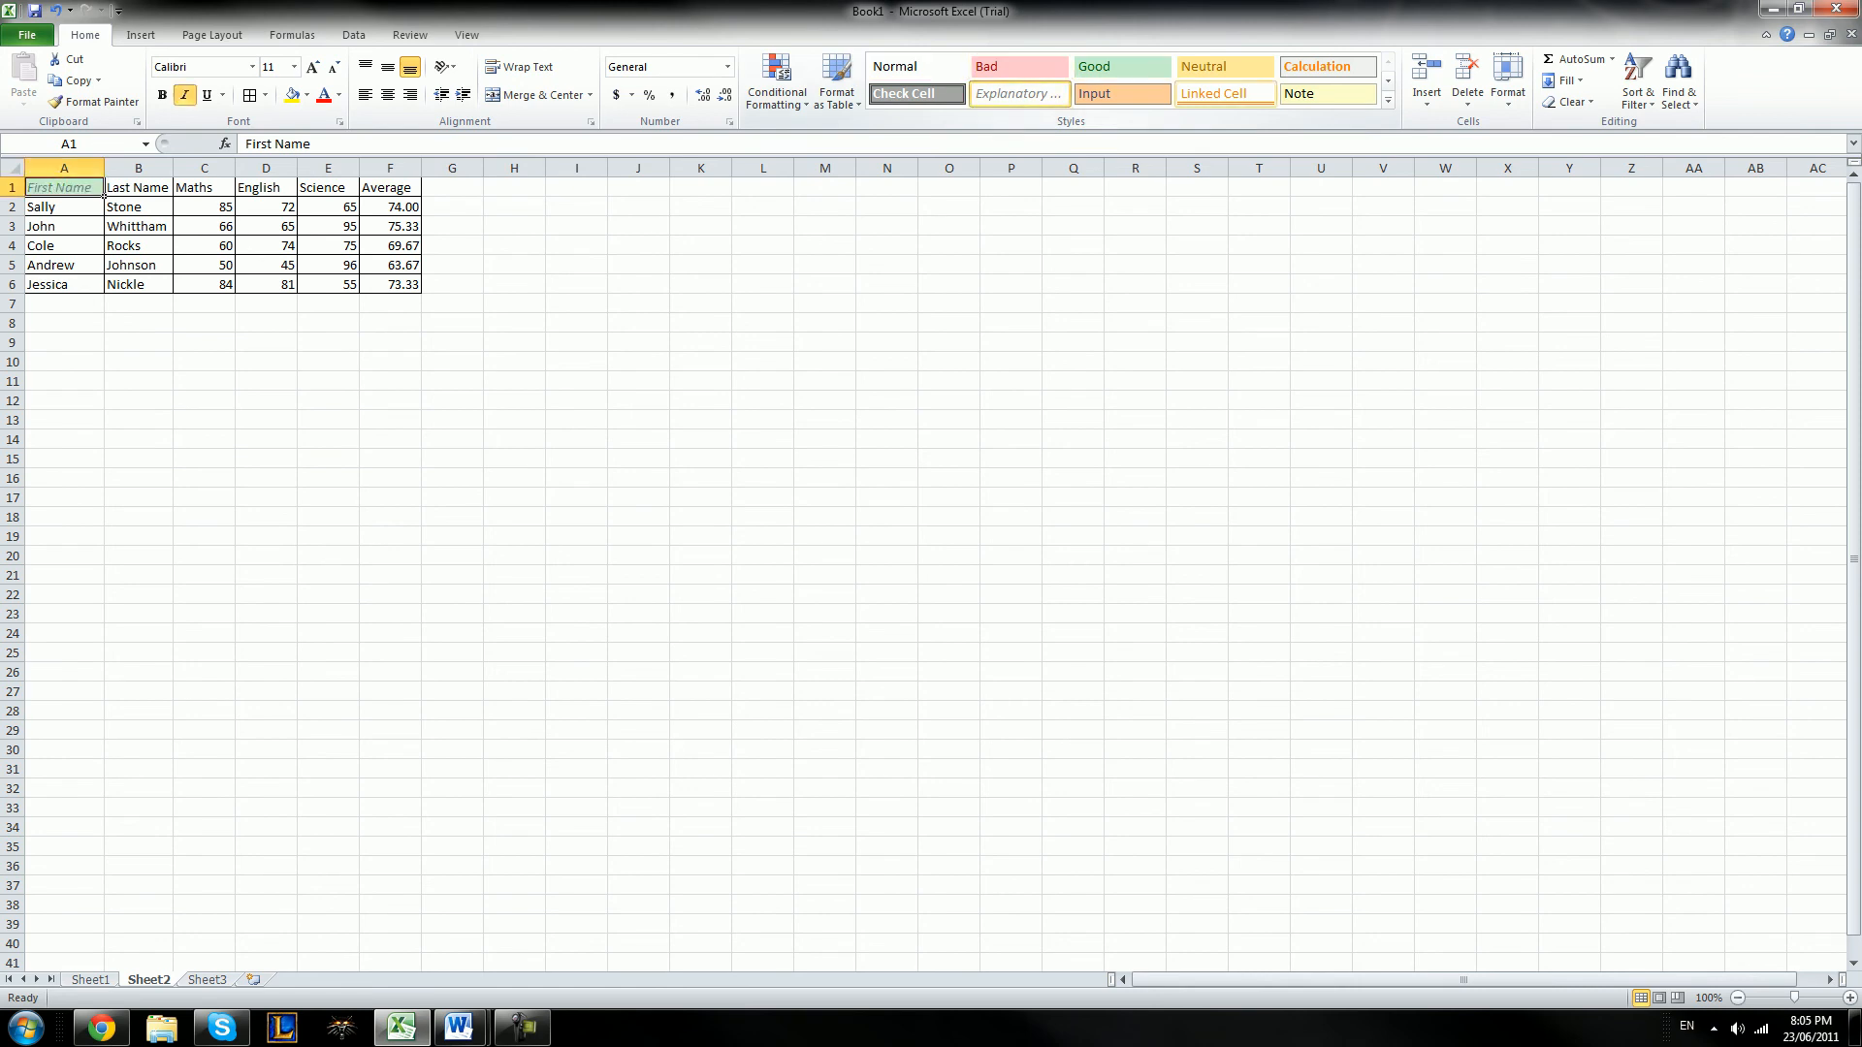
pyautogui.click(514, 265)
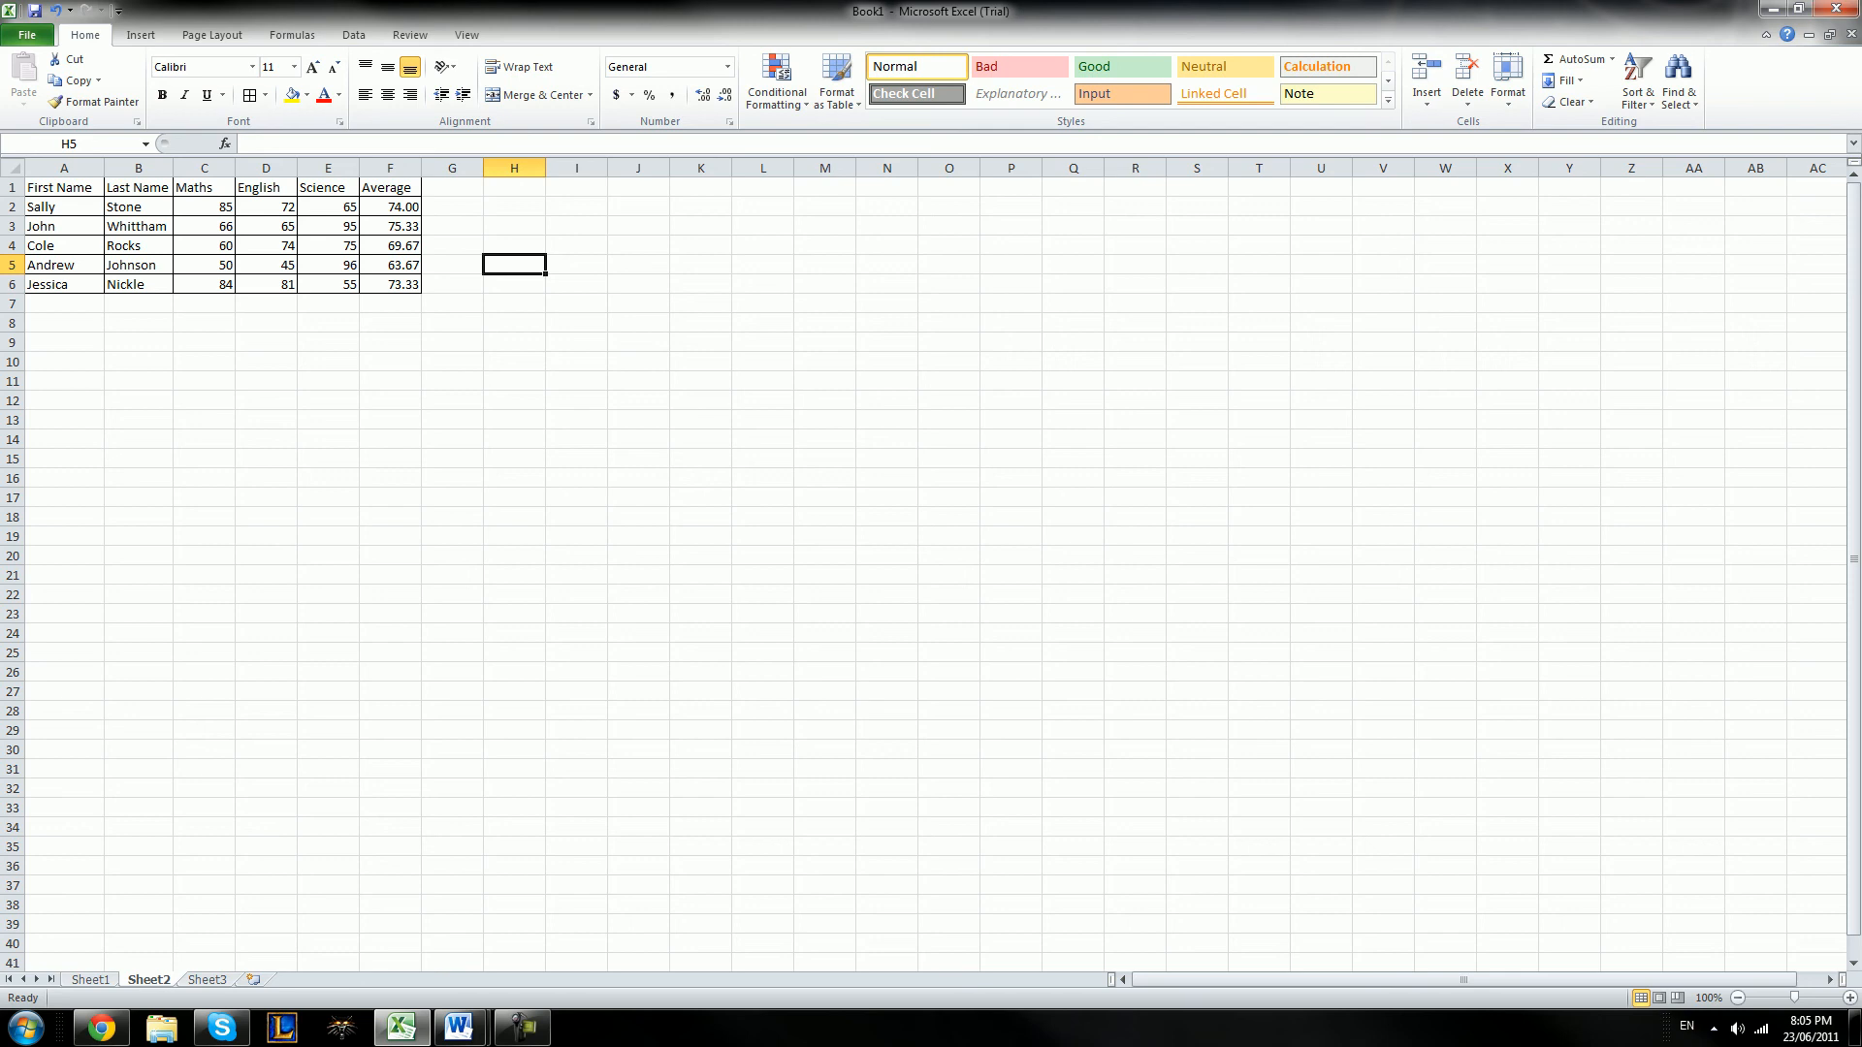
# Add a Less Than conditional formatting rule to the marks and averages in C2:F6, showing values below 65 in Red Text
pyautogui.moveTo(390, 206); pyautogui.dragTo(390, 285)
pyautogui.moveTo(204, 207); pyautogui.dragTo(390, 284)
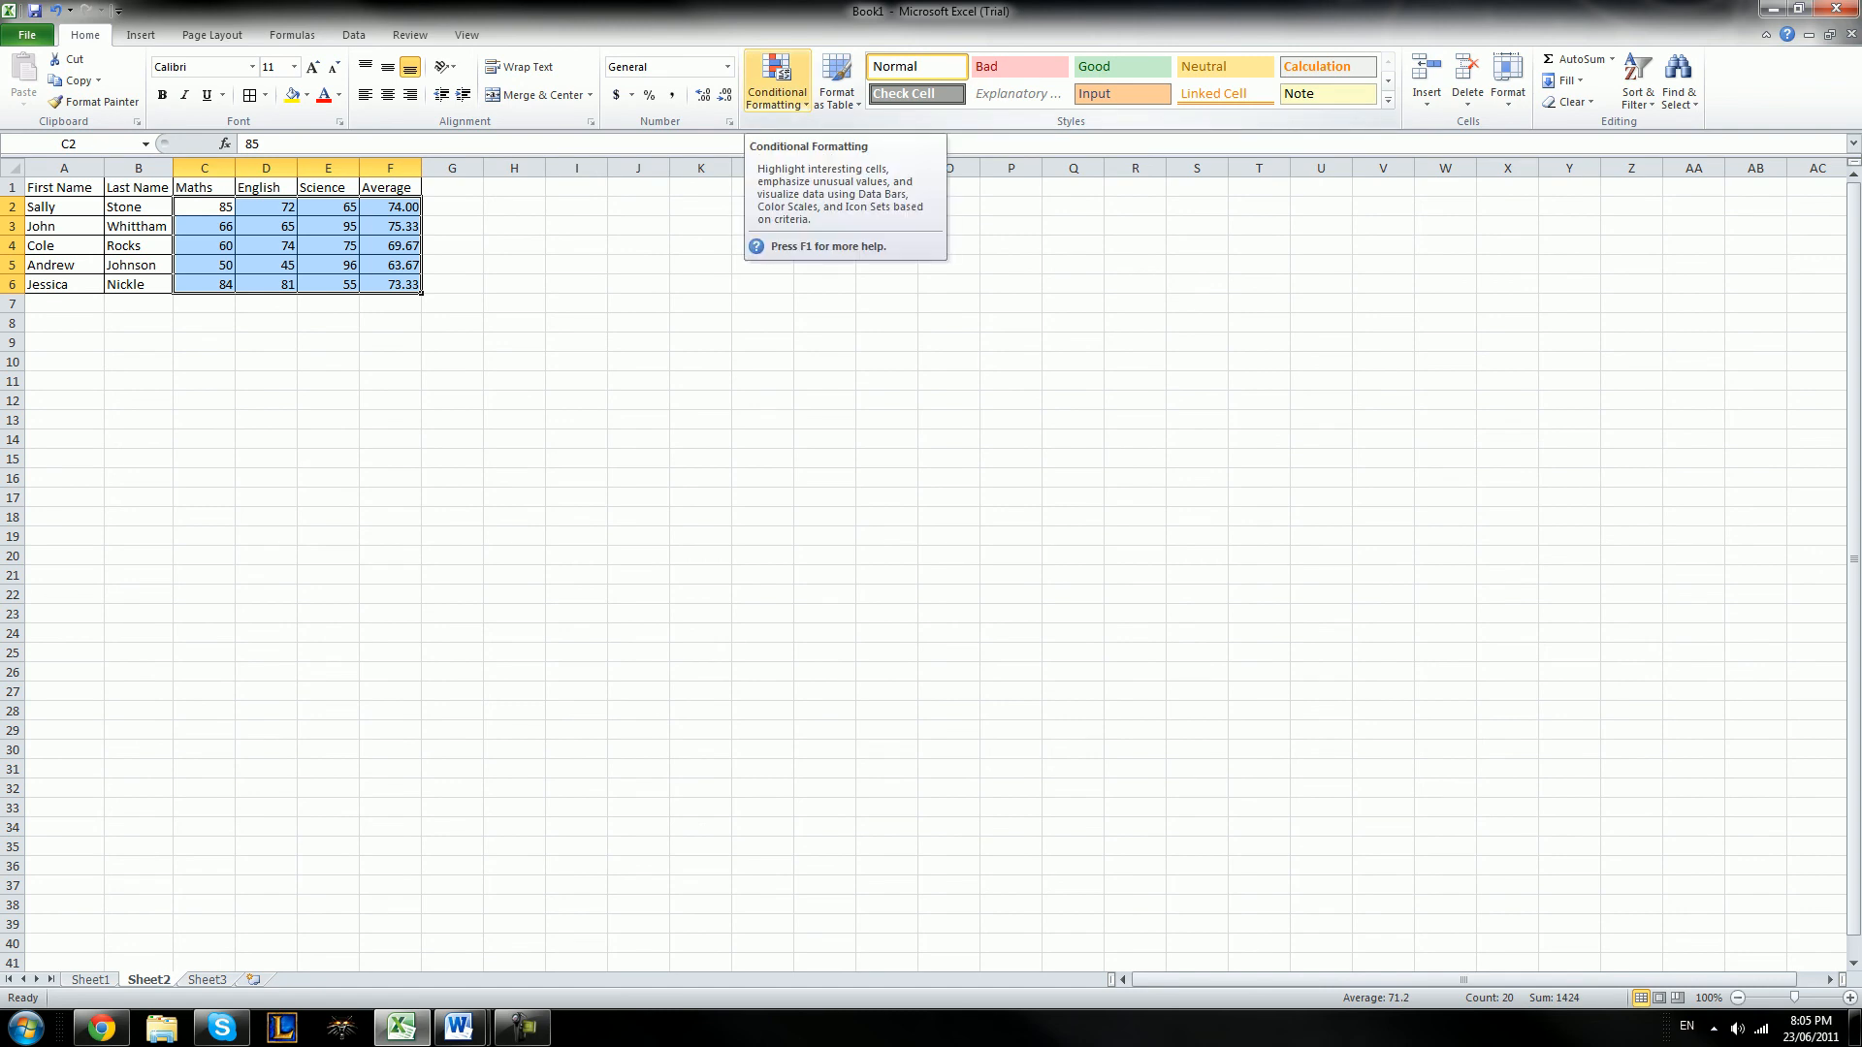
pyautogui.click(777, 83)
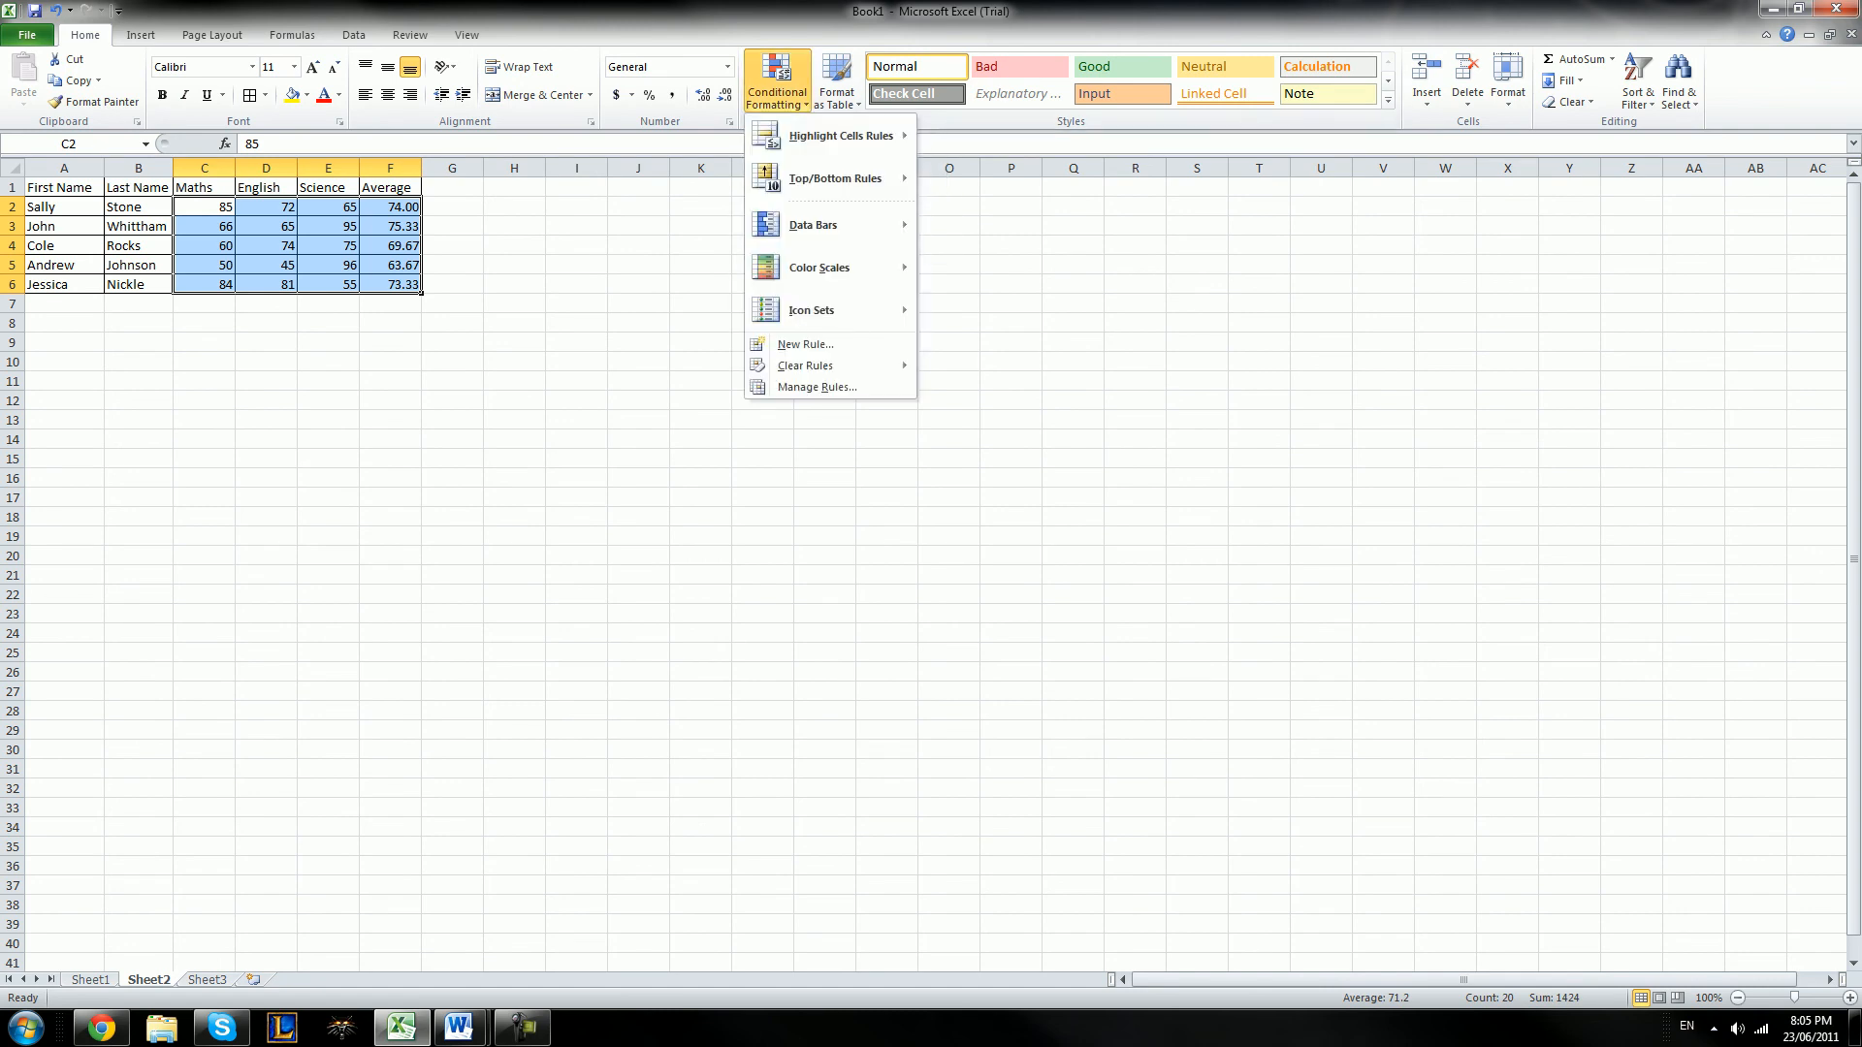
pyautogui.moveTo(834, 136)
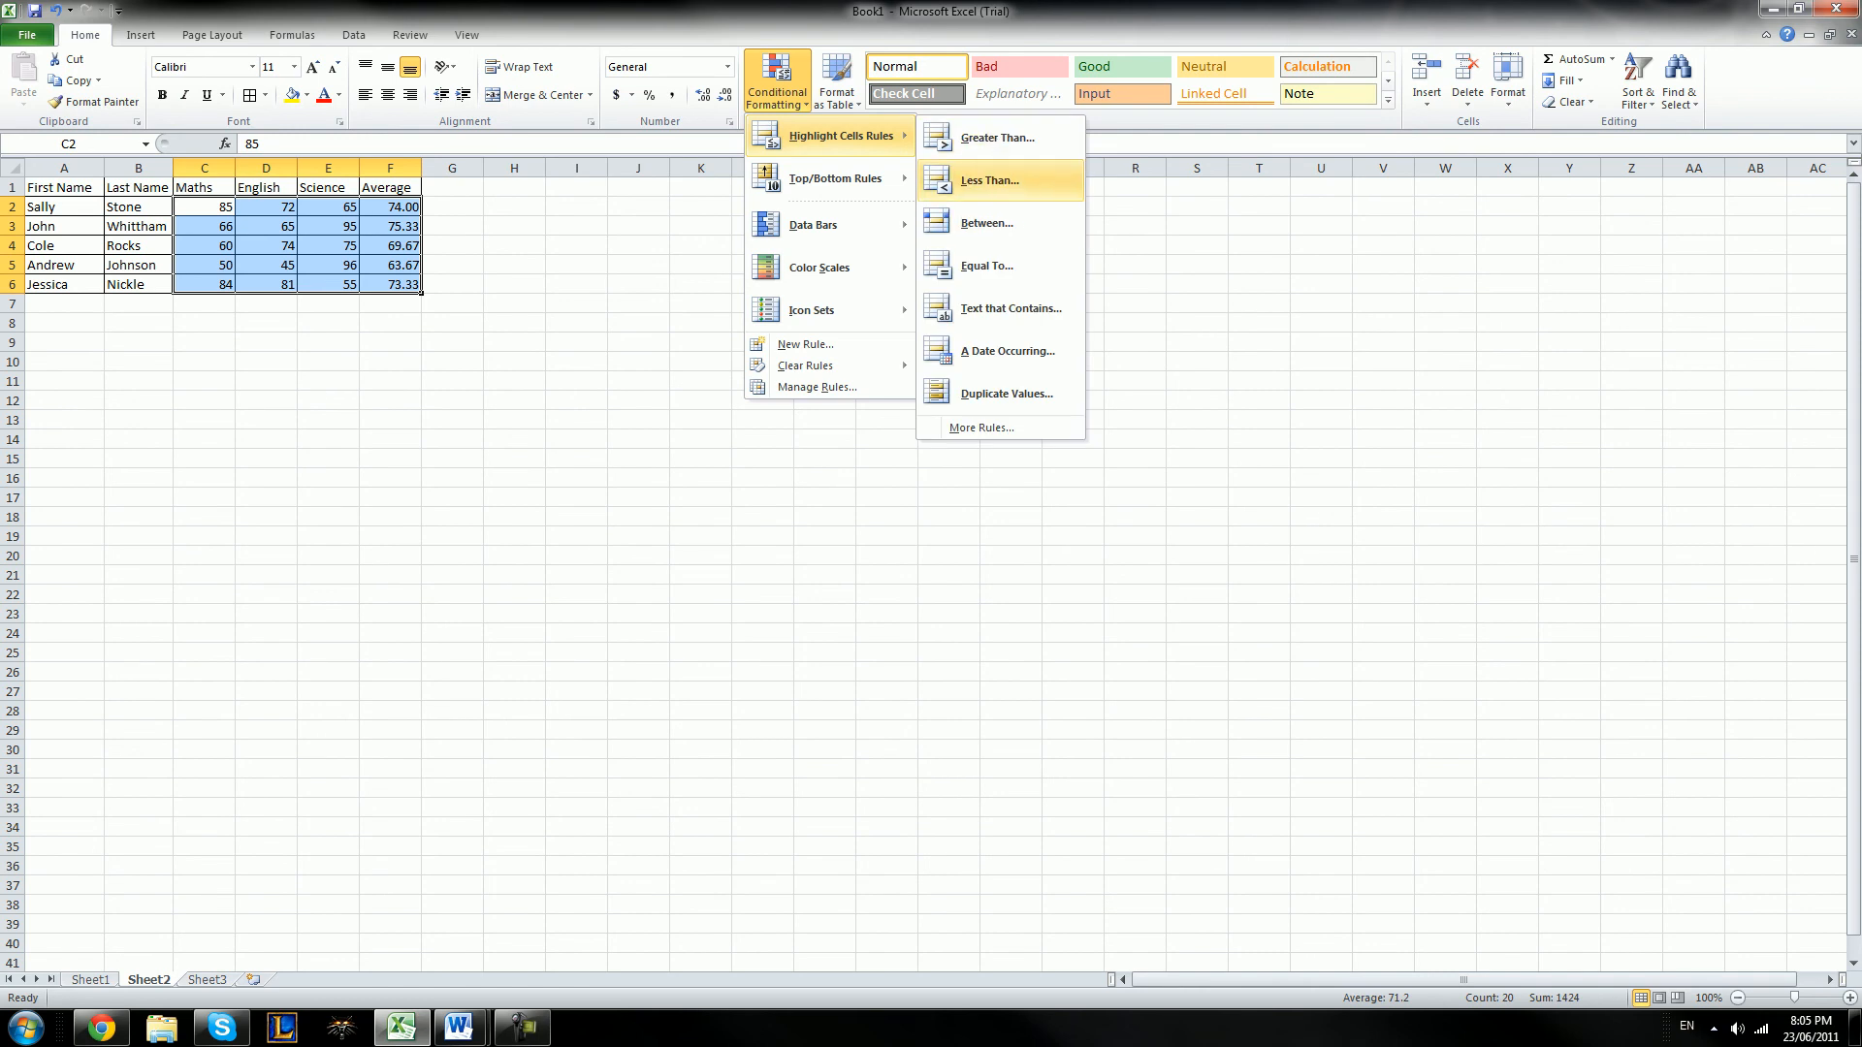
pyautogui.click(989, 180)
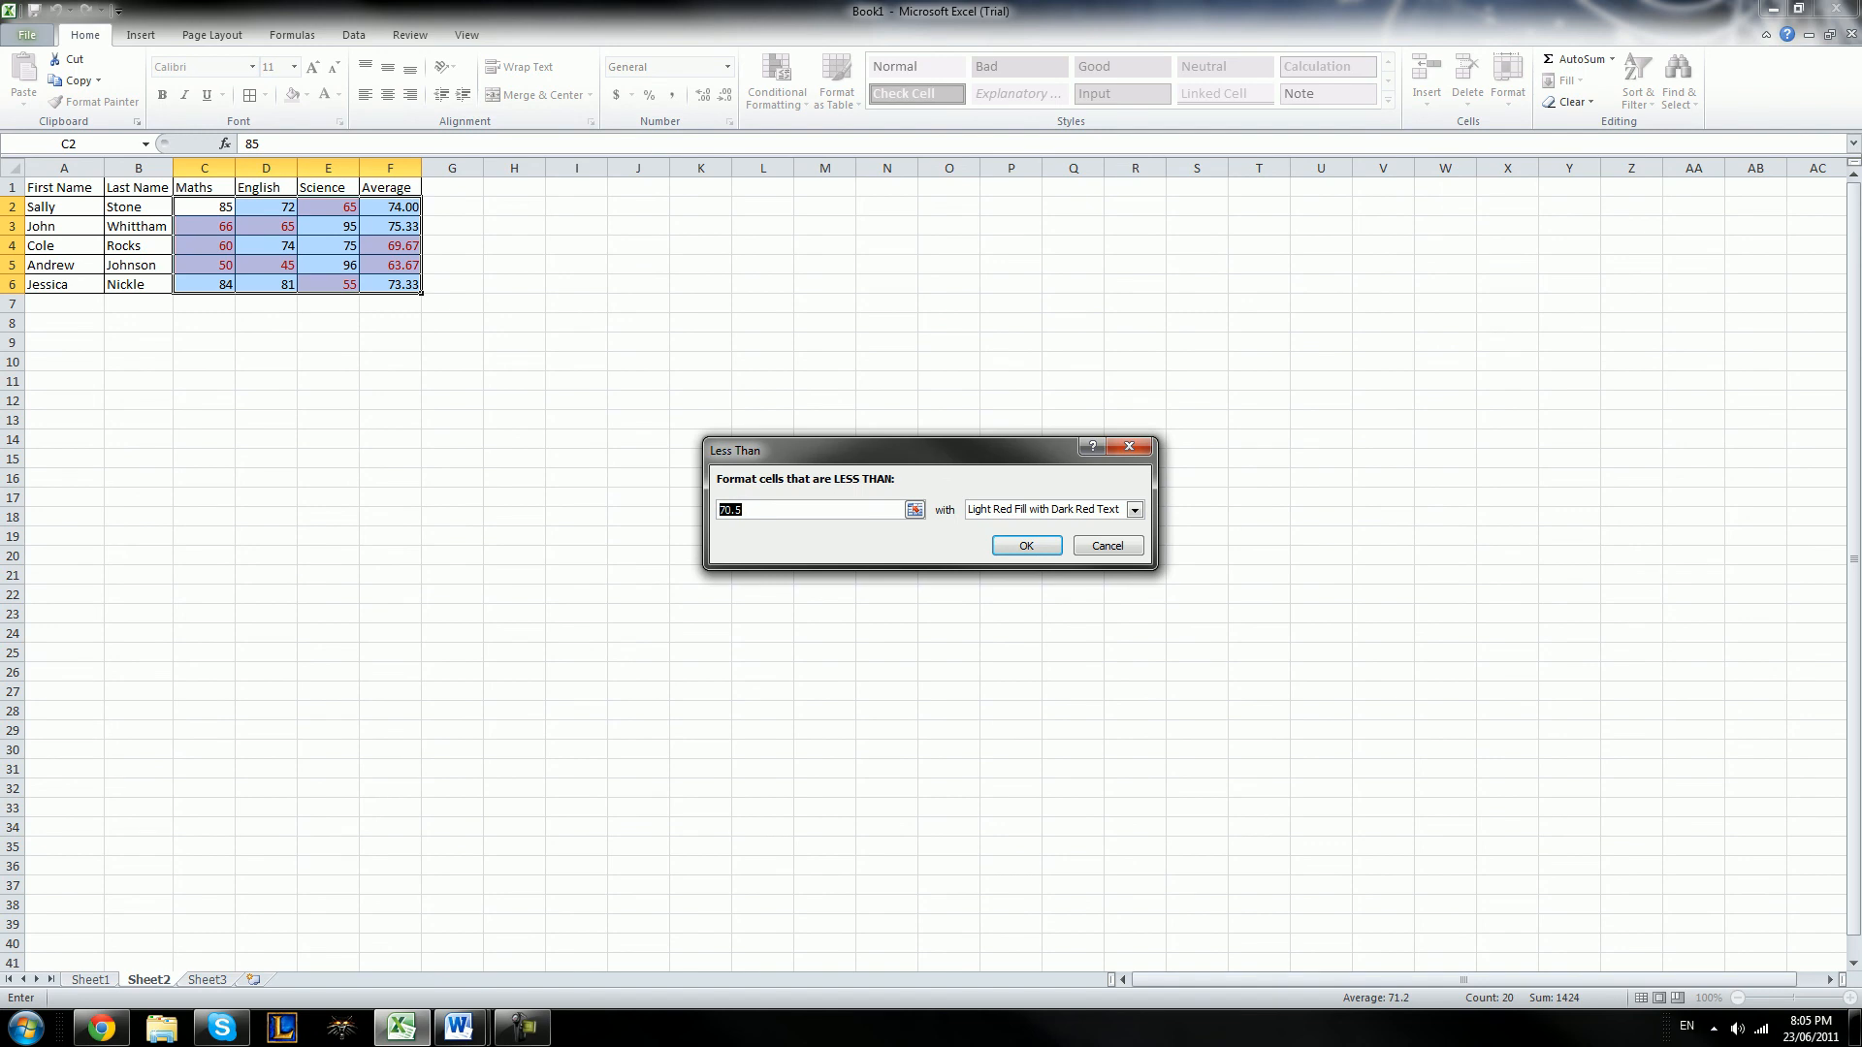
pyautogui.write('65')
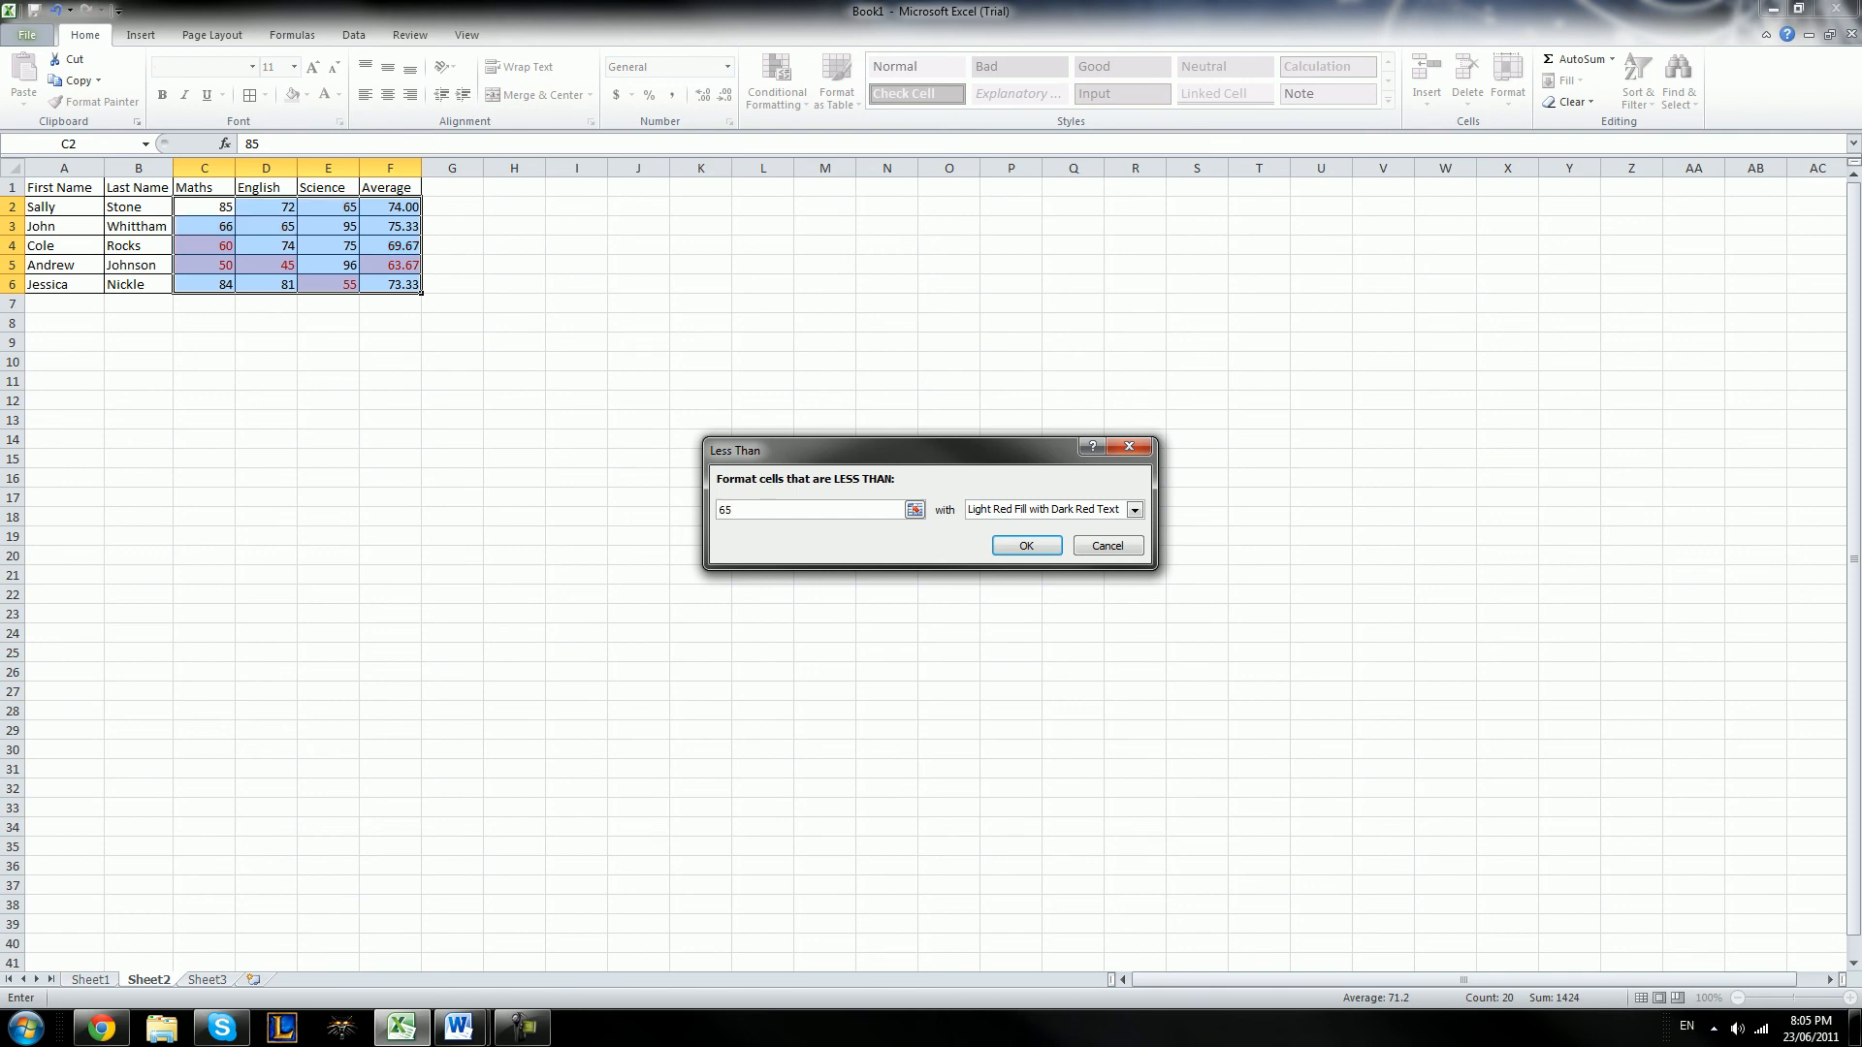
pyautogui.click(1135, 510)
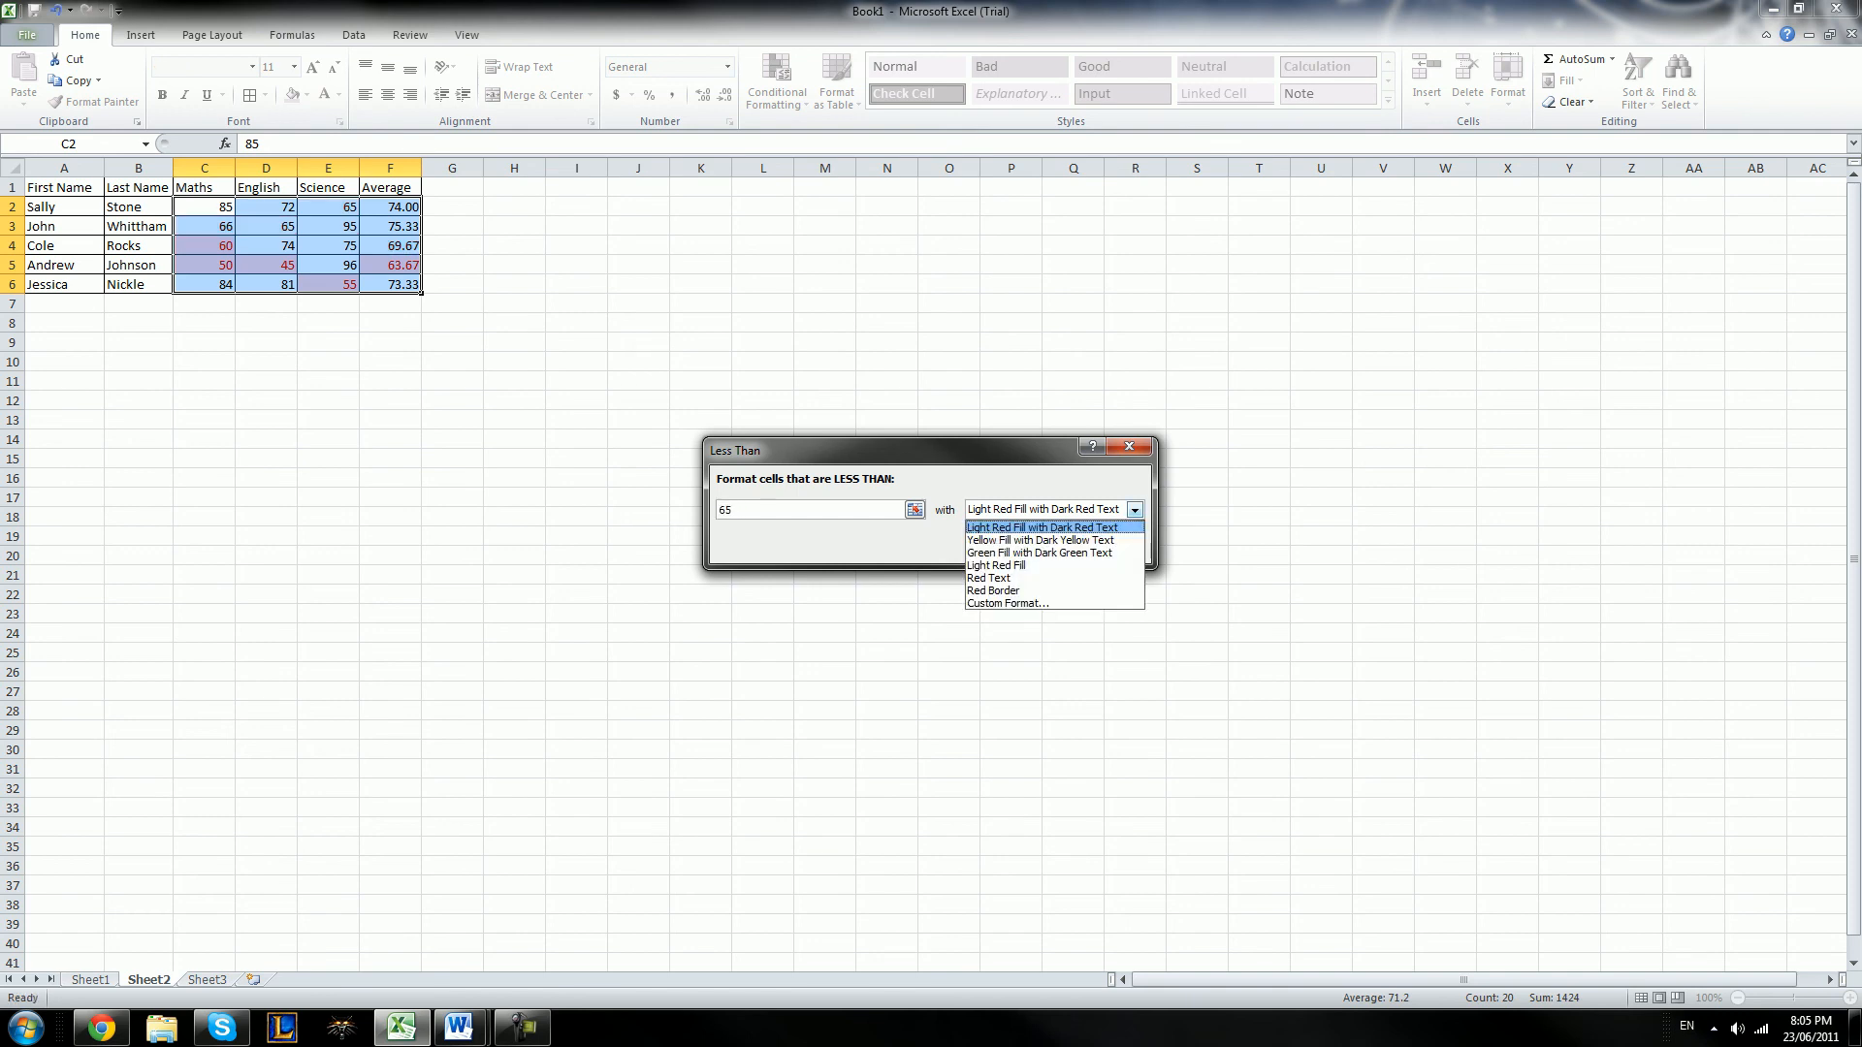
pyautogui.press('Return')
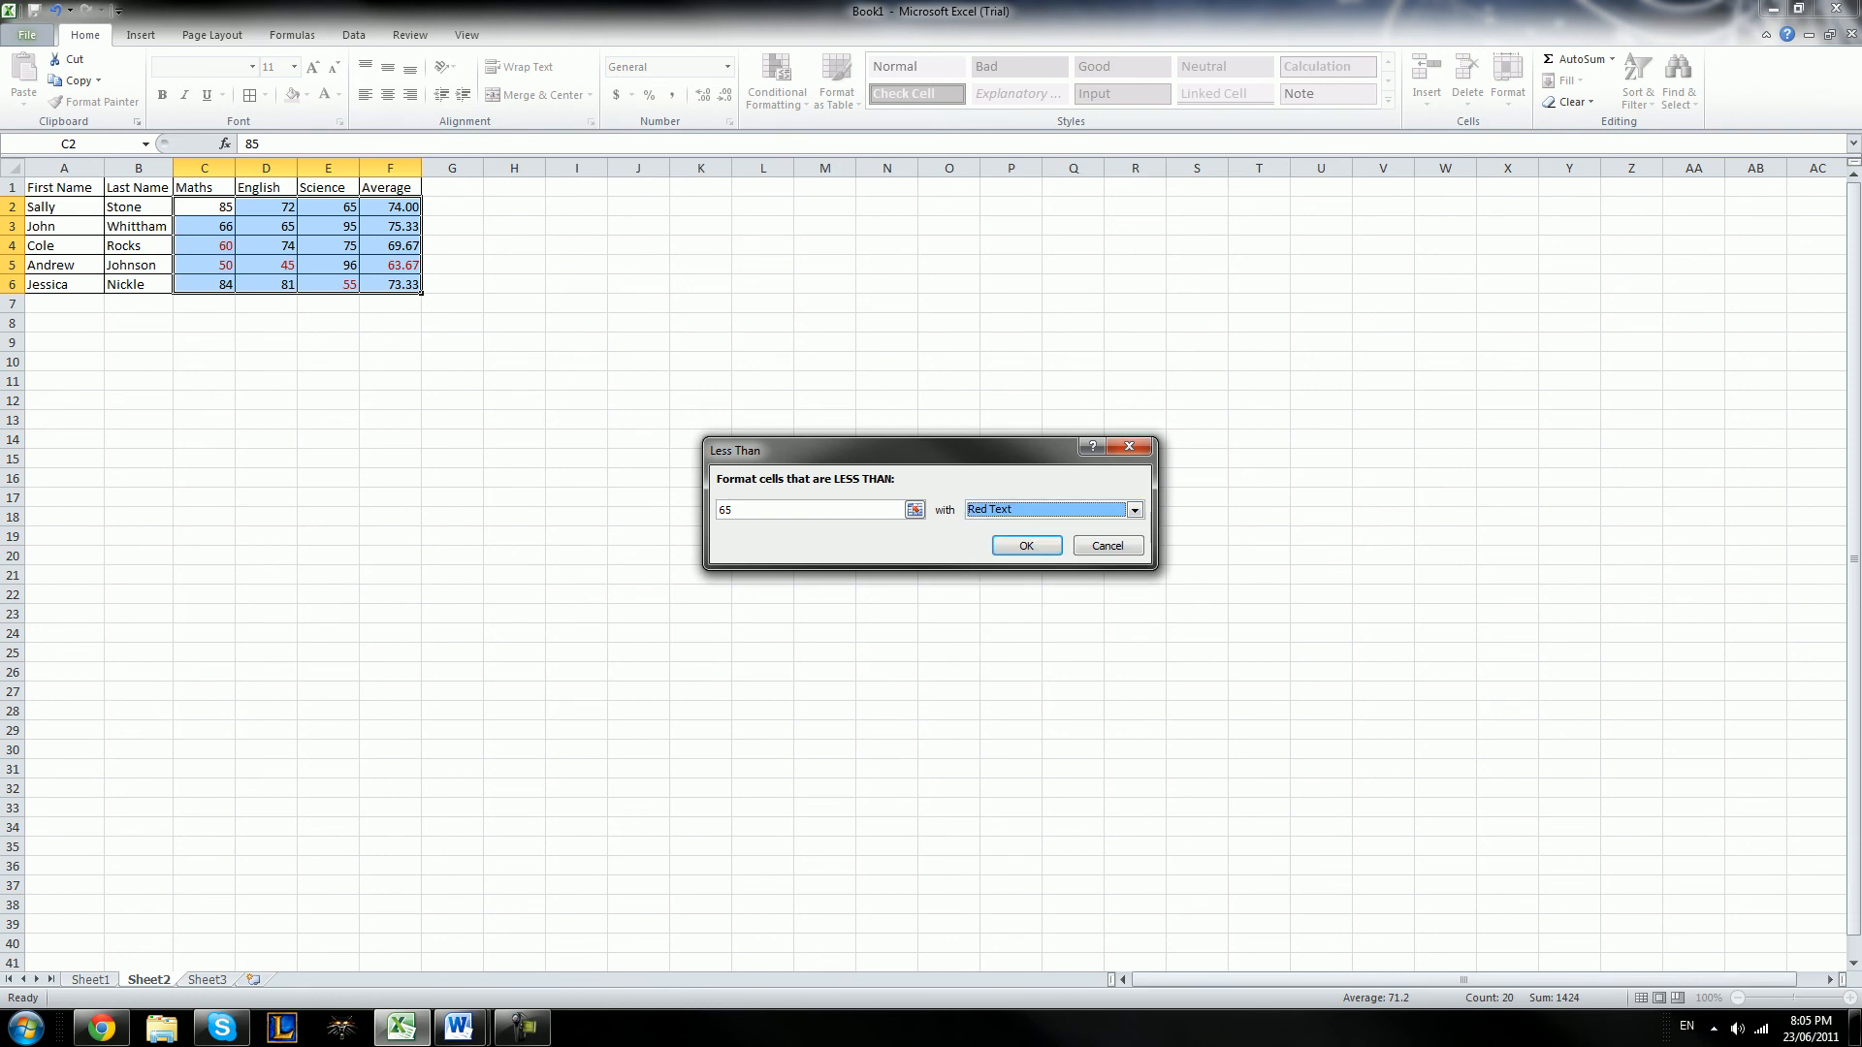
pyautogui.click(1027, 546)
pyautogui.click(825, 458)
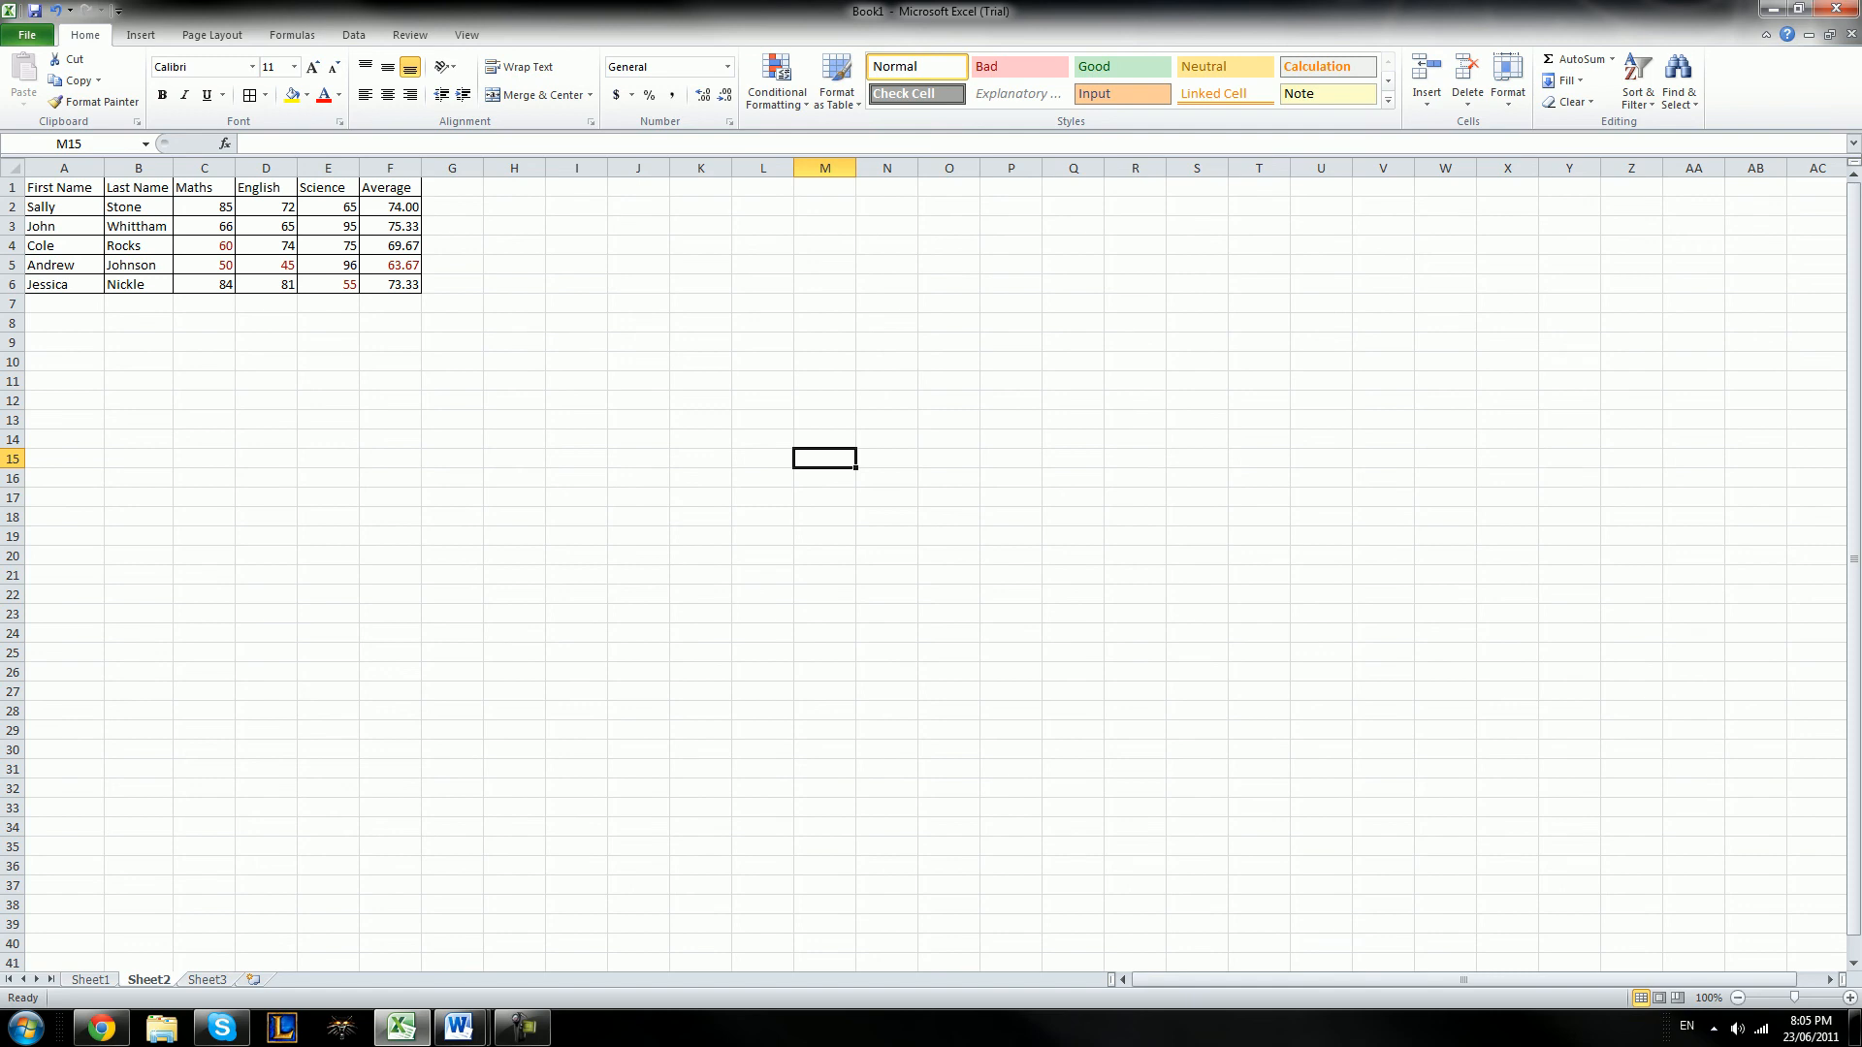
# Change the Science mark in E4 to 50 to test the conditional formatting rule
pyautogui.click(328, 245)
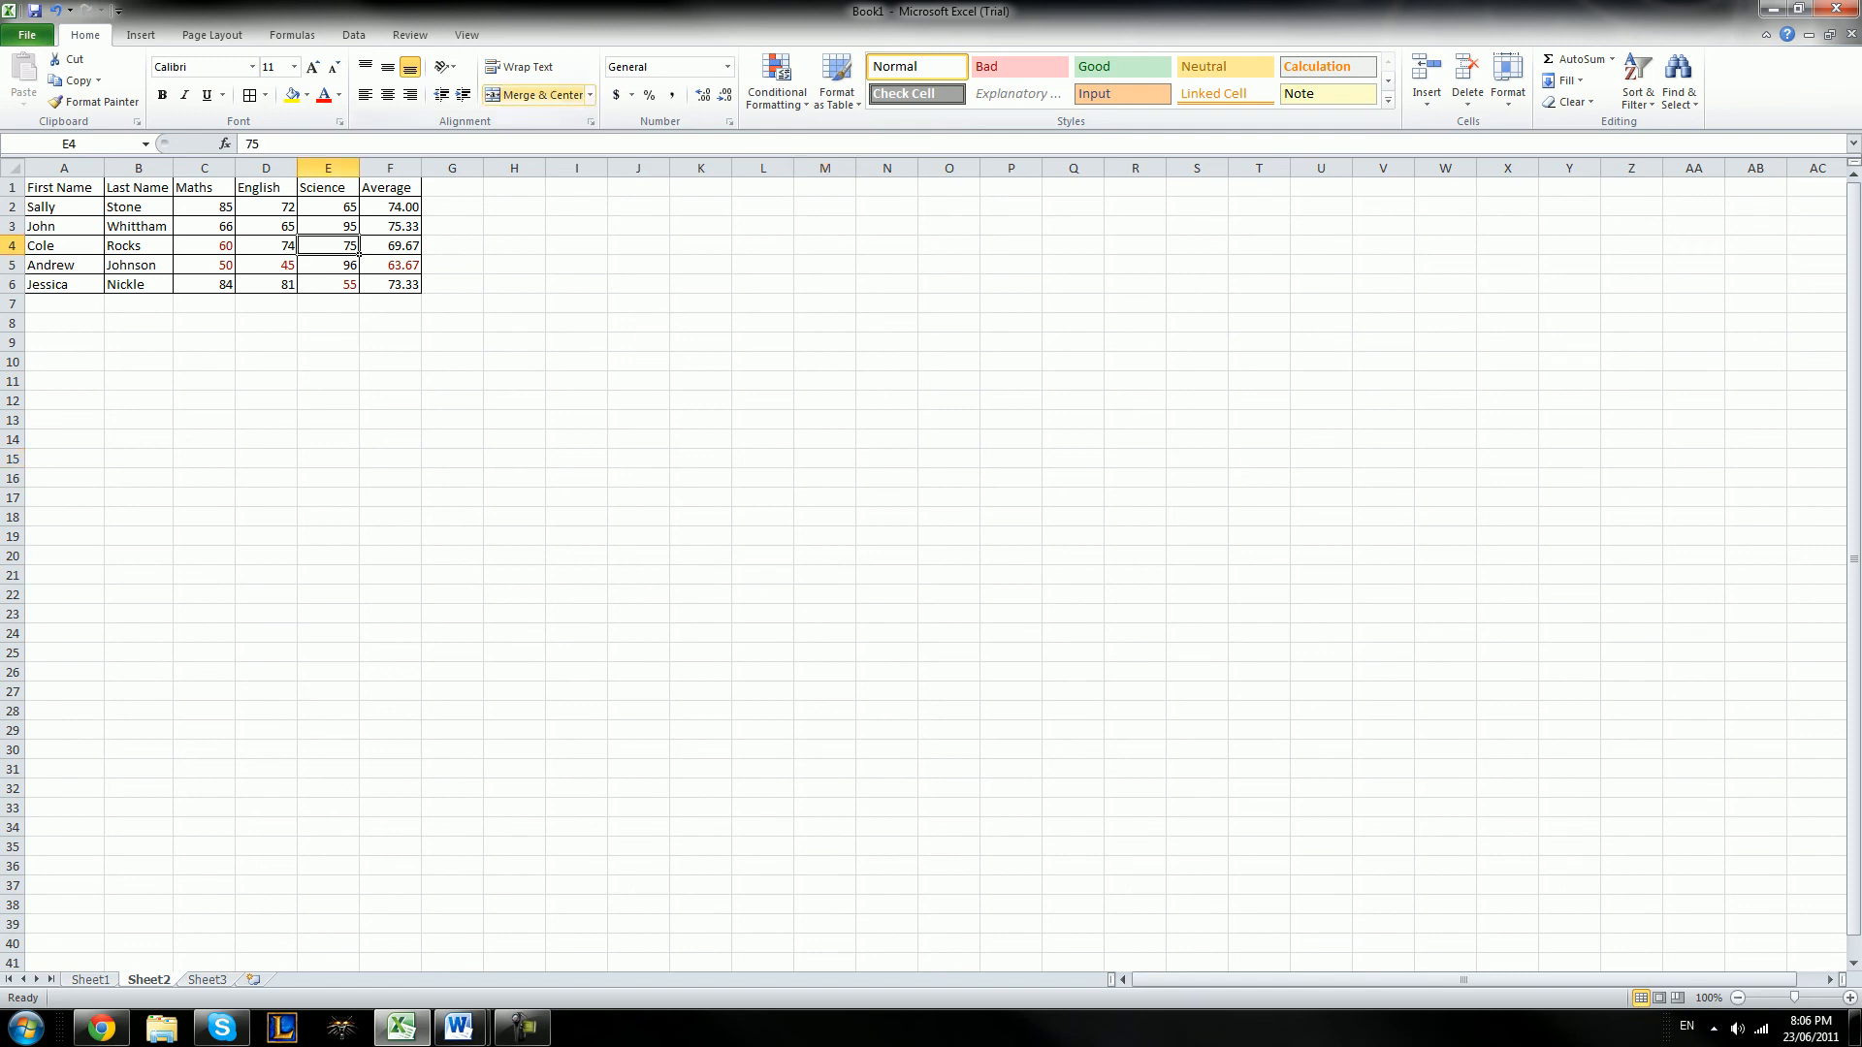
pyautogui.write('50')
pyautogui.press('Return')
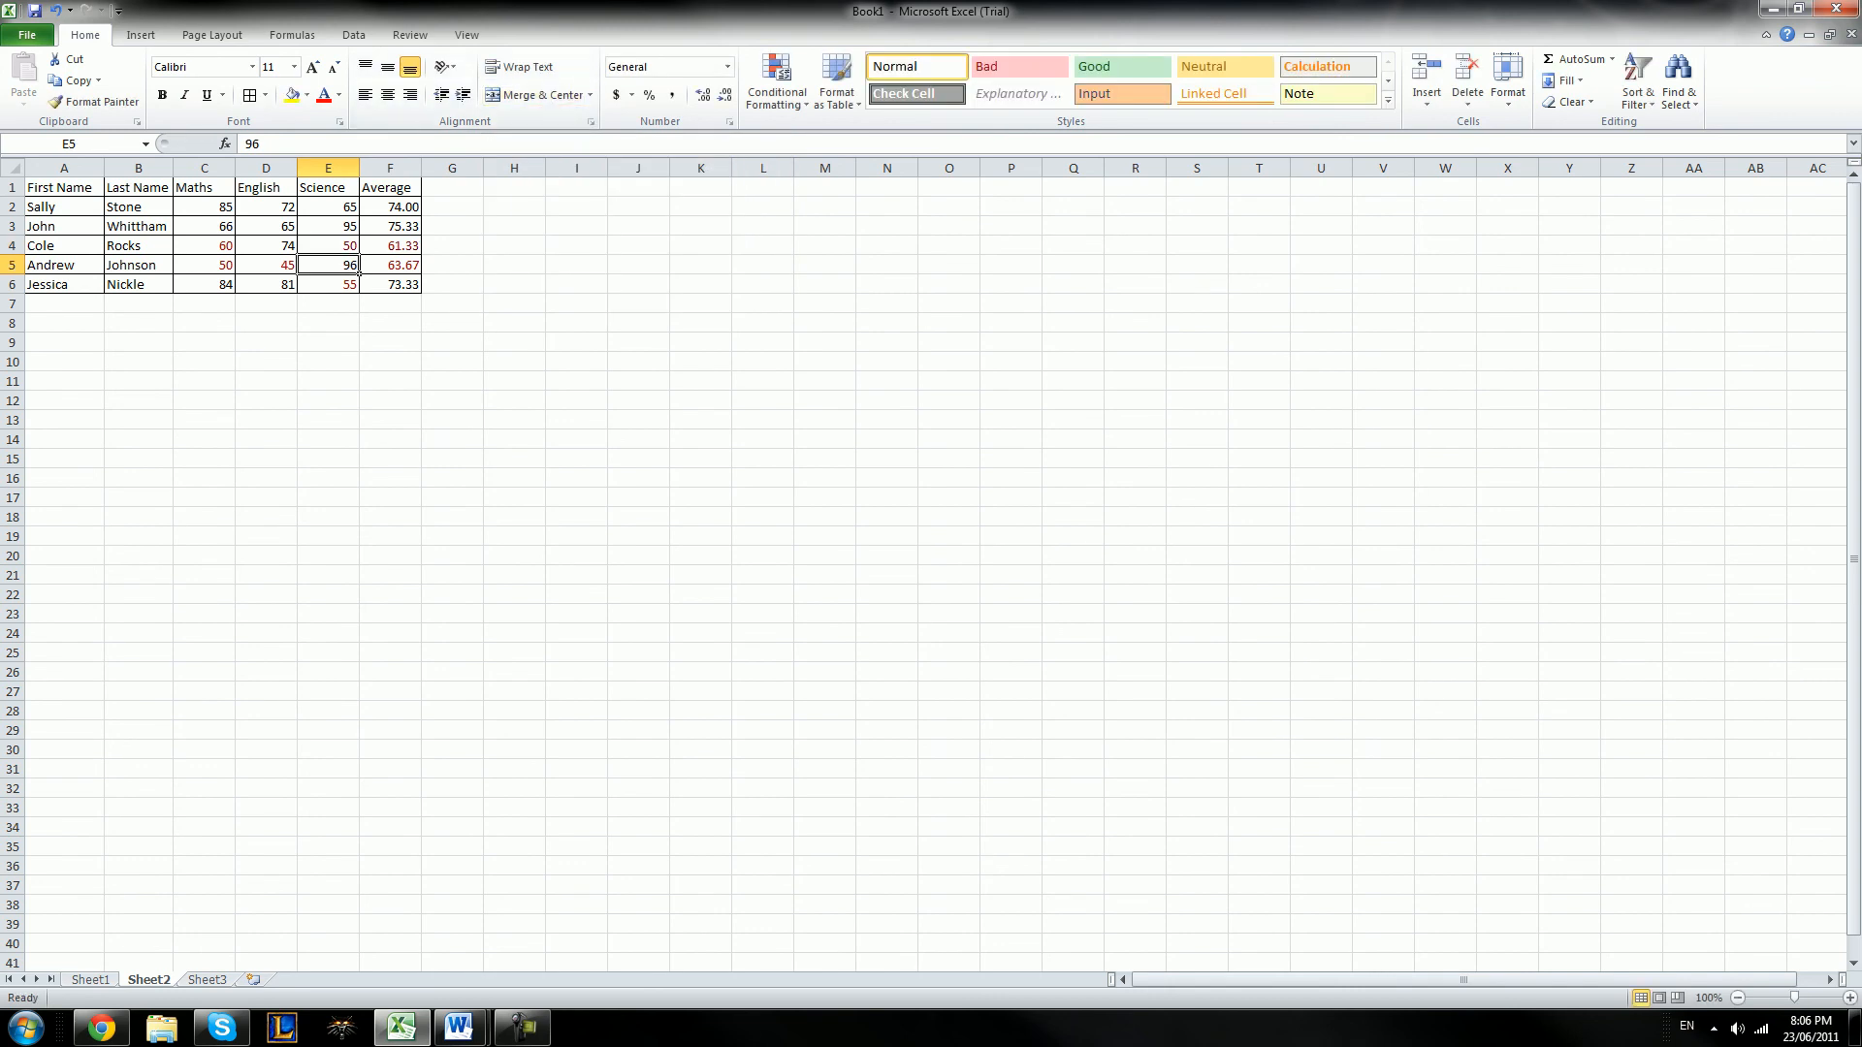